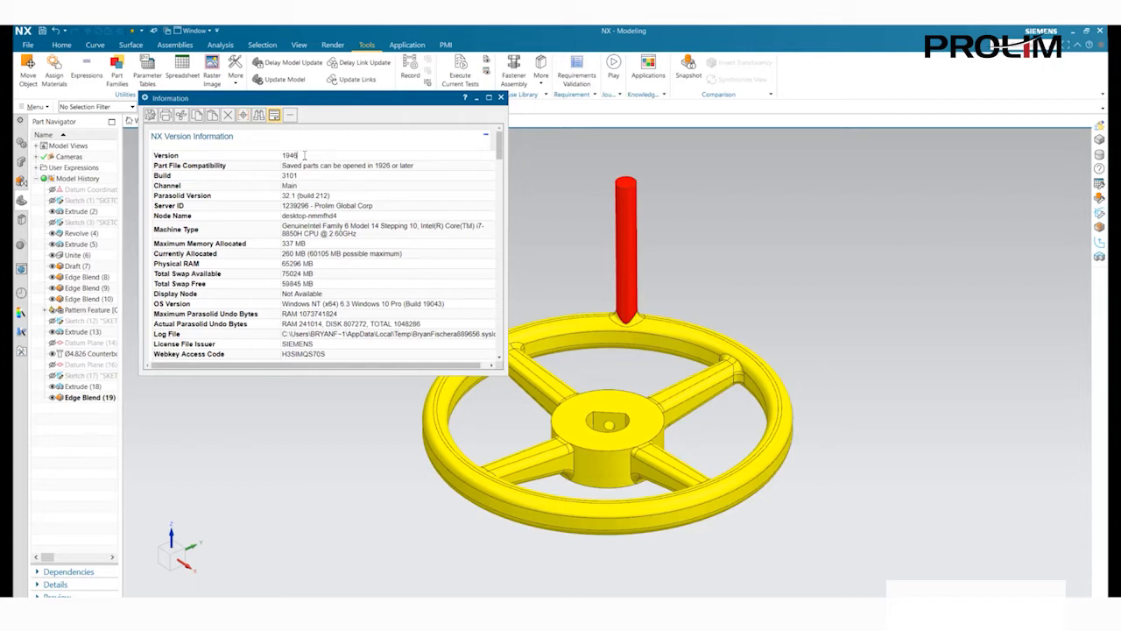
- Dismiss the version information and review the dimensions of Sketch (3), the handwheel profile, then finish the sketch
left_click(500, 97)
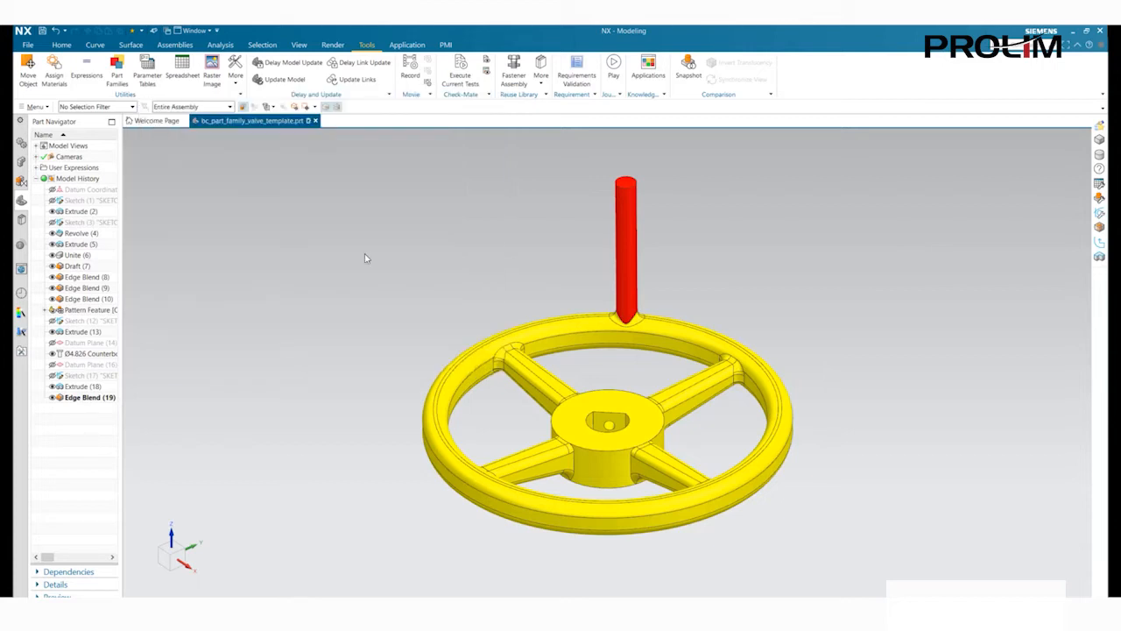
double_click(79, 222)
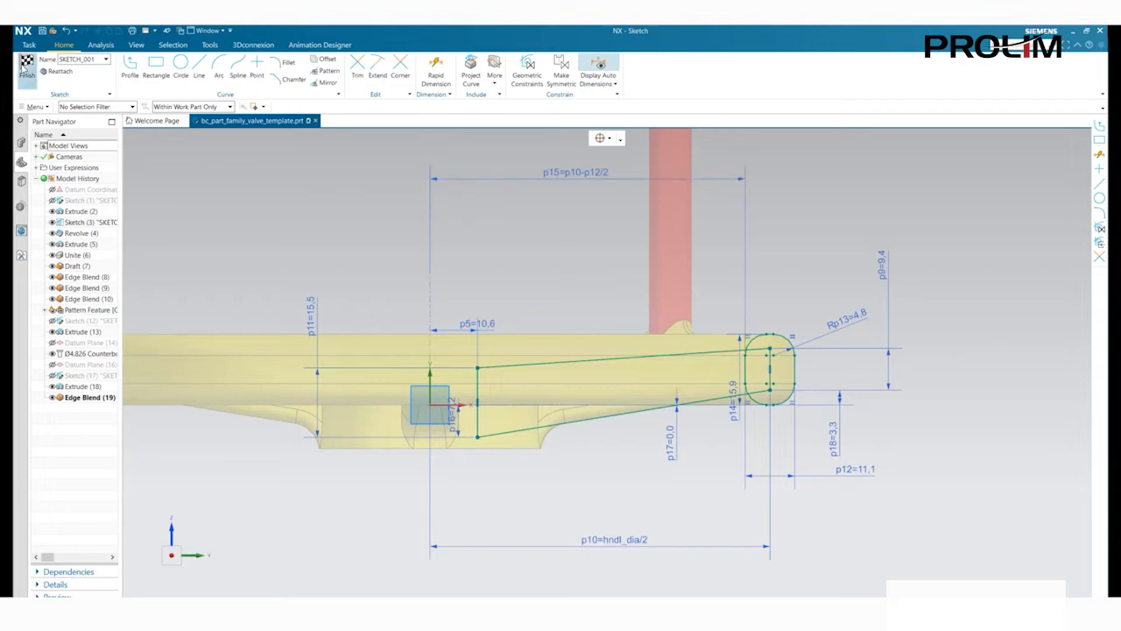
left_click(26, 68)
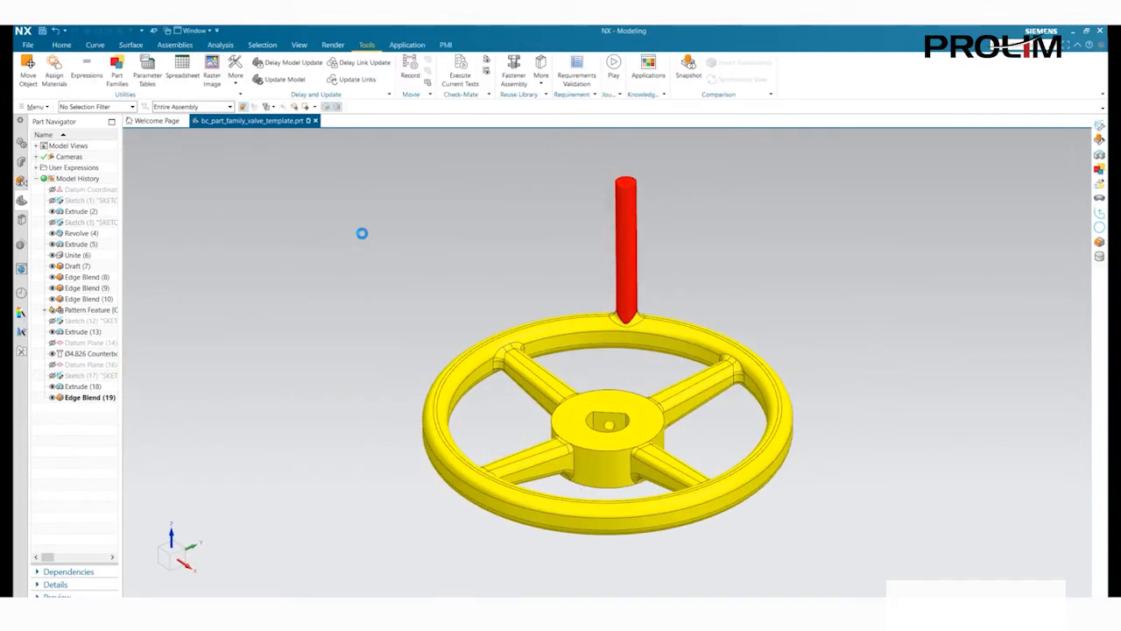
- Add the hndl_dia expression as a part family column and set it to 100 for member 12345
left_click(116, 71)
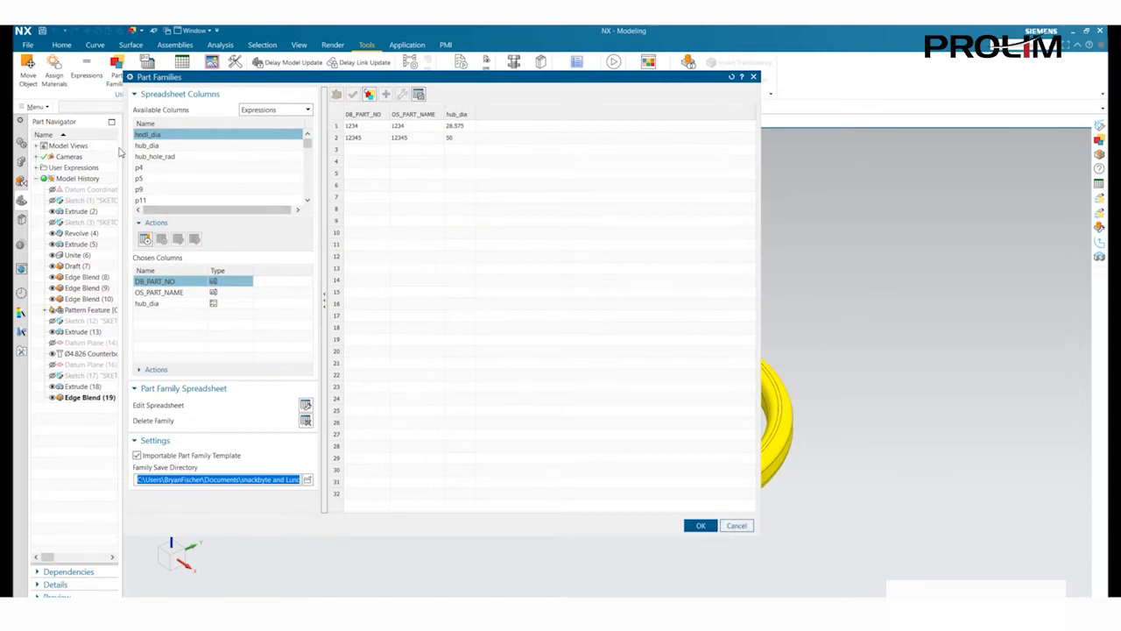
left_click(164, 147)
left_click(145, 240)
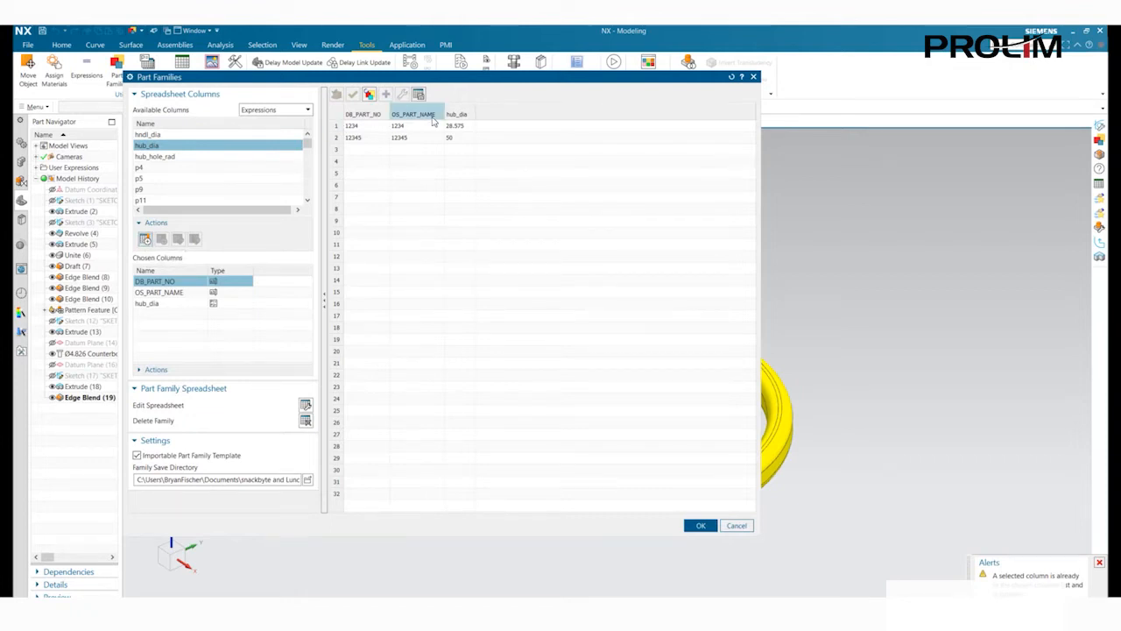
left_click(149, 135)
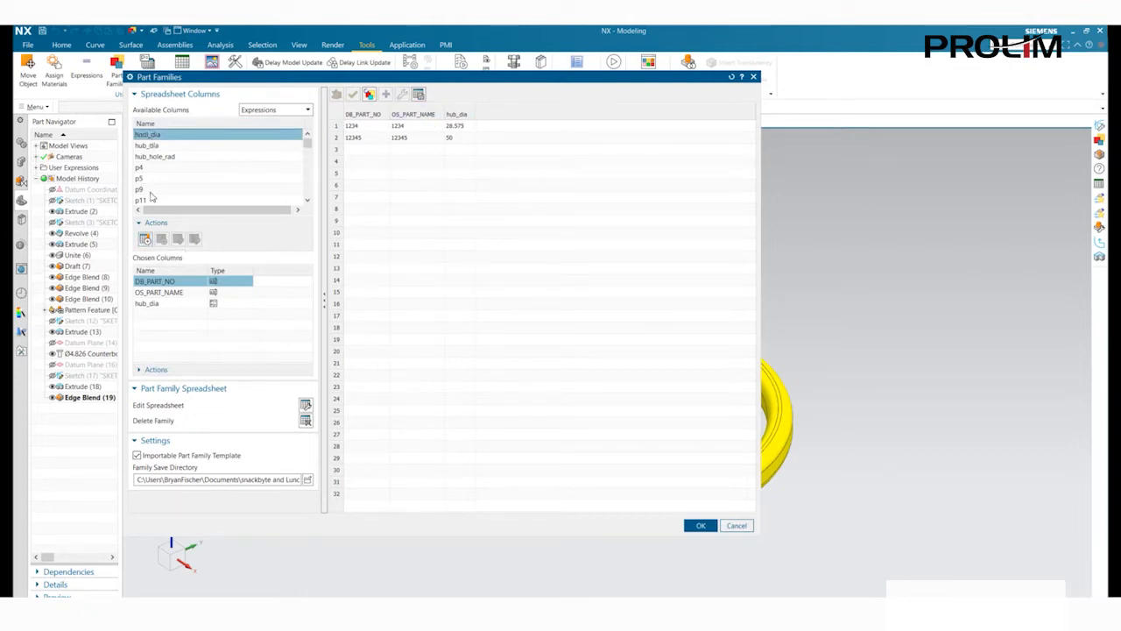
left_click(145, 239)
double_click(485, 138)
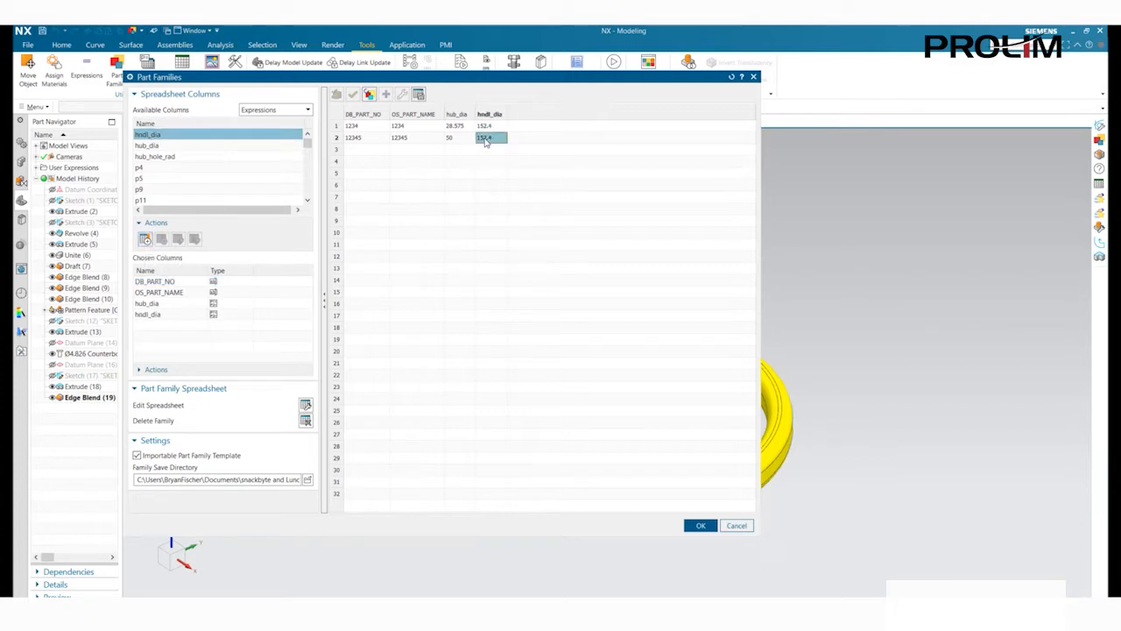
type("100")
key("Return")
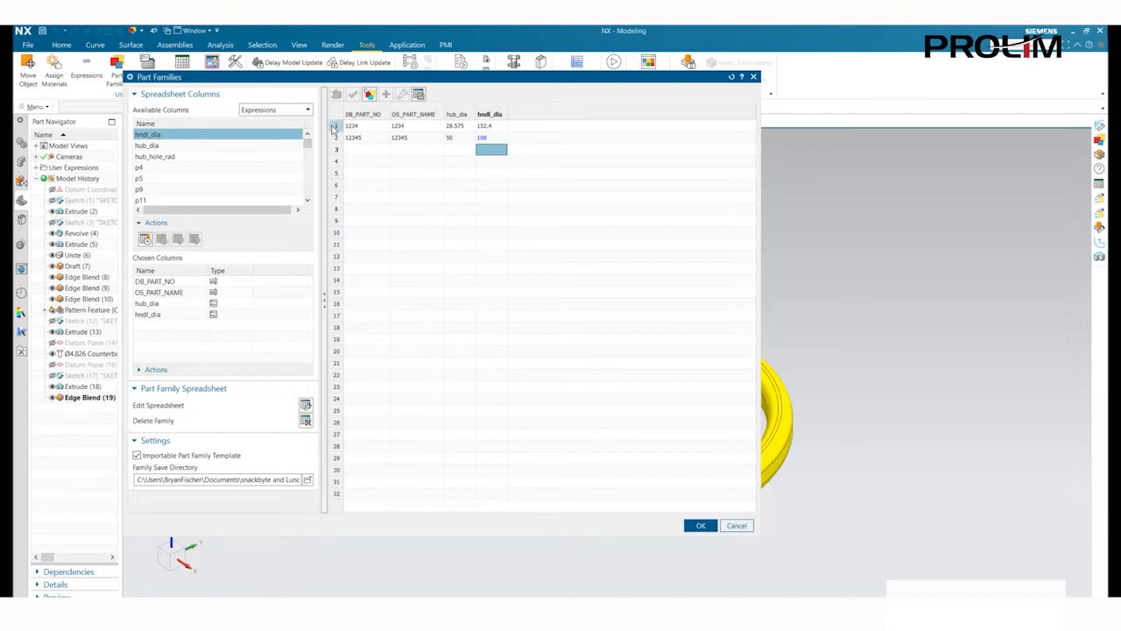
- Create the member parts for family rows 1234 and 12345 and accept the part family changes
left_click_drag(336, 125, 335, 138)
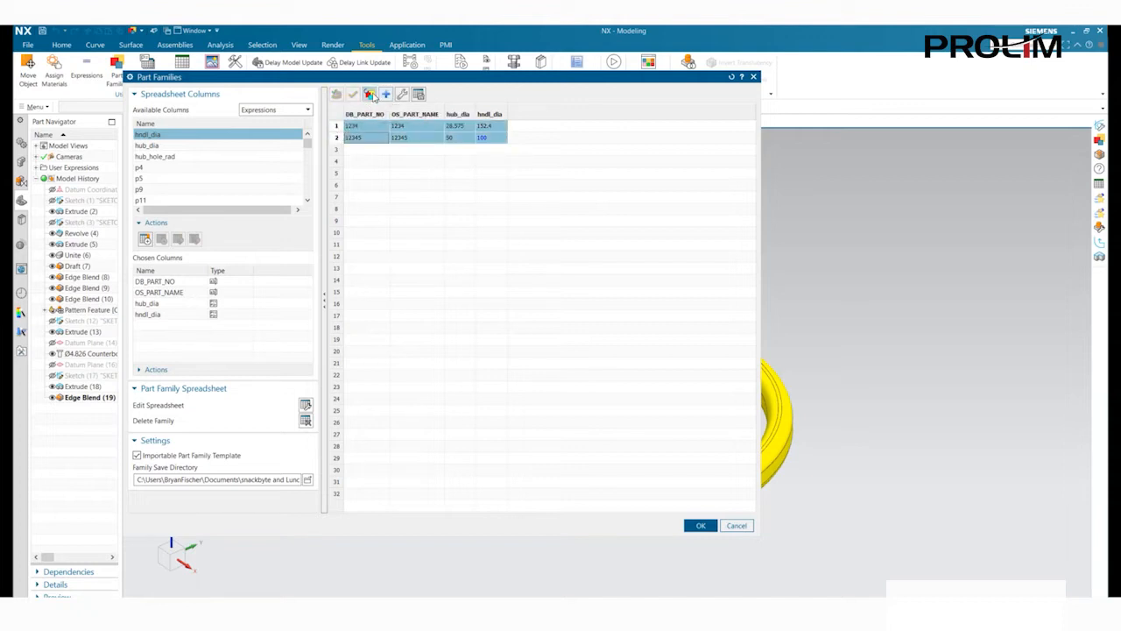
left_click(382, 94)
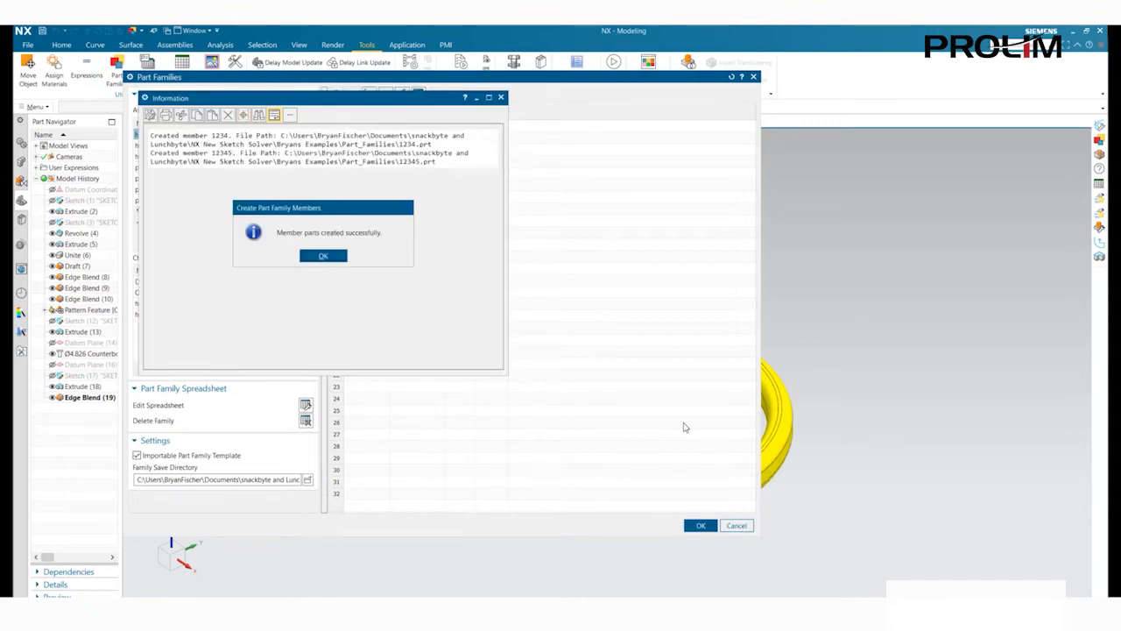
left_click(322, 257)
left_click(701, 526)
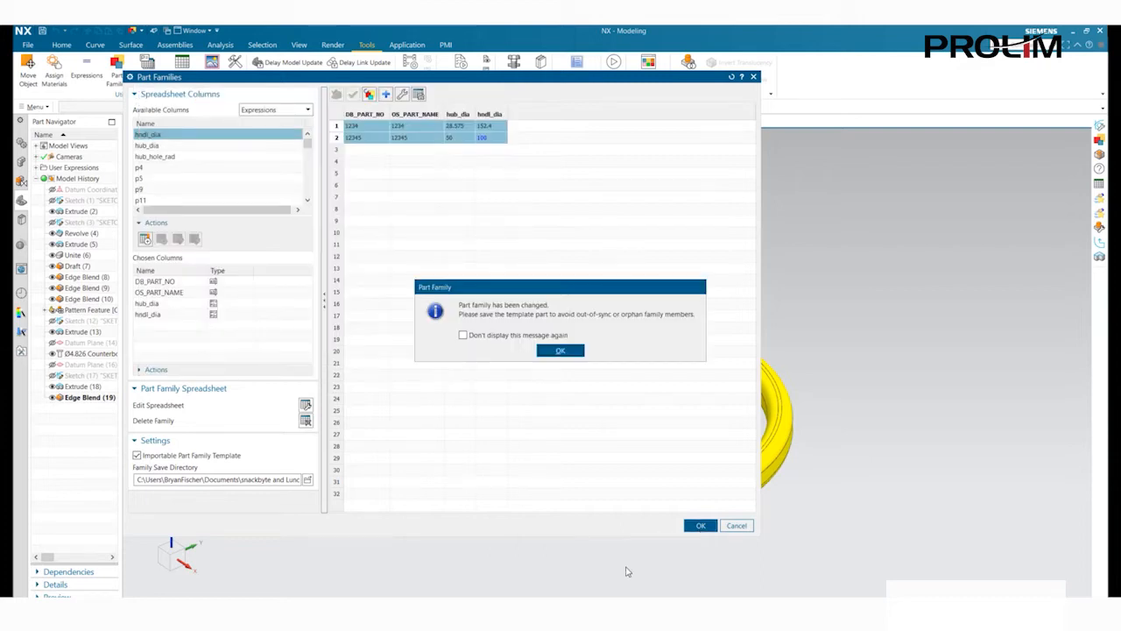
left_click(560, 351)
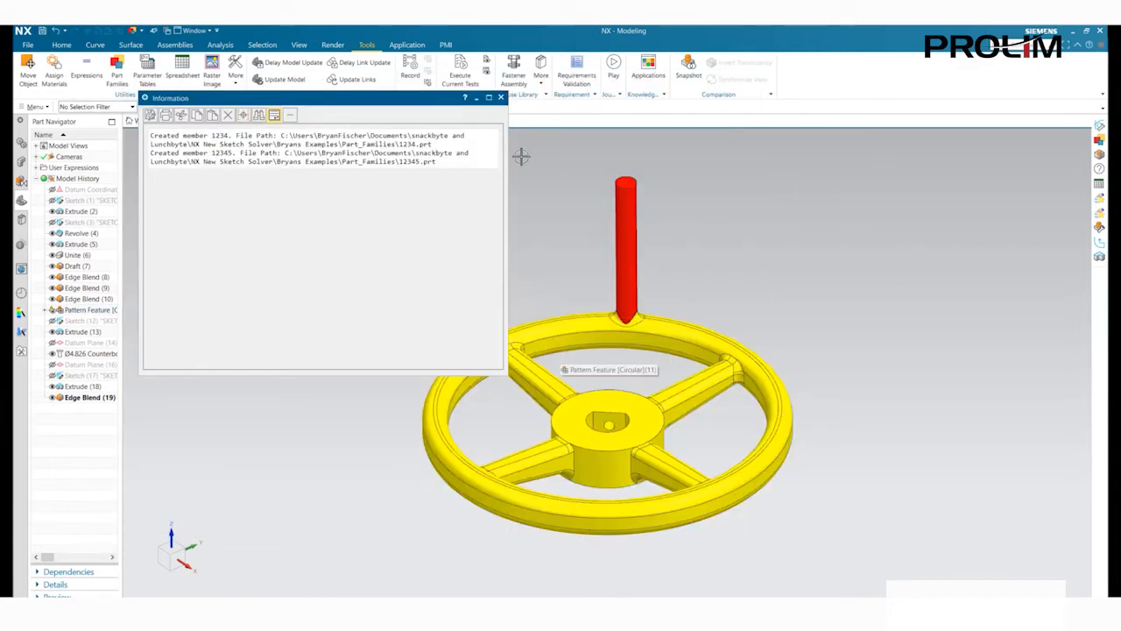
left_click(500, 98)
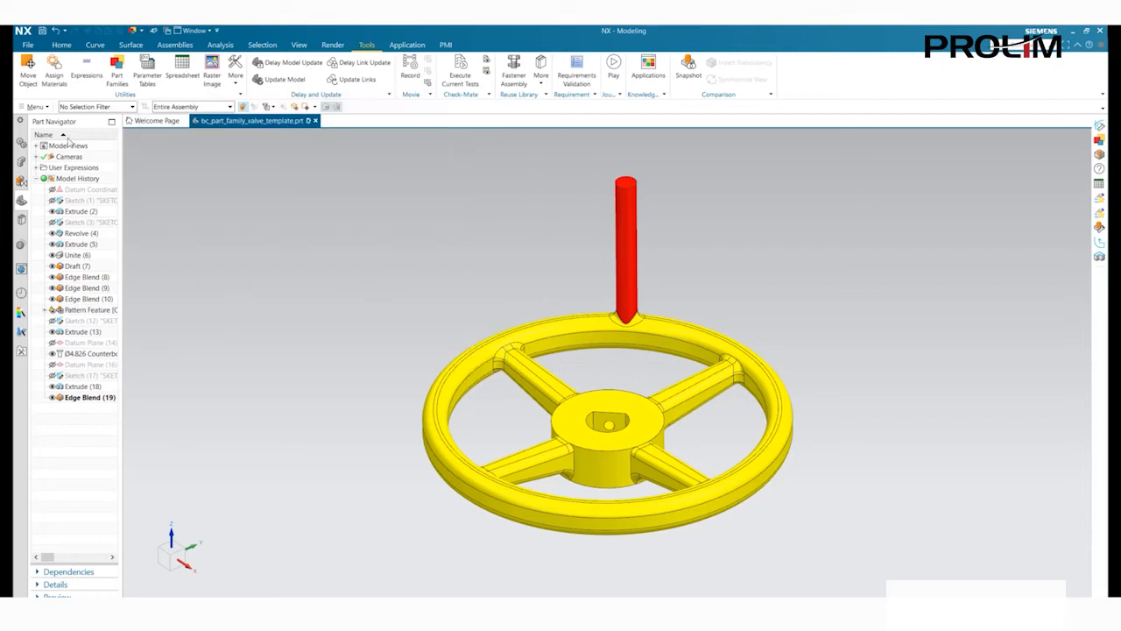
- Open 12345.prt from the Part_Families folder and place it side by side with the valve template
left_click(31, 44)
left_click(35, 73)
left_click(630, 246)
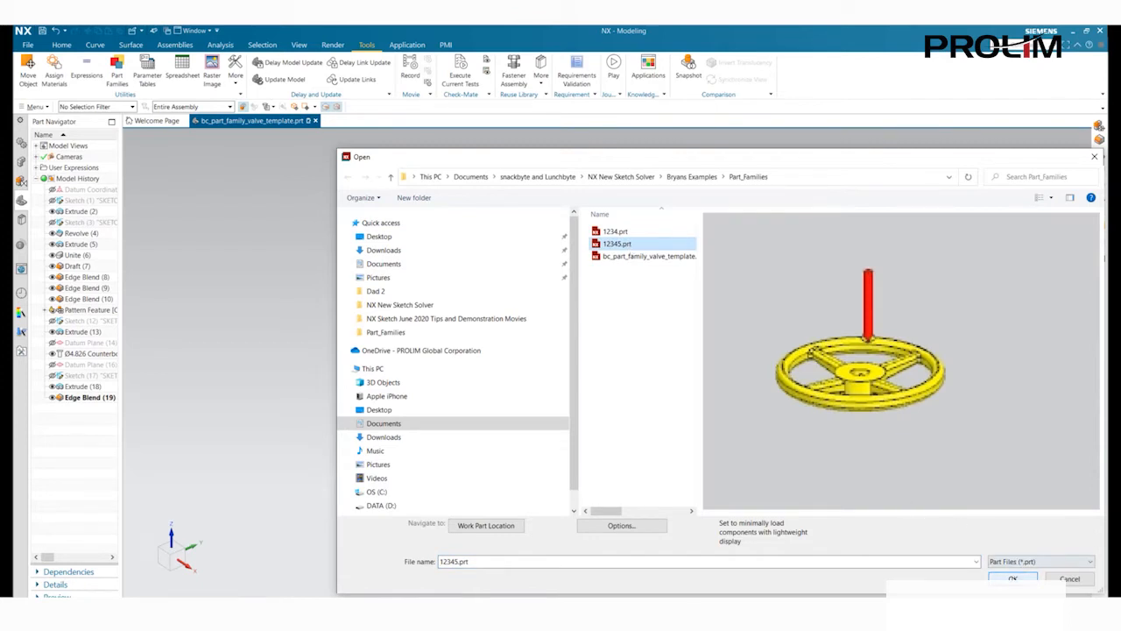
left_click(1012, 579)
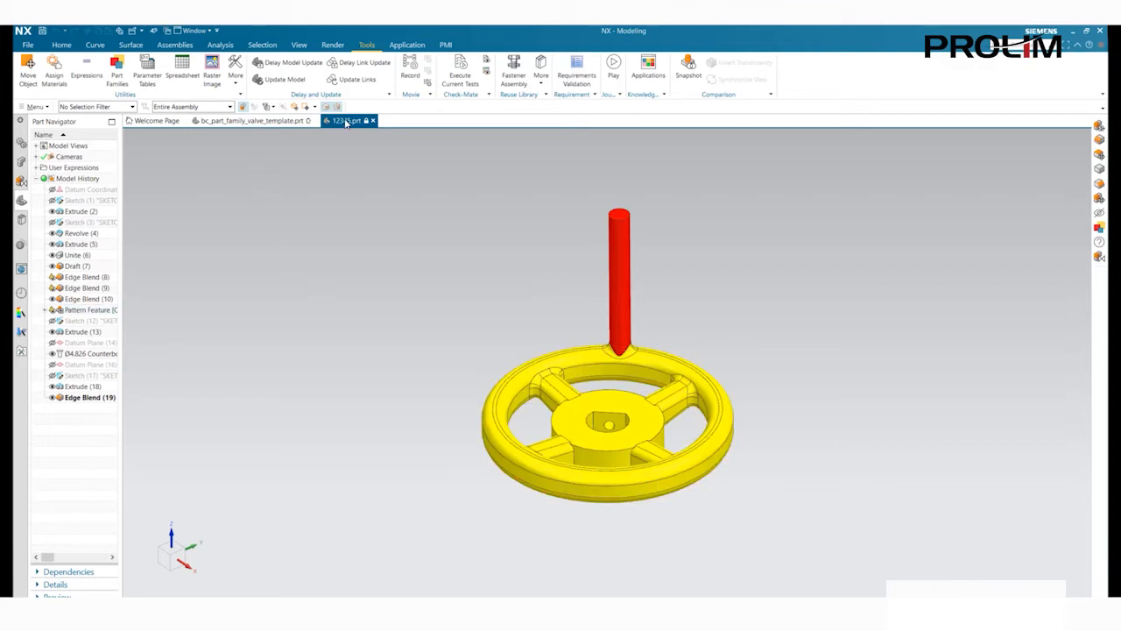
left_click_drag(346, 120, 629, 362)
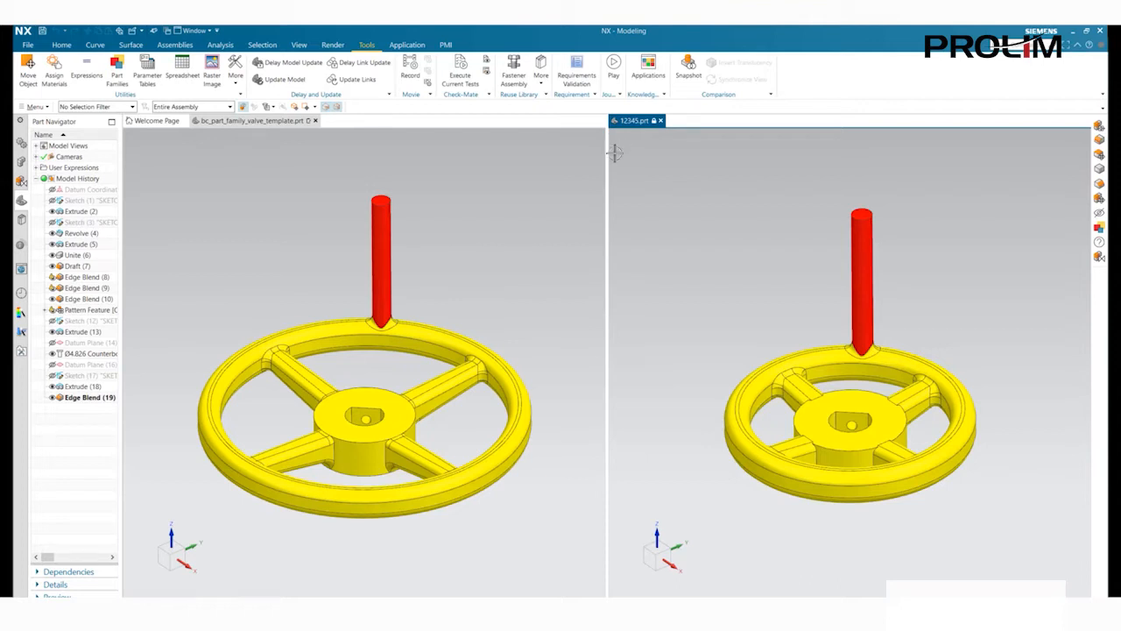
- Close all open parts without saving the changes to bc_part_family_valve_template.prt
left_click(29, 44)
mouse_move(35, 50)
left_click(131, 88)
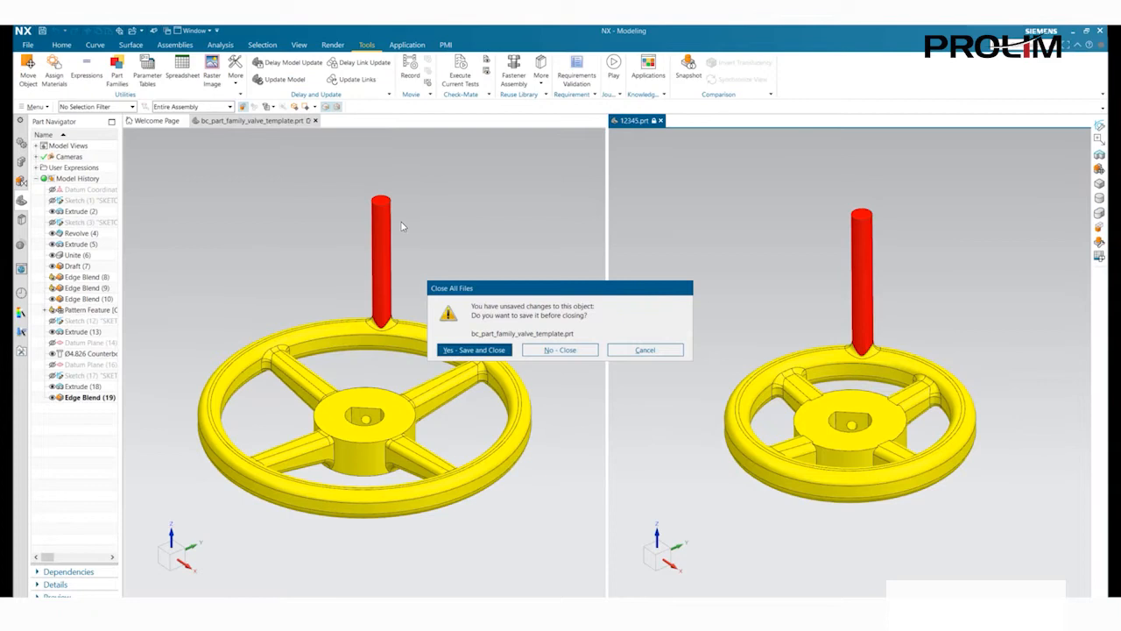
left_click(558, 350)
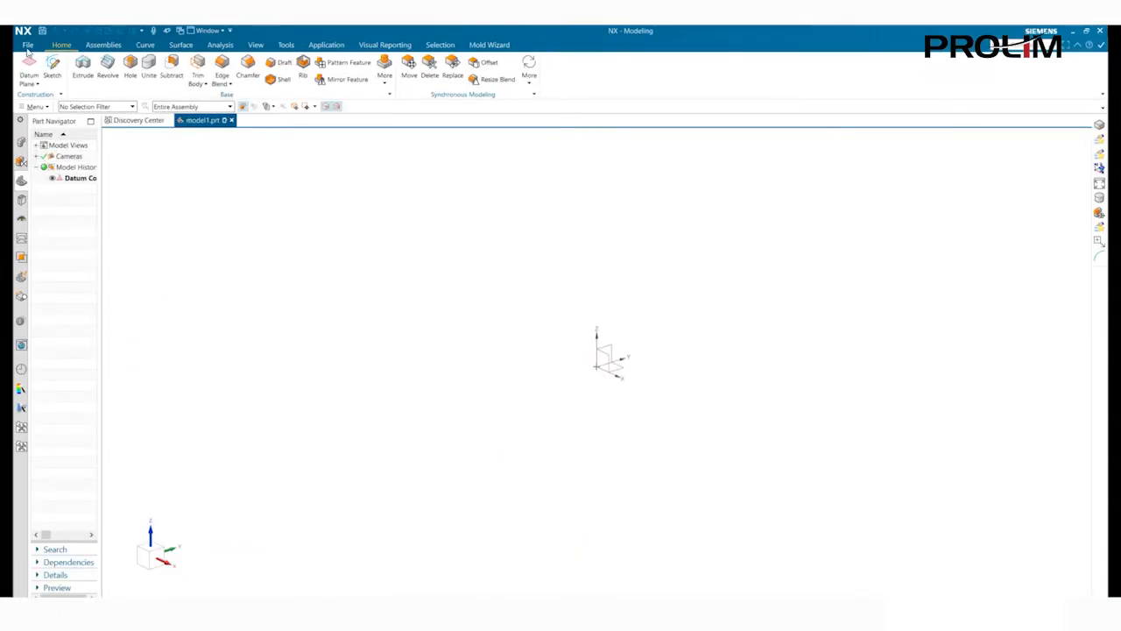
- In the other NX session, check the software's version number and part file compatibility in the version information
left_click(28, 45)
mouse_move(50, 261)
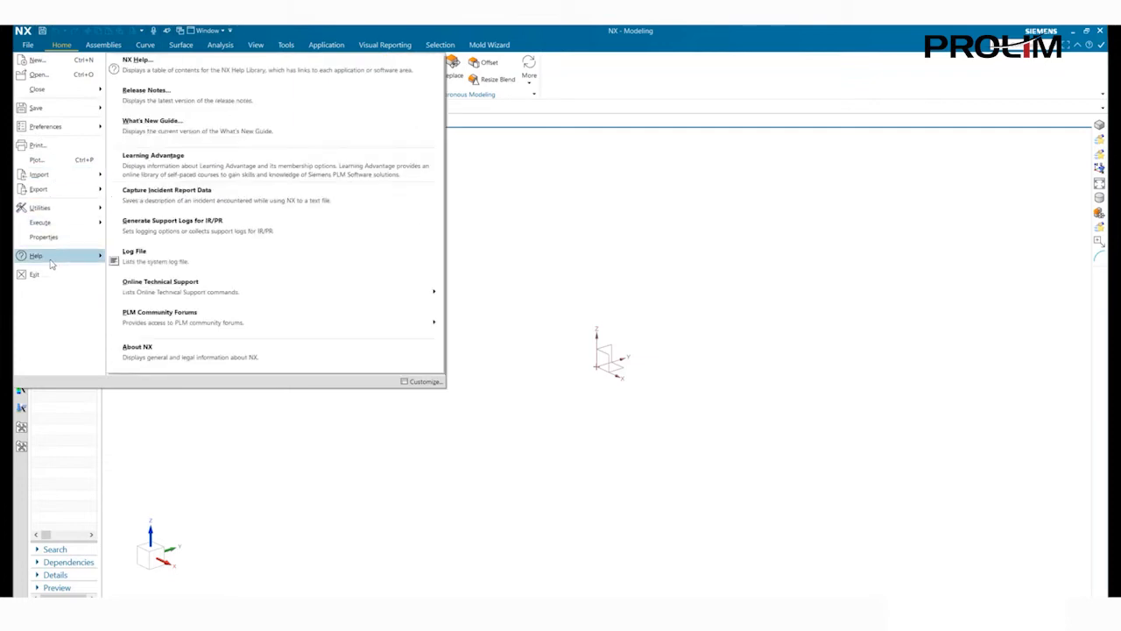
left_click(176, 352)
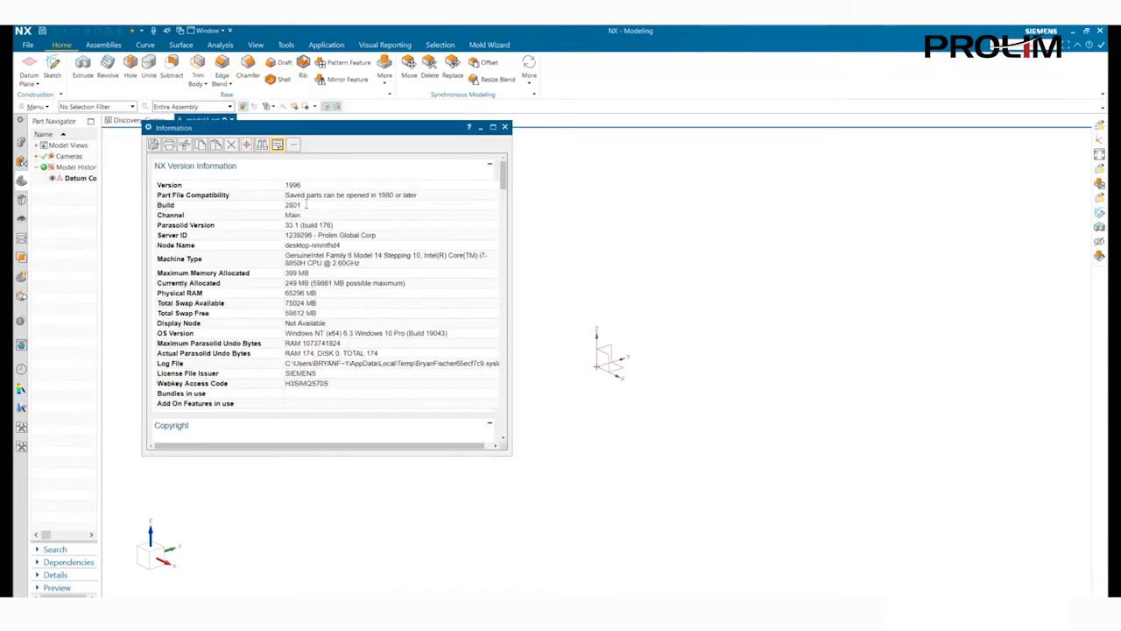
double_click(386, 195)
left_click(325, 185)
double_click(293, 185)
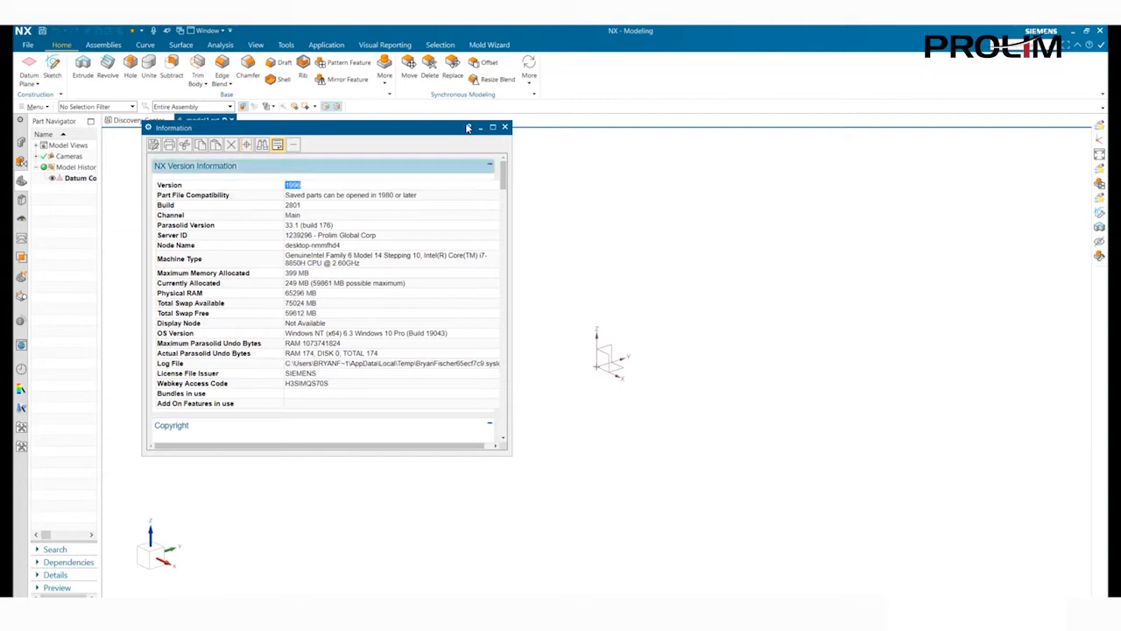
left_click(505, 127)
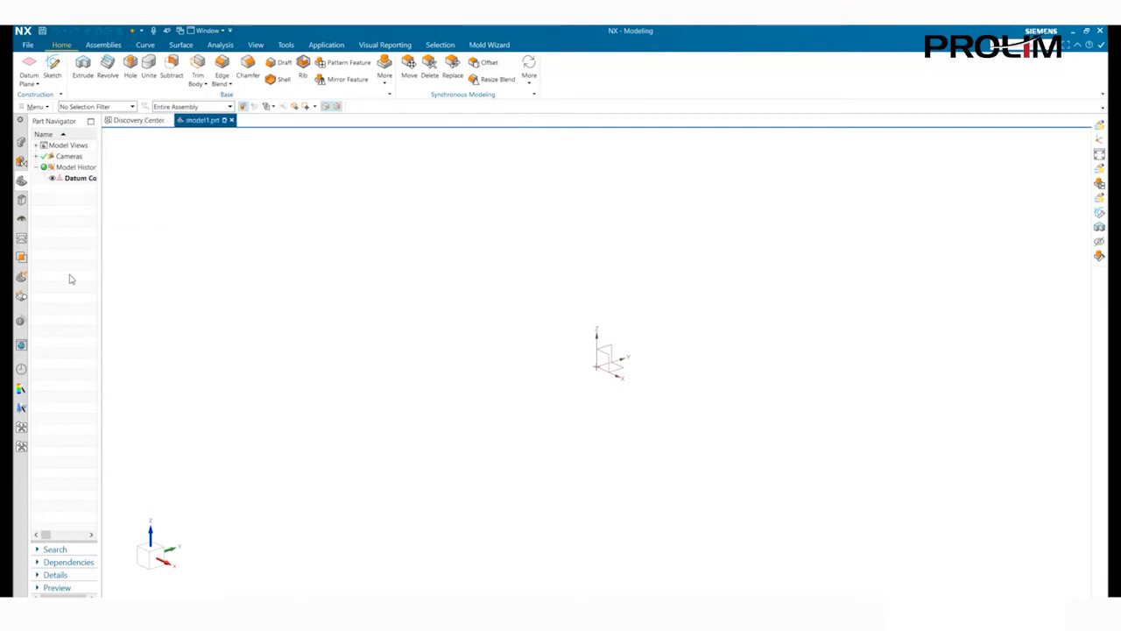
- Open bc_part_family_valve_template.prt from the recent parts history and review its part family definition without changing it
left_click(21, 369)
left_click(62, 223)
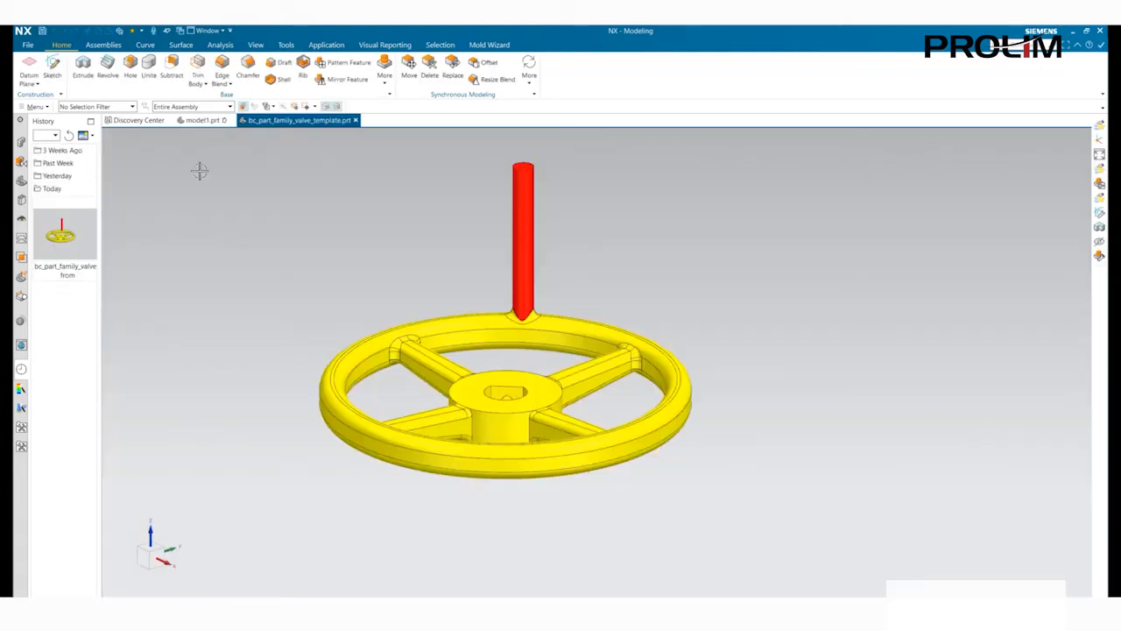
left_click(292, 45)
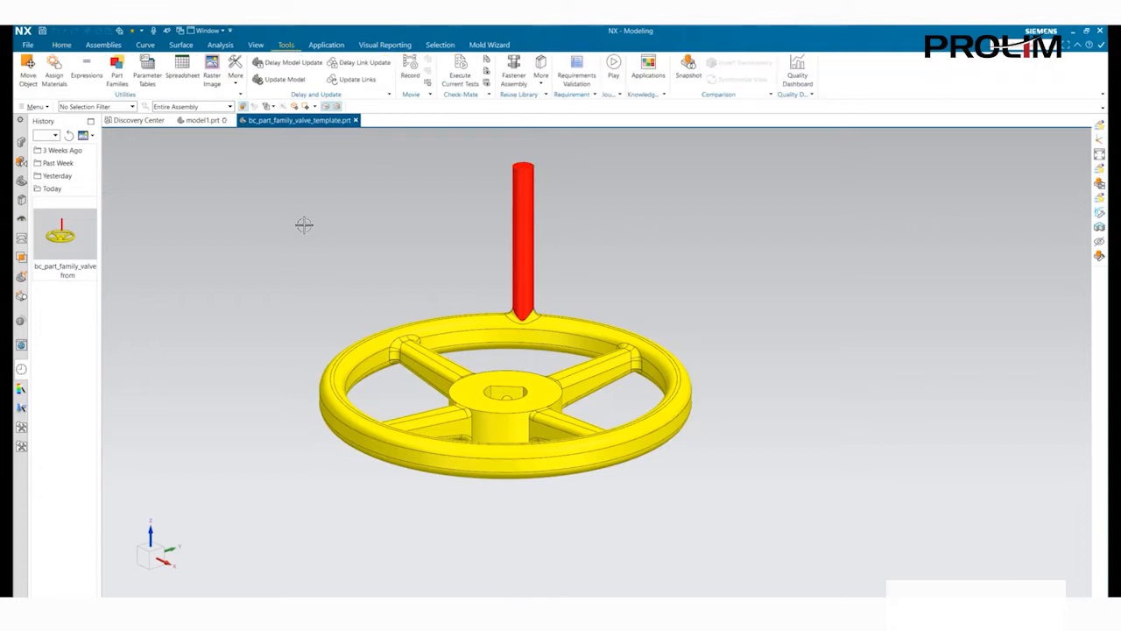
left_click(118, 77)
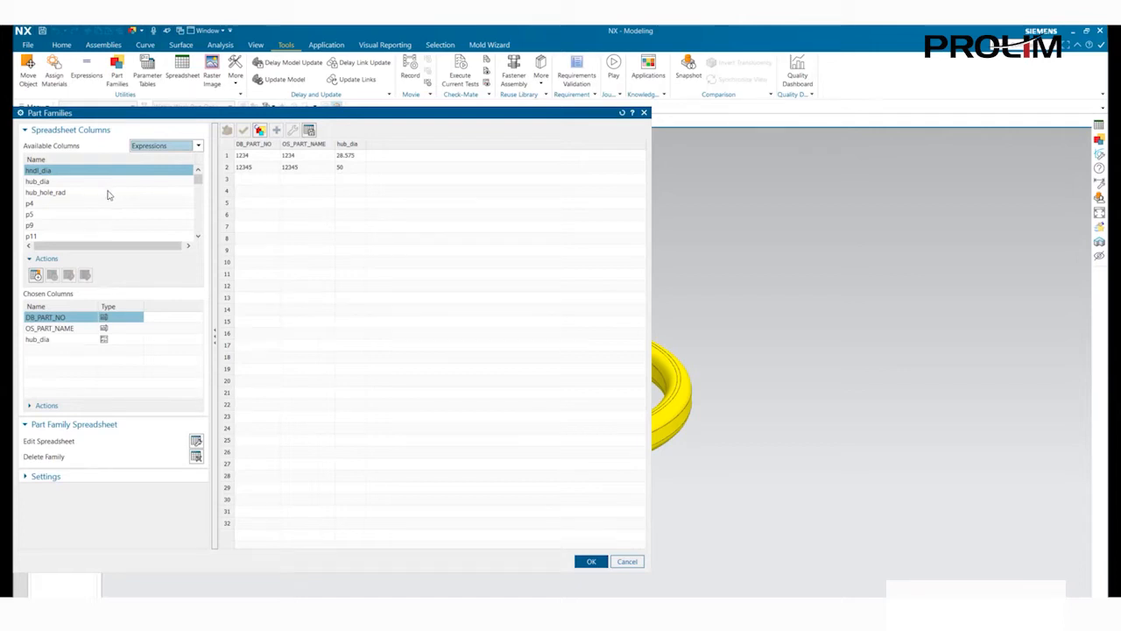
left_click(628, 561)
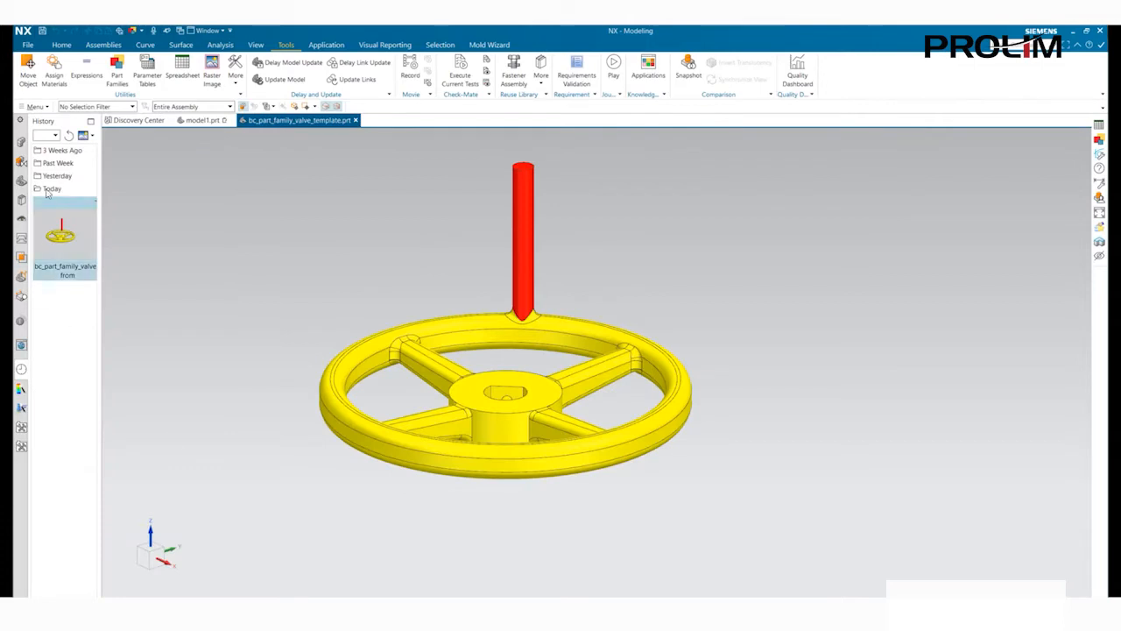
- Edit the parameters of legacy Sketch (3) without renewing it, setting dimension p5 to 10
left_click(21, 163)
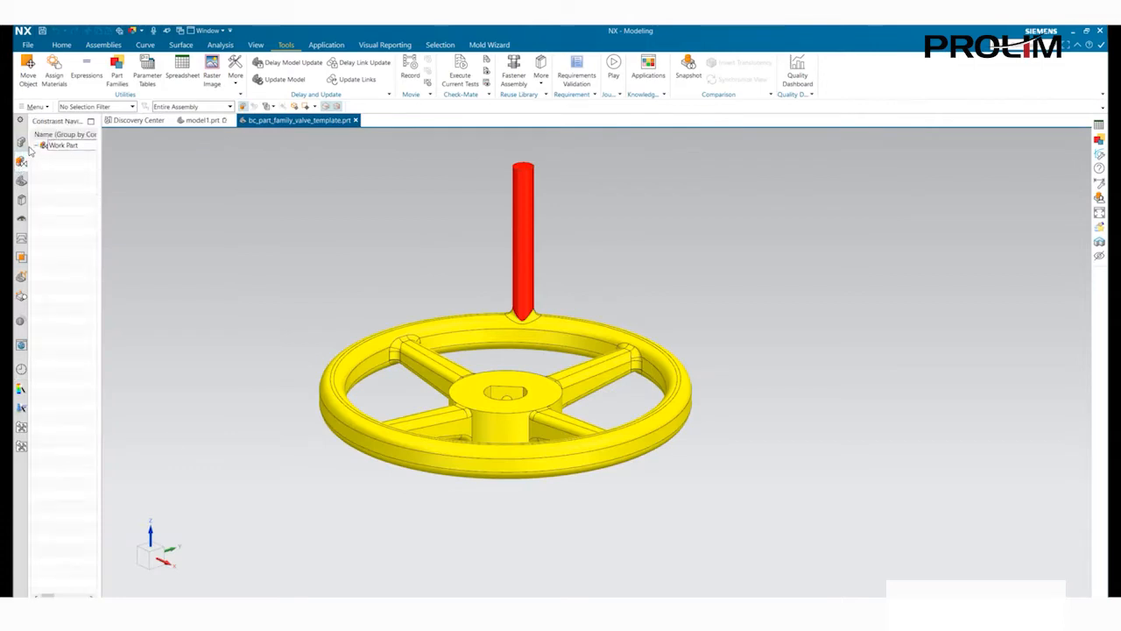
left_click(21, 142)
left_click(21, 181)
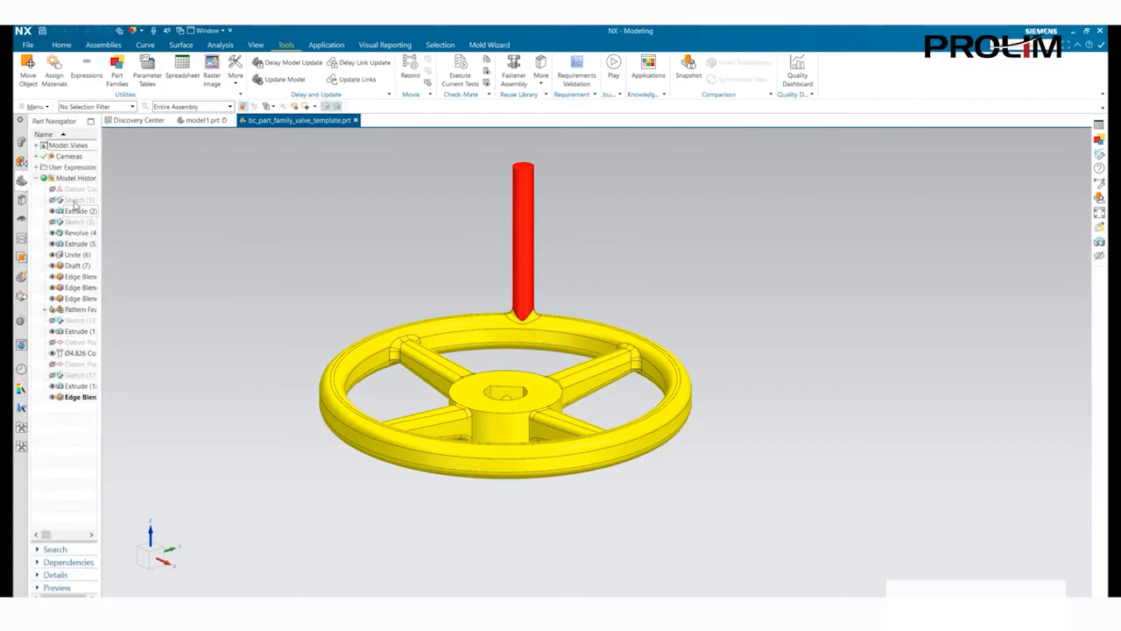
left_click(77, 221)
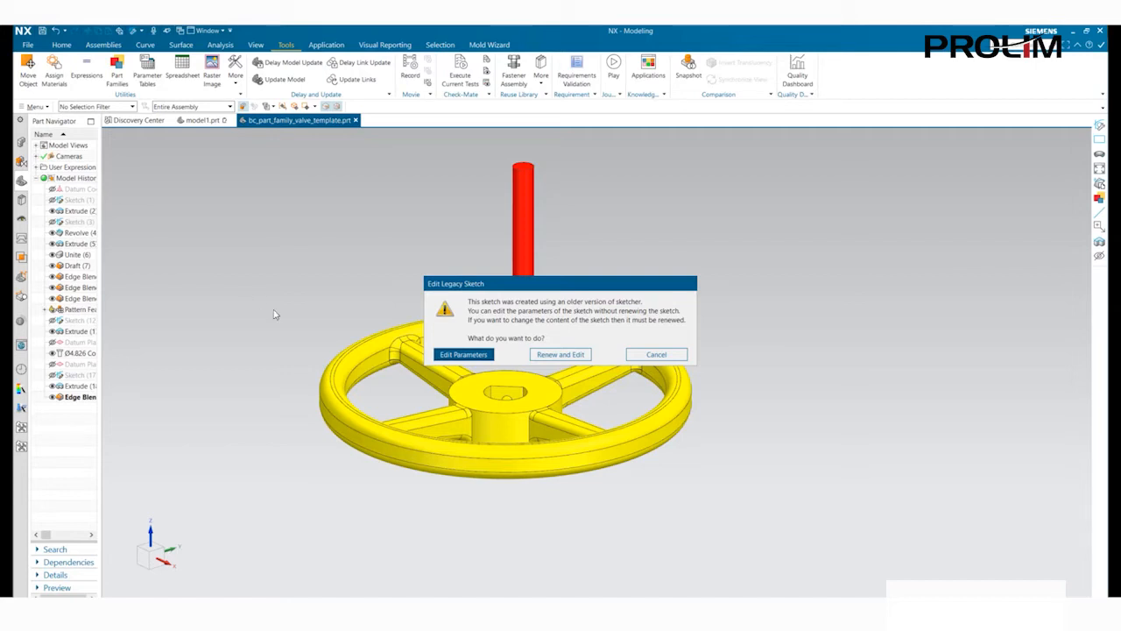
left_click(461, 355)
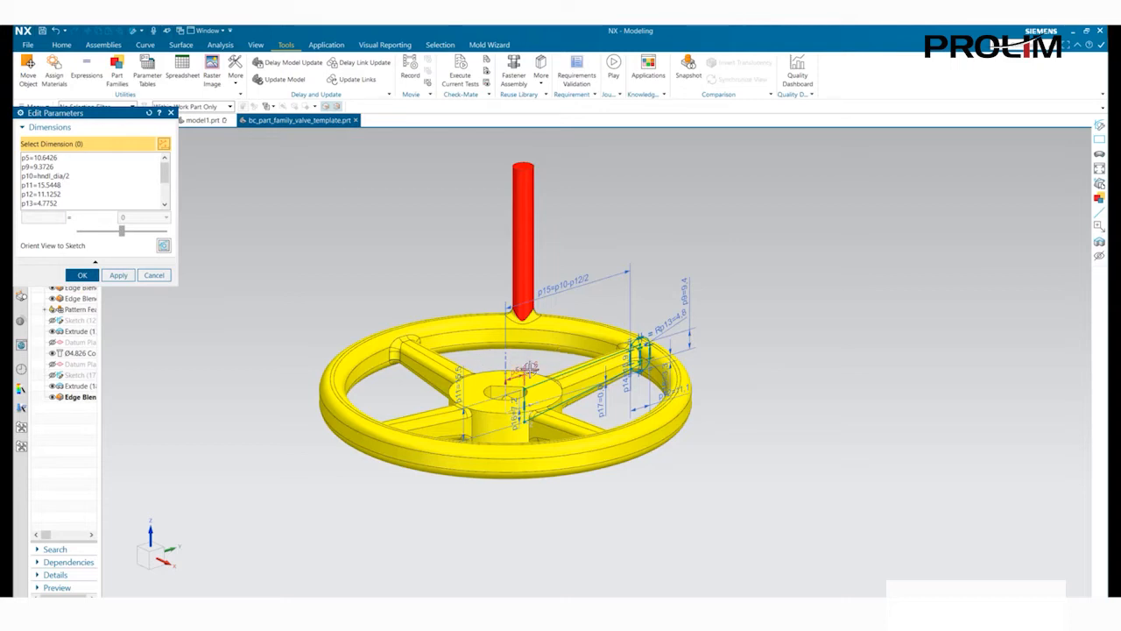
left_click(525, 367)
type("10")
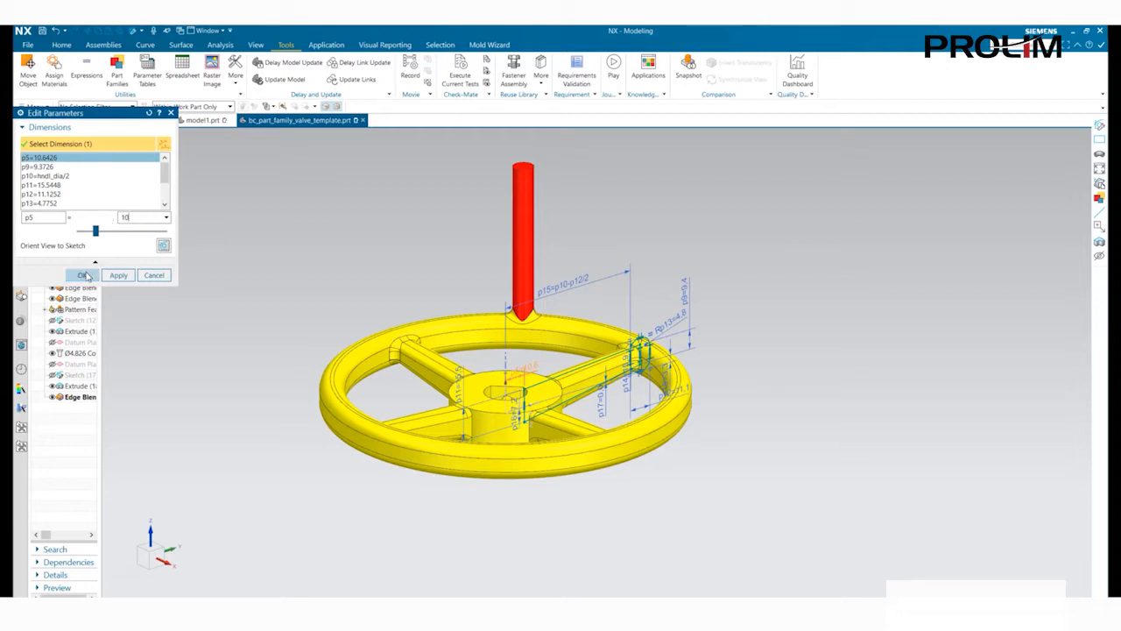
key("Return")
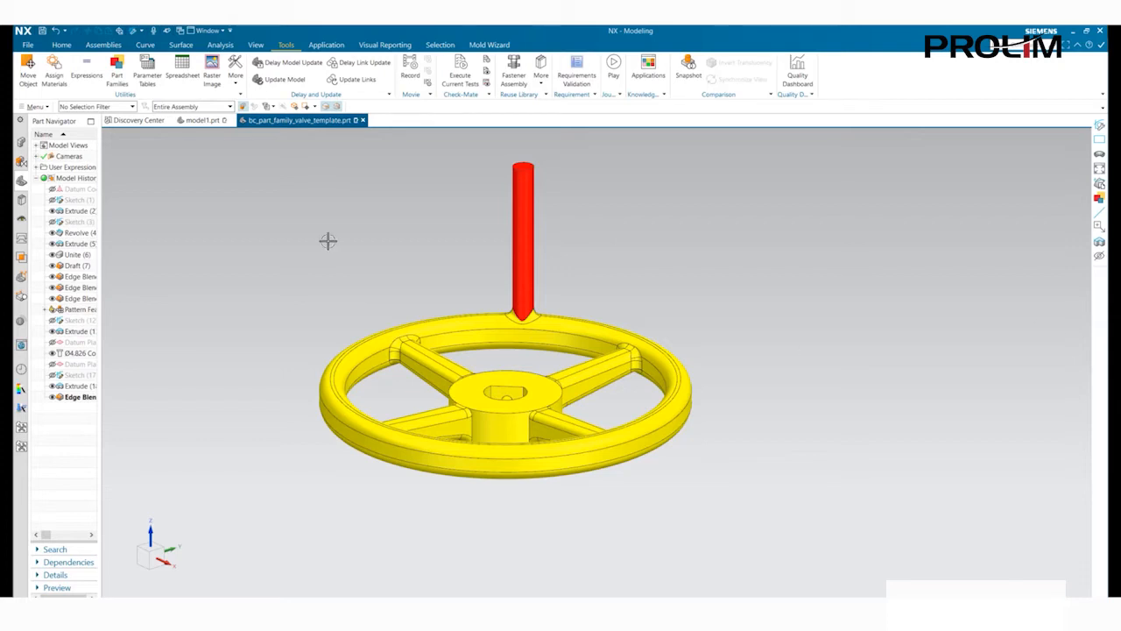
- Review the part family's available expression columns, including p4 and p9, and leave the definition unchanged
left_click(117, 70)
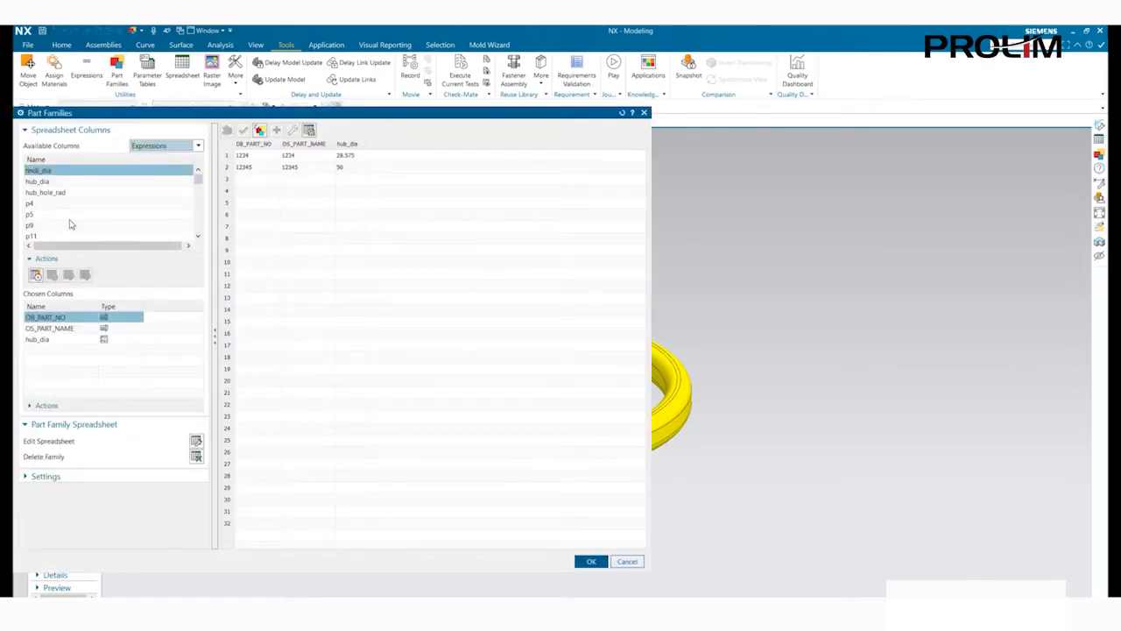
left_click(63, 193)
left_click(62, 204)
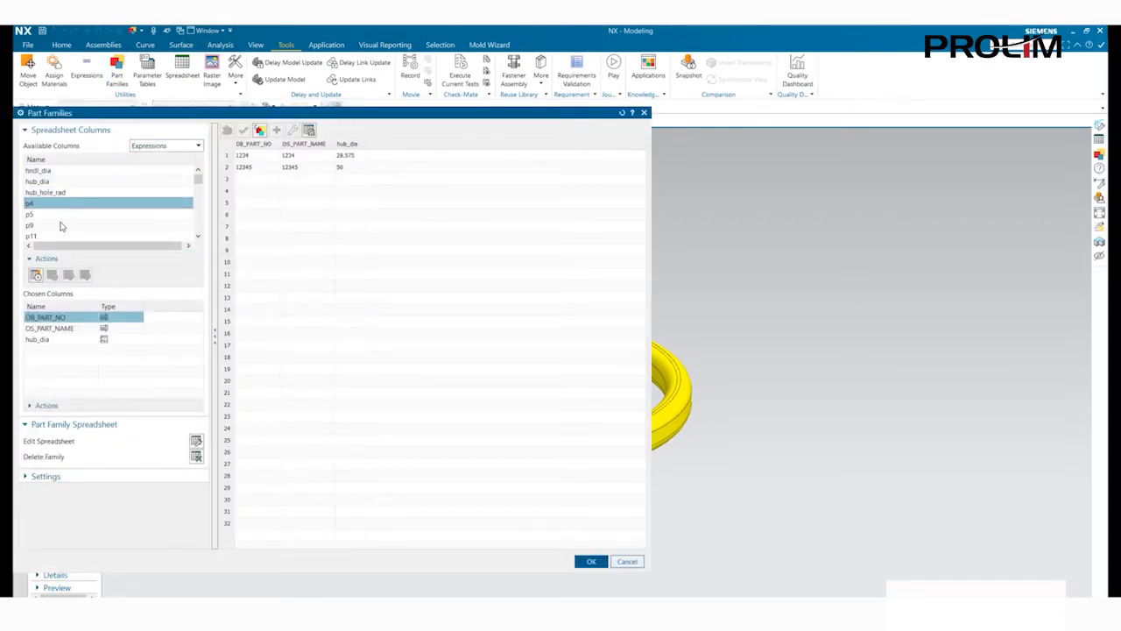
left_click(62, 227)
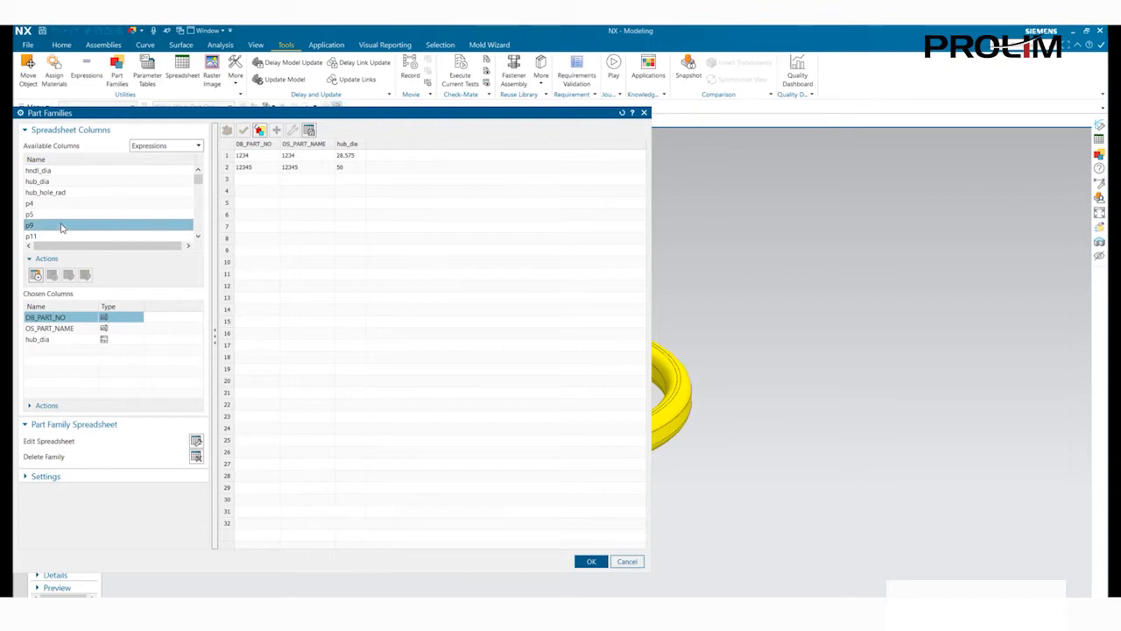
left_click(643, 562)
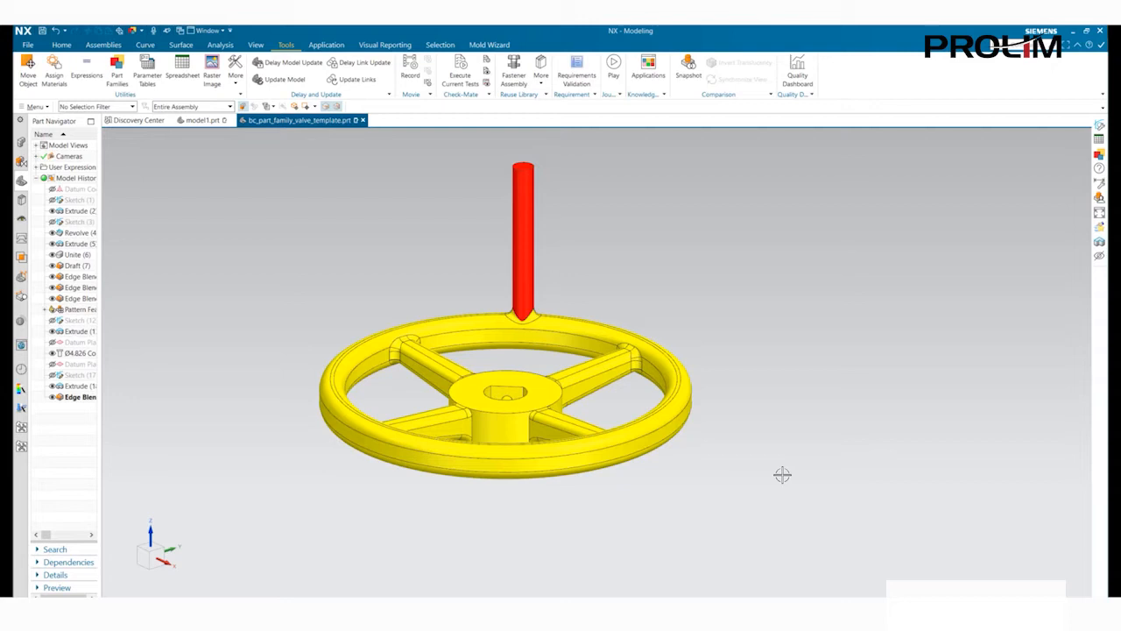
- Open the legacy hub-hole Sketch (12) for content editing by renewing it
double_click(78, 323)
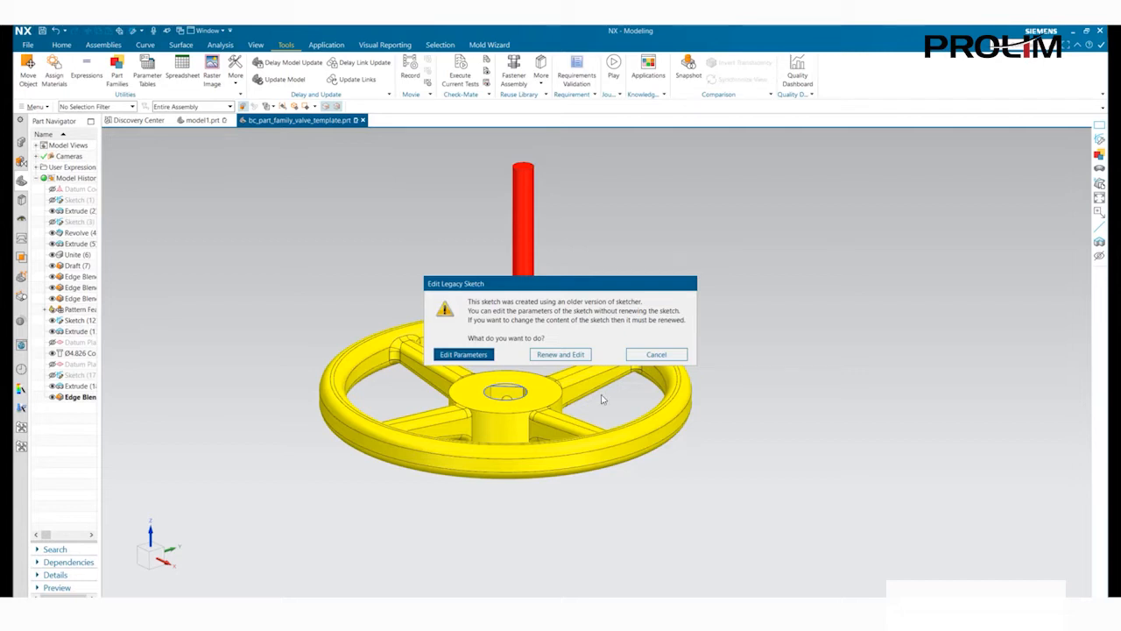
left_click(562, 355)
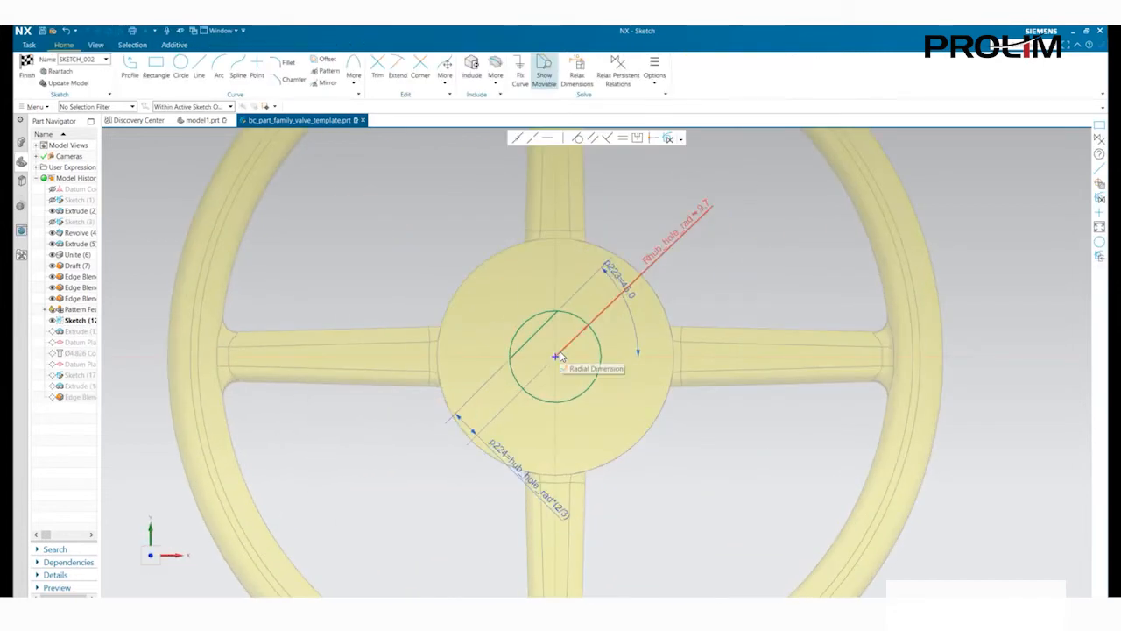
scroll(672, 346, "down", 1)
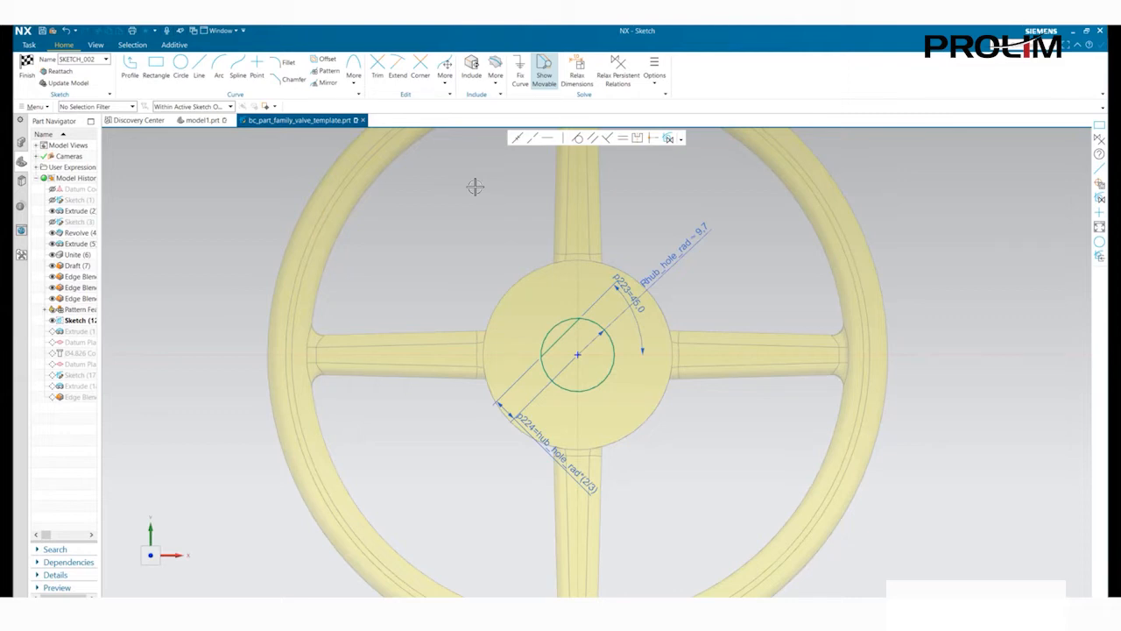
- Sketch a small centre-defined rectangle on the hub face, centred above the hole, and finish the sketch
left_click(156, 67)
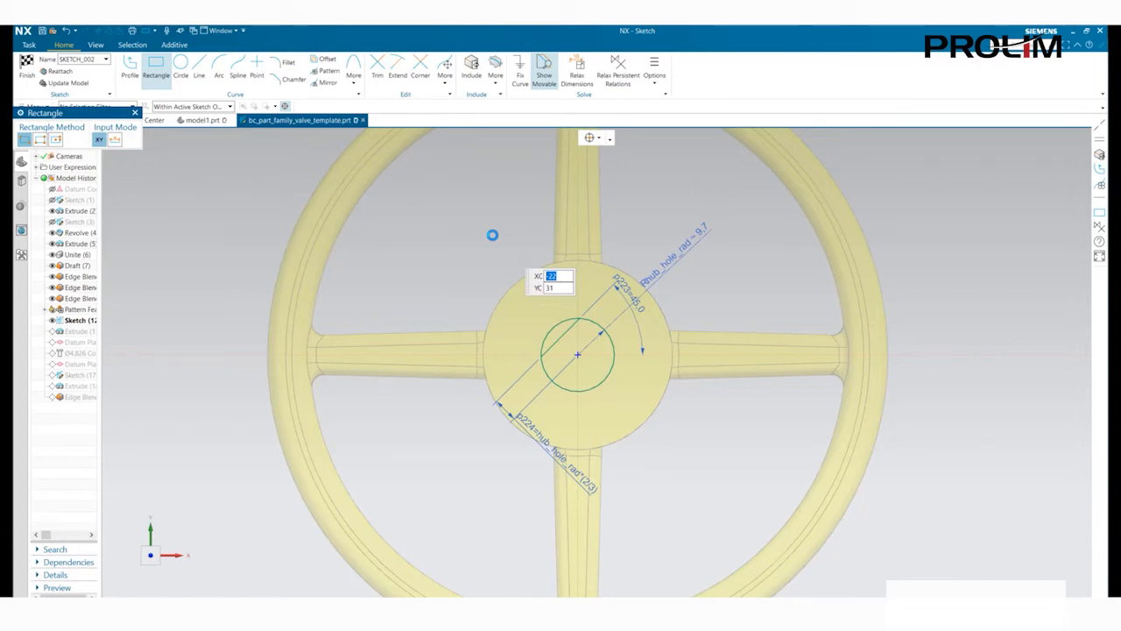
left_click(55, 139)
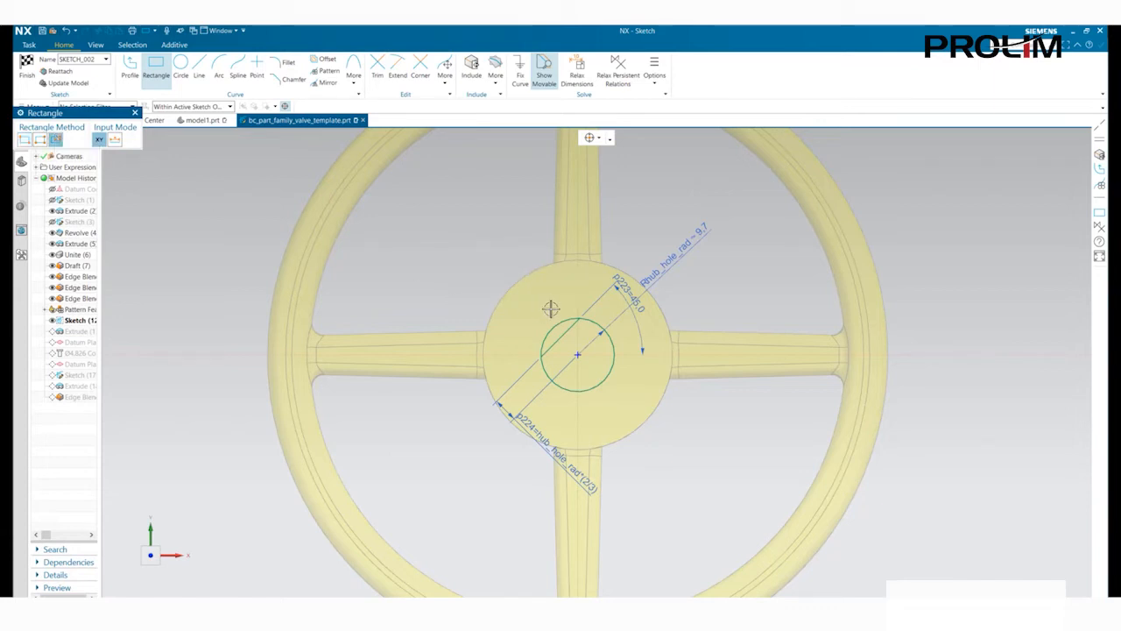
left_click(598, 296)
left_click(597, 286)
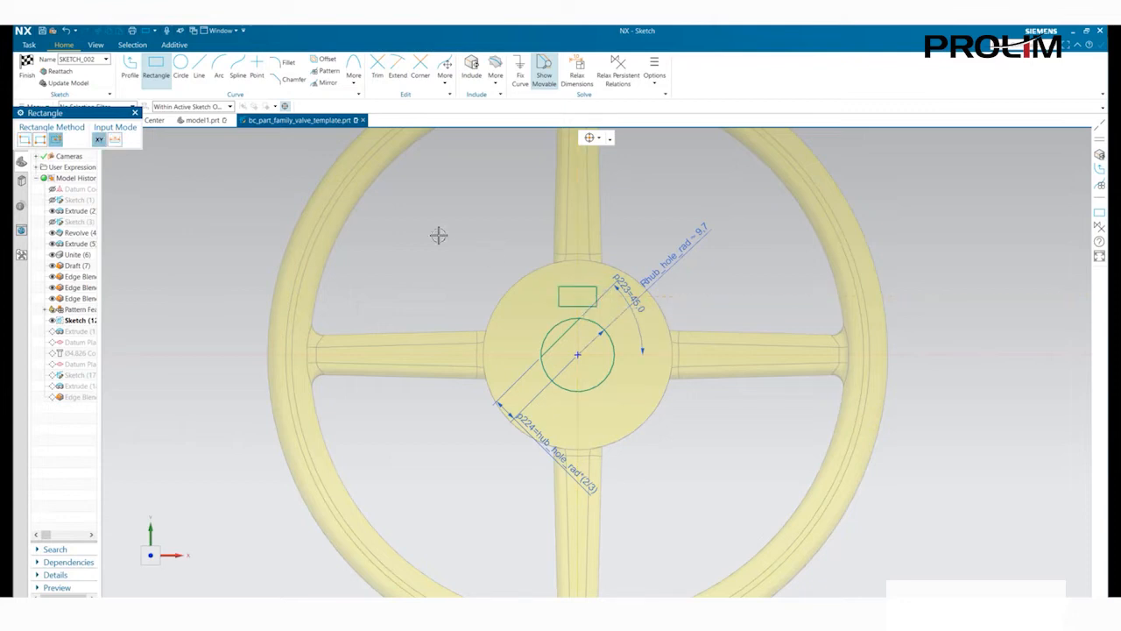
left_click(134, 113)
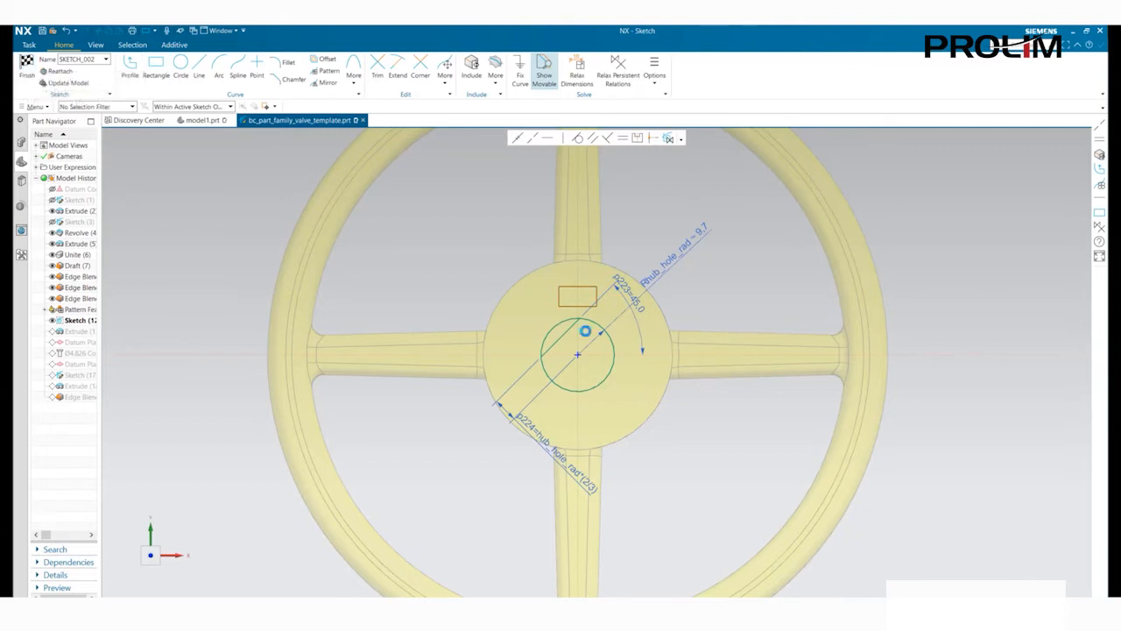
key("ctrl+q")
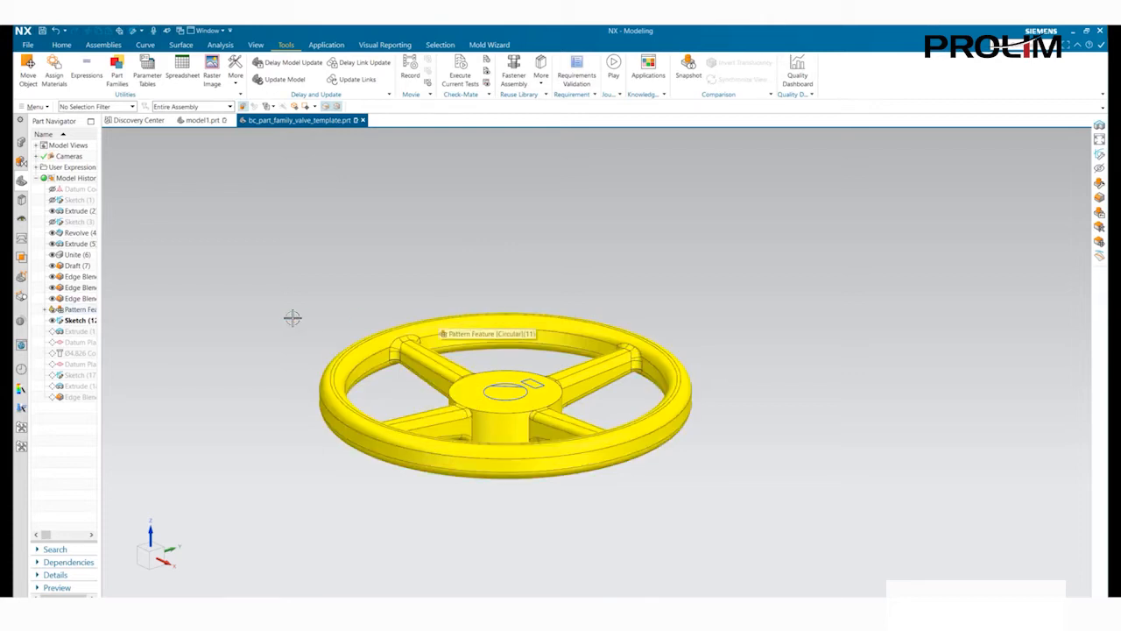
- Make the last edge blend the current feature and cut the rectangle's four curves through the hub with a 111 mm subtractive Extrude
right_click(82, 400)
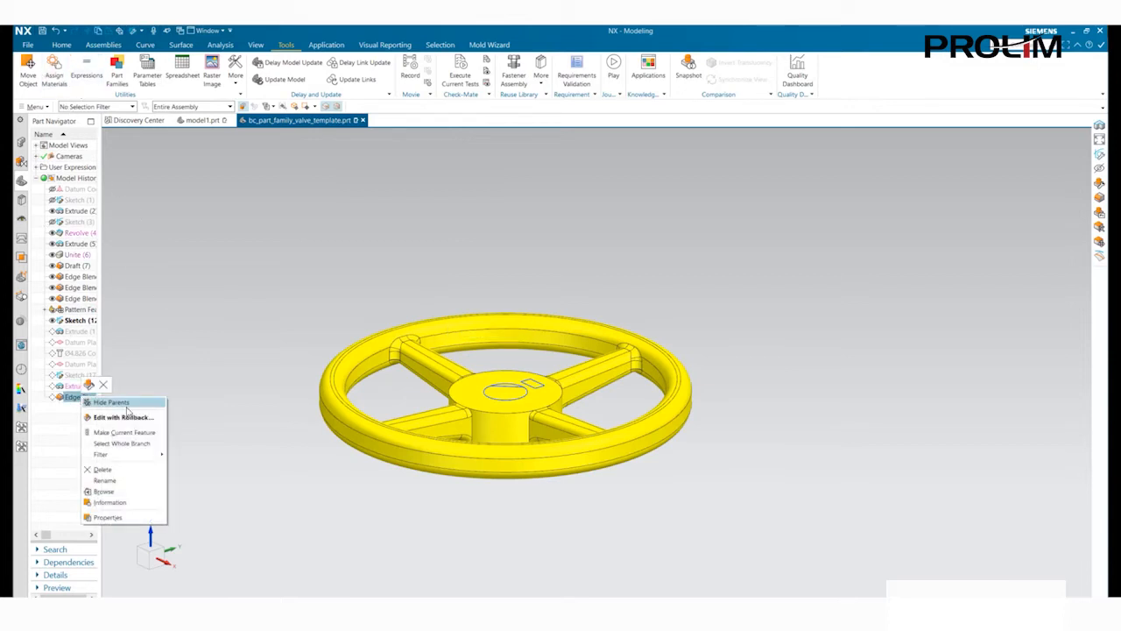
left_click(114, 436)
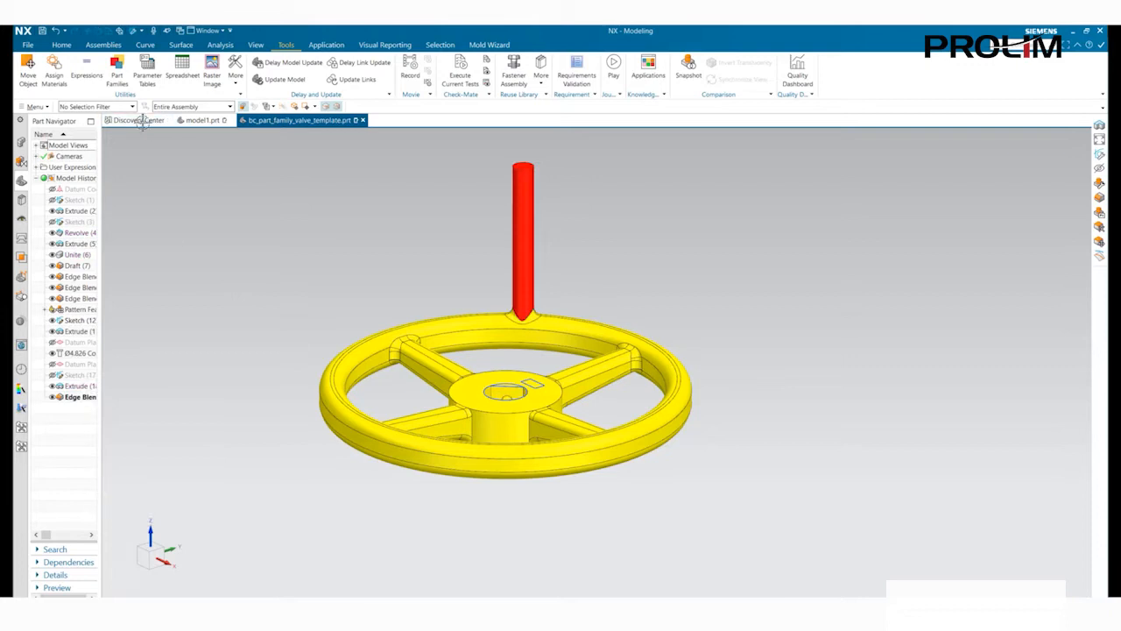
left_click(62, 45)
left_click(82, 68)
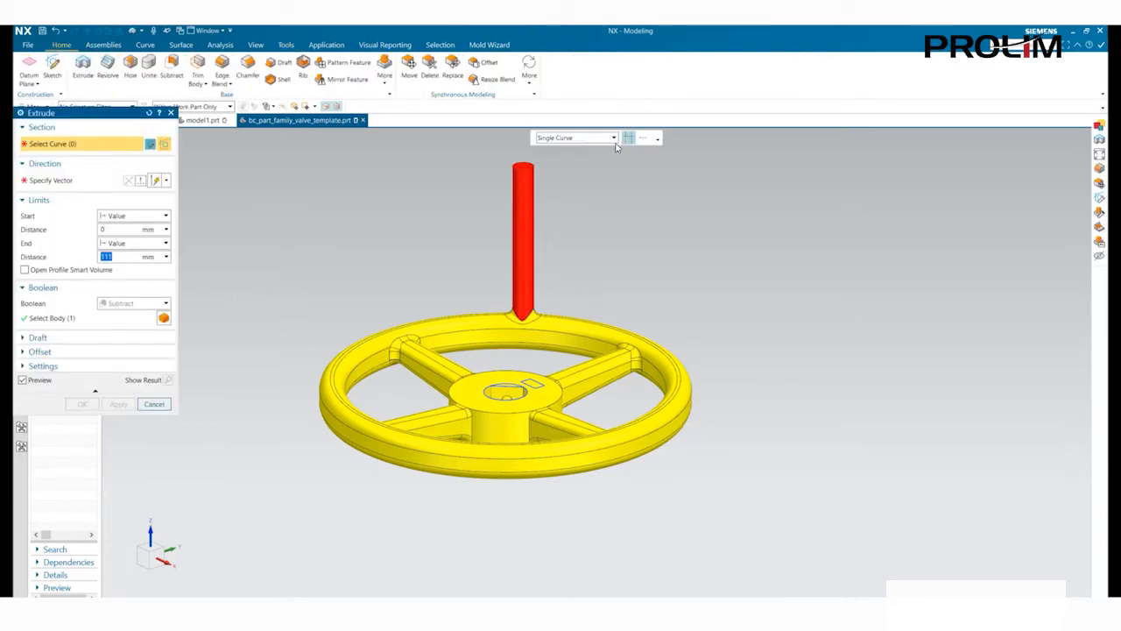
scroll(526, 355, "up", 3)
scroll(545, 389, "up", 3)
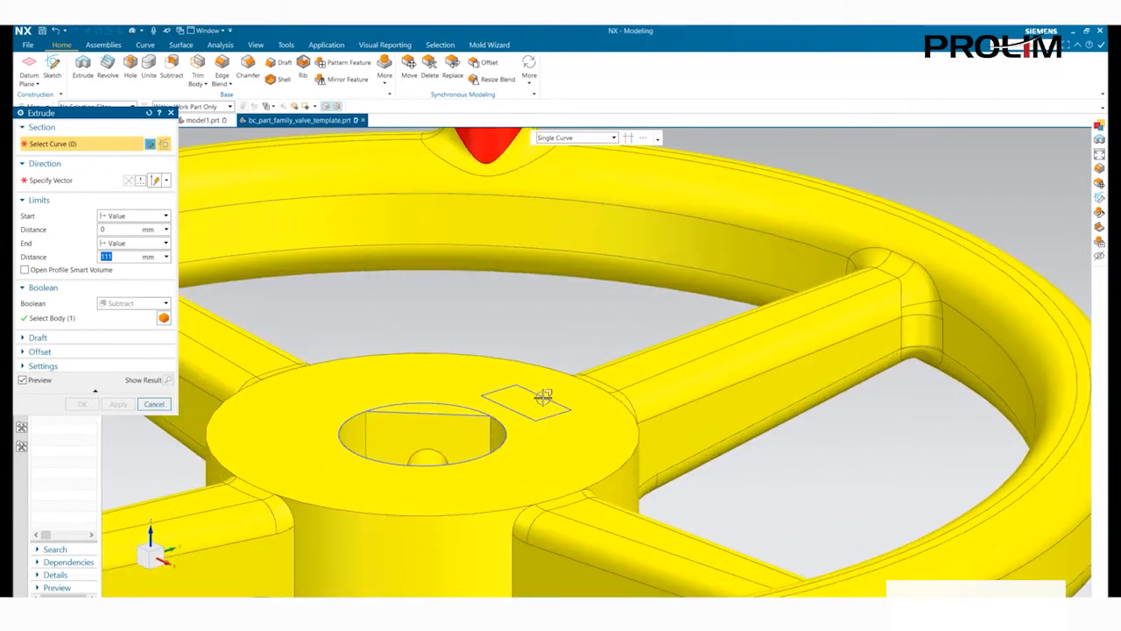
left_click(539, 394)
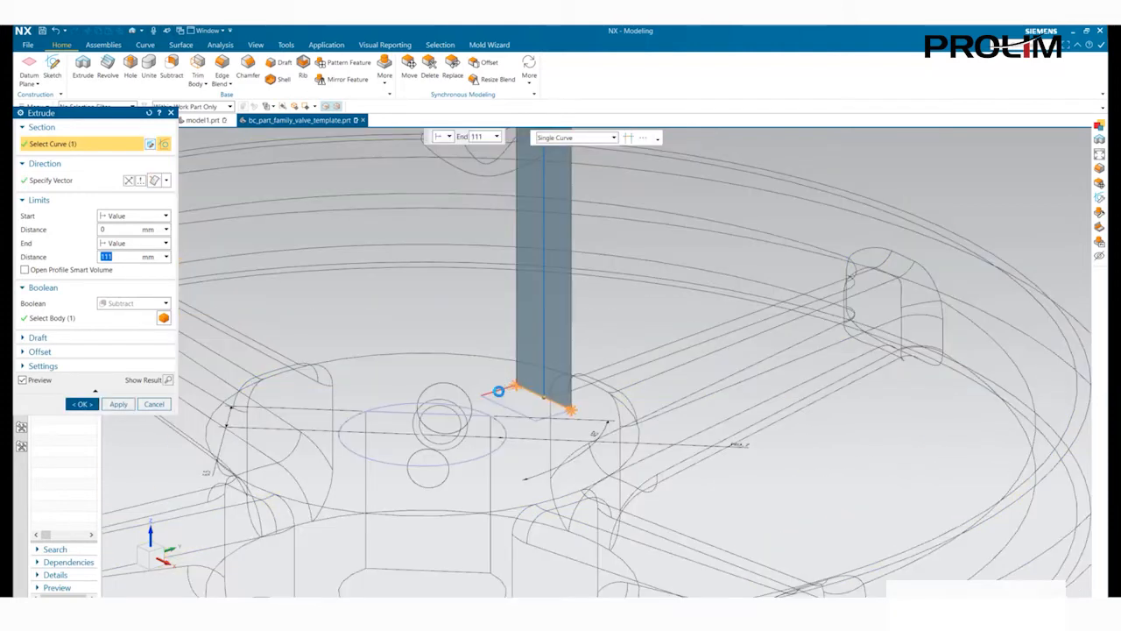
left_click(498, 392)
left_click(503, 403)
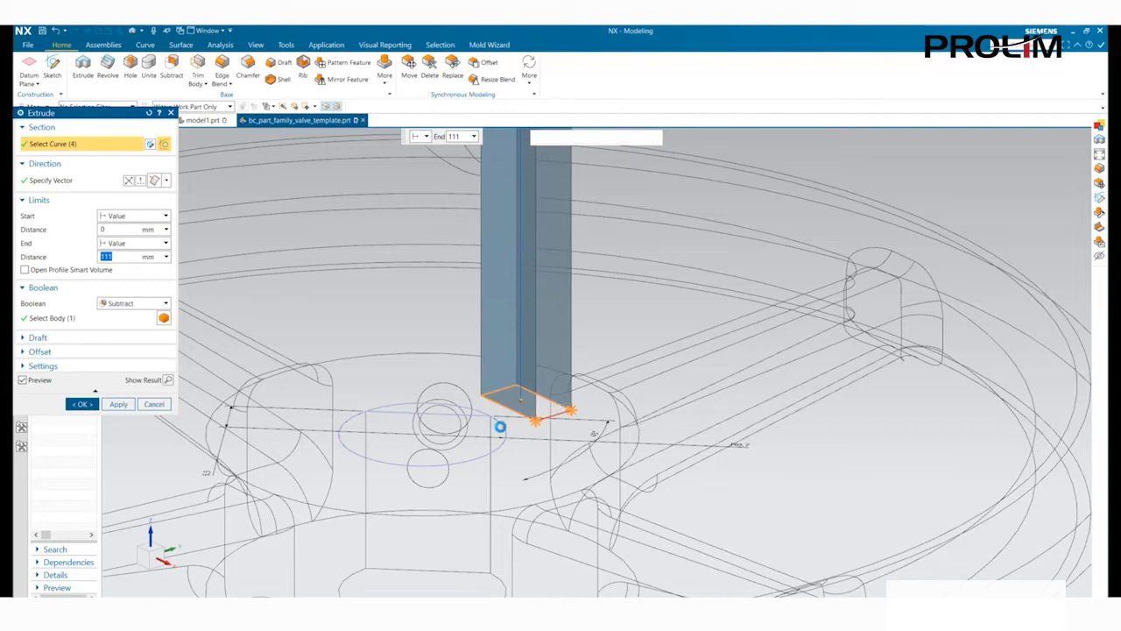
left_click(552, 414)
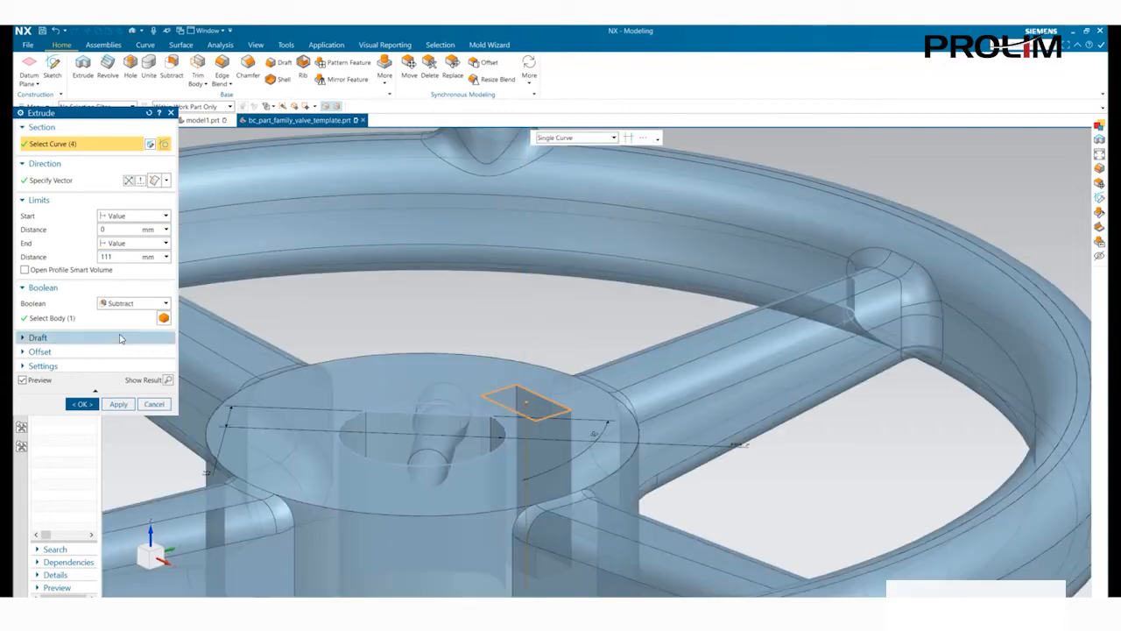
left_click(81, 404)
key("ctrl+f")
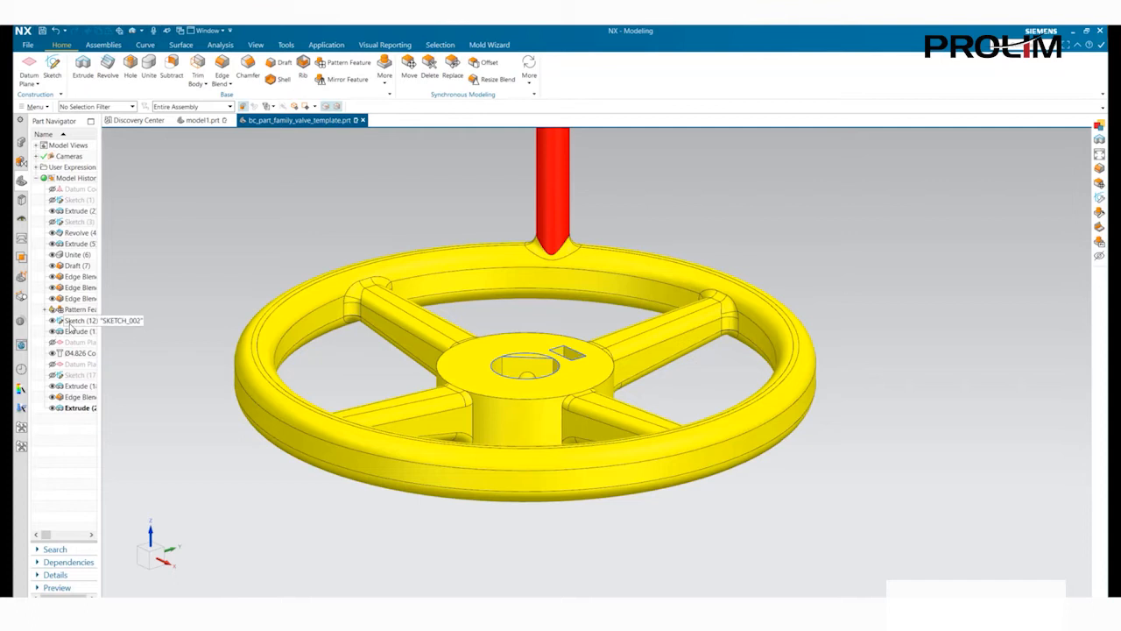
- Reopen the renewed Sketch (12) and the edit parameters of legacy Sketch (3) for comparison, changing nothing in either
double_click(70, 321)
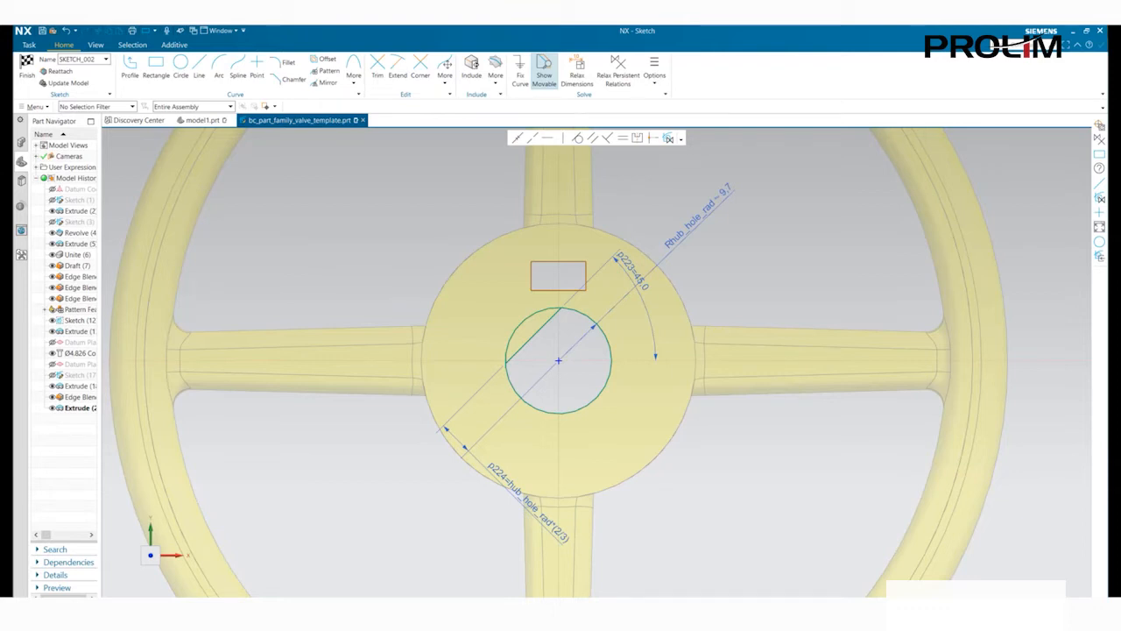
left_click(27, 68)
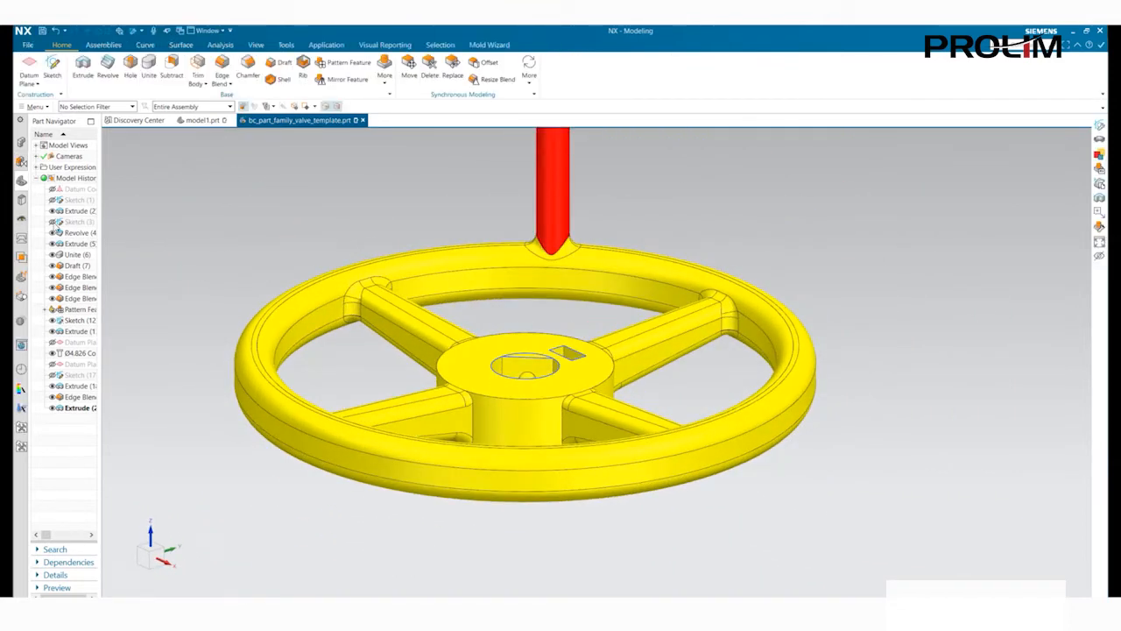
double_click(79, 221)
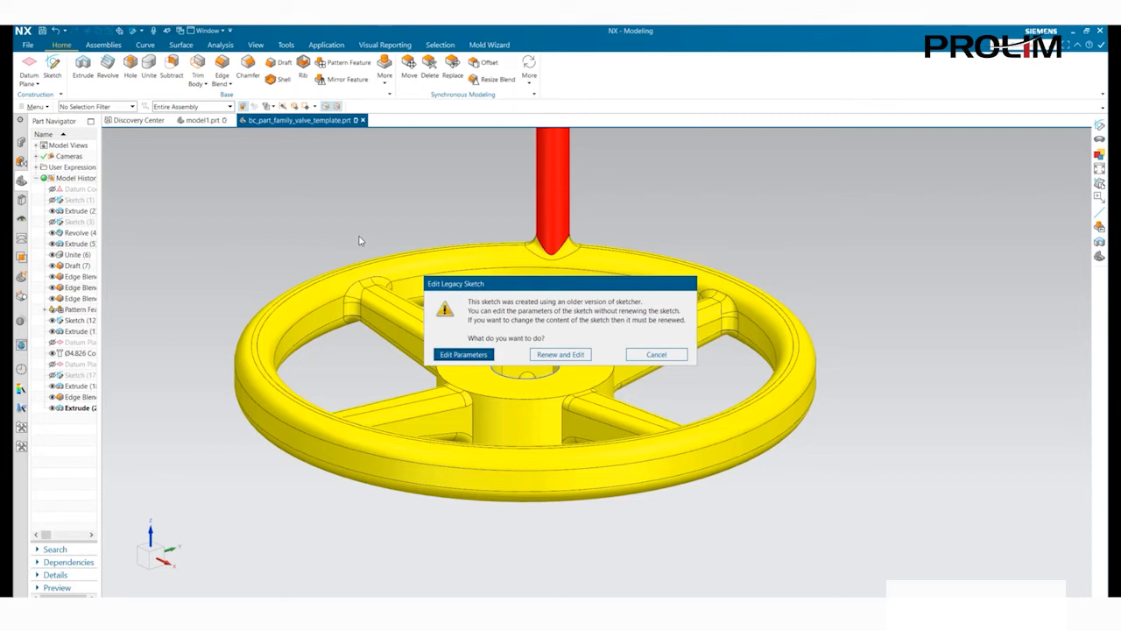
left_click(473, 354)
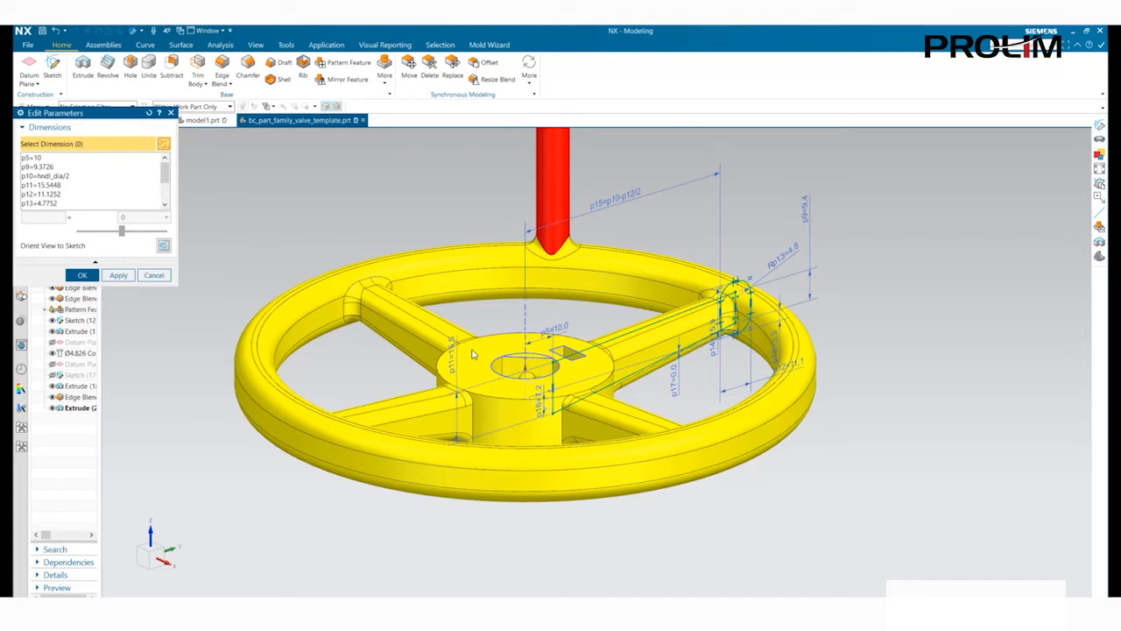
left_click(156, 275)
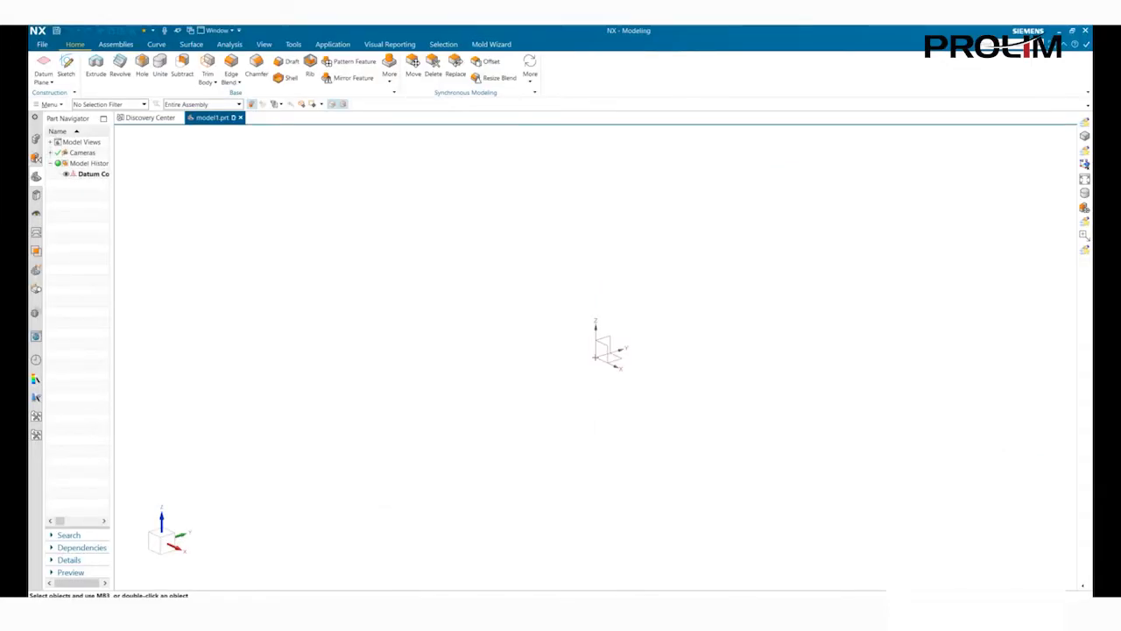
- Import the IGES file Disc_Brake.igs from the imported geo folder into the work part model1.prt
left_click(42, 46)
mouse_move(74, 173)
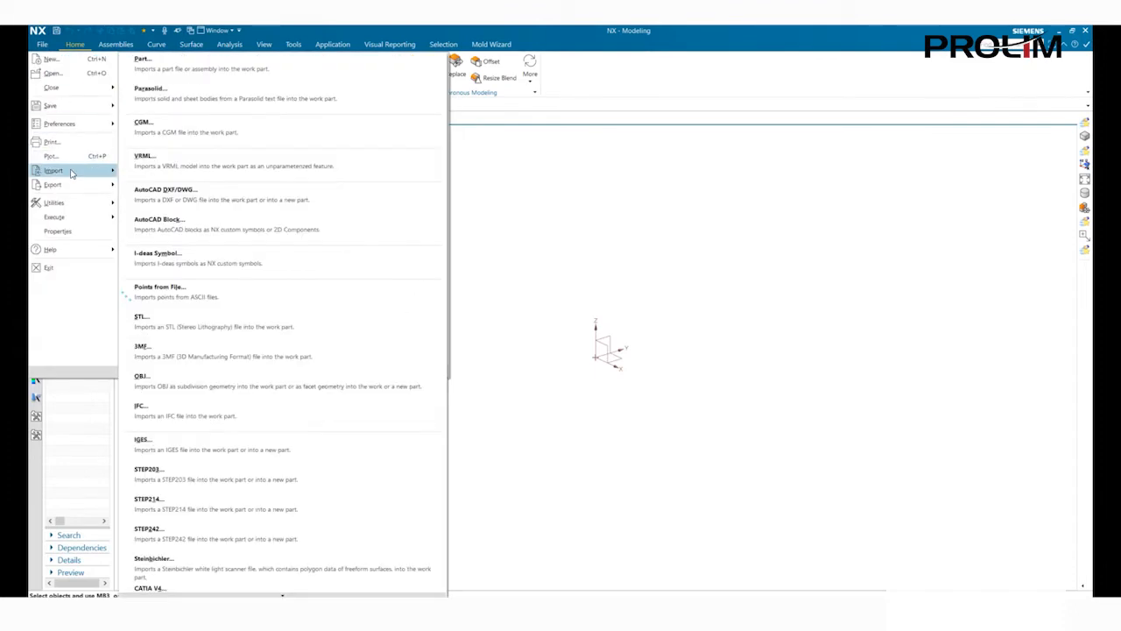
left_click(194, 449)
left_click(171, 171)
left_click(325, 105)
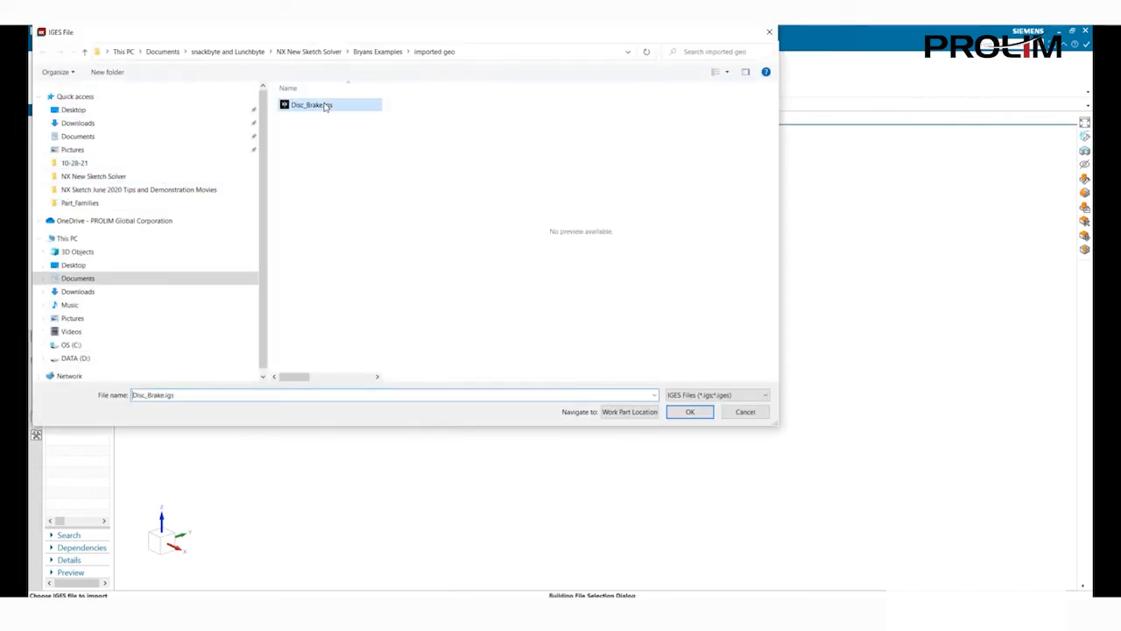
left_click(706, 414)
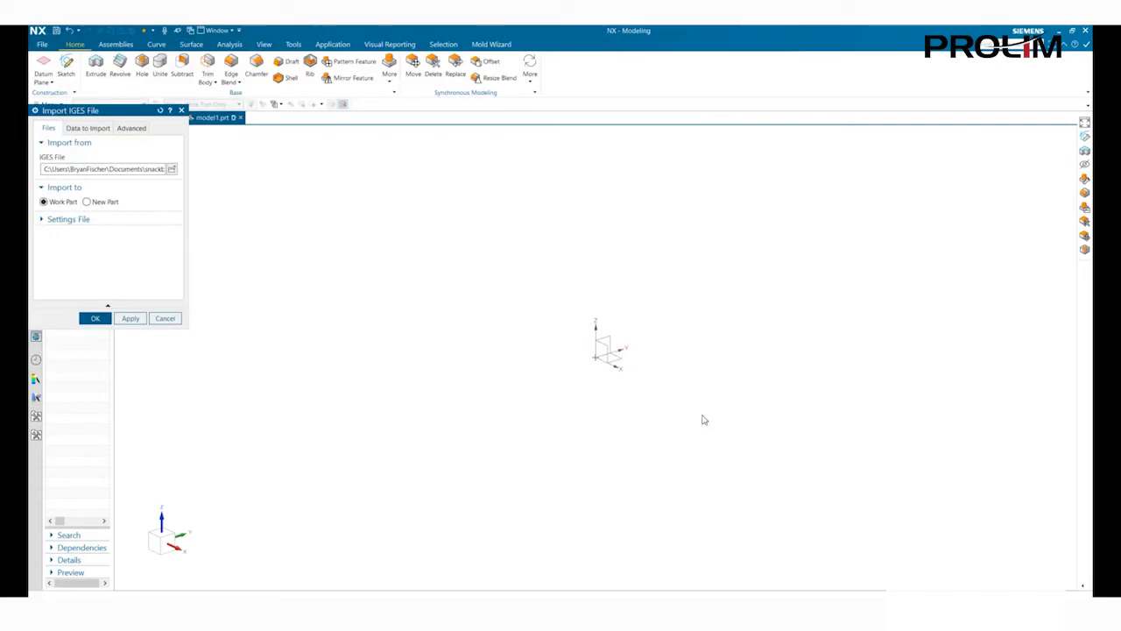
left_click(96, 319)
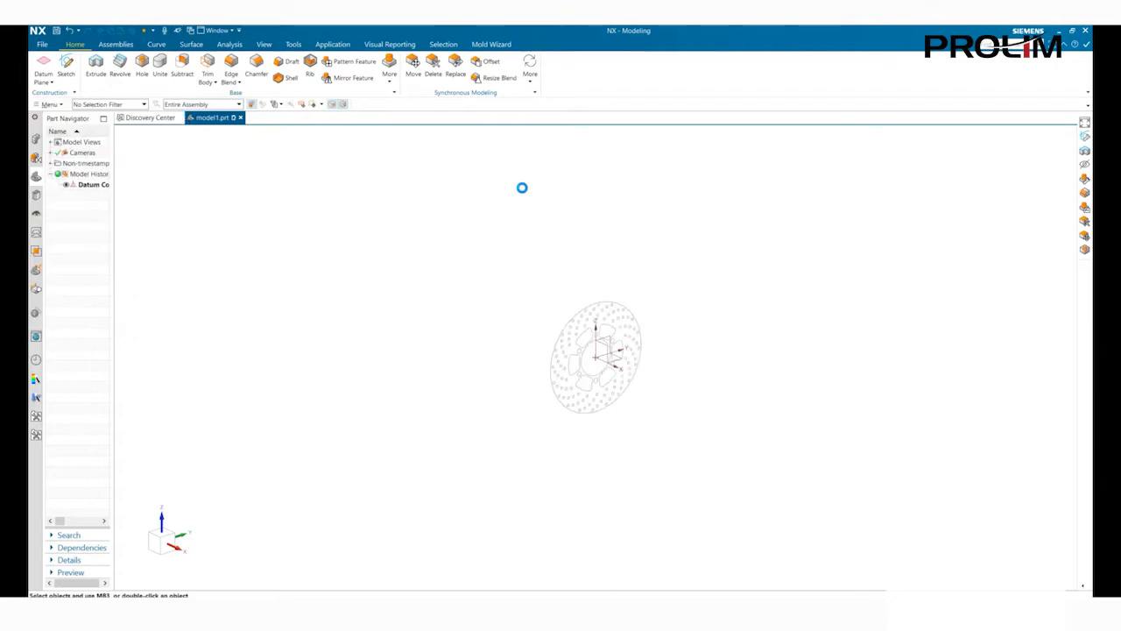
- Create a new sketch on the YZ plane of the datum coordinate system
left_click(65, 67)
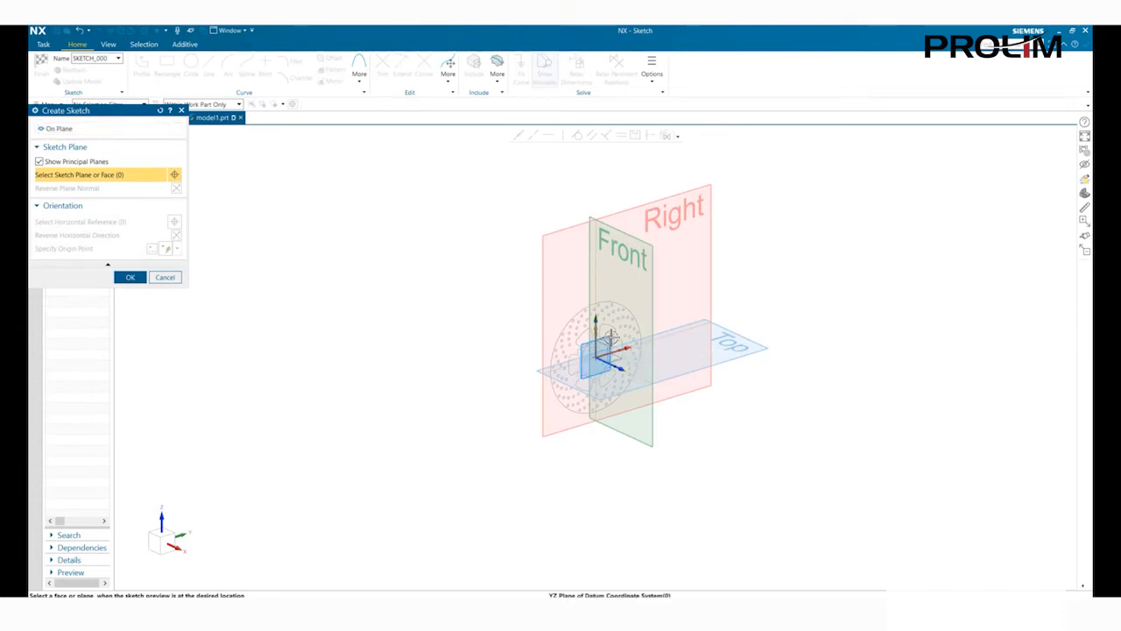
left_click(613, 338)
left_click(130, 277)
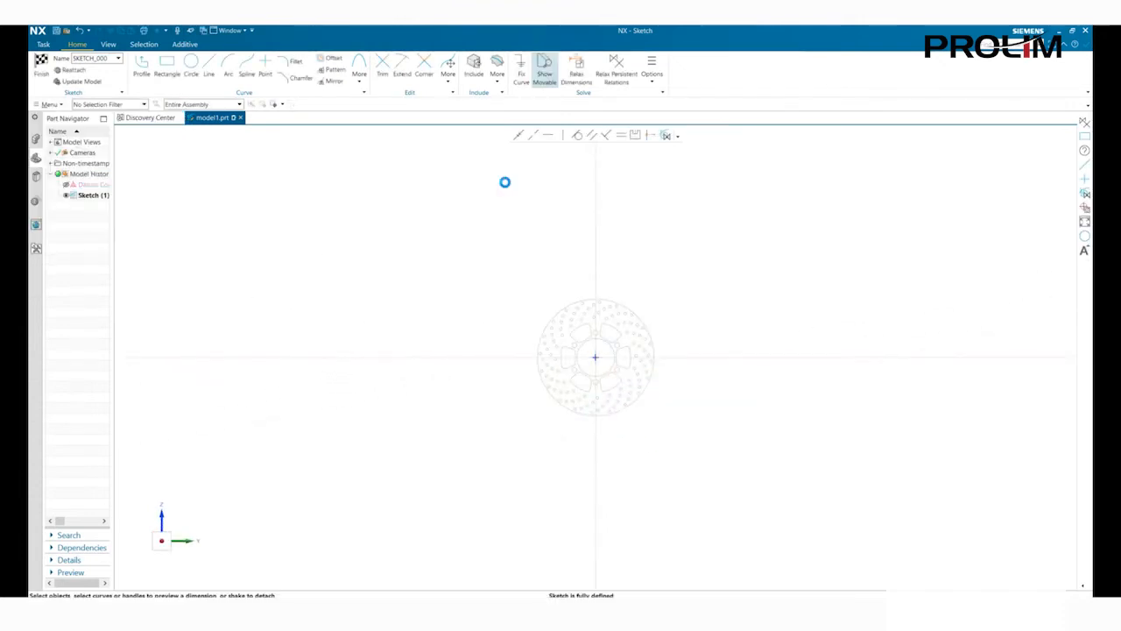
- Add all of the imported disc brake curves to the active sketch with Add Curves
left_click(499, 83)
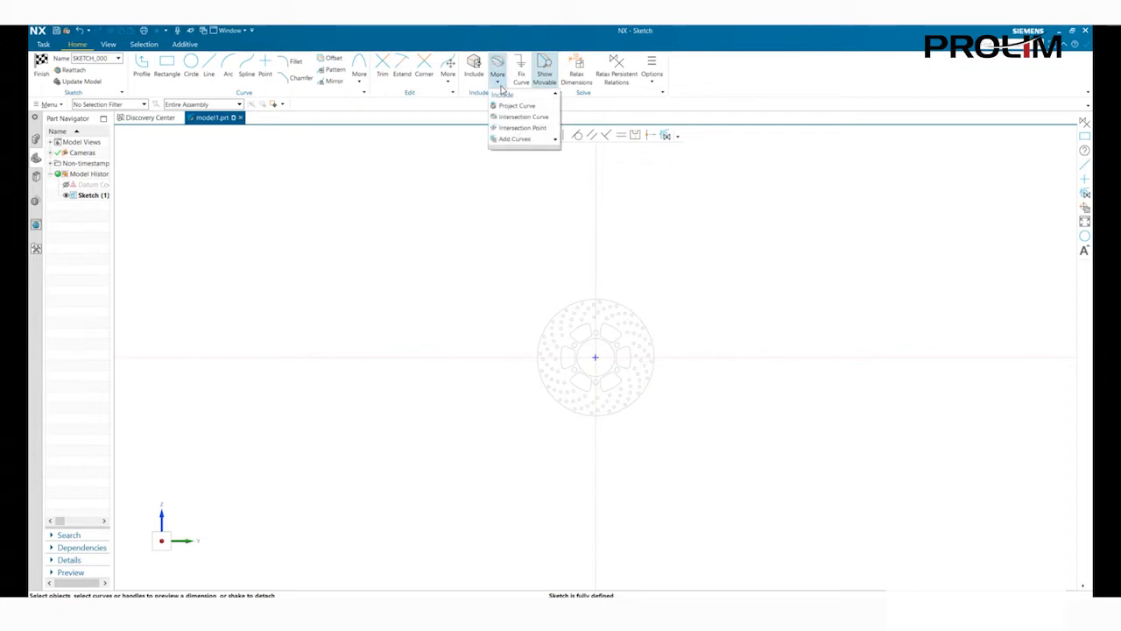
left_click(515, 139)
mouse_move(499, 267)
left_mouse_down()
mouse_move(659, 474)
mouse_move(679, 459)
left_mouse_up()
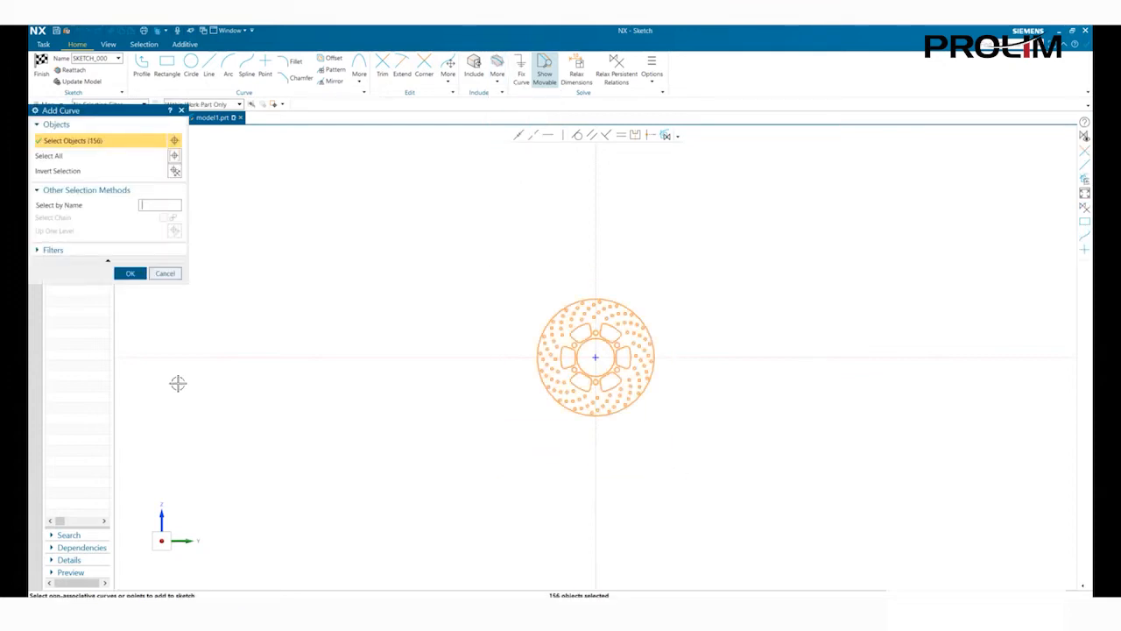
left_click(130, 273)
- Examine the relations found among two small vent holes and the outer circle of the disc sketch
scroll(582, 364, "up", 2)
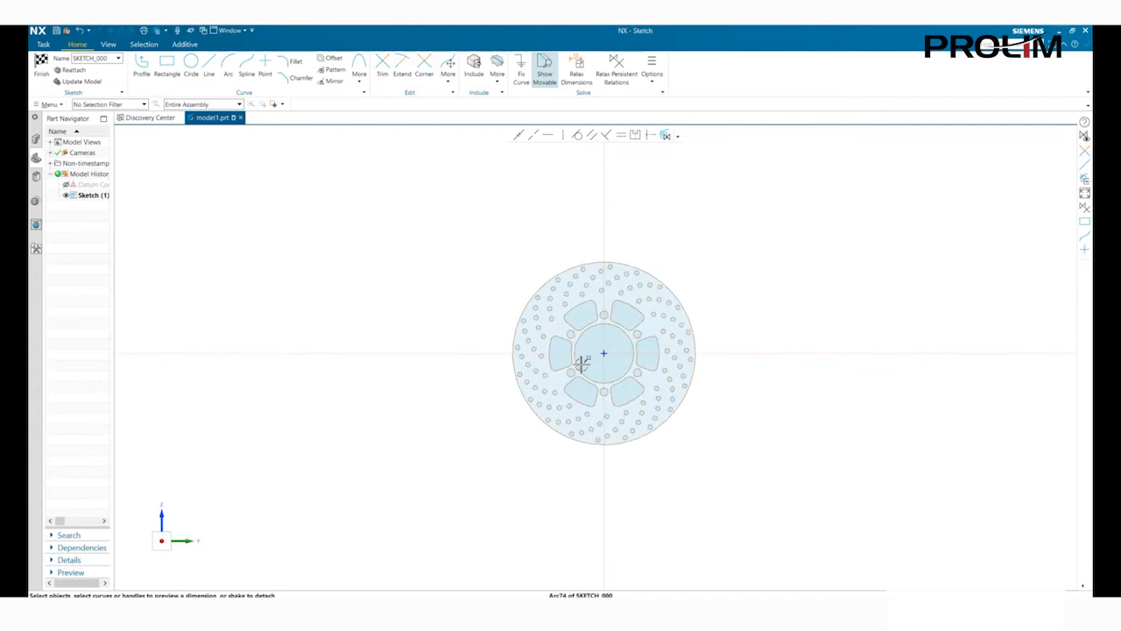
scroll(582, 363, "up", 3)
scroll(582, 364, "down", 1)
left_click(750, 245)
left_click(769, 252)
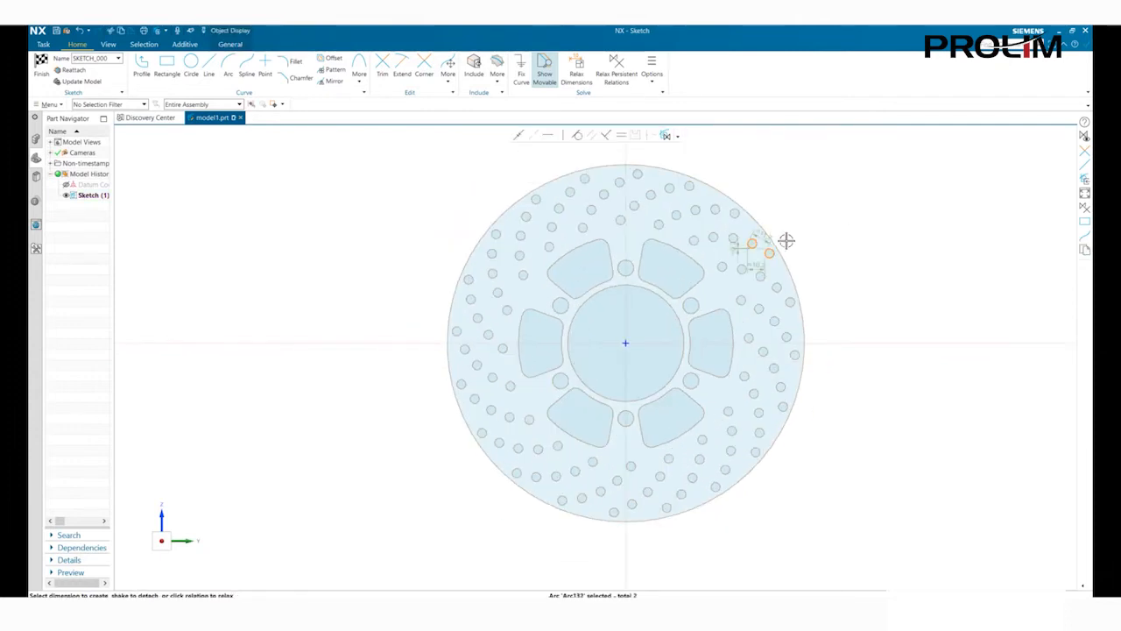
left_click(781, 249)
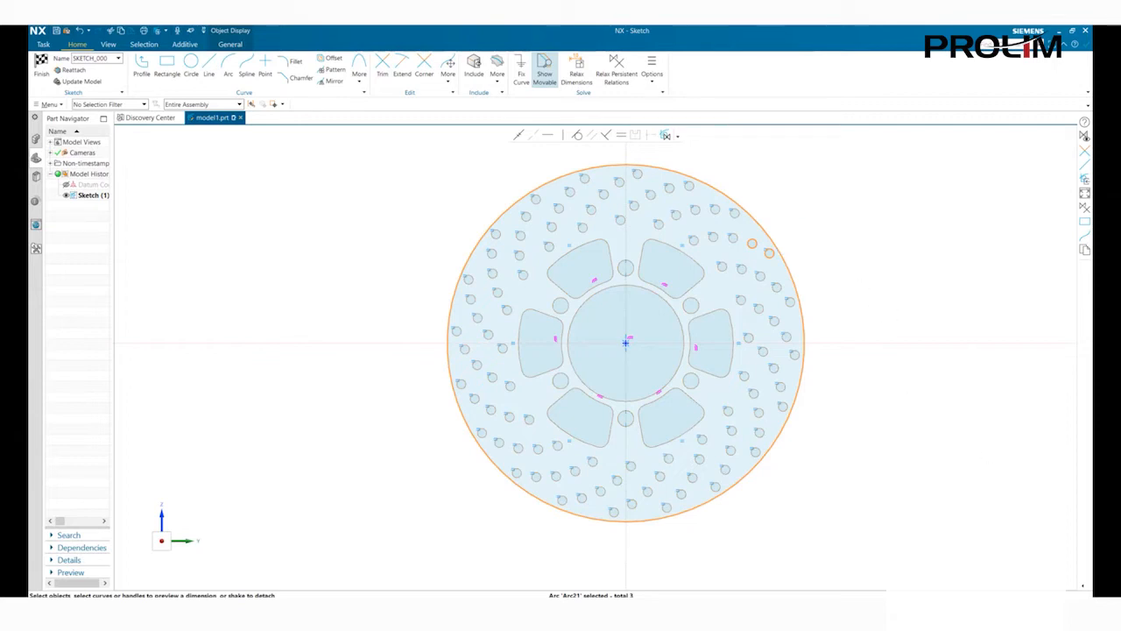
left_click(814, 259)
- Dimension the diameter of the disc's outer circle and set it to 250
left_click(746, 208)
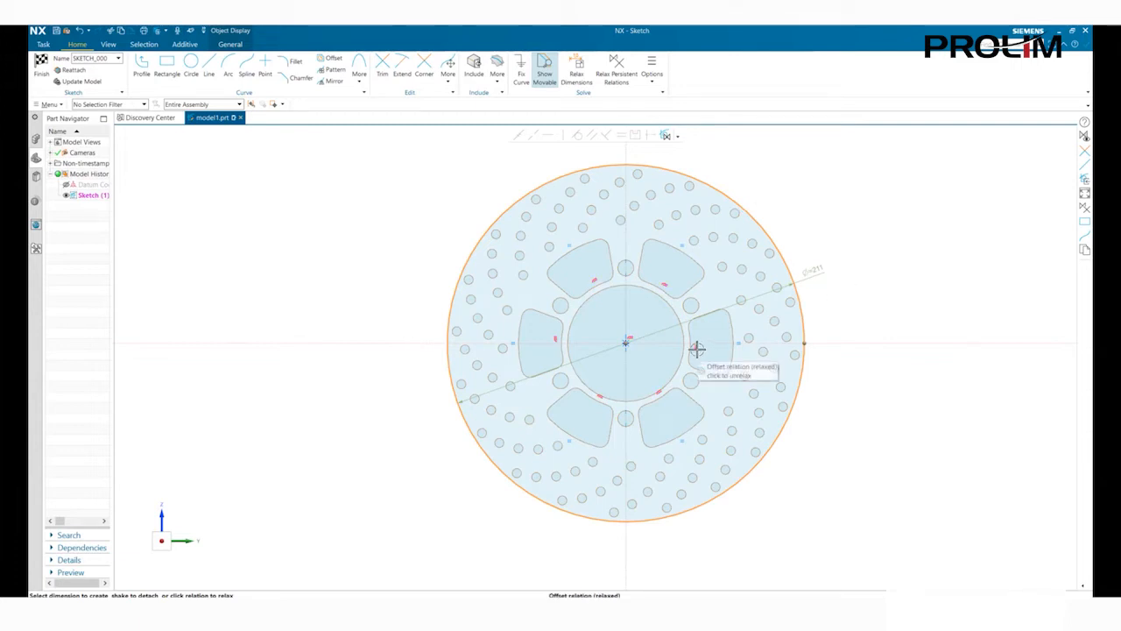
left_click(811, 272)
double_click(805, 290)
left_click_drag(803, 280, 825, 272)
left_click(284, 341)
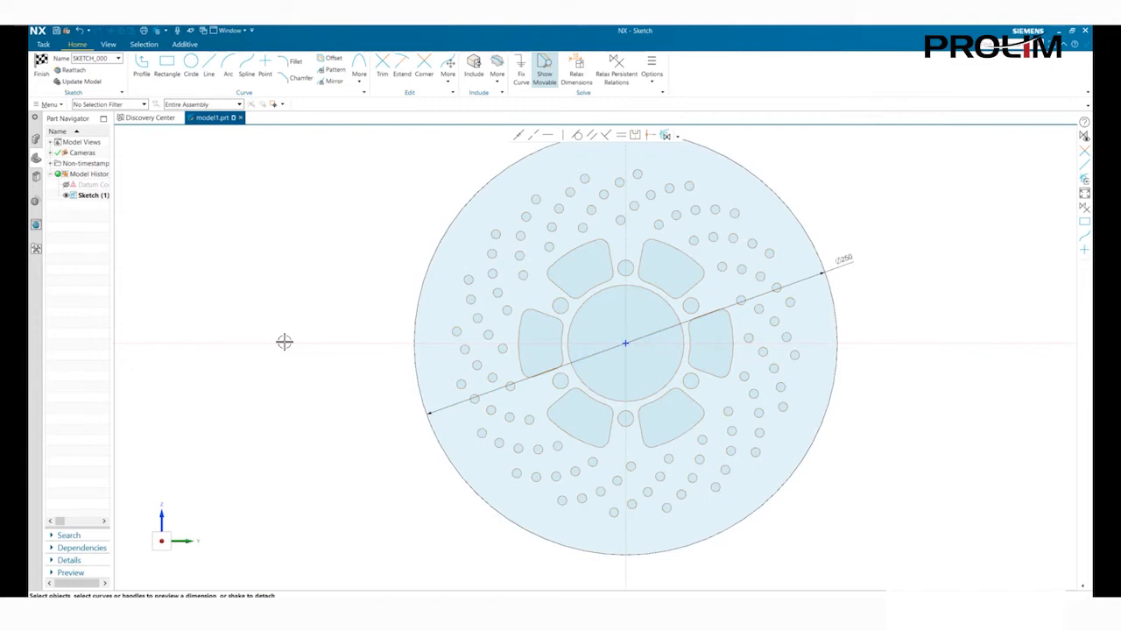
- Dimension a small vent hole on the disc's left side and set its diameter to 3
left_click(468, 279)
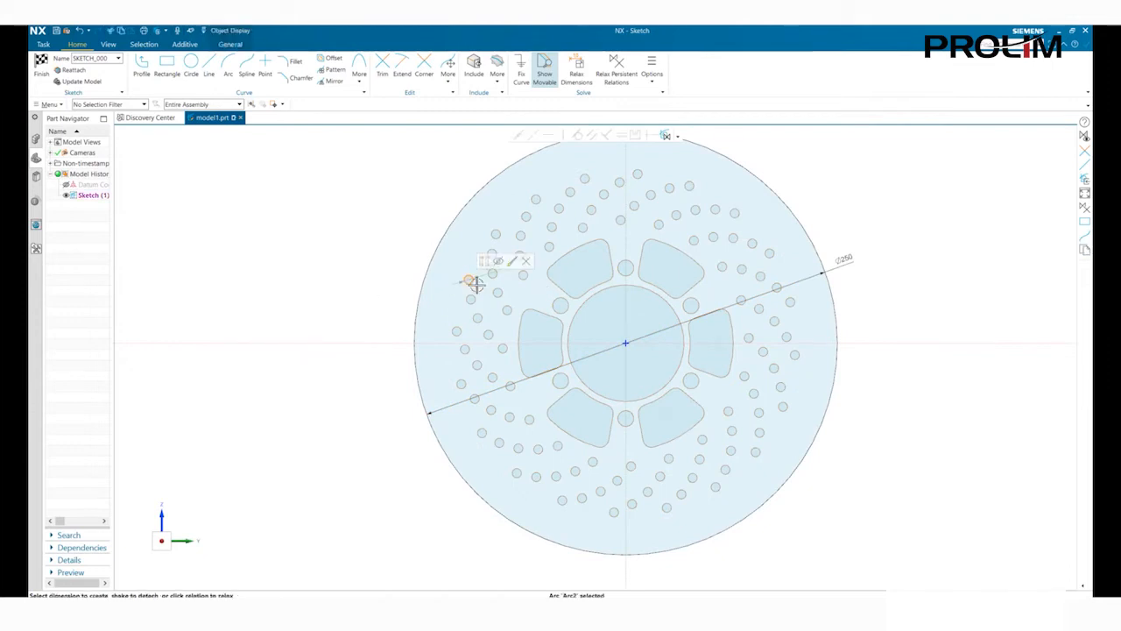
left_click(492, 274)
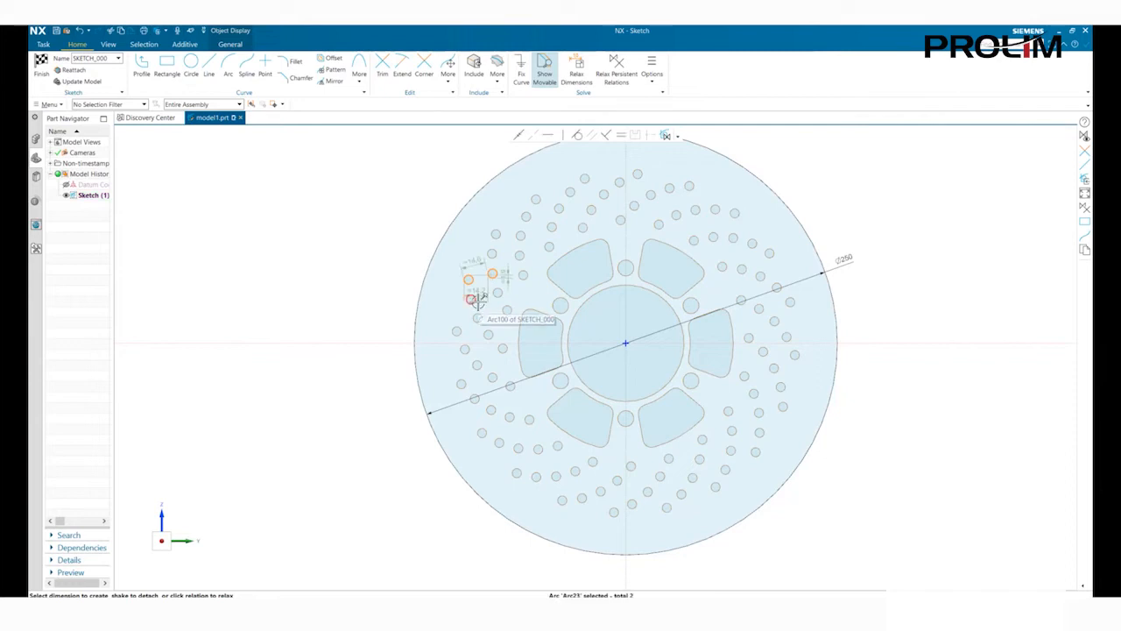
left_click(465, 275)
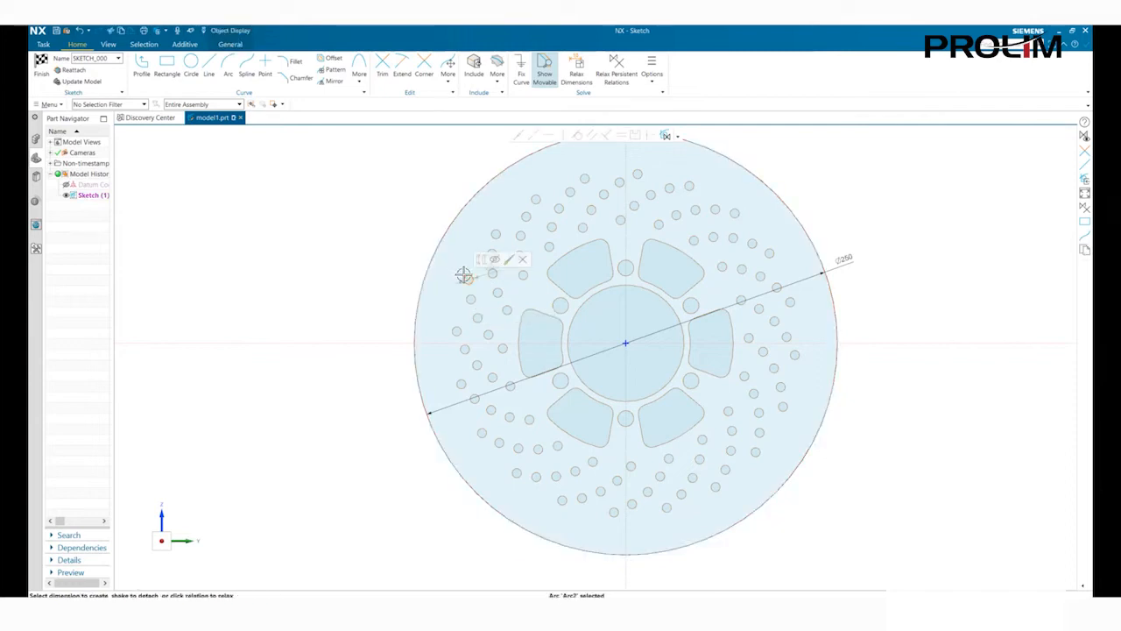
left_click(481, 277)
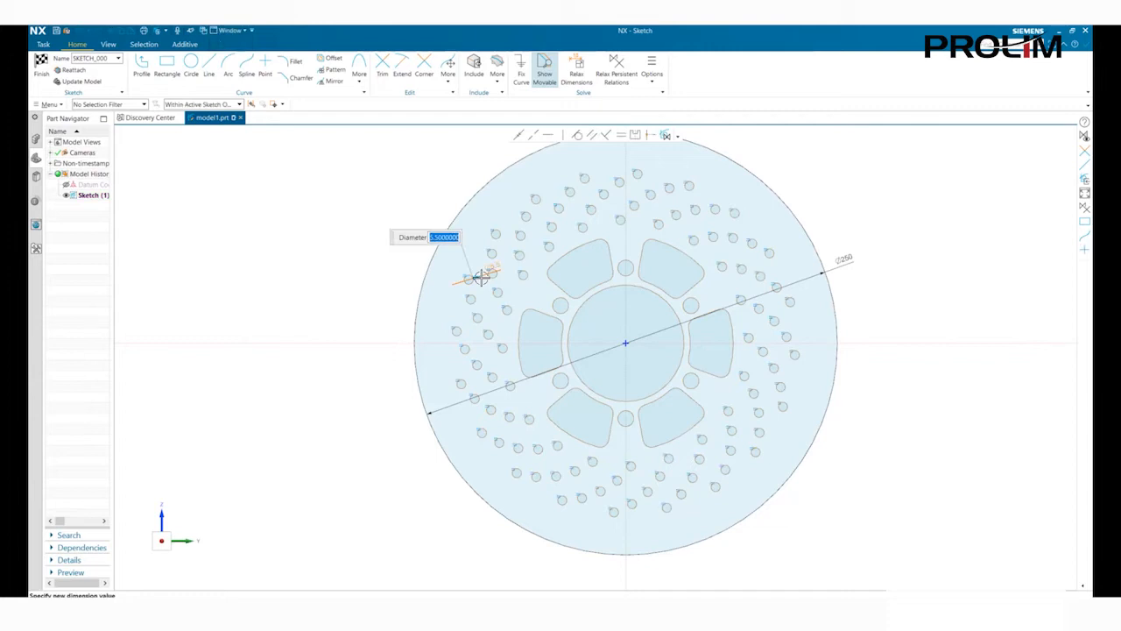
type("3")
key("Return")
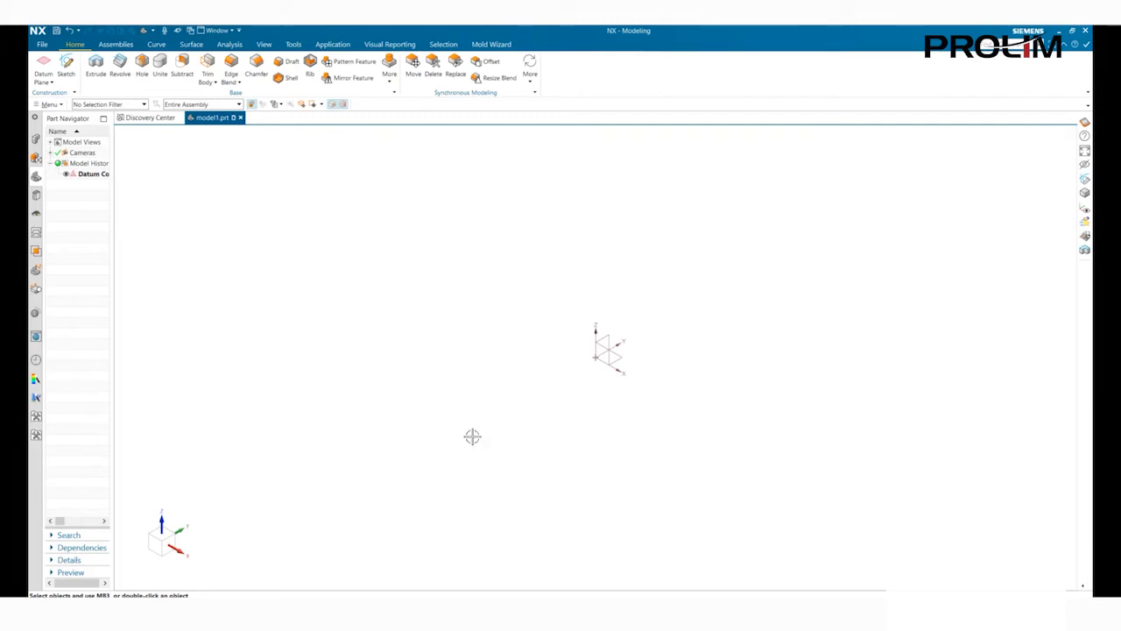
- Import the brake disc solid body from its Parasolid file into model1.prt
left_click(42, 44)
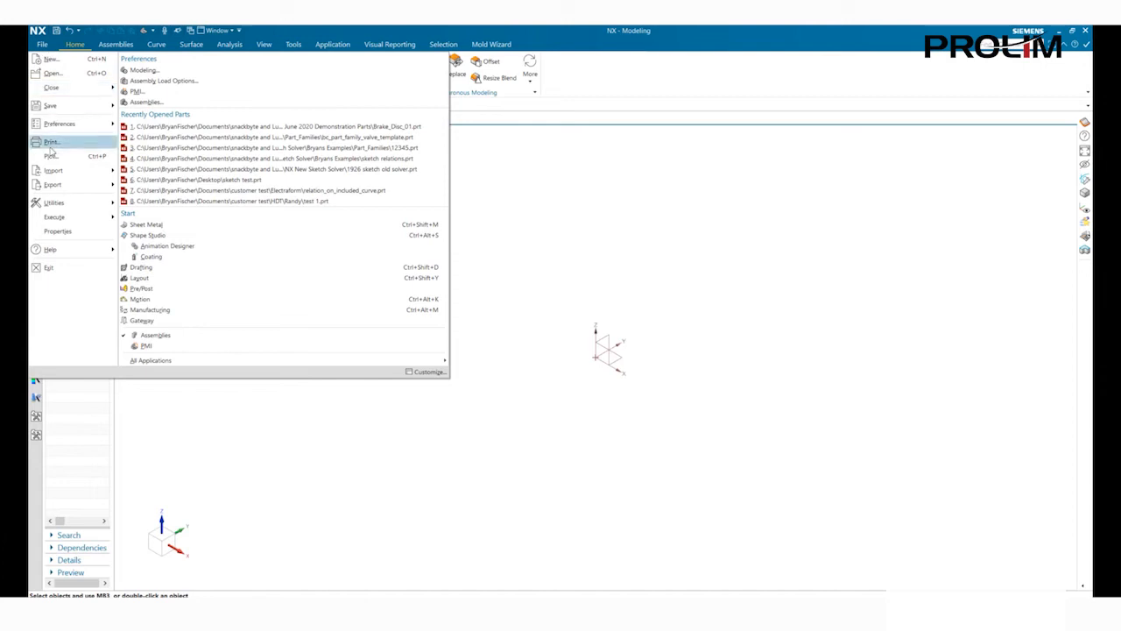
mouse_move(75, 170)
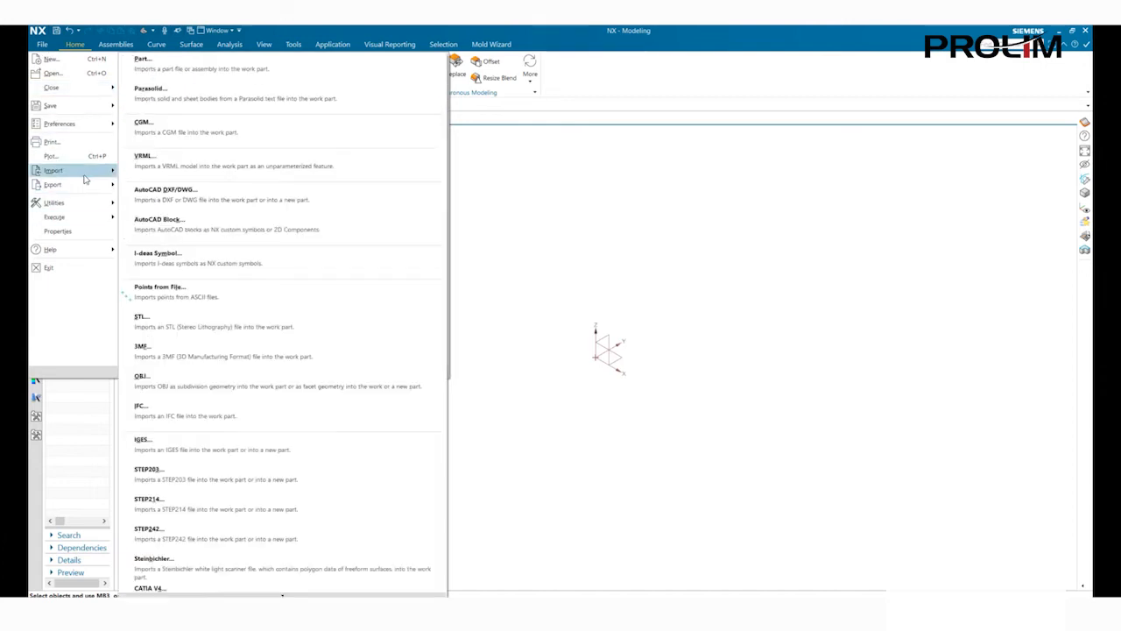
left_click(199, 111)
left_click(316, 106)
left_click(692, 412)
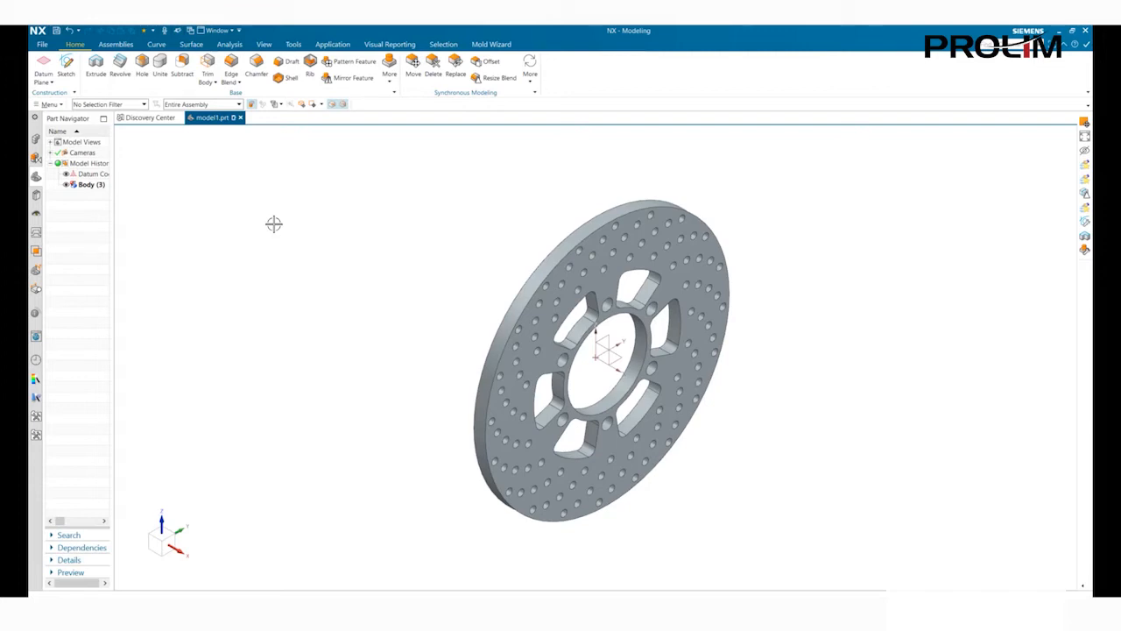
- Start Edit Cross Section and select the brake disc's faces, excluding the flat front and back faces
left_click(92, 184)
key("Escape")
left_click(531, 79)
left_click(548, 105)
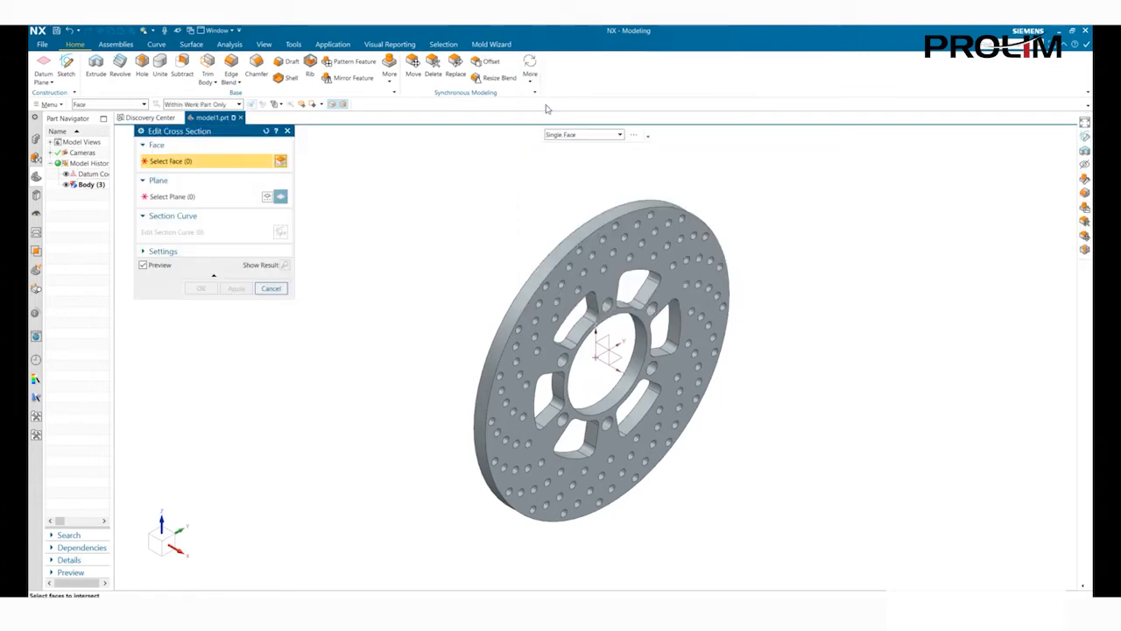
left_click_drag(400, 170, 838, 568)
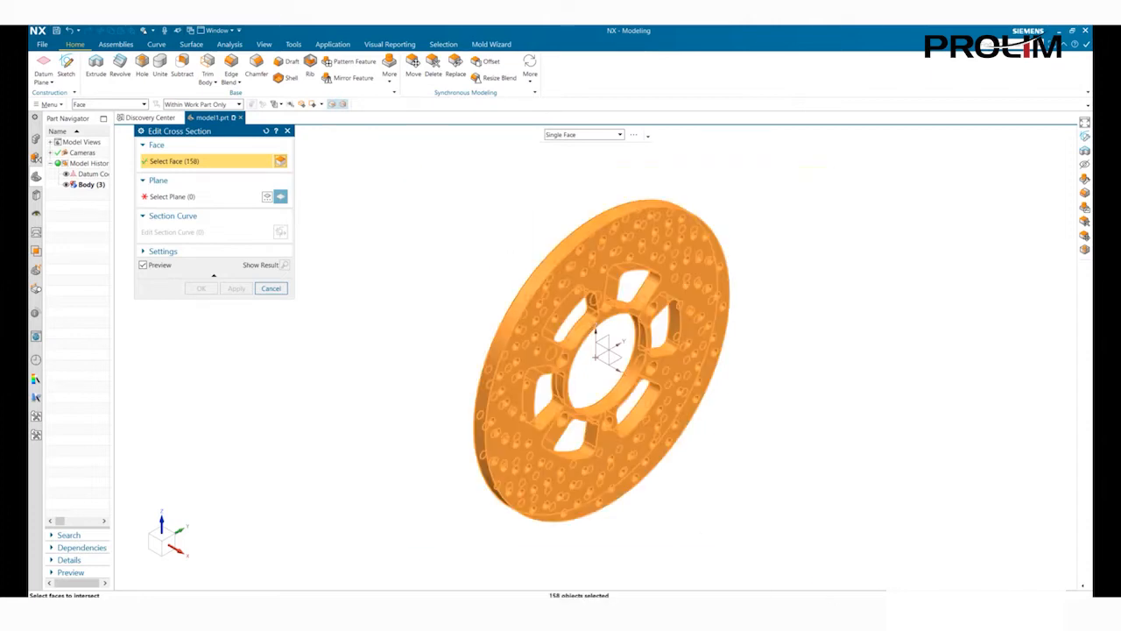
left_click(508, 465, "shift")
middle_click_drag(372, 417, 471, 442)
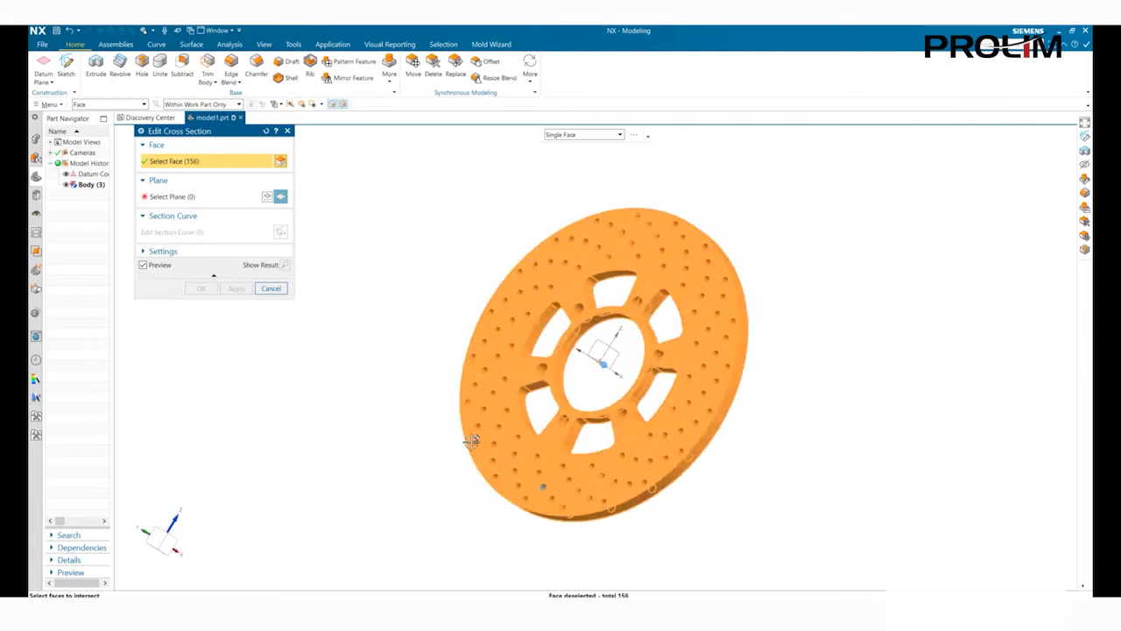
left_click(523, 456, "shift")
key("Home")
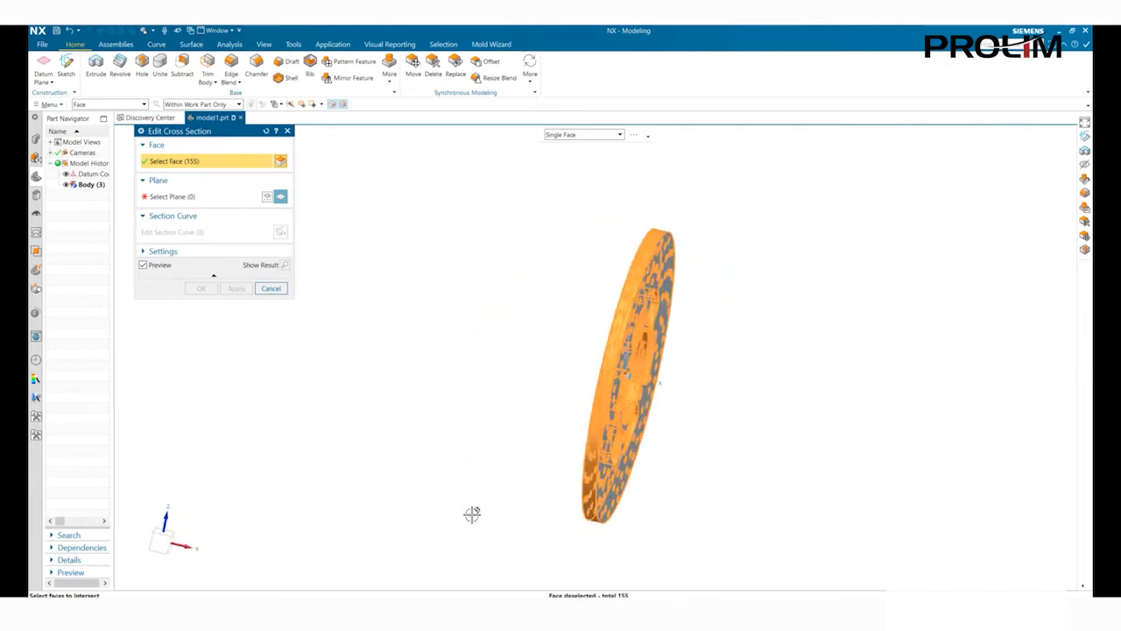
- Use the YZ datum plane for the cross section and open its section curves in a sketch viewed face-on
left_click(212, 207)
left_click(622, 338)
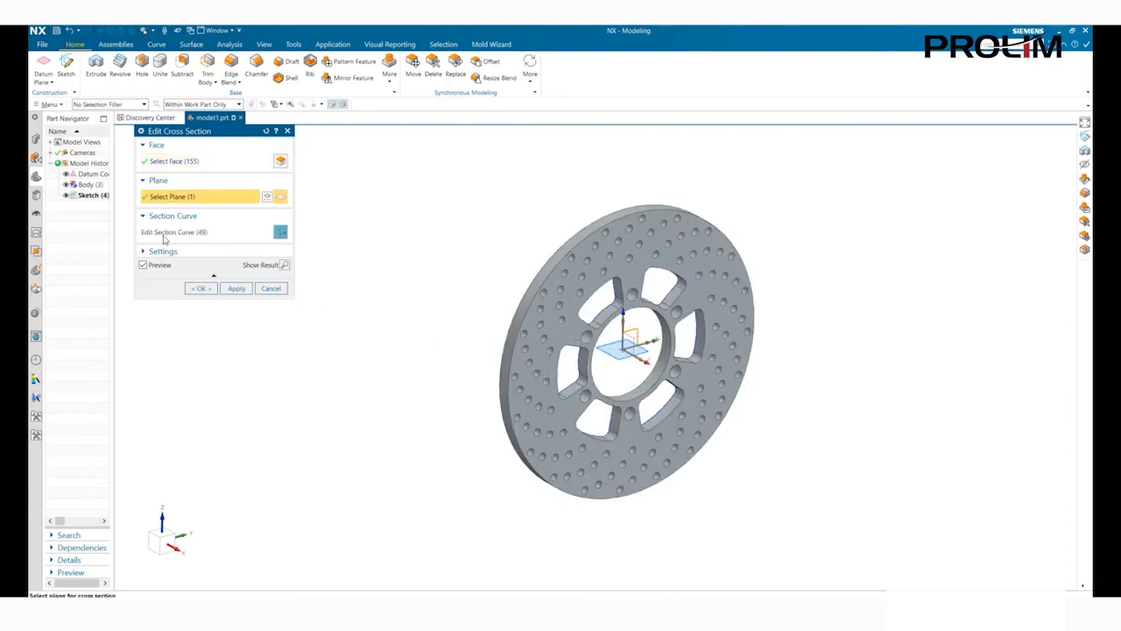
left_click(282, 233)
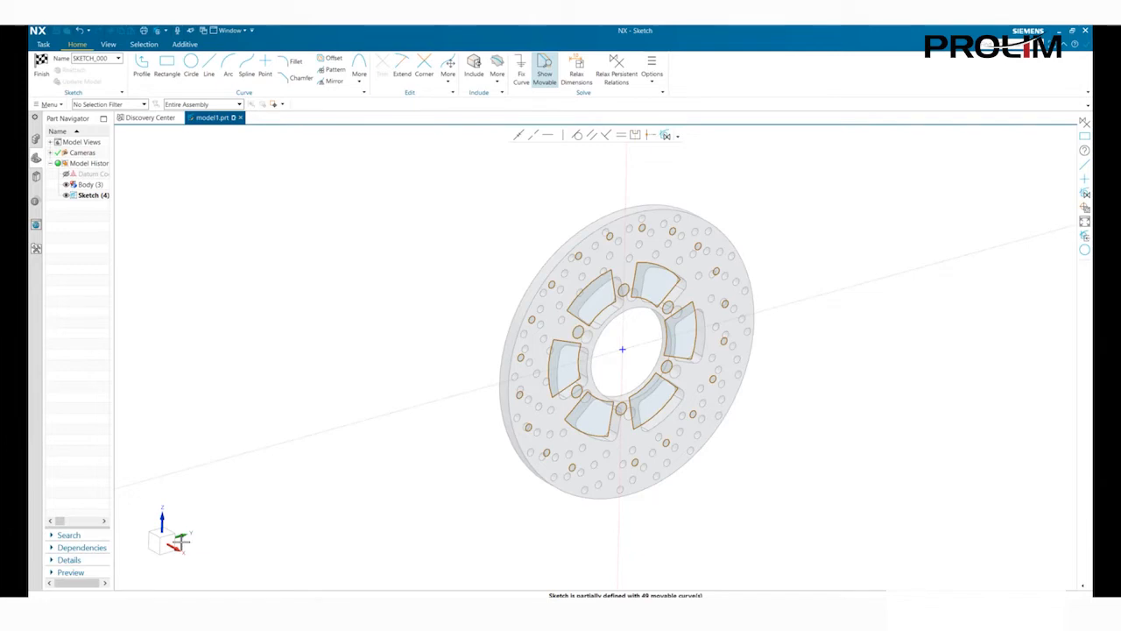
left_click(206, 512)
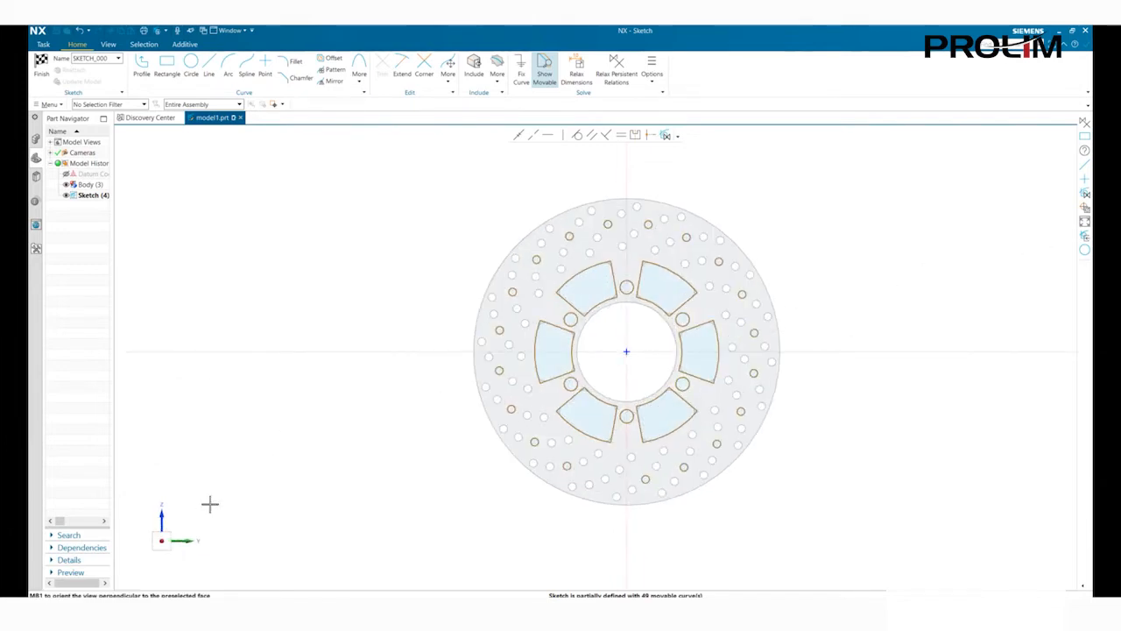
- Add a diameter dimension to one of the small vent holes in the disc's upper right area
left_click(687, 237)
left_click(698, 262)
left_click(736, 200)
middle_click(734, 195)
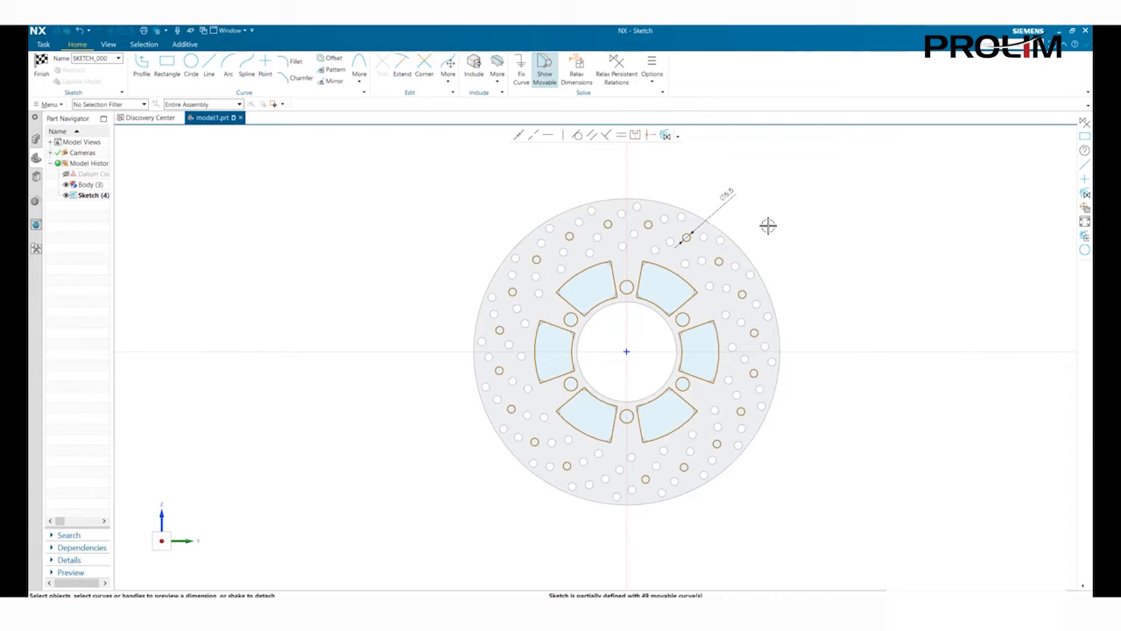
- Set the vent hole's diameter to 7, finish the section sketch and apply the cross-section edit
scroll(754, 225, "up", 2)
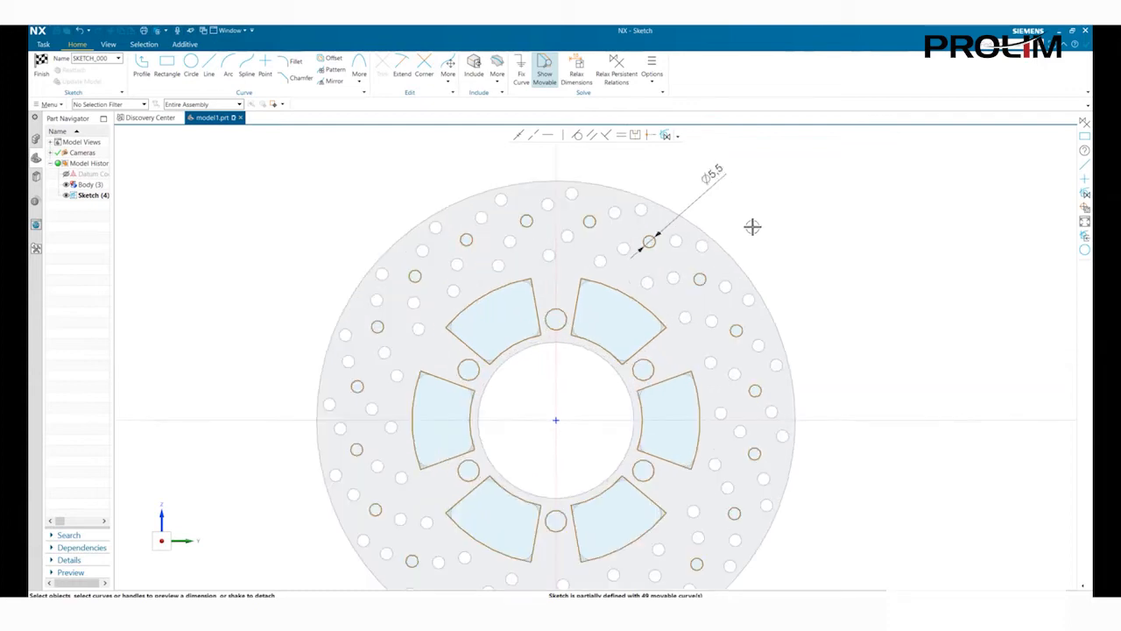
left_click(714, 179)
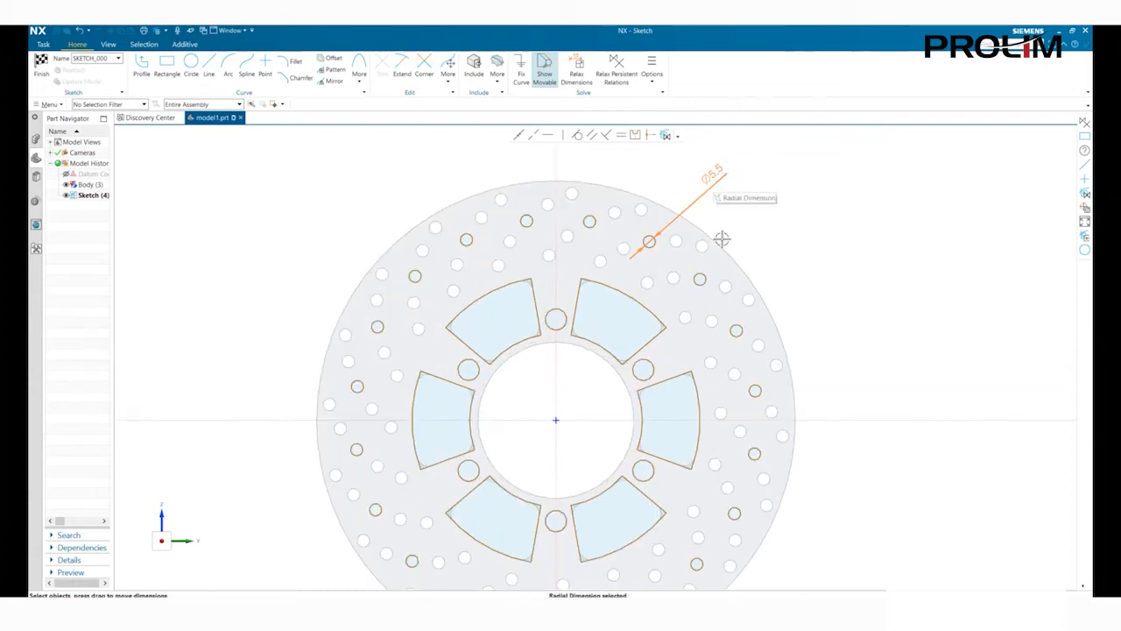
double_click(704, 195)
type("7")
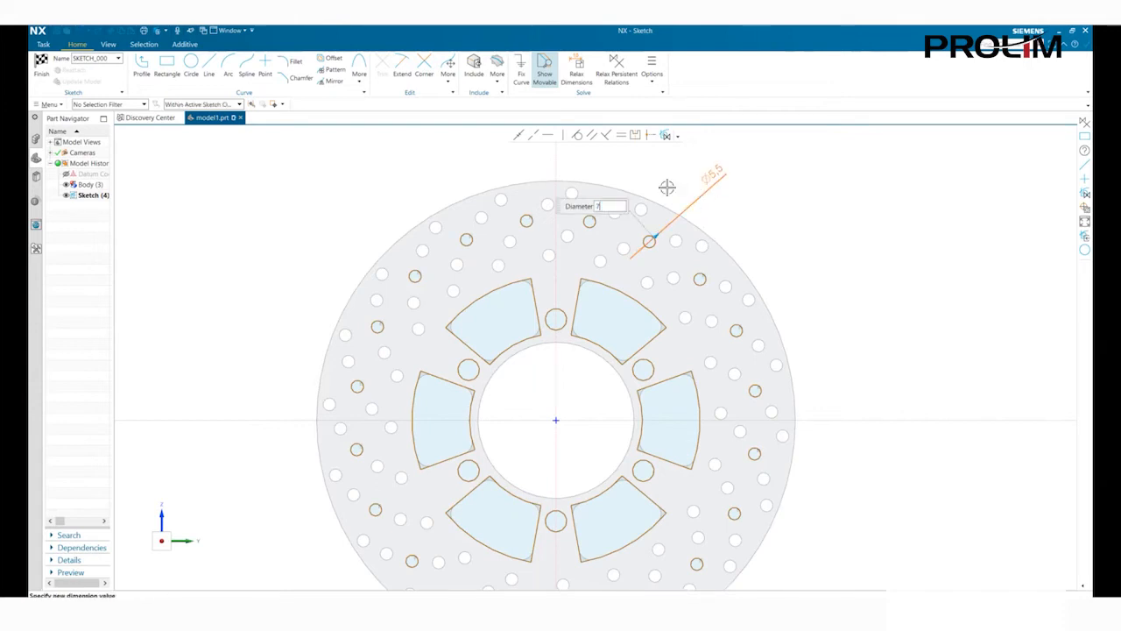
key("Return")
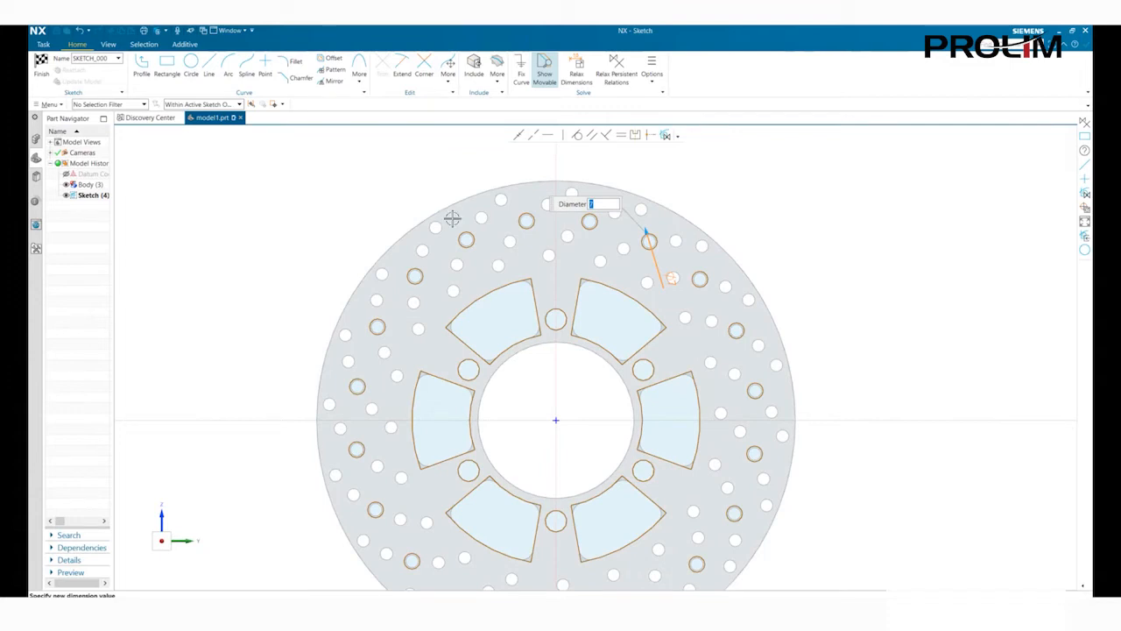
scroll(742, 353, "down", 3)
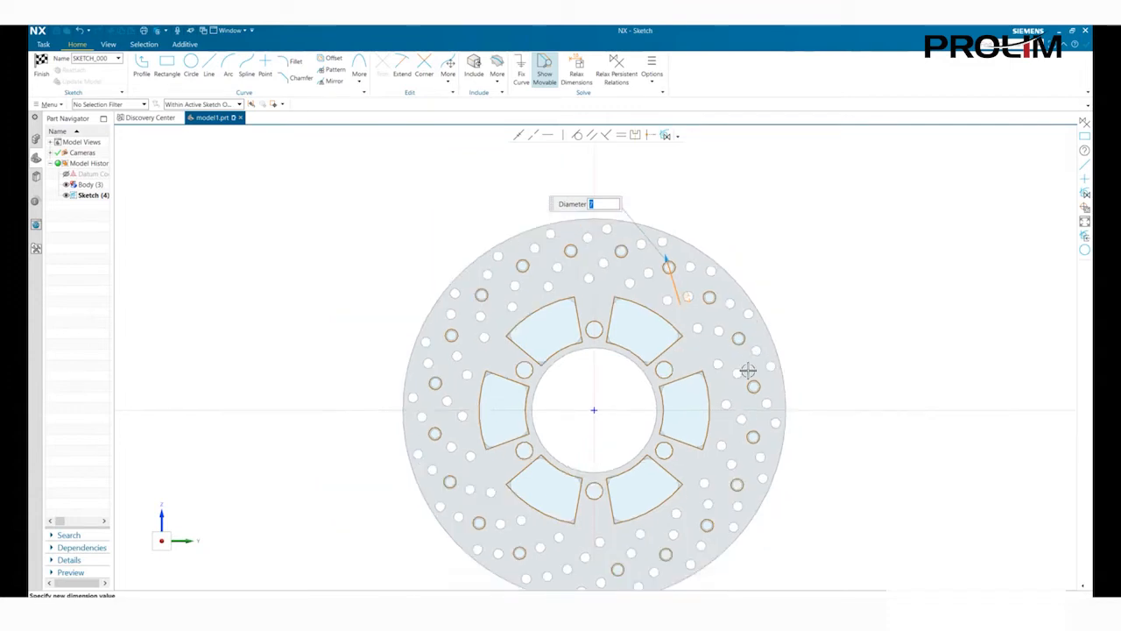
left_click(41, 66)
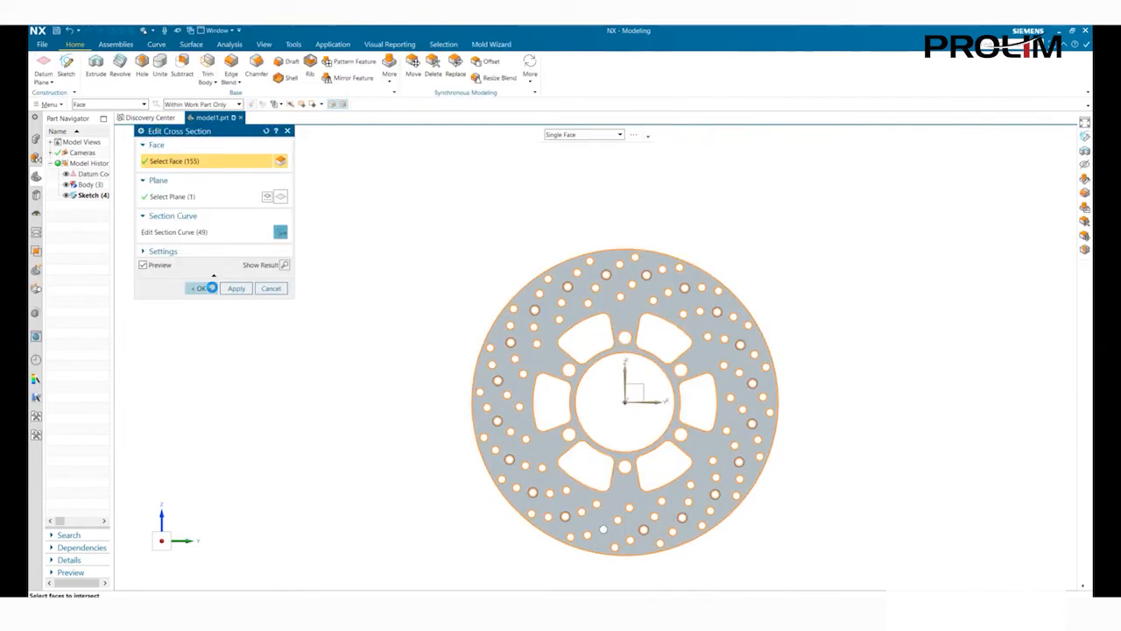
left_click(201, 288)
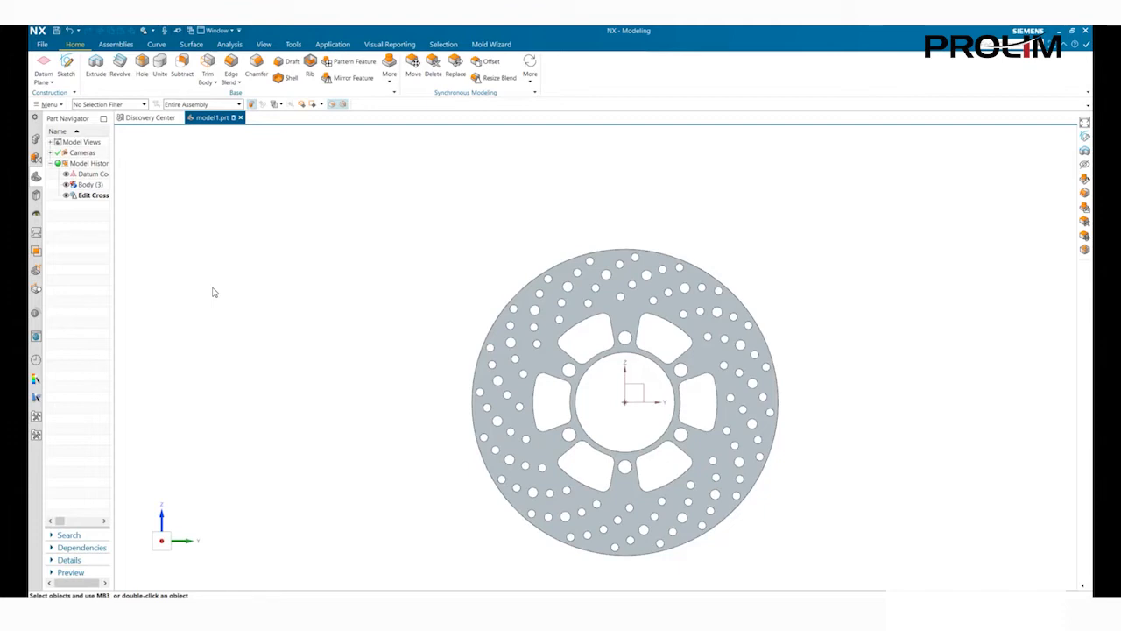
- Reopen the parameters of Edit Cross Section (4) and open its section curves for editing
left_click(94, 195)
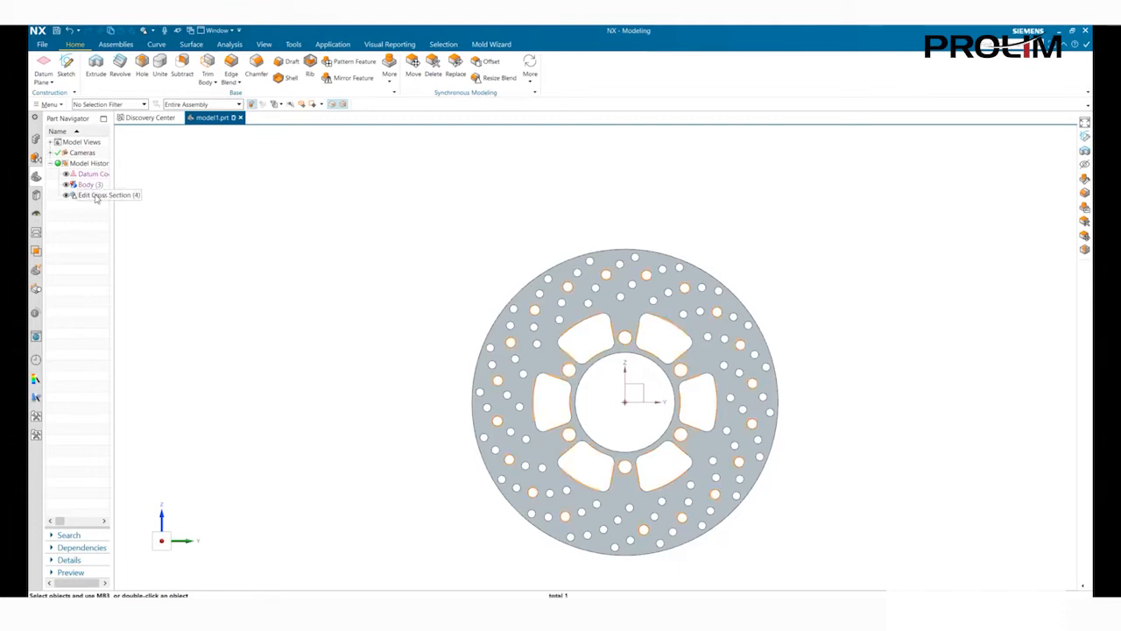
right_click(97, 196)
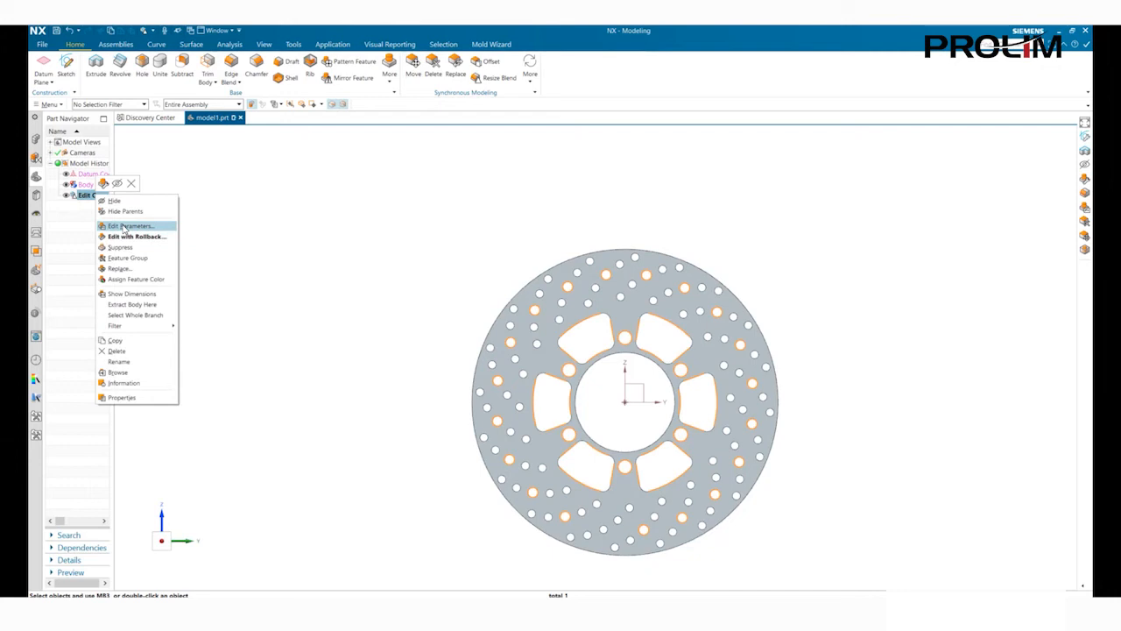
left_click(114, 224)
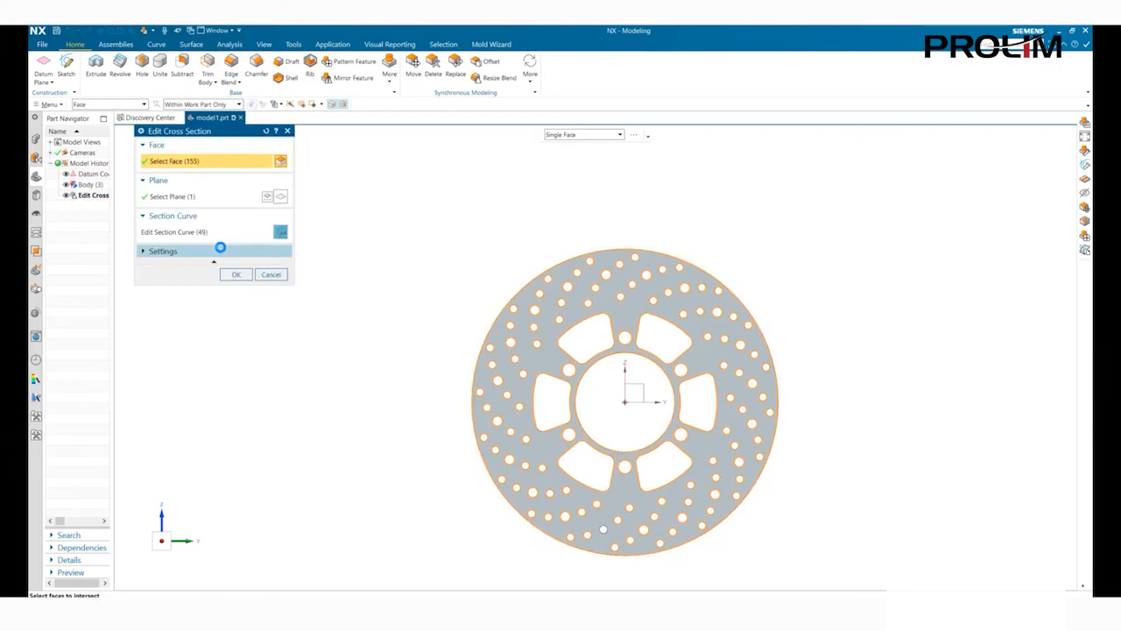
left_click(281, 232)
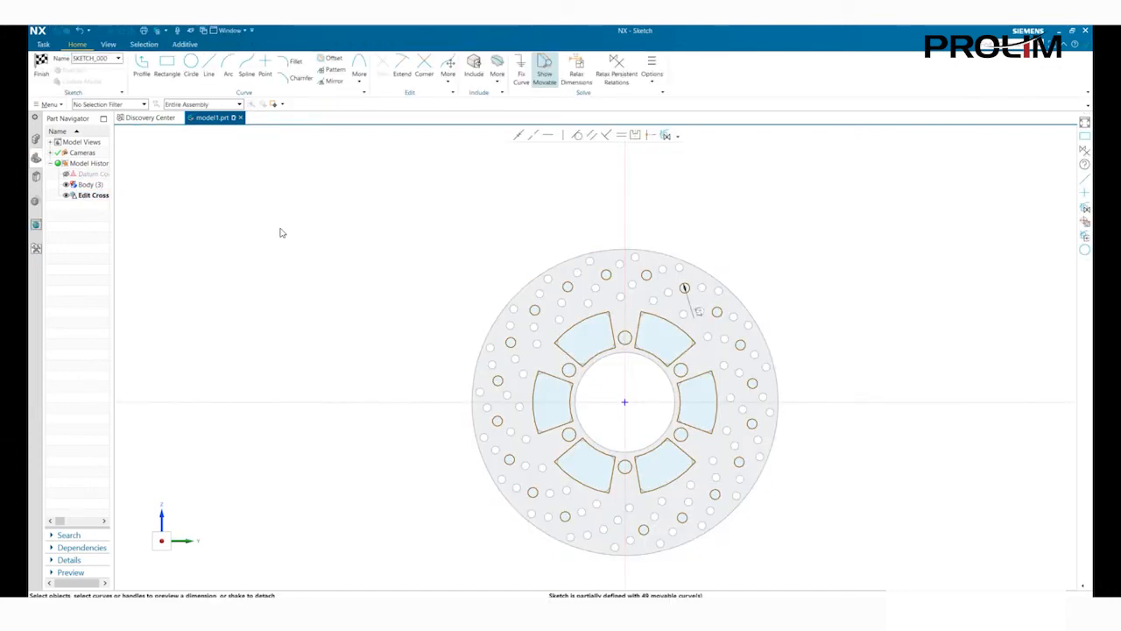
- Dimension a bolt hole near the disc's central bore and set its diameter to 5
left_click(681, 368)
scroll(686, 381, "up", 3)
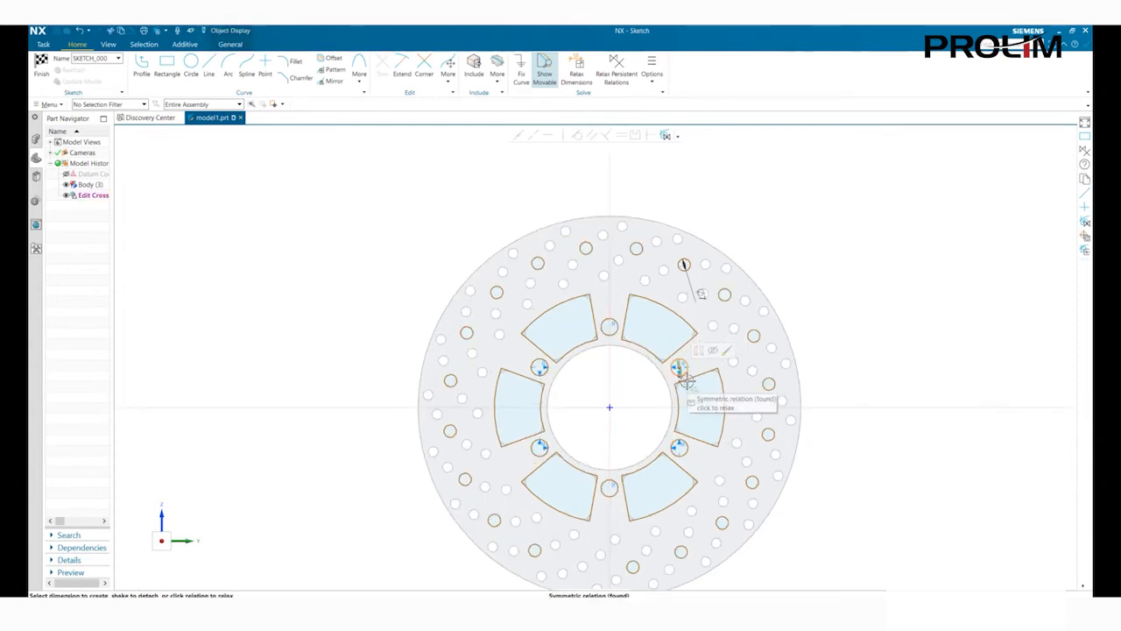
double_click(698, 408)
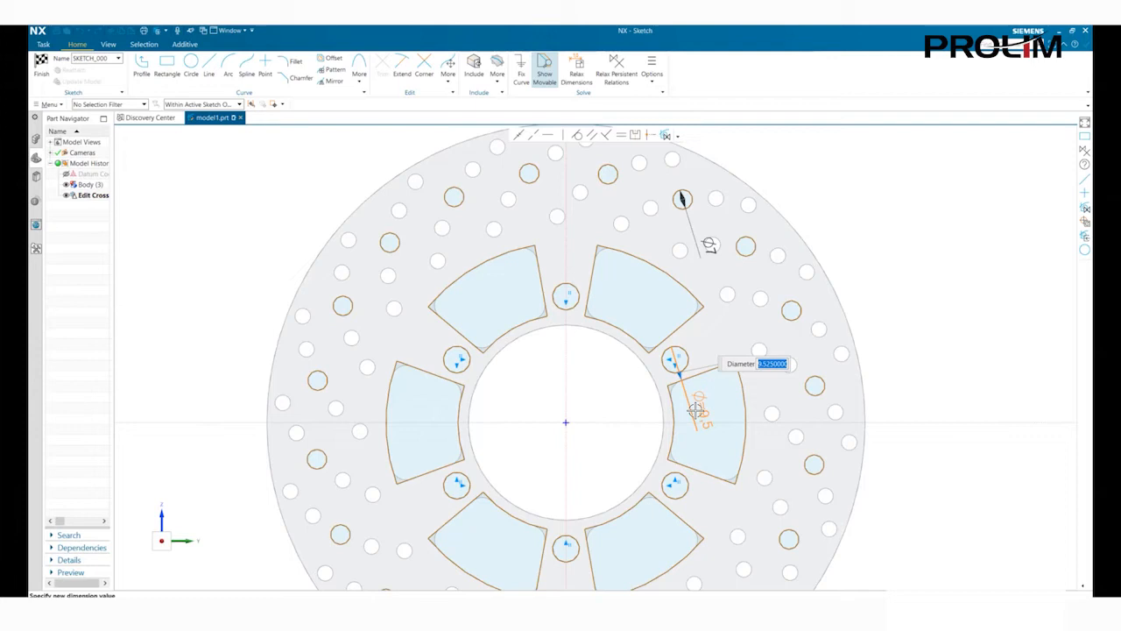
type("5")
key("Return")
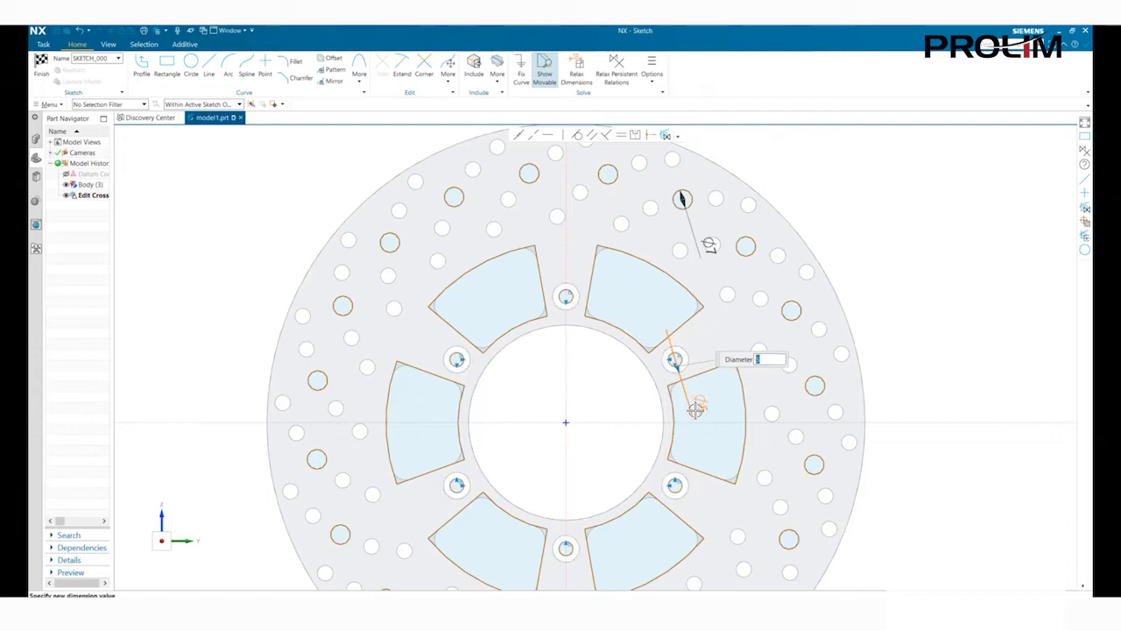
- Finish the section sketch and apply the cross-section edit to the brake disc's bolt holes
left_click(41, 63)
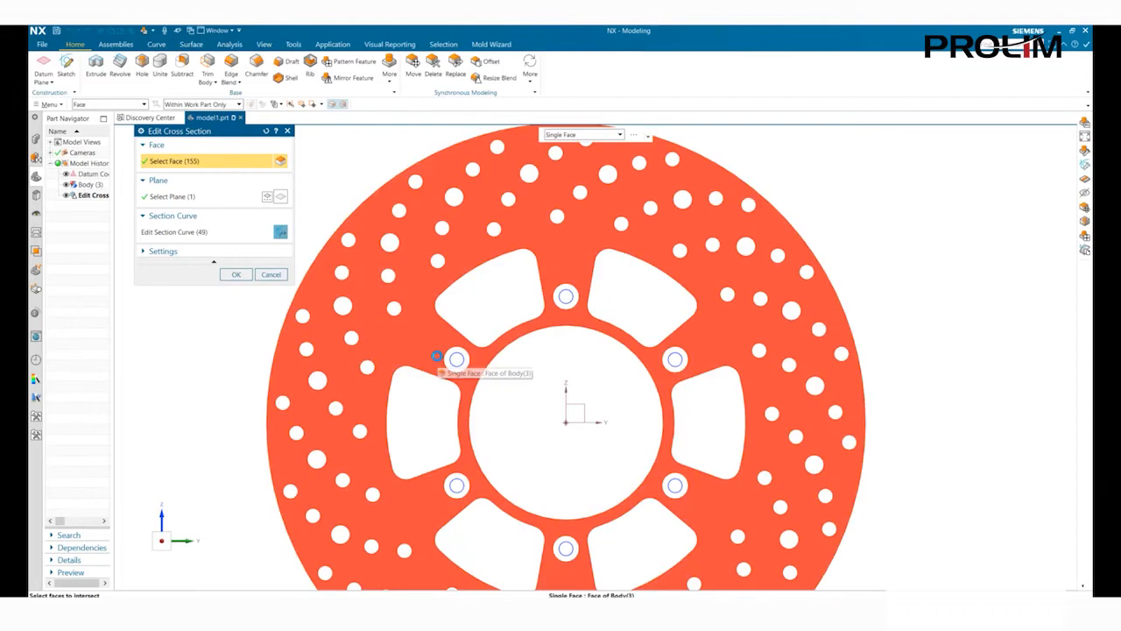
left_click(237, 276)
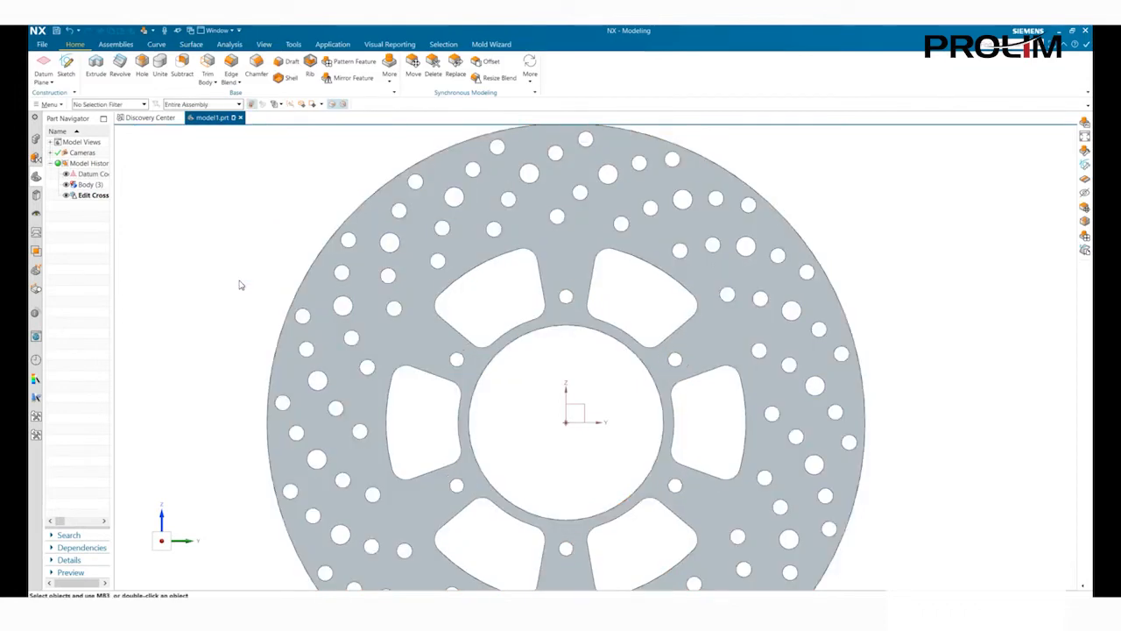
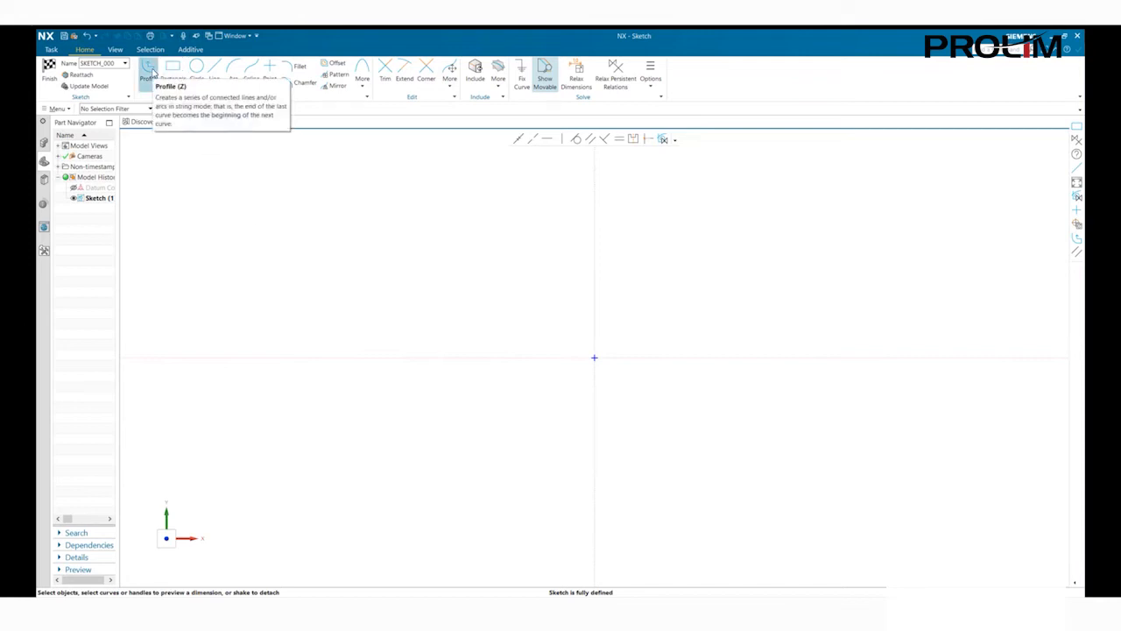
- Draw a closed rectangle about 7.3 wide and 4.4 high with the Profile tool, above and to the right of the sketch origin
left_click(149, 70)
left_click(644, 229)
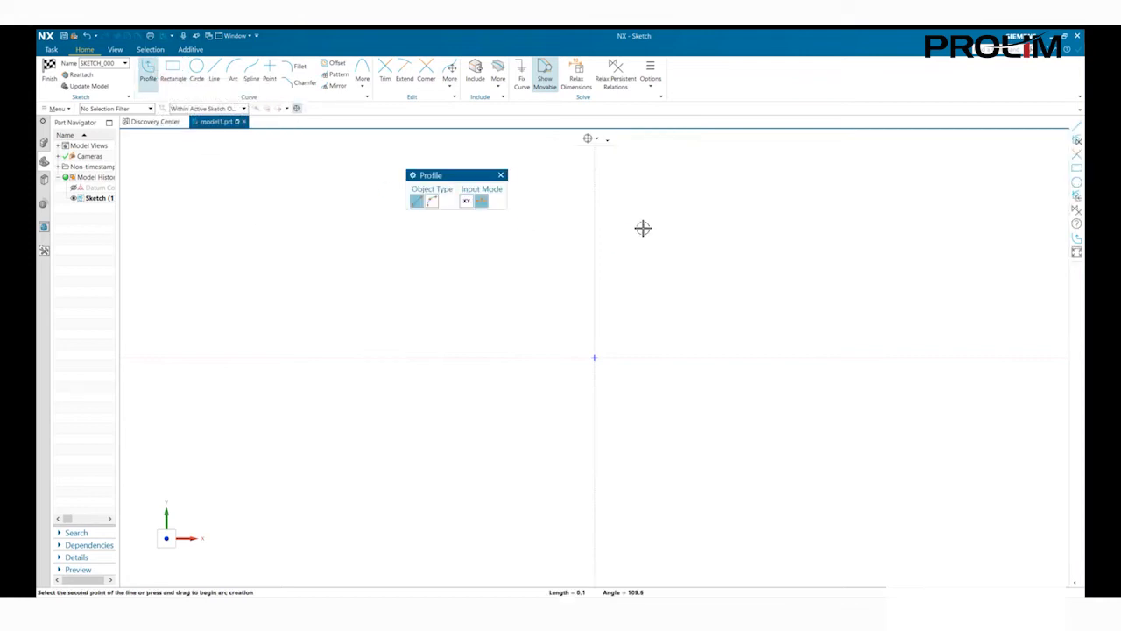
left_click(744, 228)
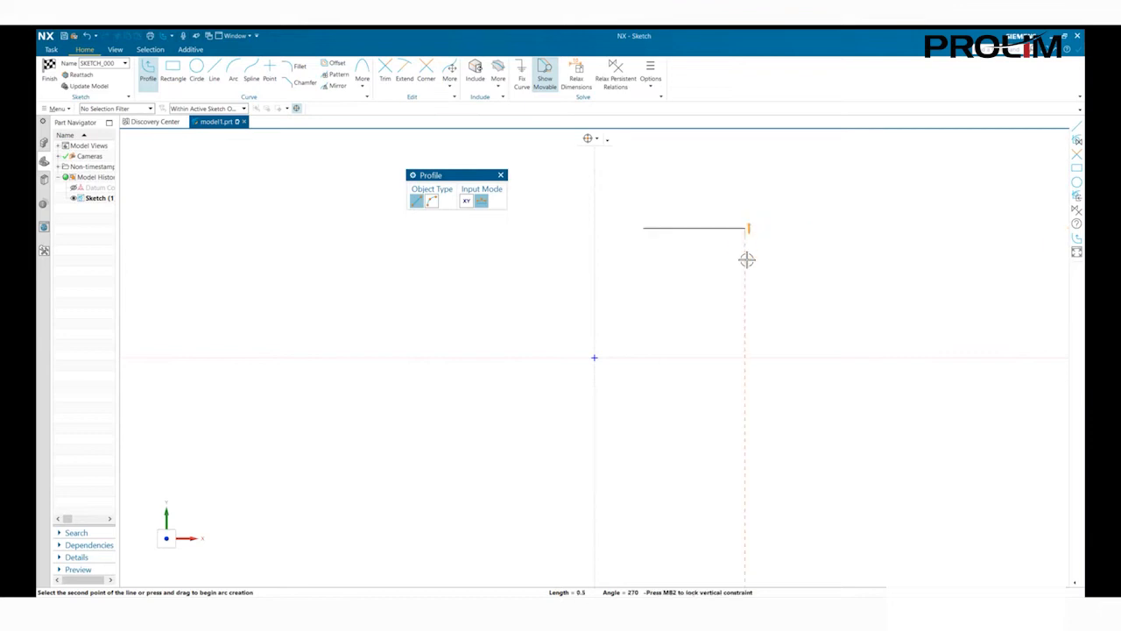
left_click(741, 289)
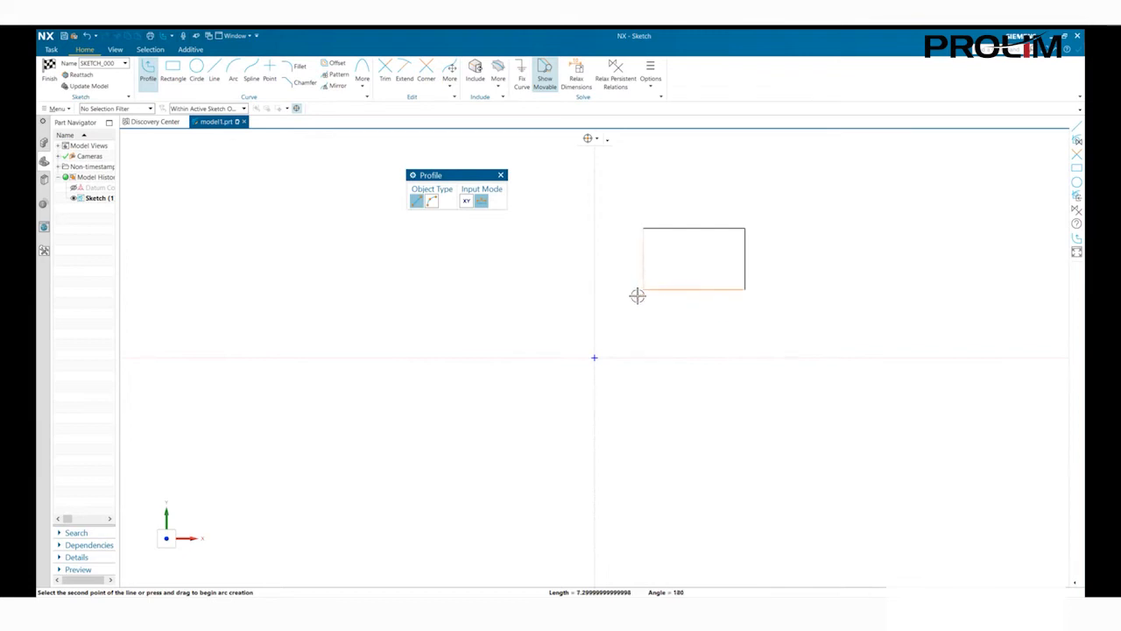
mouse_move(639, 291)
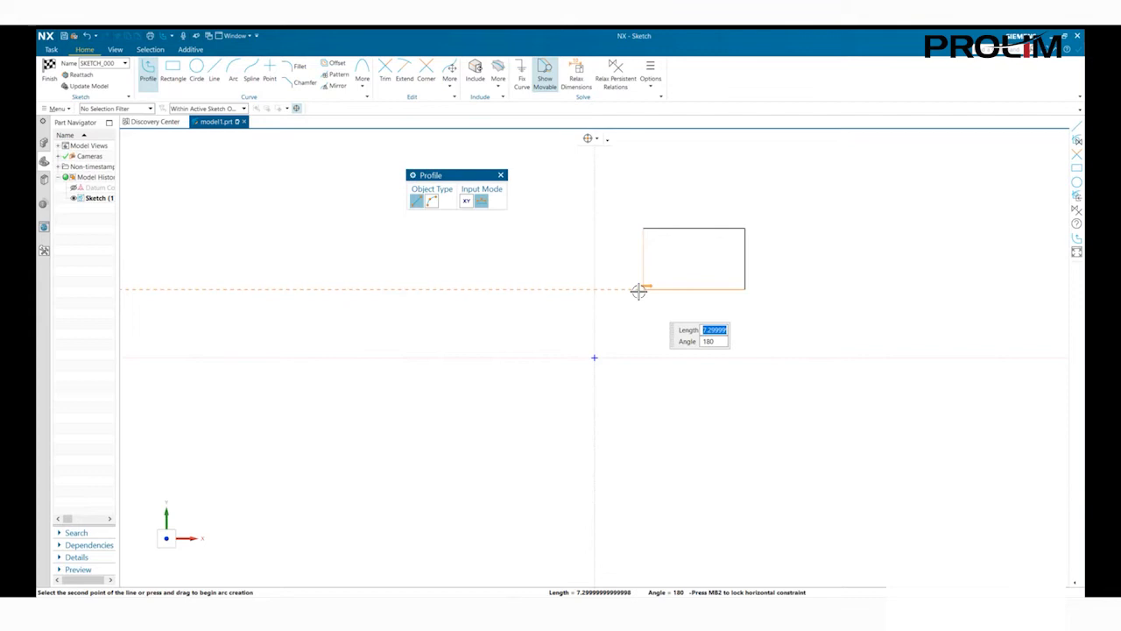
left_click(639, 291)
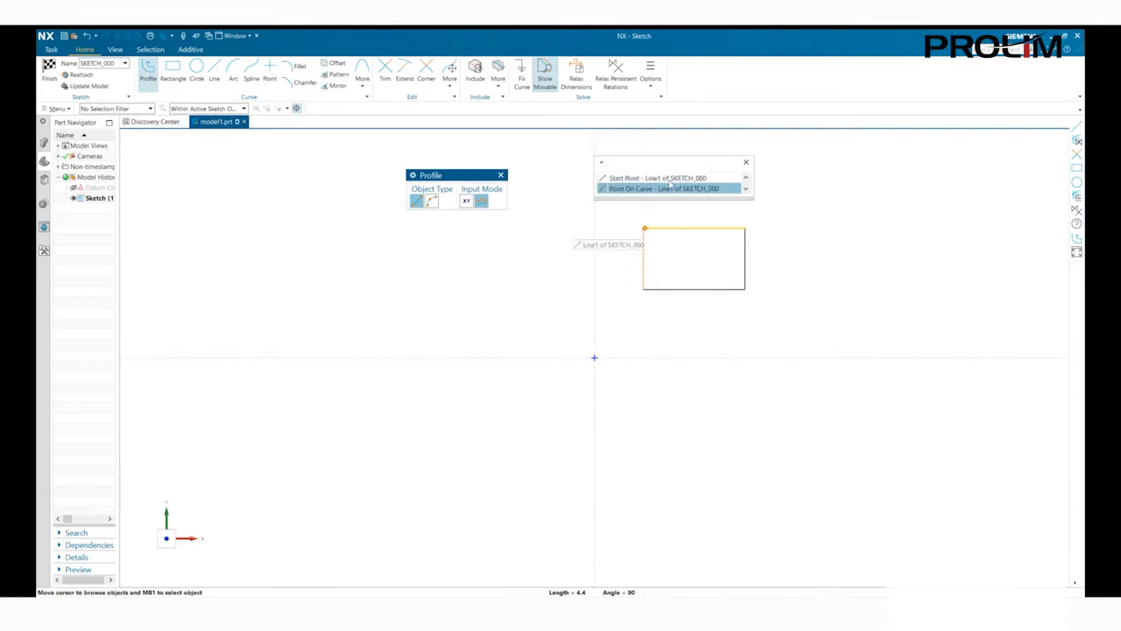
left_click(645, 228)
scroll(667, 187, "up", 2)
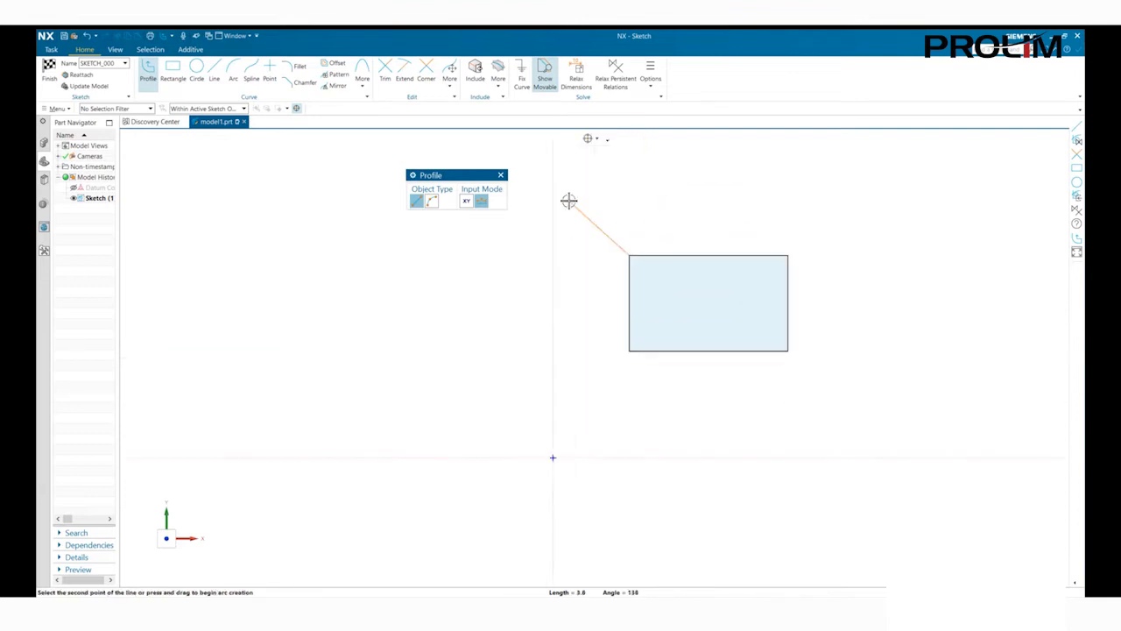
key("Escape")
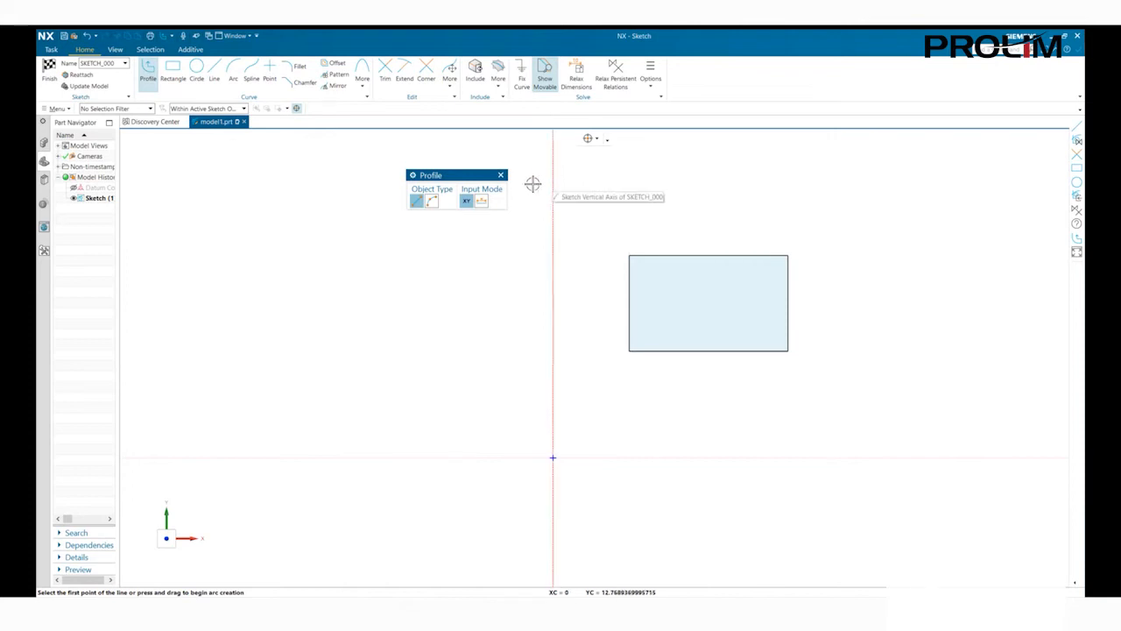
left_click(501, 175)
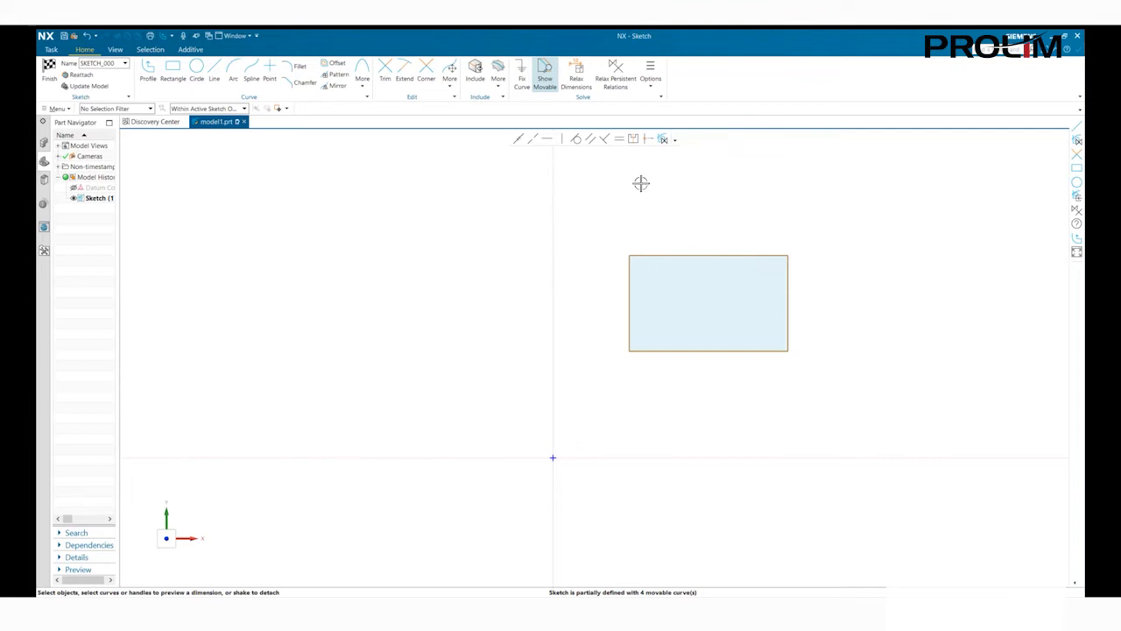
- Stretch the rectangle's bottom edge downward with Show Movable off, and its right edge outward to a width of about 11.8 with Show Movable on
left_click(545, 77)
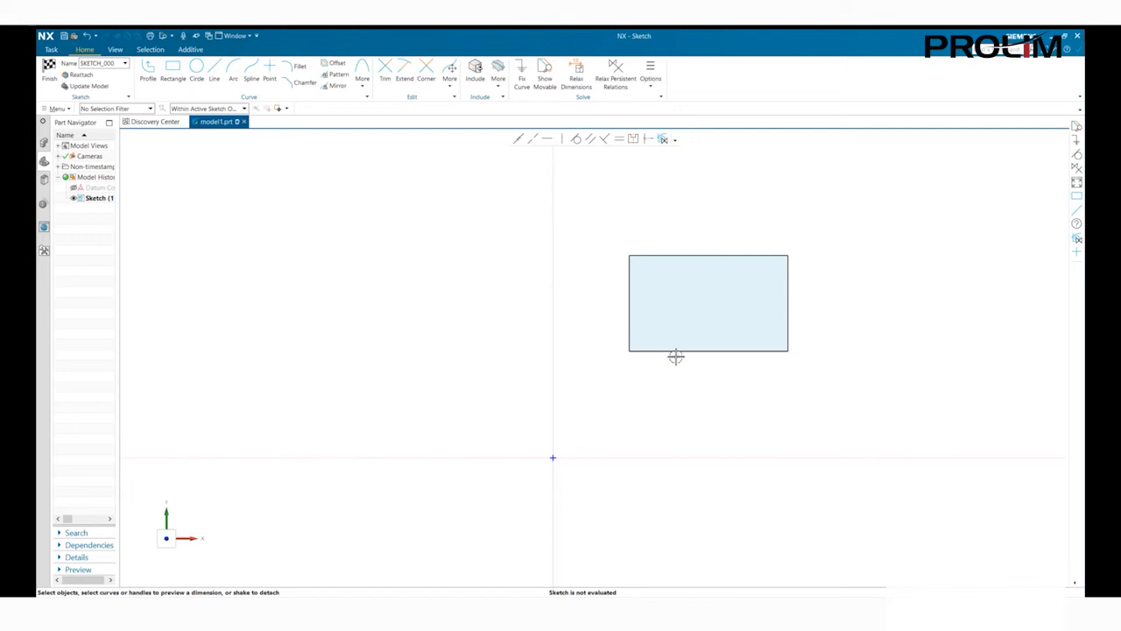
left_click_drag(681, 351, 688, 403)
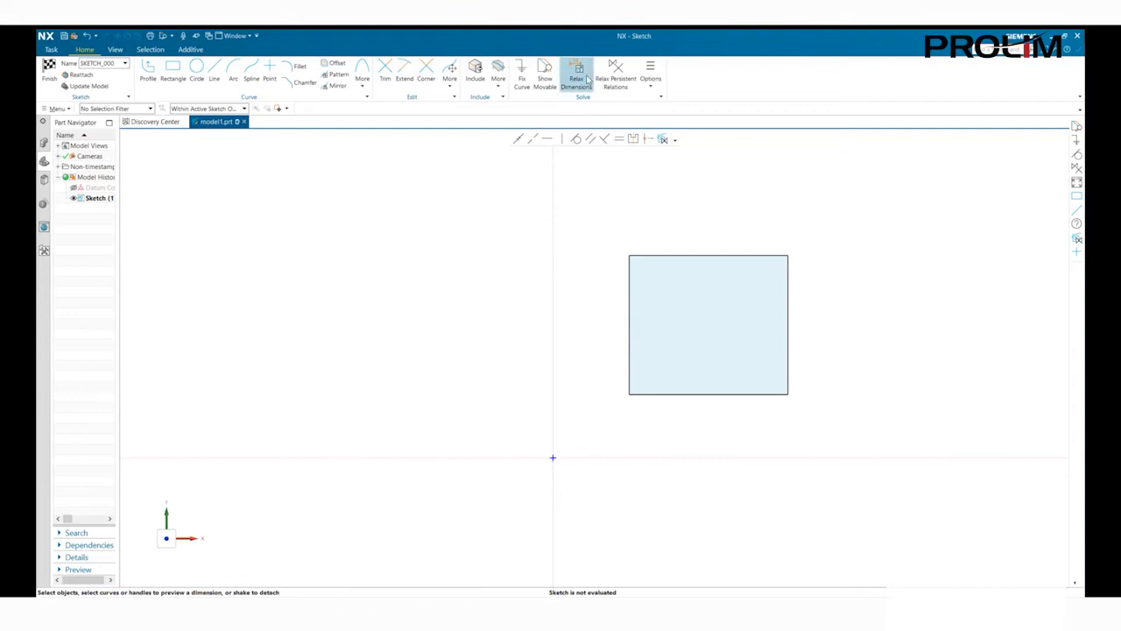
left_click(545, 79)
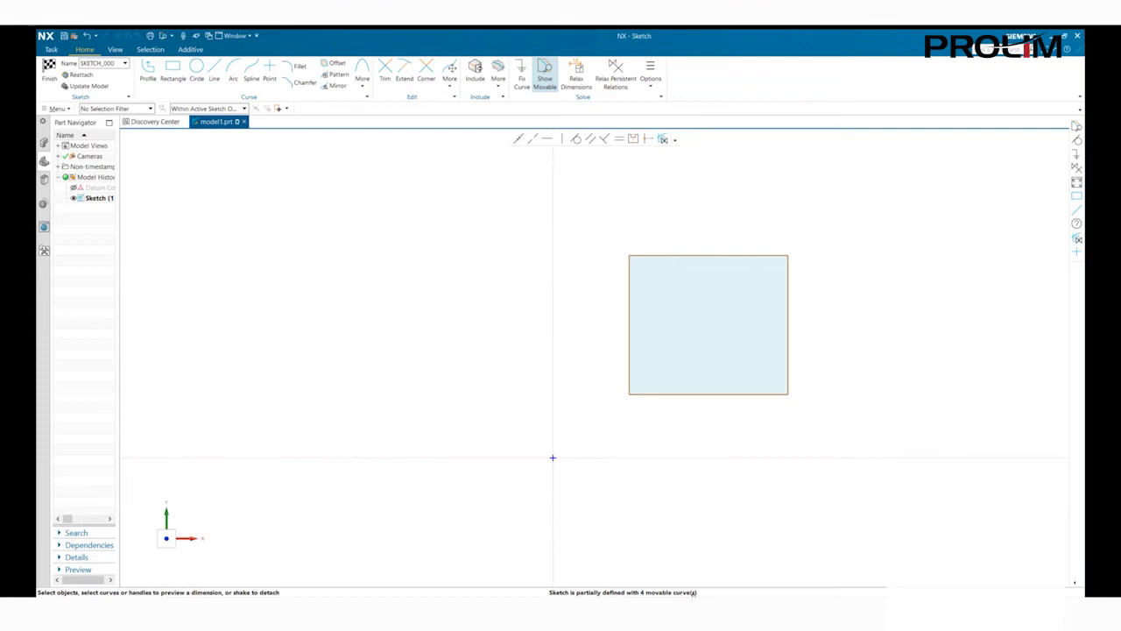
left_click_drag(788, 345, 886, 346)
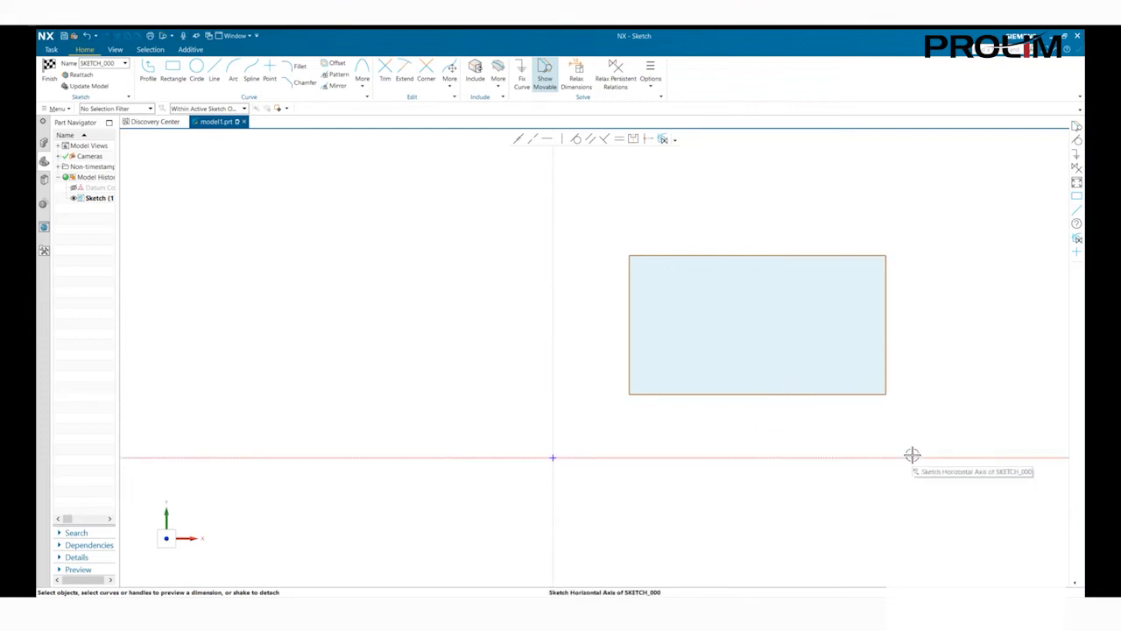
- Draw two concentric circles of different sizes near the middle of the rectangle
left_click(193, 69)
left_click(763, 324)
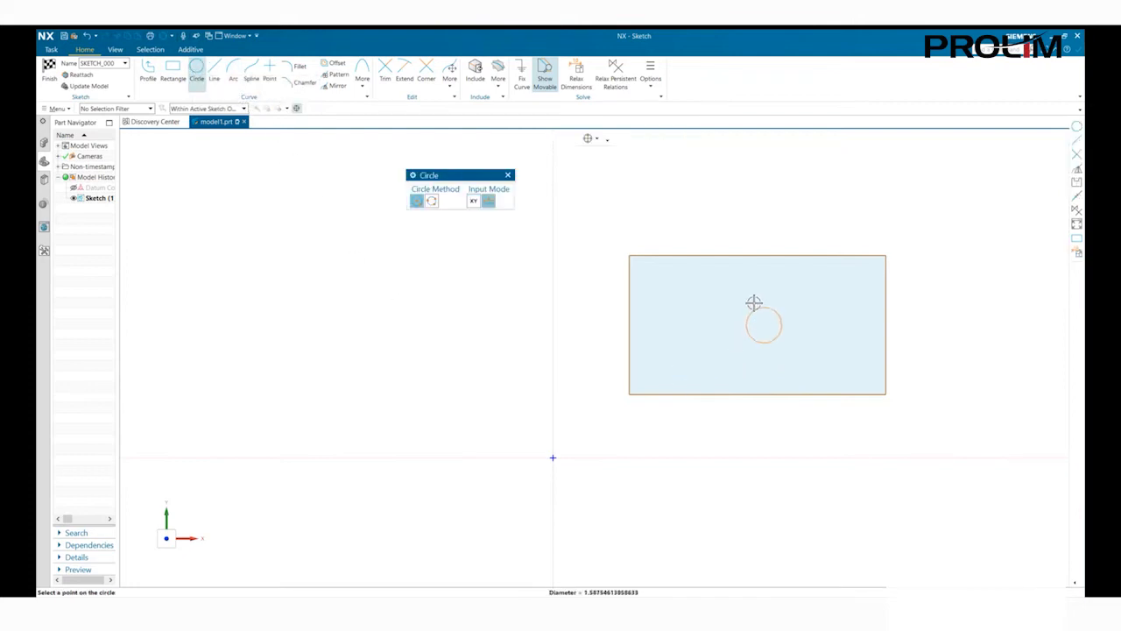
left_click(754, 302)
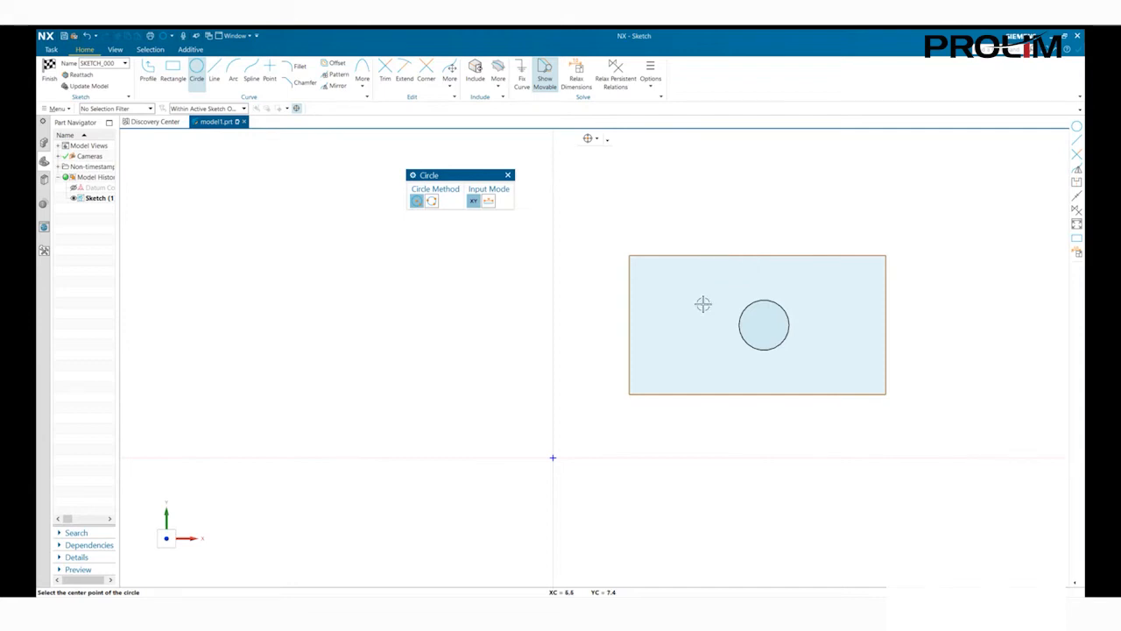
scroll(764, 328, "up", 3)
left_click(767, 329)
left_click(774, 310)
left_click(506, 176)
scroll(515, 201, "down", 2)
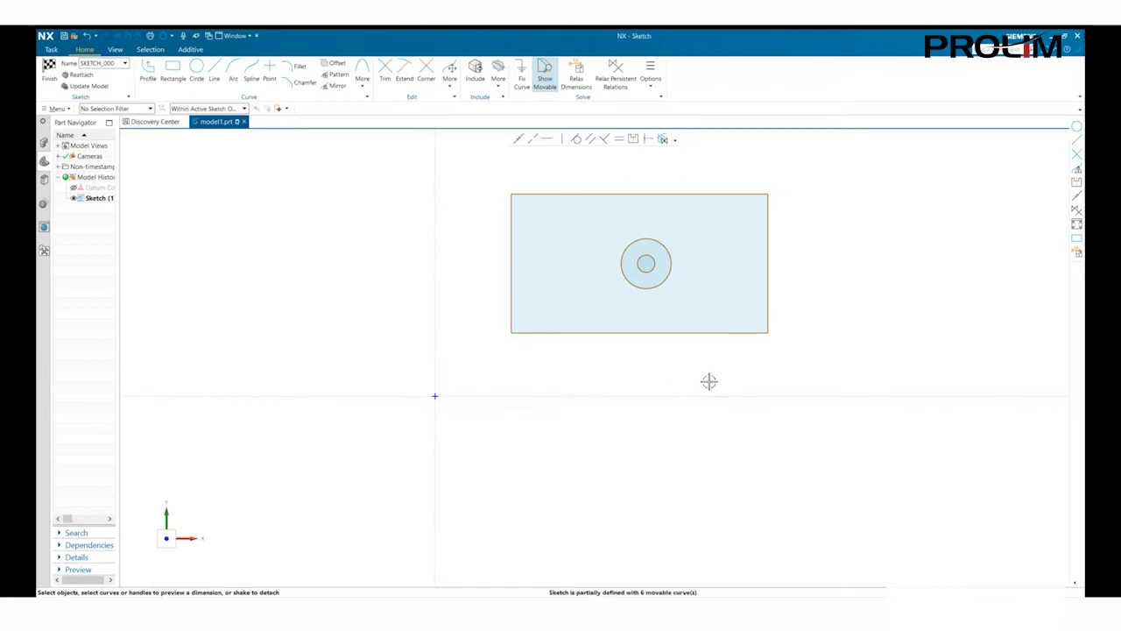
- Dimension the rectangle's bottom edge and set its length to 12 by moving its left end outward
left_click(622, 333)
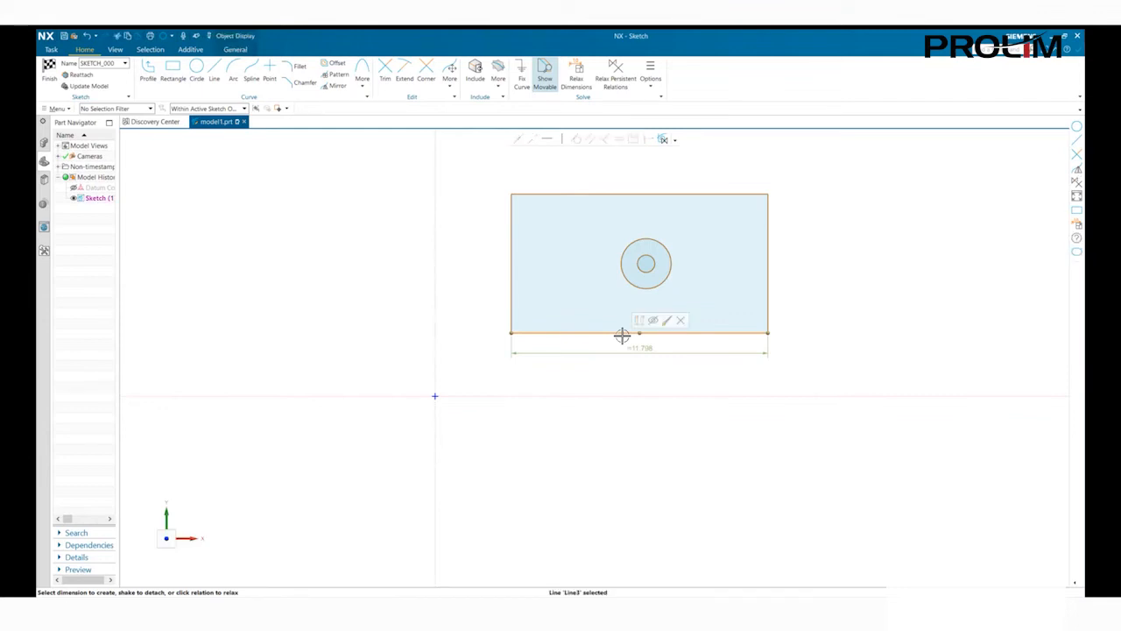
scroll(622, 390, "up", 4)
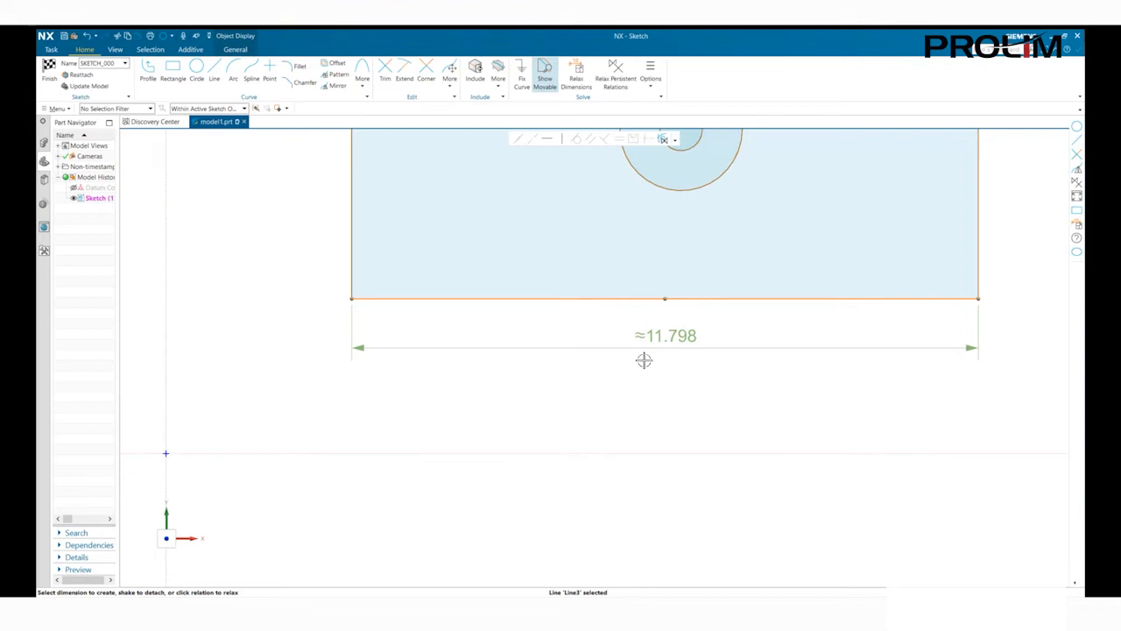
double_click(673, 343)
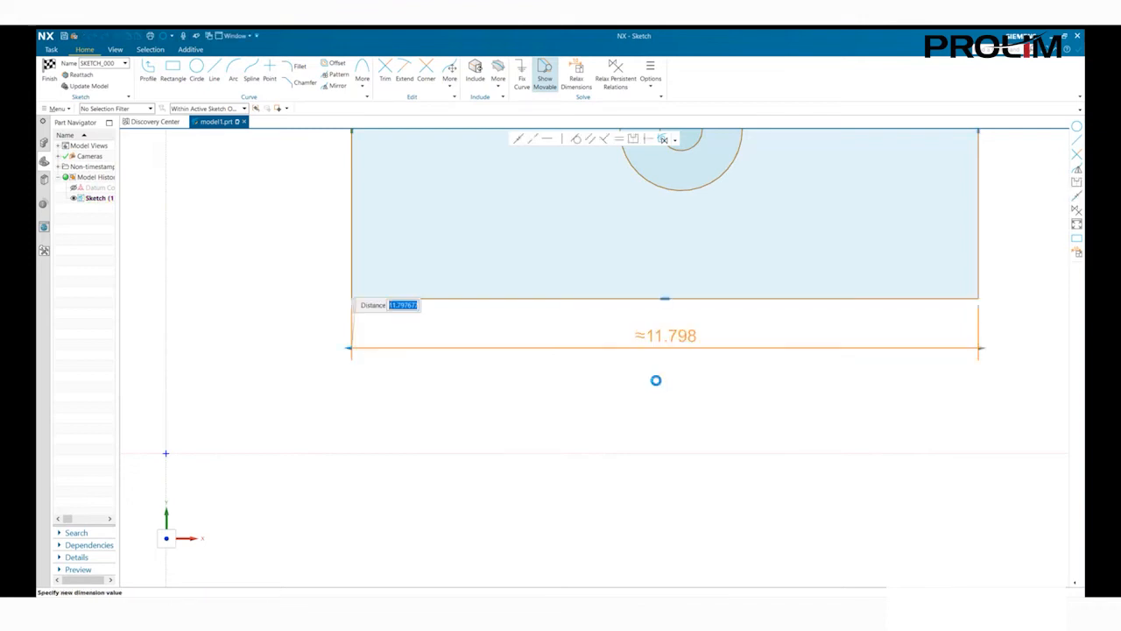
scroll(485, 401, "down", 3)
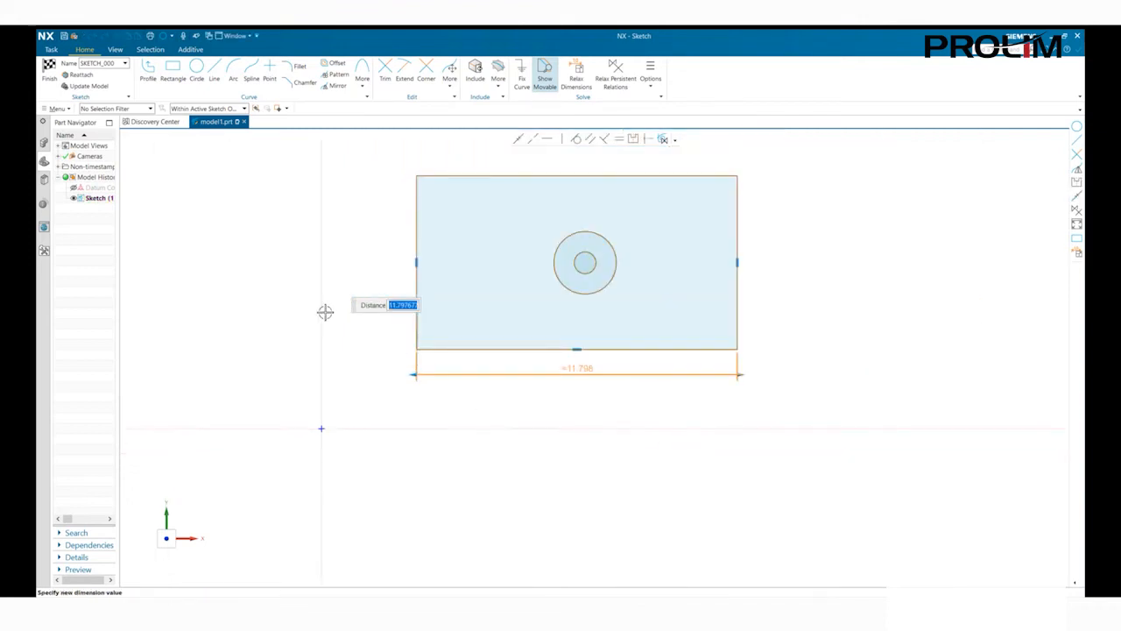
mouse_move(416, 374)
left_mouse_down()
mouse_move(378, 380)
mouse_move(411, 377)
left_mouse_up()
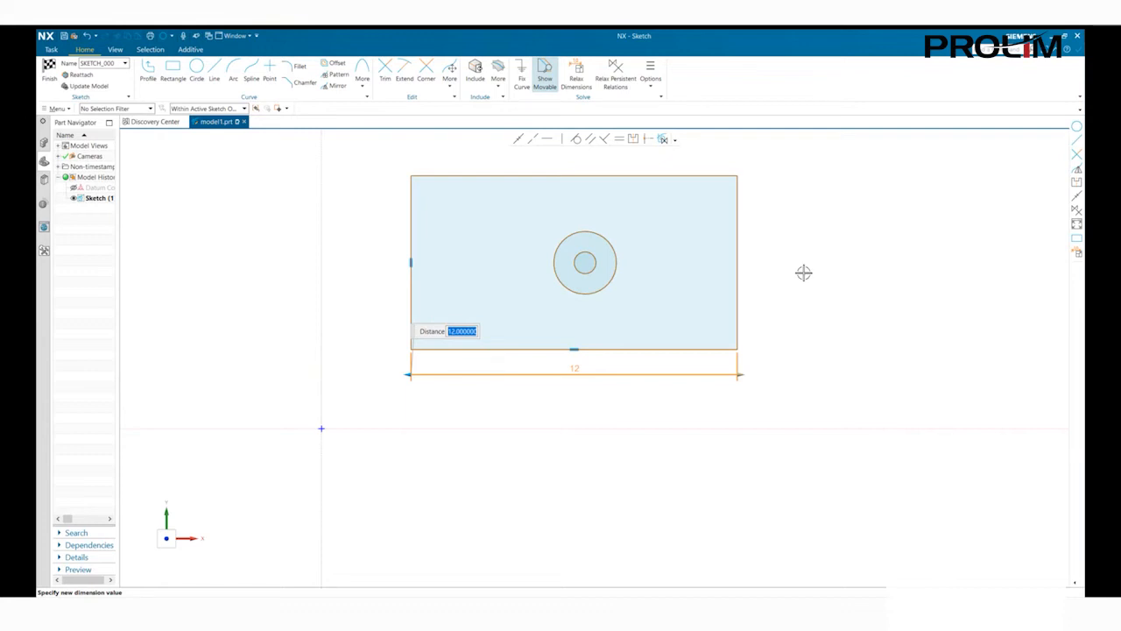
key("Return")
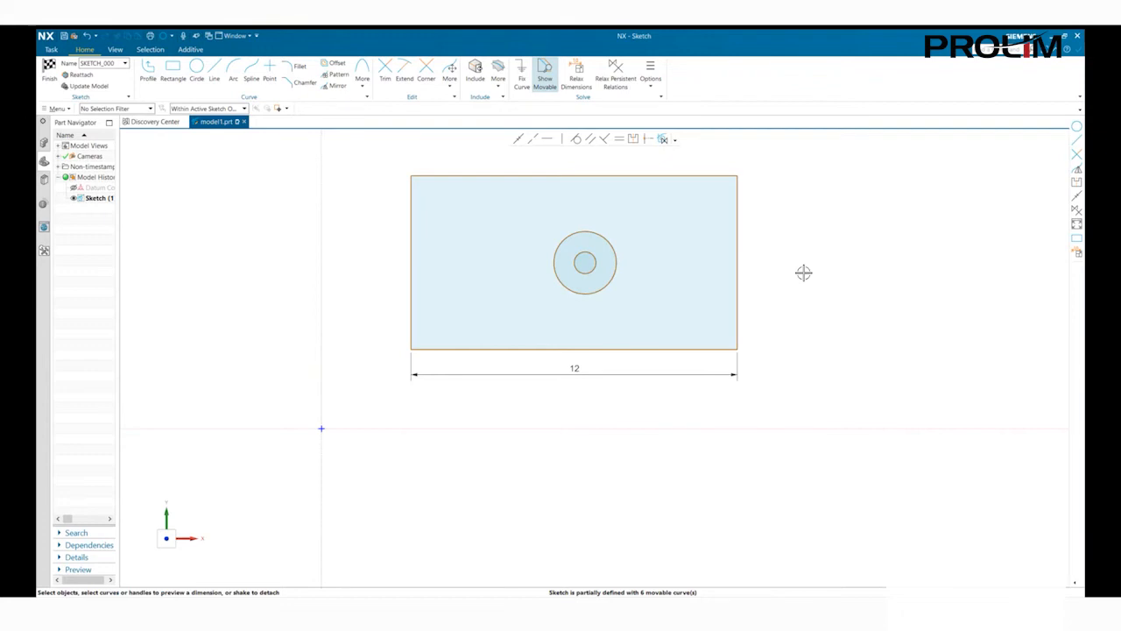
- Relax the right edge's vertical relation and move the rectangle's lower-right corner up and outward so the edge slants
left_click(736, 348)
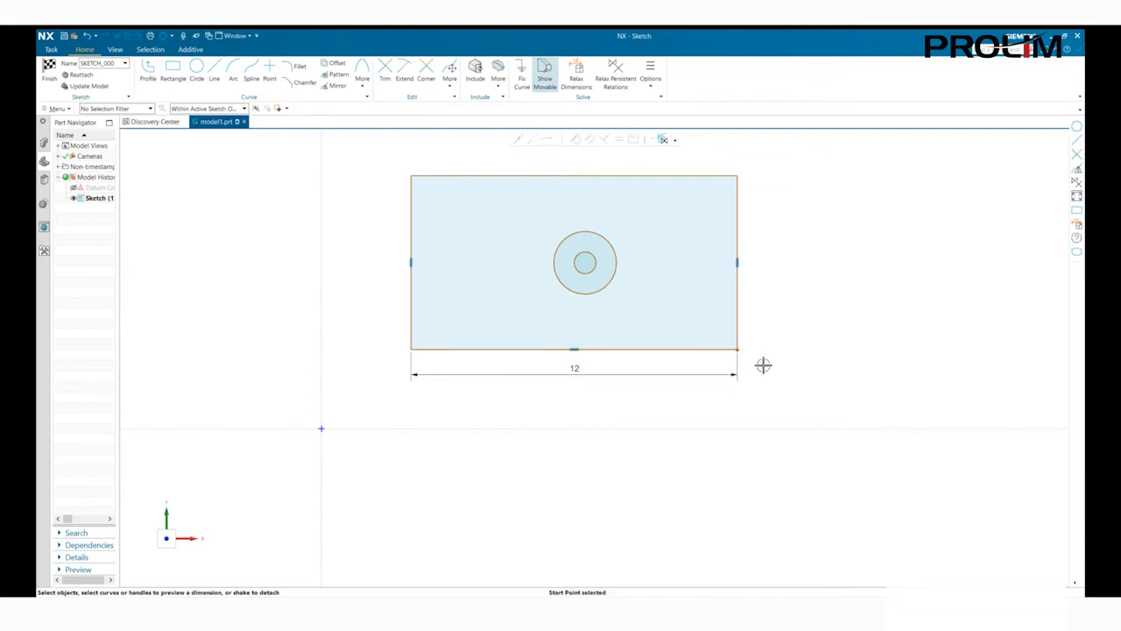
left_click(737, 262)
left_click_drag(739, 348, 778, 311)
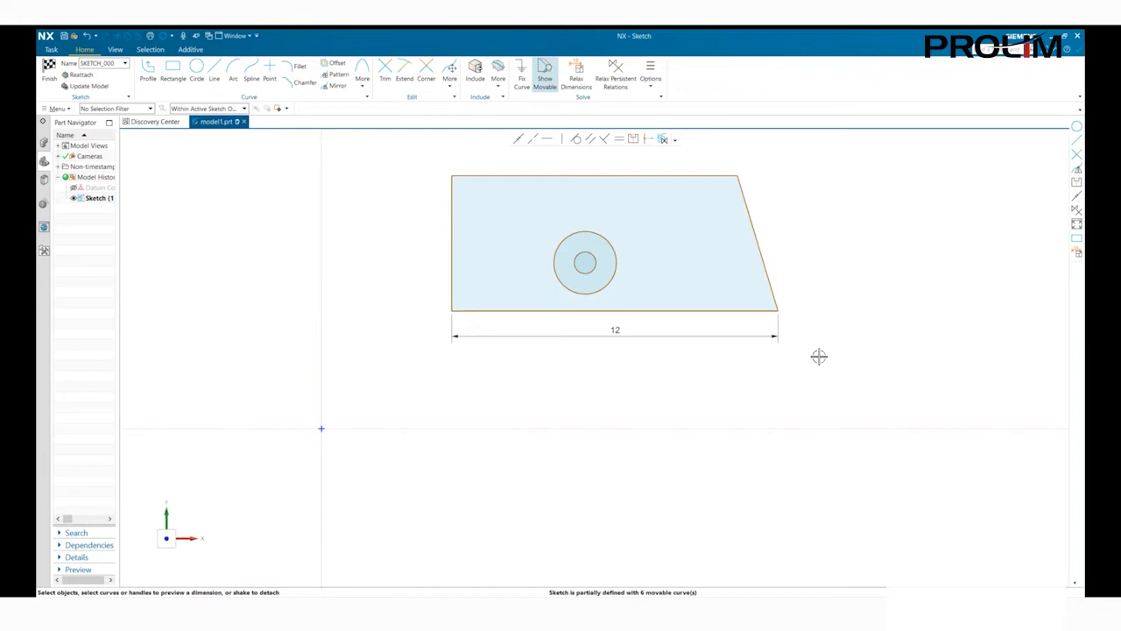
- Make the slanted right edge vertical without choosing a fixed point, and undo the change
left_click(746, 197)
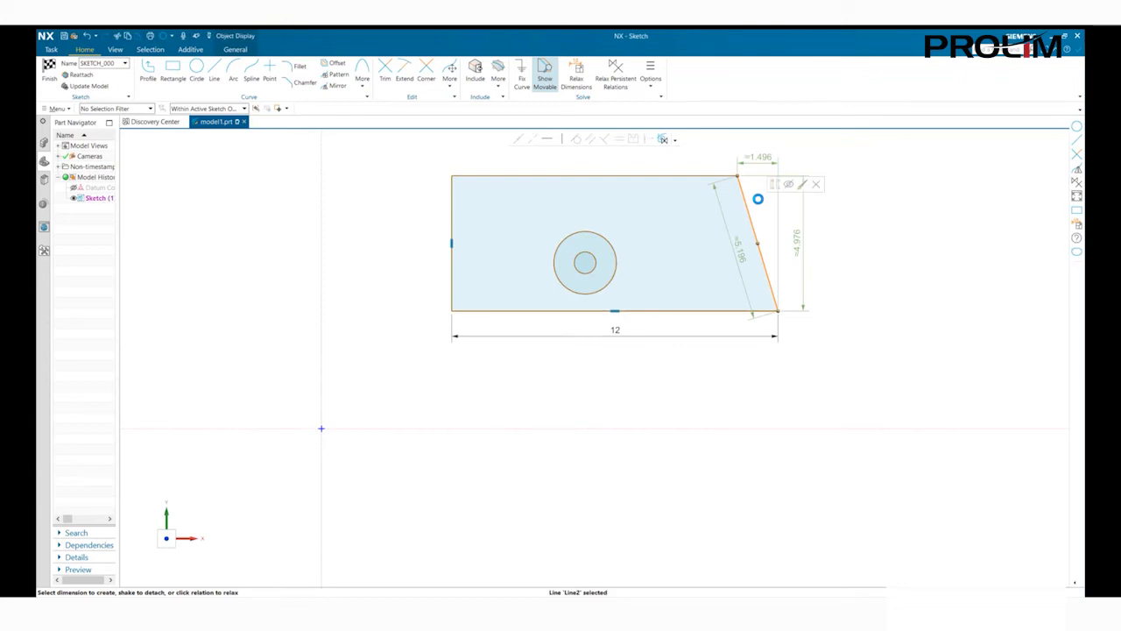
left_click(564, 141)
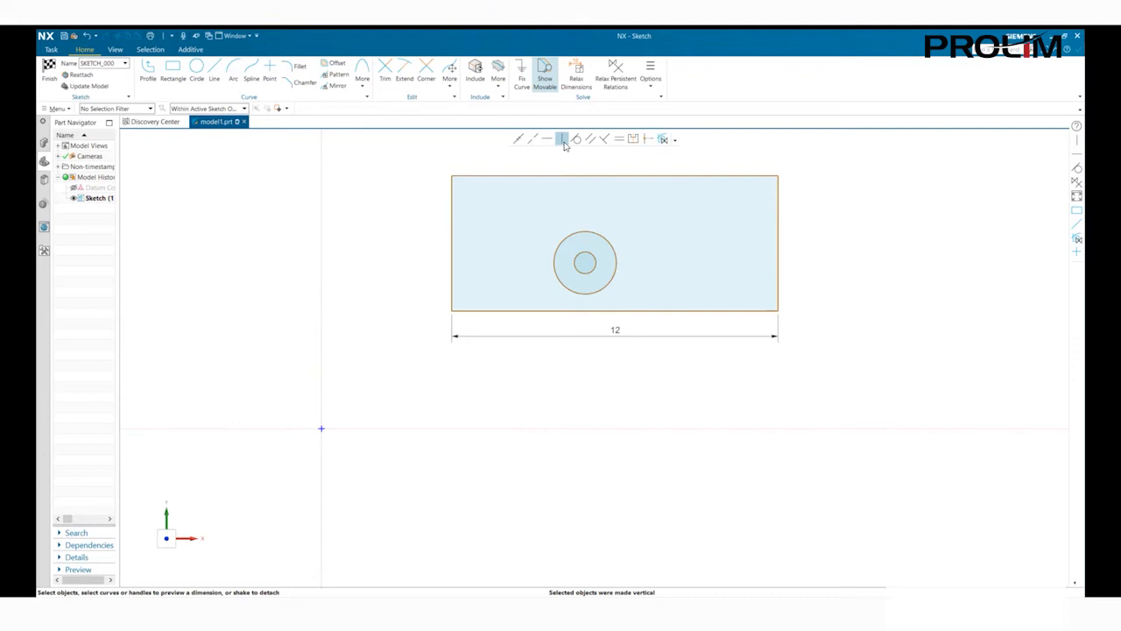
left_click(86, 35)
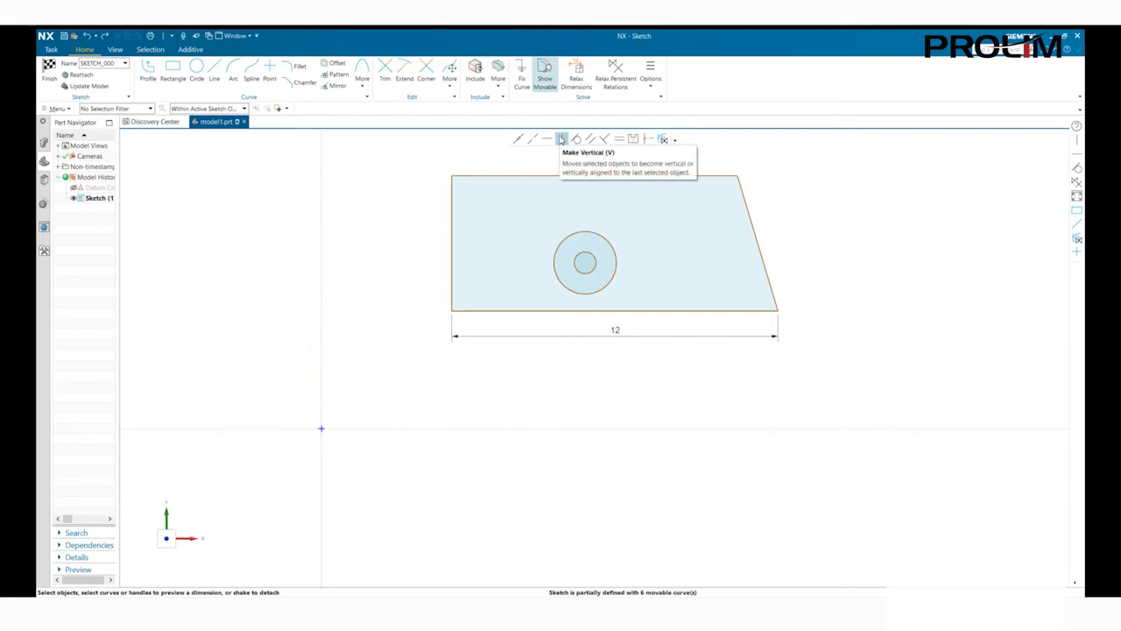
- Make the slanted right edge vertical with its upper endpoint as the fixed point, and undo the change
left_click(561, 140)
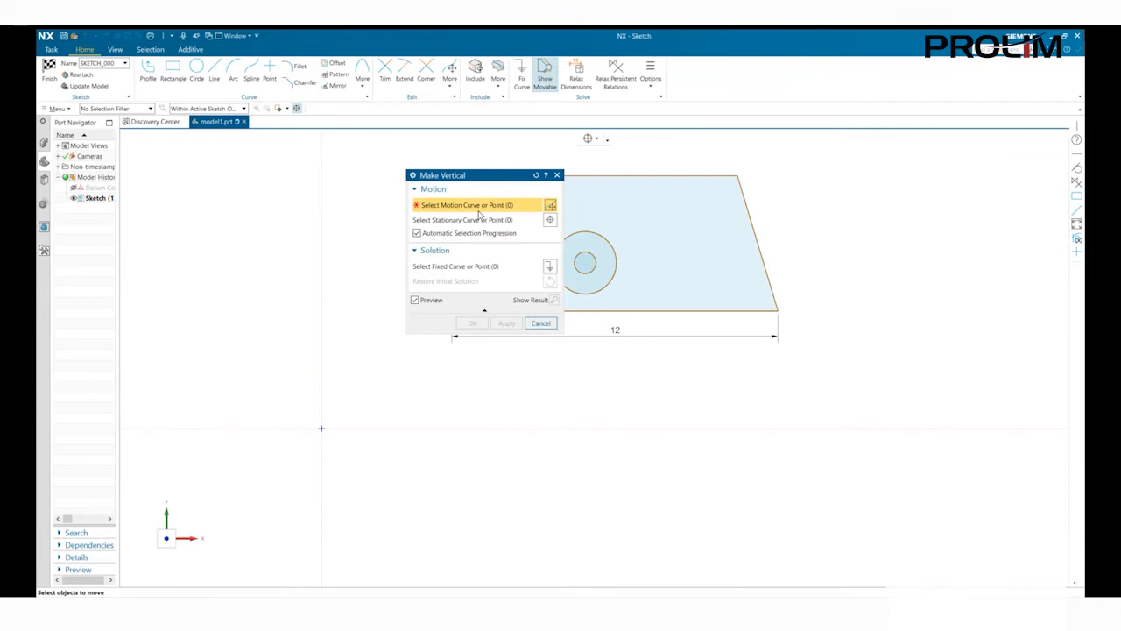
left_click(748, 204)
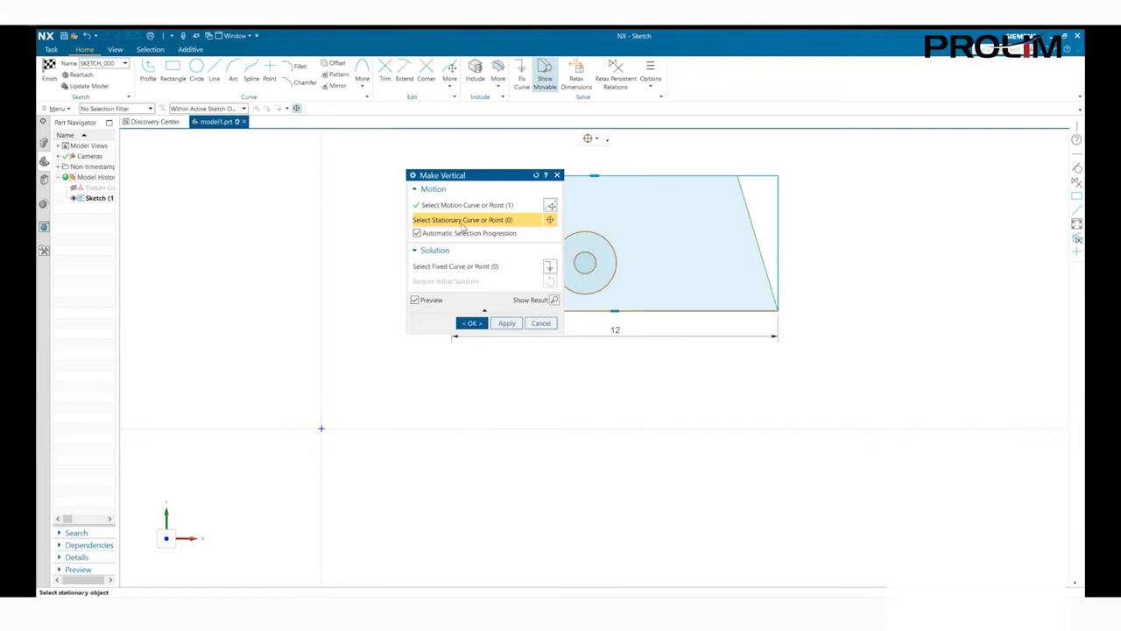
left_click(469, 270)
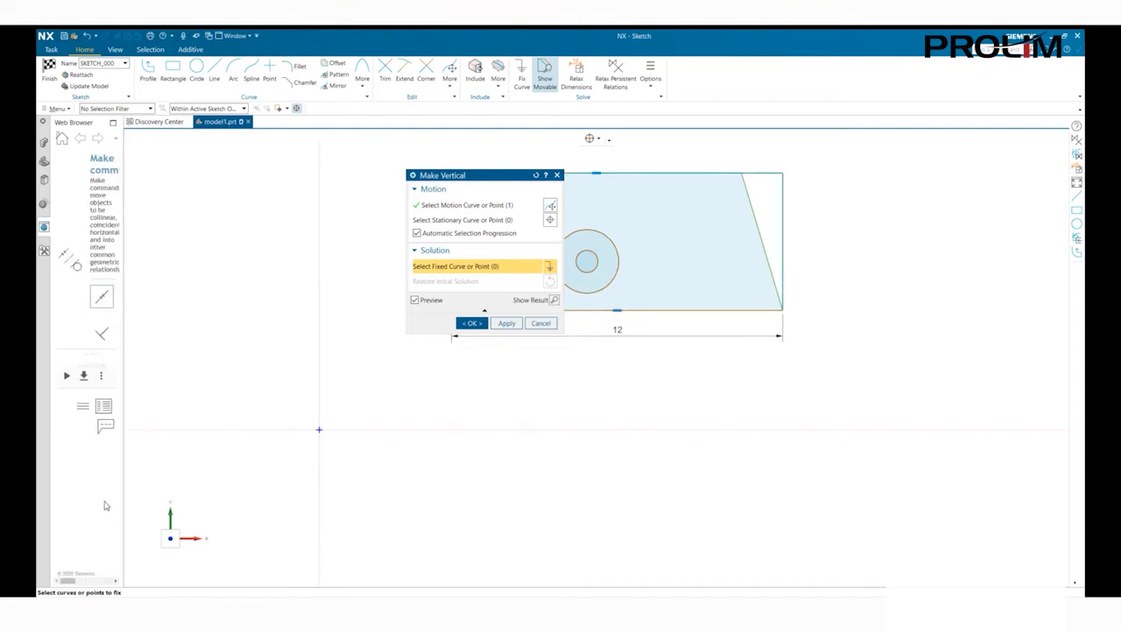
left_click_drag(129, 493, 295, 496)
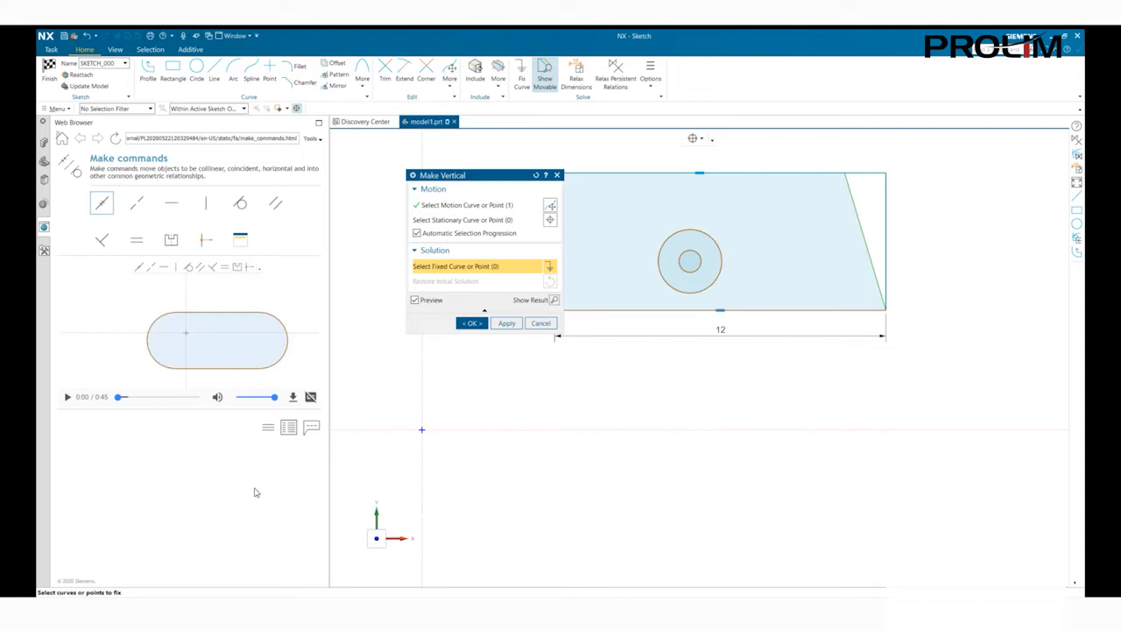
left_click(286, 427)
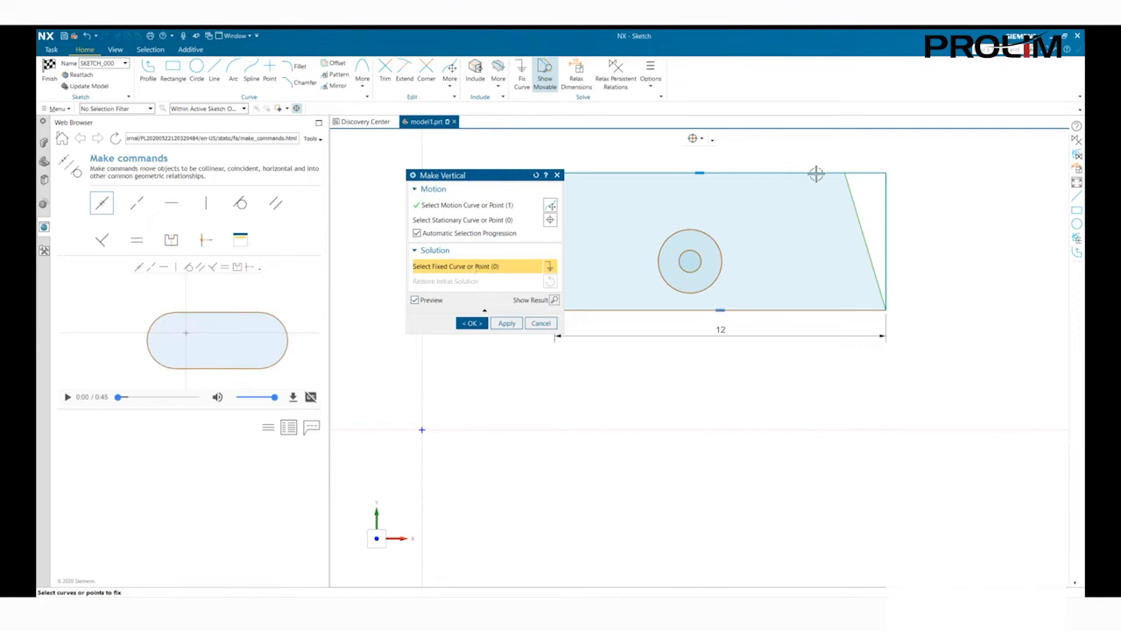
left_click(844, 173)
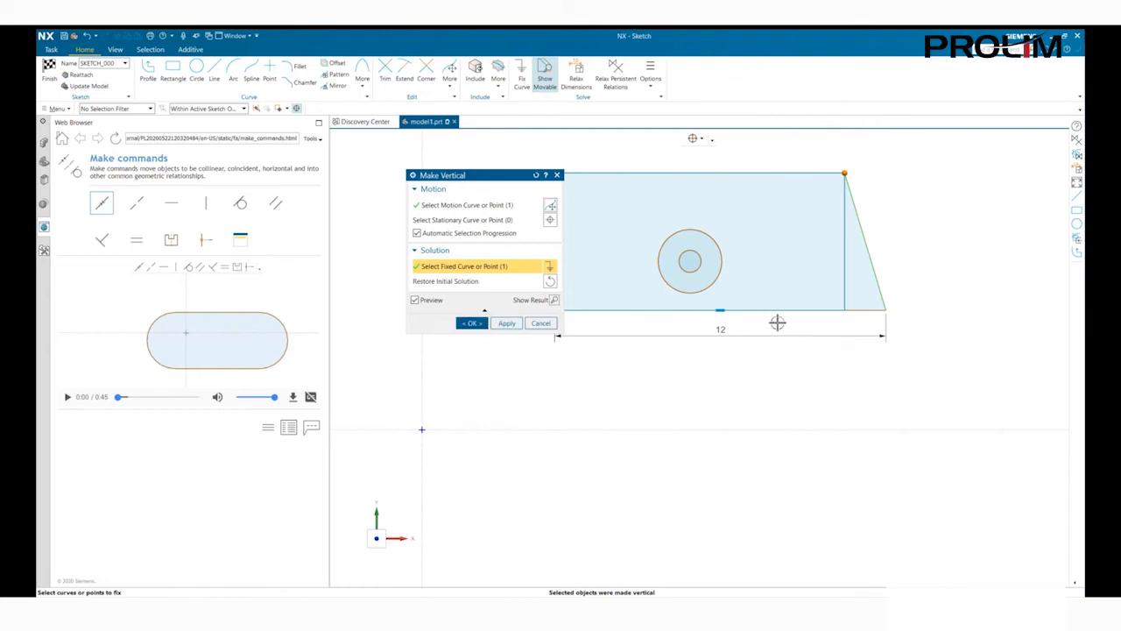
left_click(516, 325)
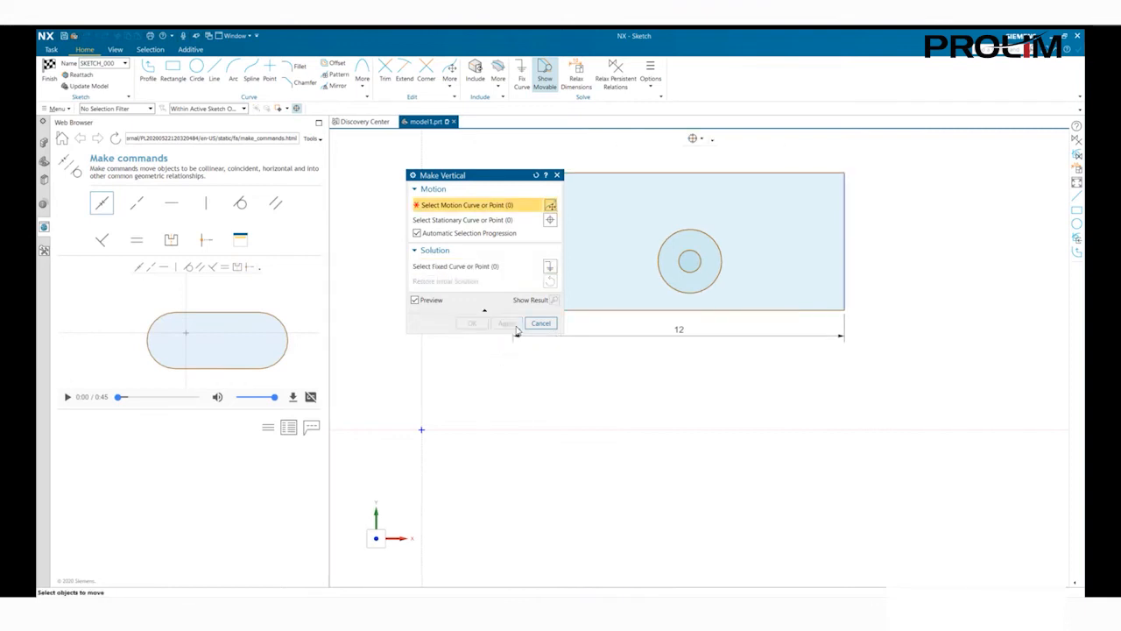
left_click(541, 324)
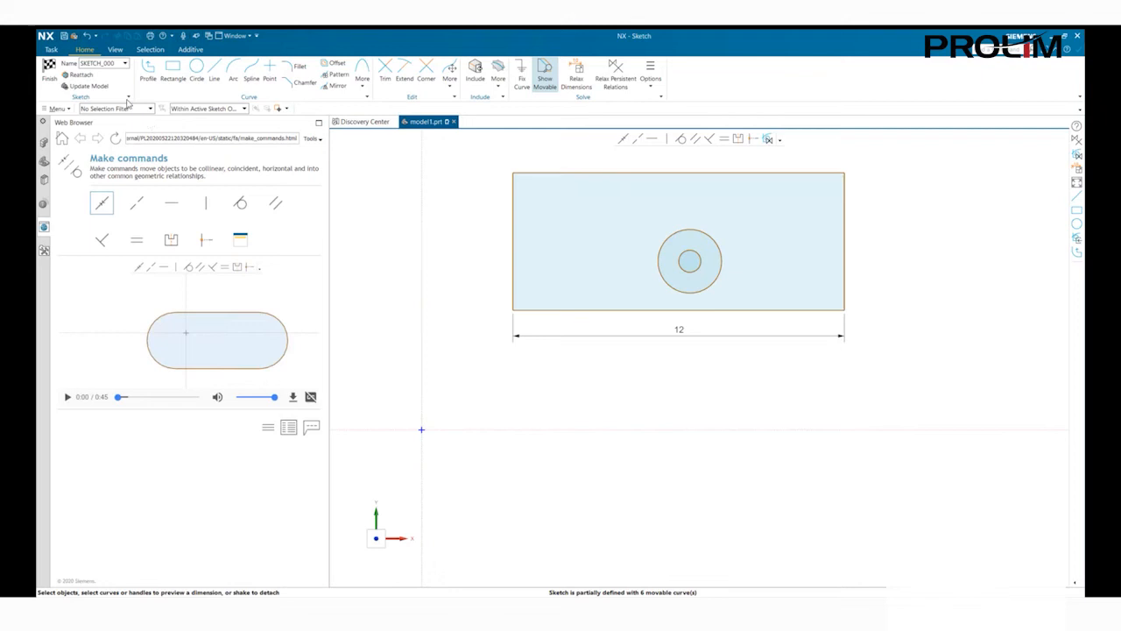
left_click_drag(616, 172, 657, 165)
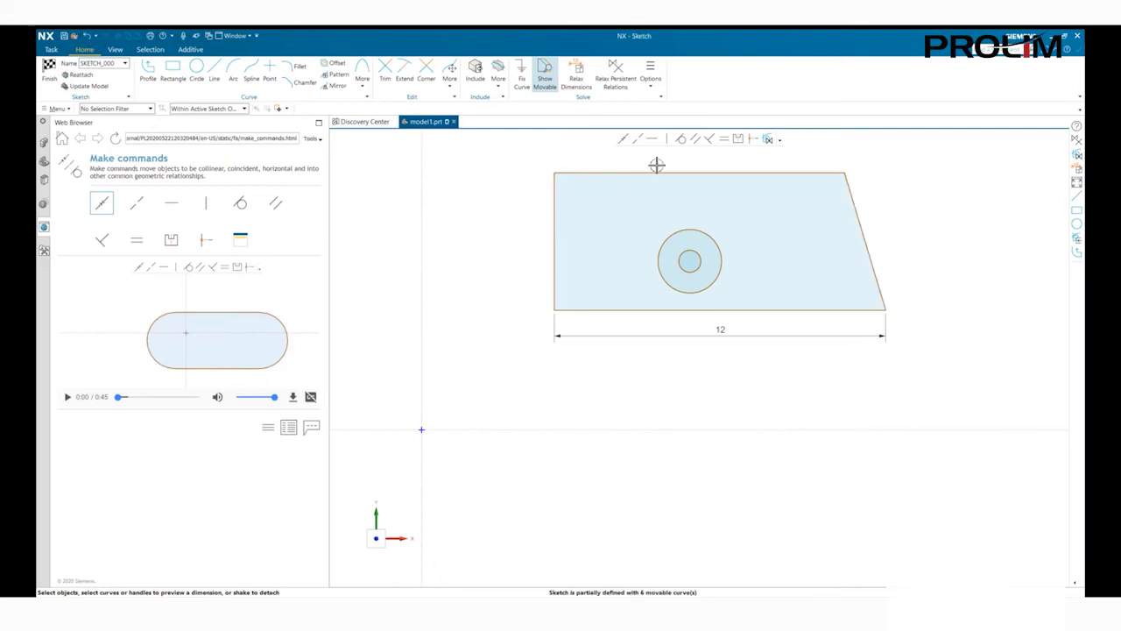
- Make the slanted right edge vertical with its lower endpoint as the fixed point
left_click(666, 138)
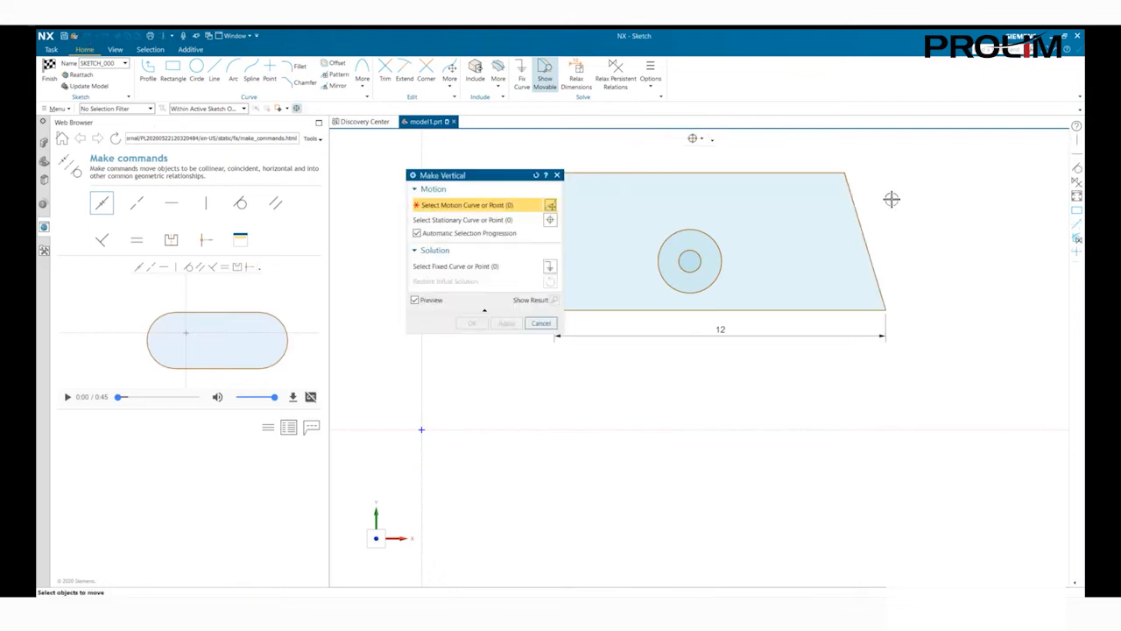
left_click(857, 216)
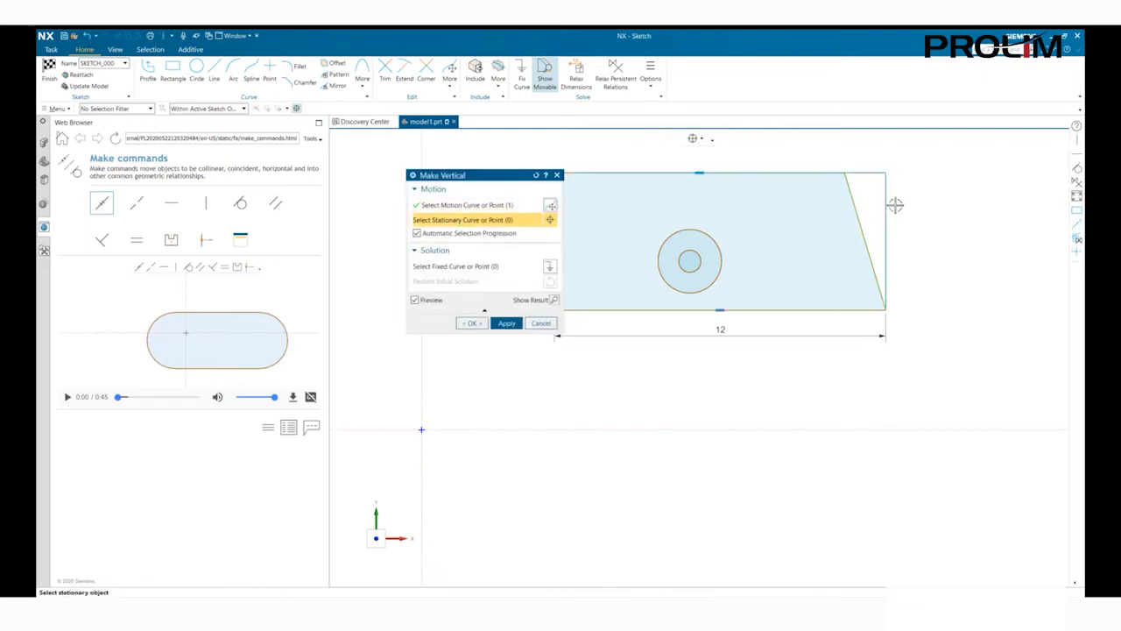
left_click(477, 266)
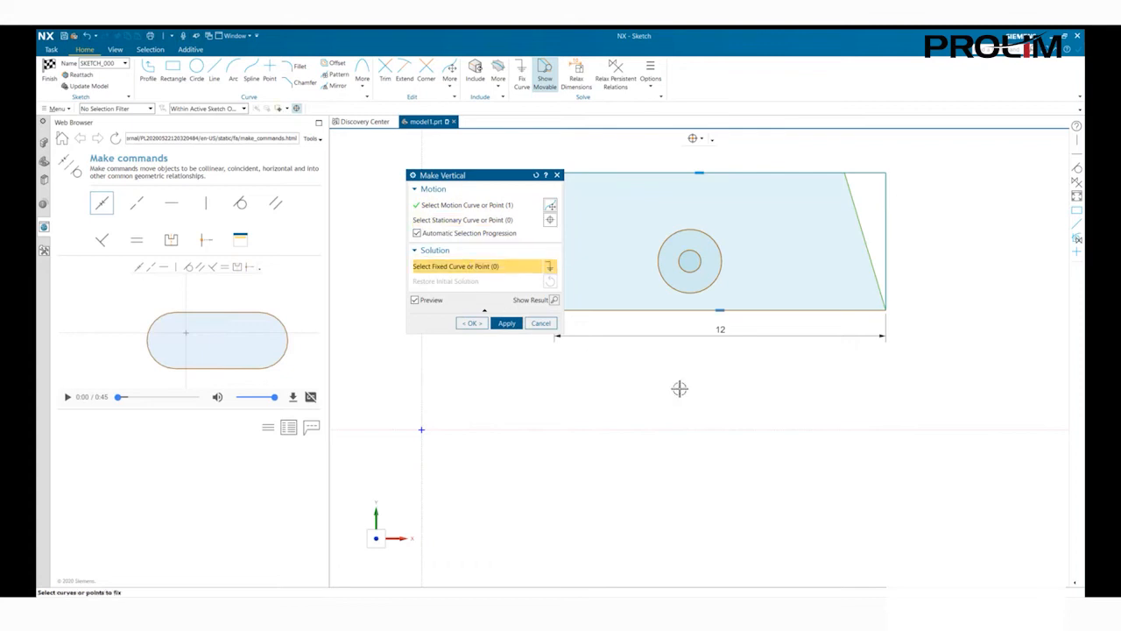
left_click(887, 308)
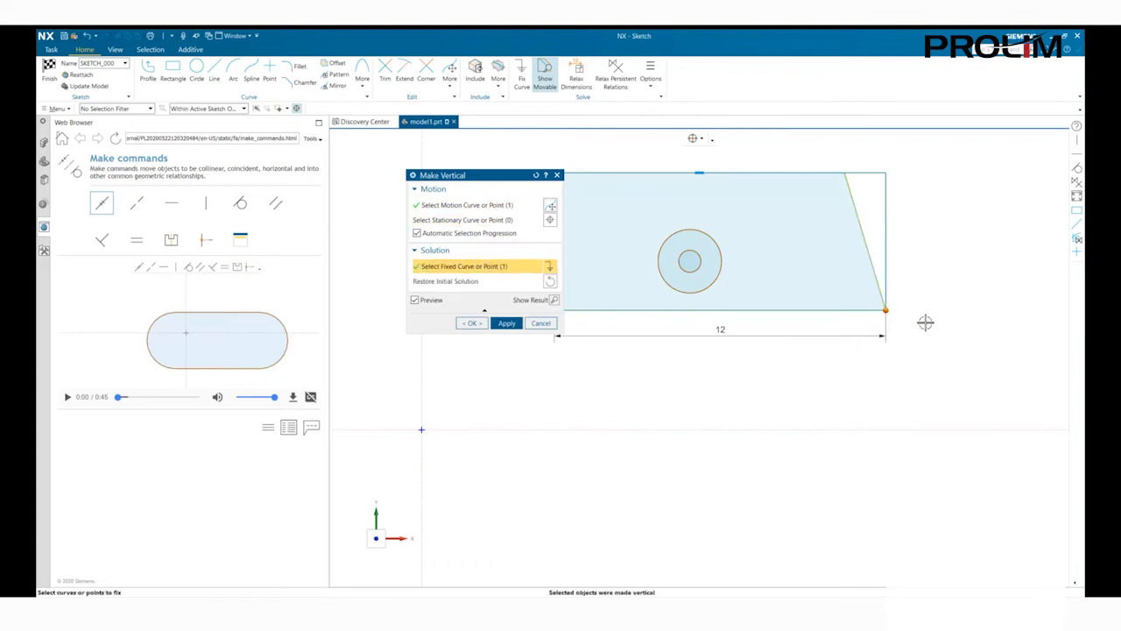
left_click(506, 324)
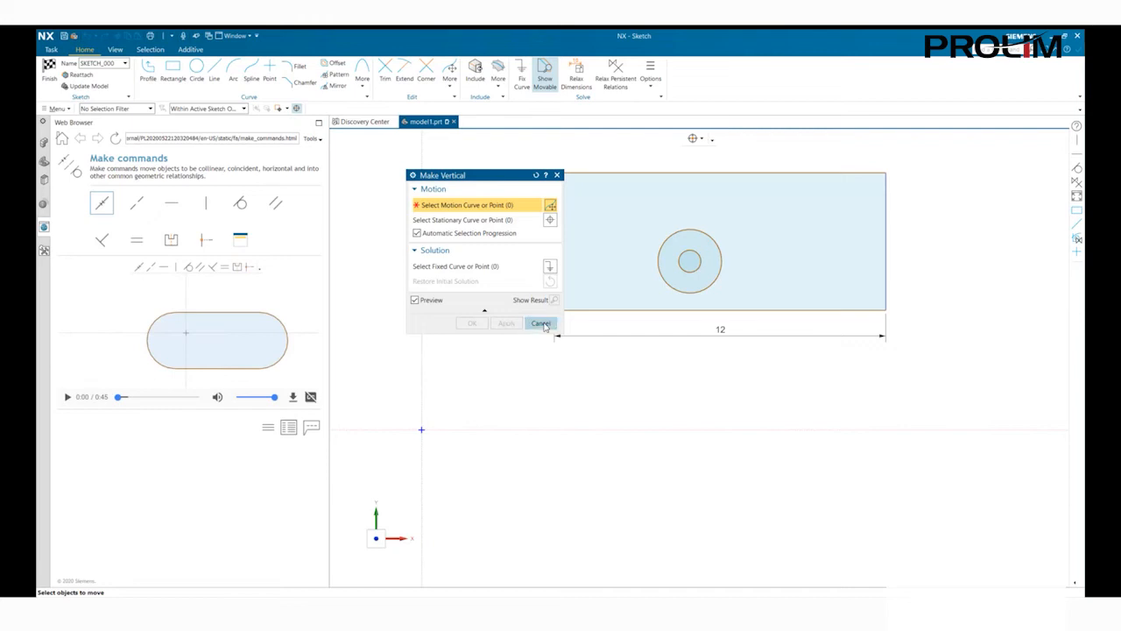
left_click(540, 323)
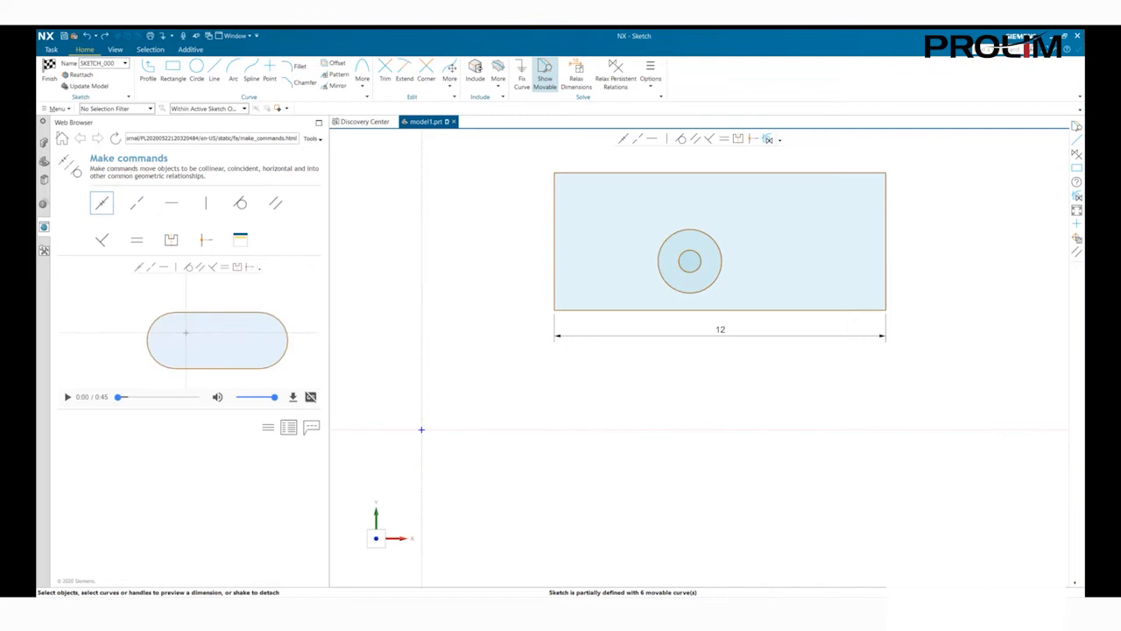
- Dimension the rectangle's right edge and set its length to 5
left_click(890, 285)
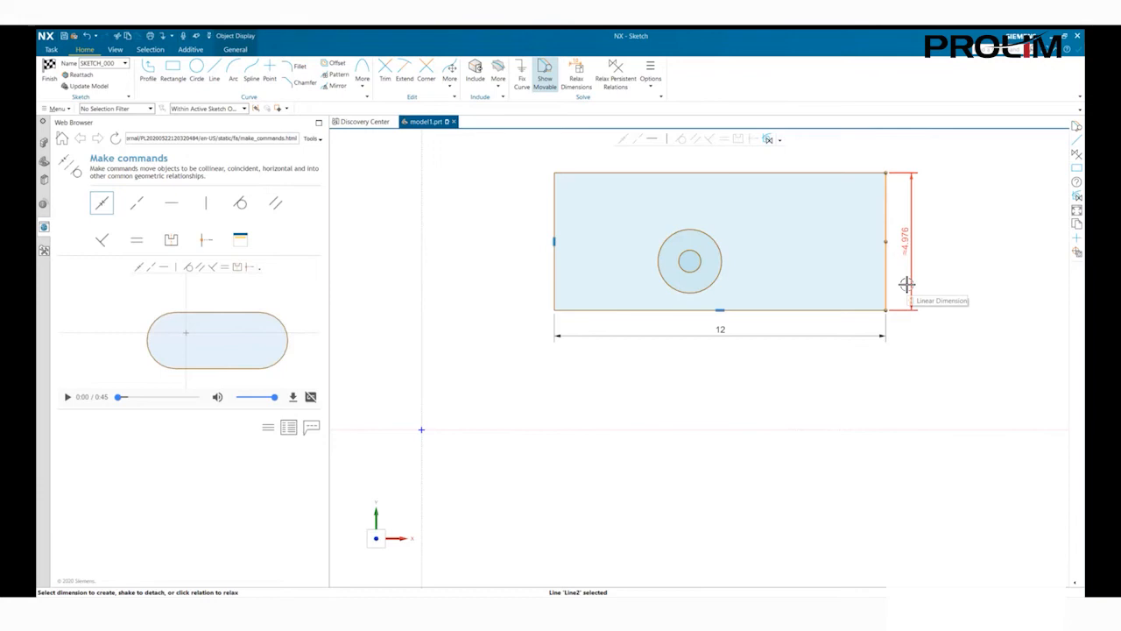
left_click(907, 285)
type("5")
key("Return")
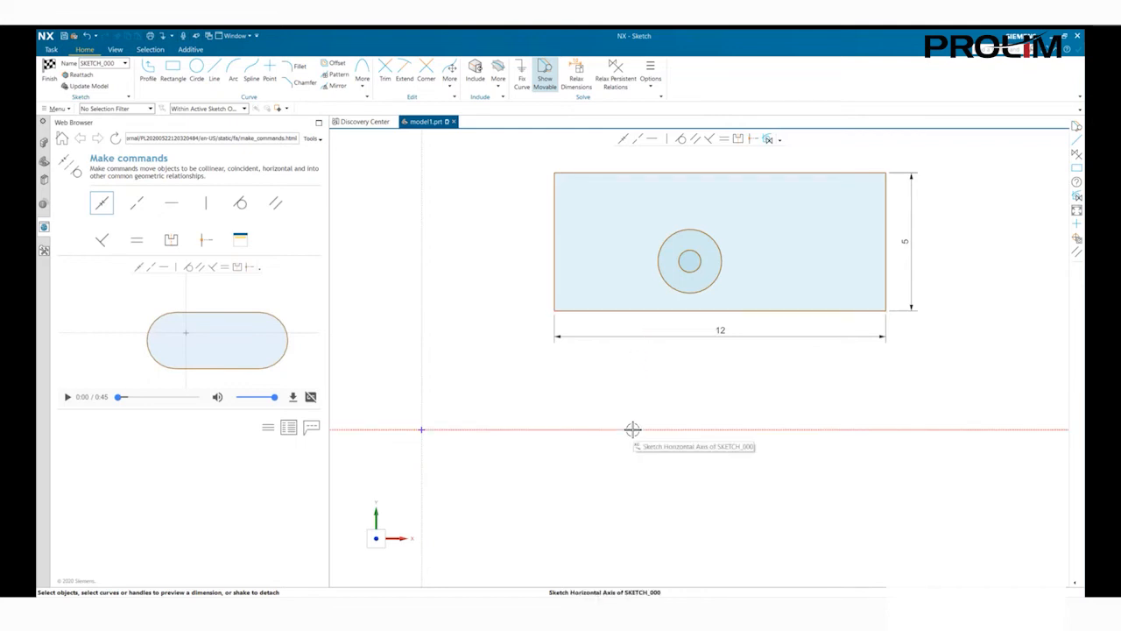
- Make the rectangle's bottom edge collinear with the sketch's horizontal axis
left_click(628, 311)
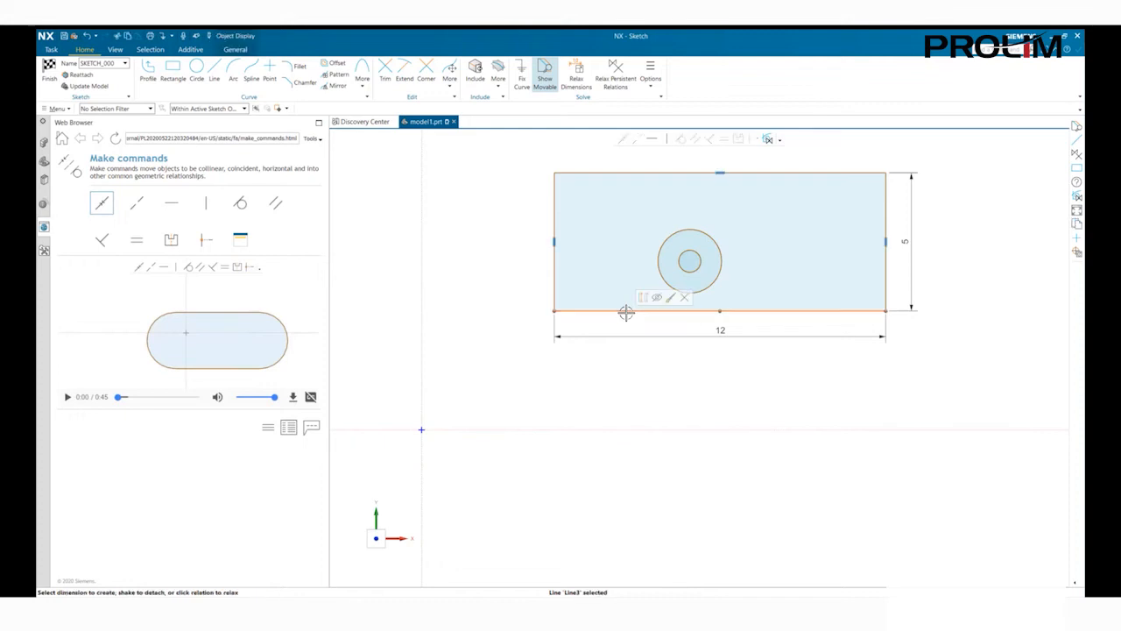
left_click(633, 429)
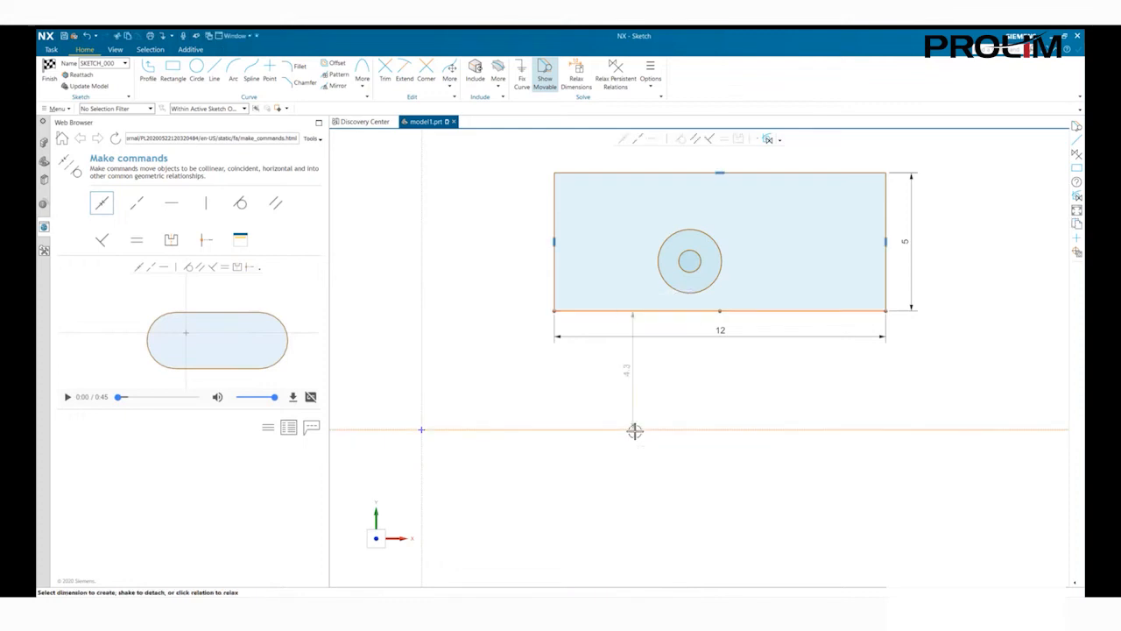
left_click(640, 141)
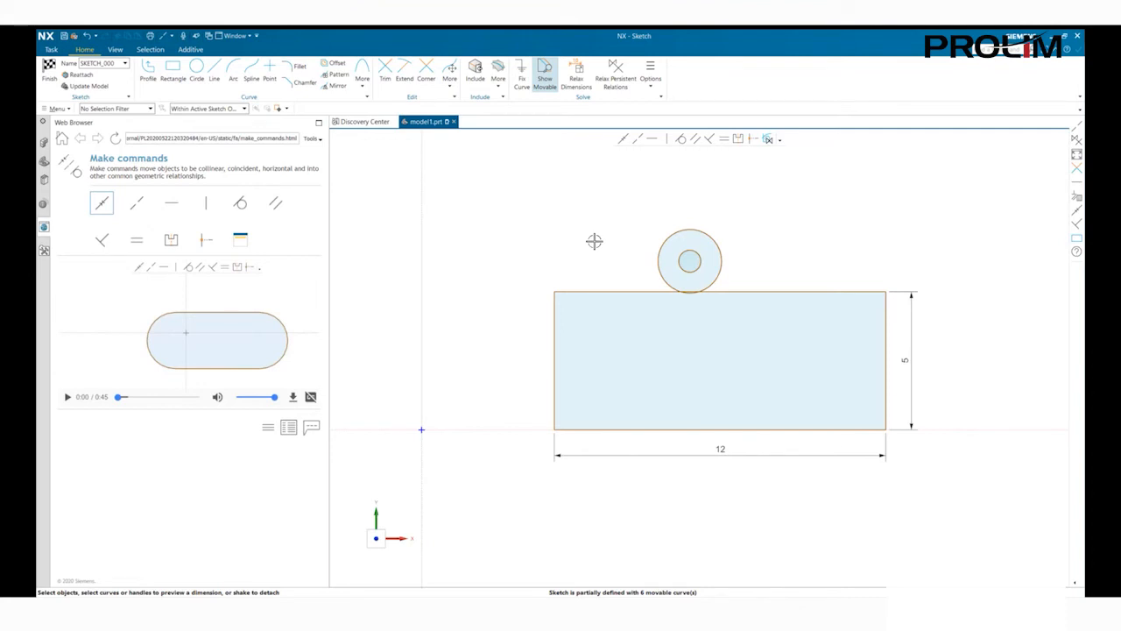
- Make the rectangle's left edge collinear with the sketch's vertical axis, keeping the axis stationary
left_click(637, 140)
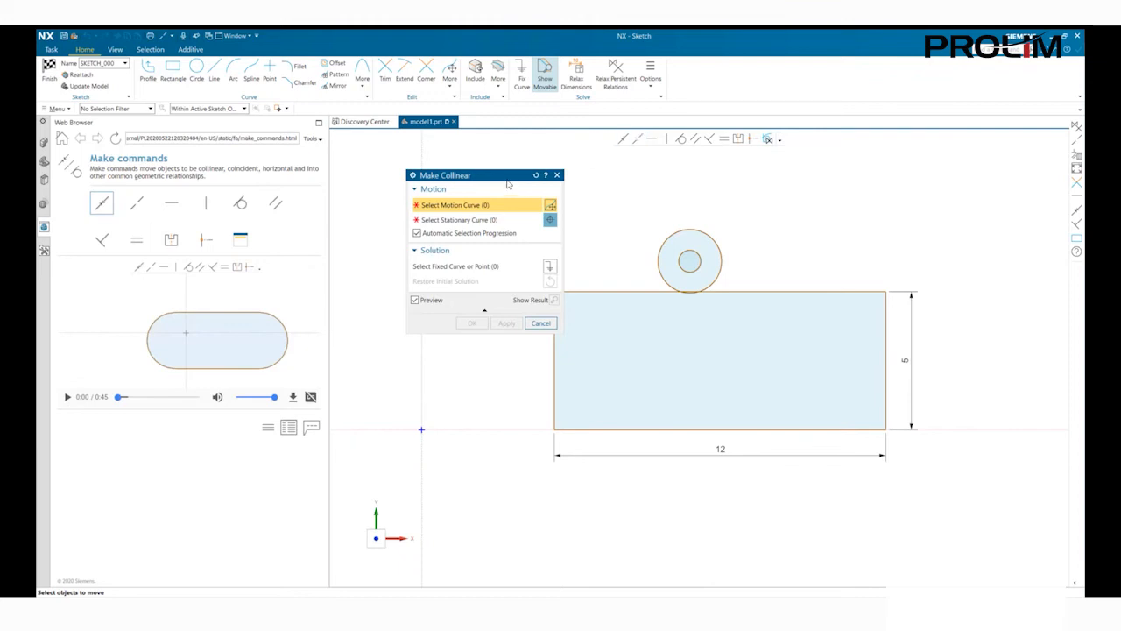
left_click(553, 339)
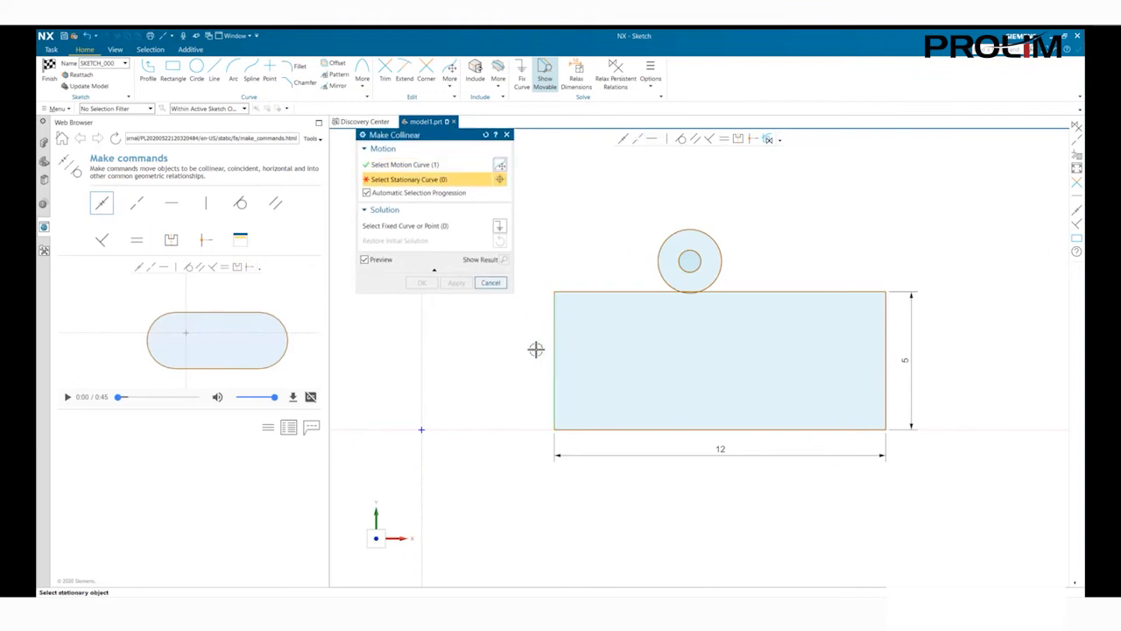
left_click(422, 356)
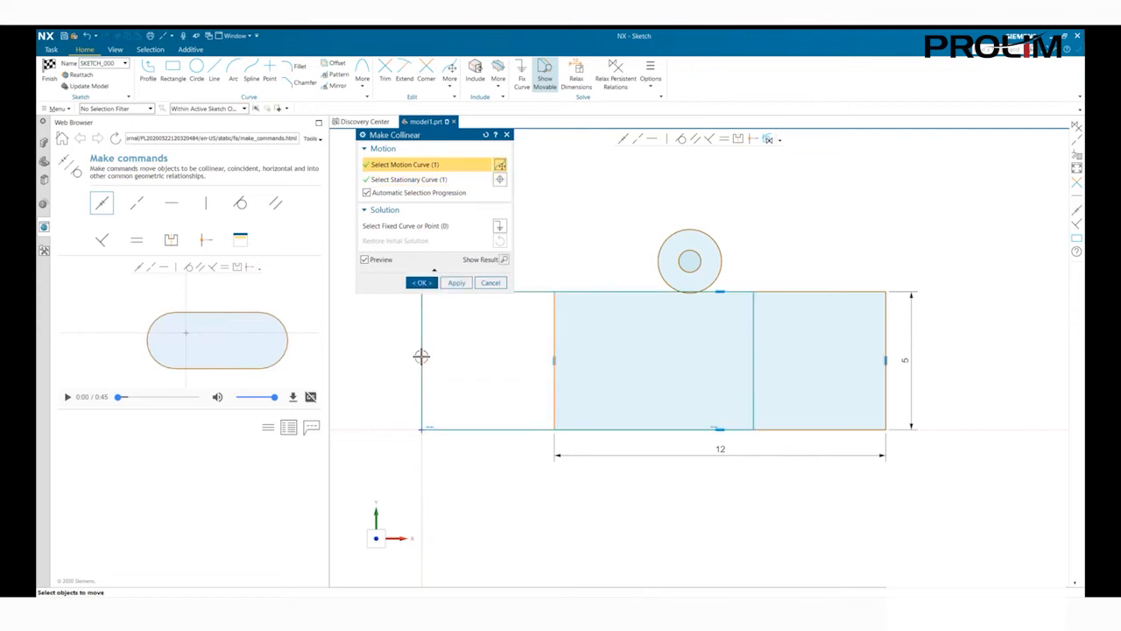
left_click(420, 283)
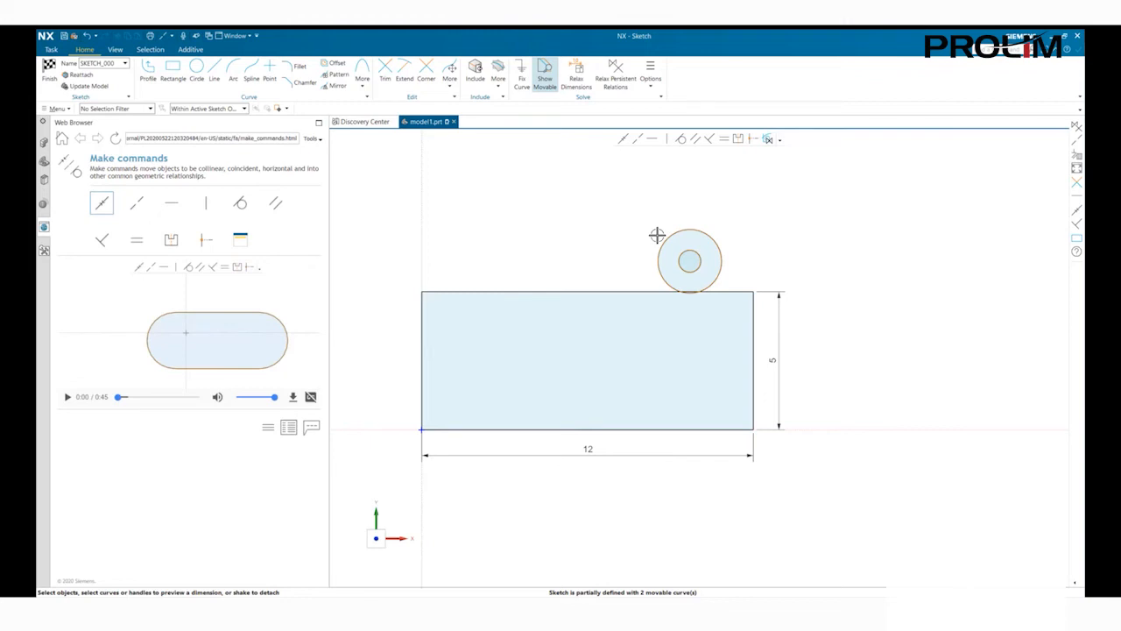
- Move both concentric circles together into the rectangle, centred about 6 from its left edge, and narrow the help pane
left_click(682, 268)
left_click(718, 244)
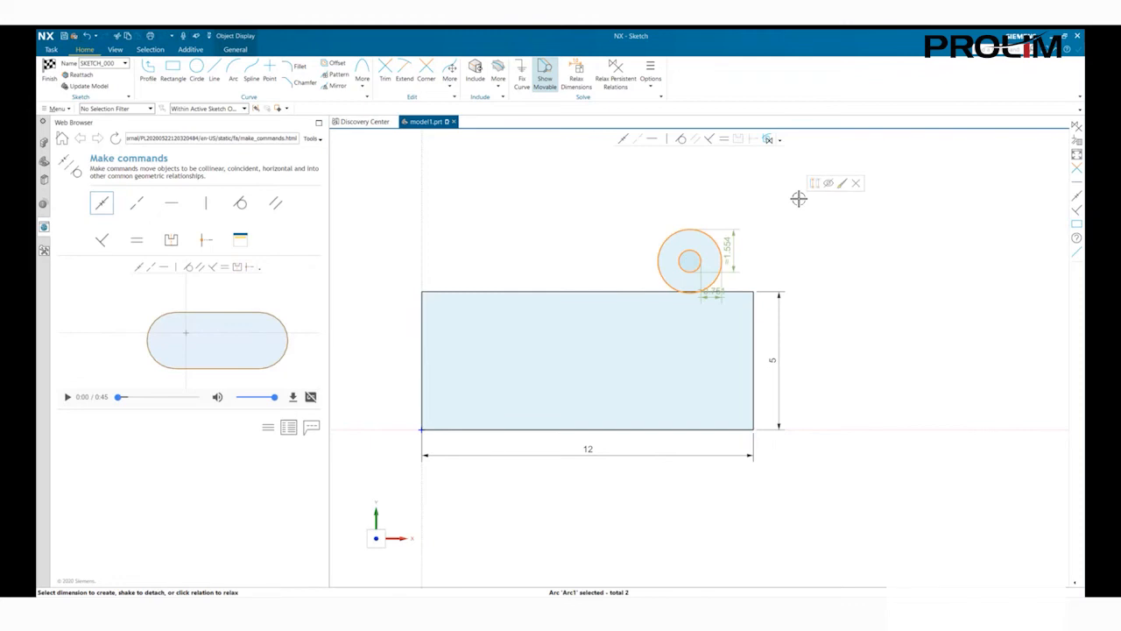
left_click_drag(690, 230, 589, 319)
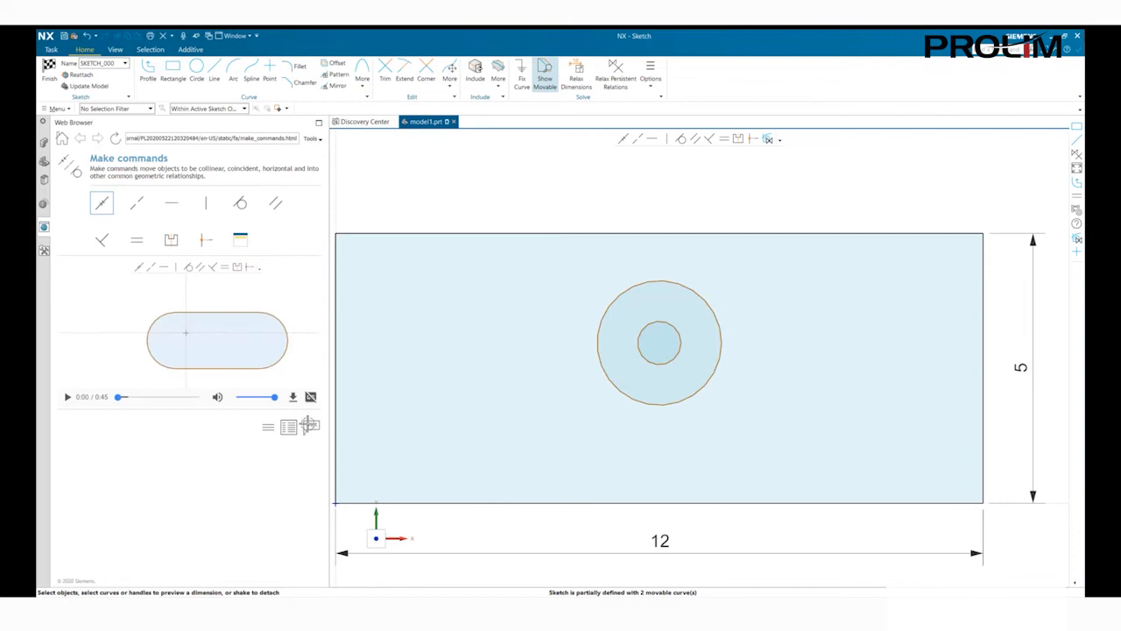
left_click_drag(329, 205, 326, 204)
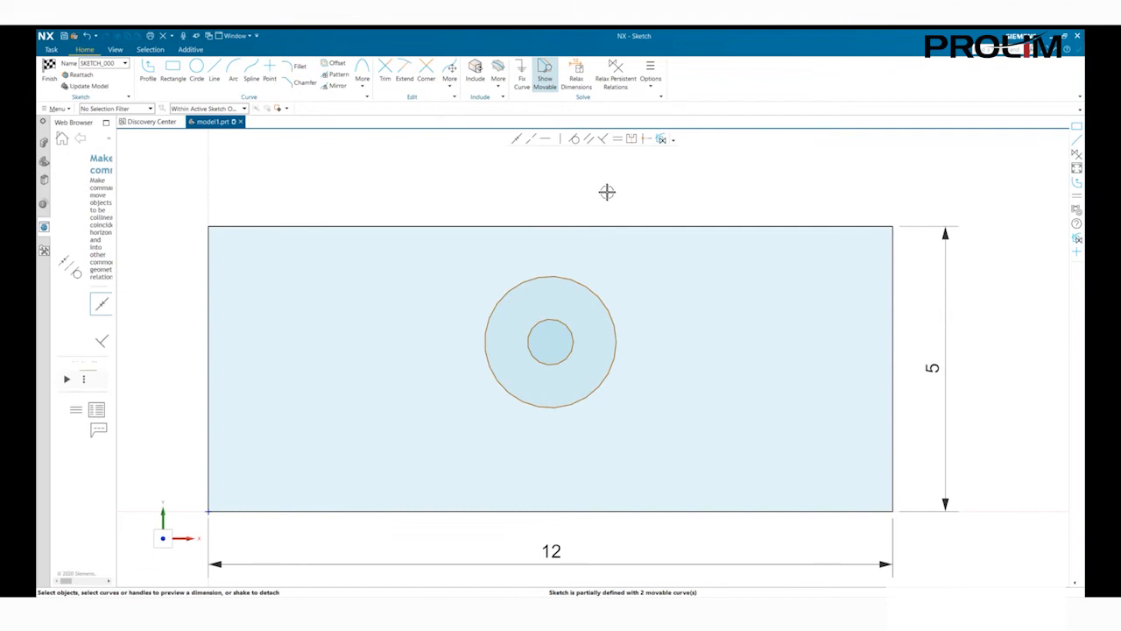
- Enlarge the outer circle to about 3.35 in diameter from its quadrant point, keeping the inner circle's size
left_click(572, 326)
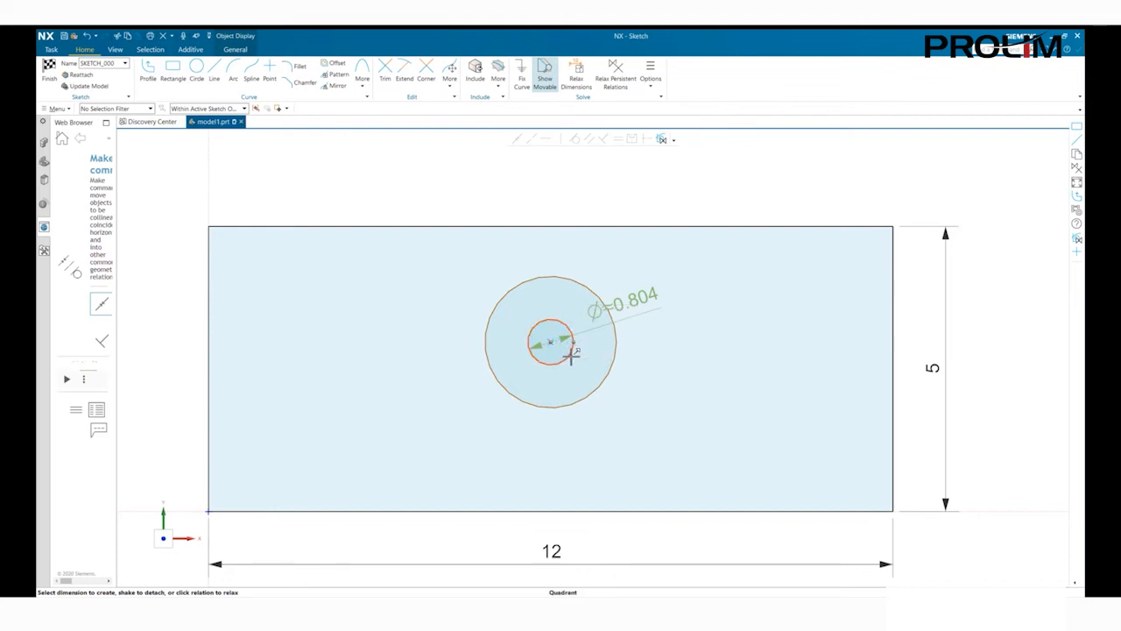
left_click(581, 281)
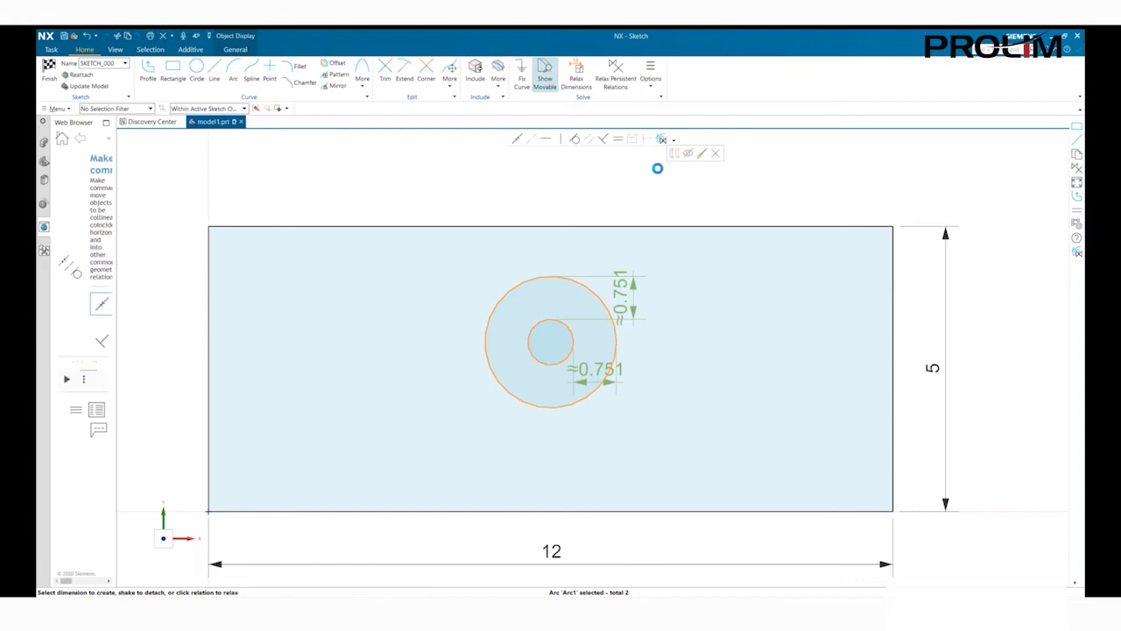
key("Escape")
left_click(614, 321)
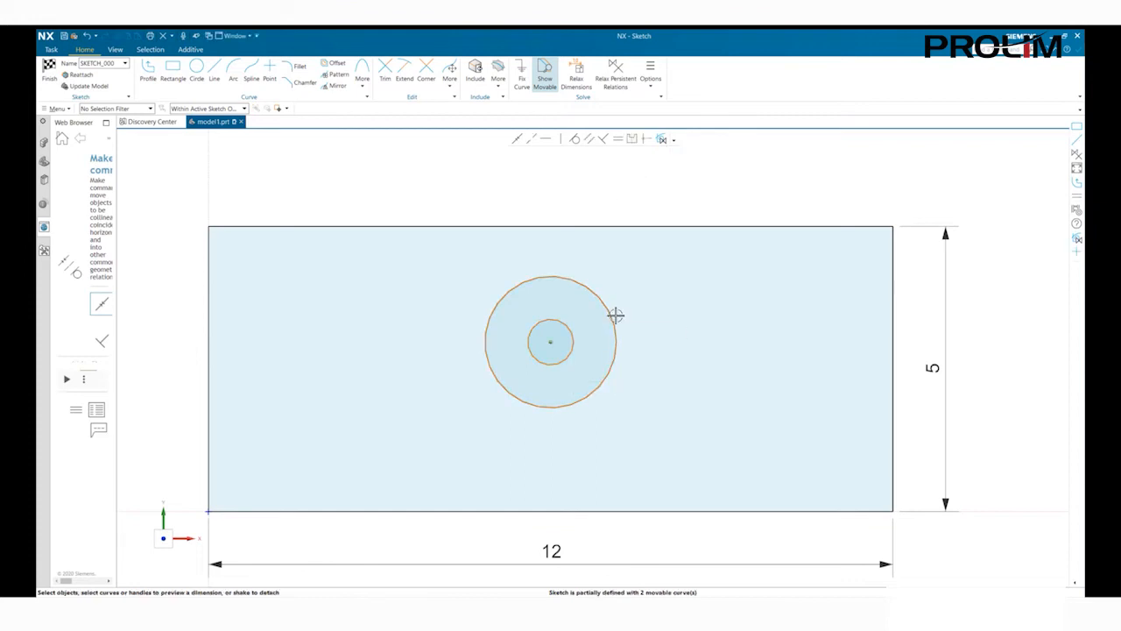
left_click(617, 342)
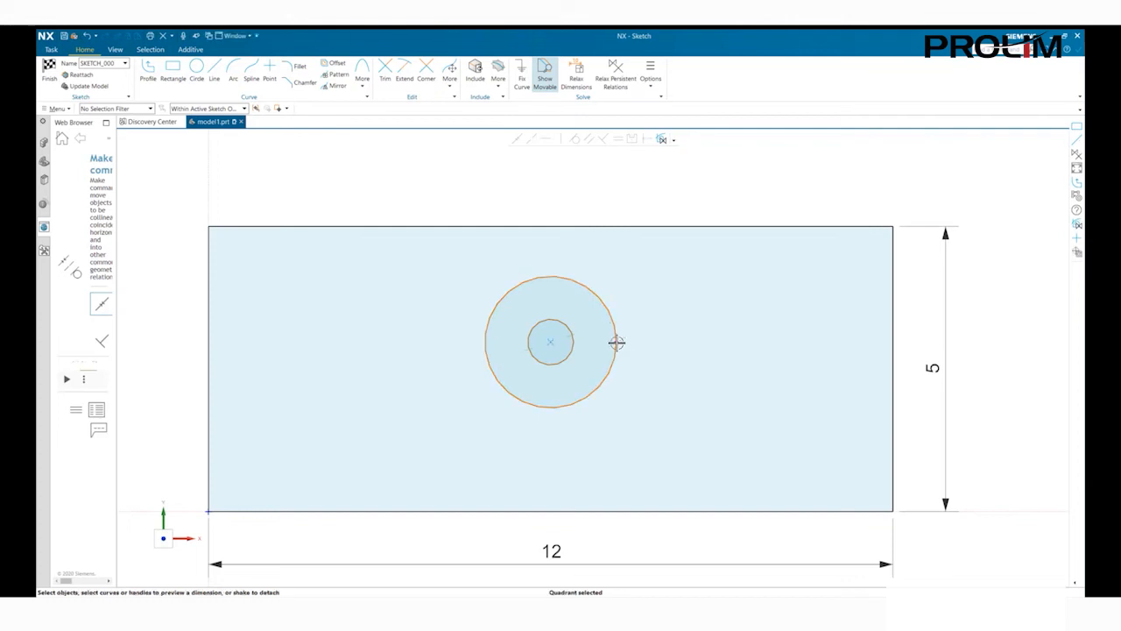
left_click_drag(617, 342, 646, 338)
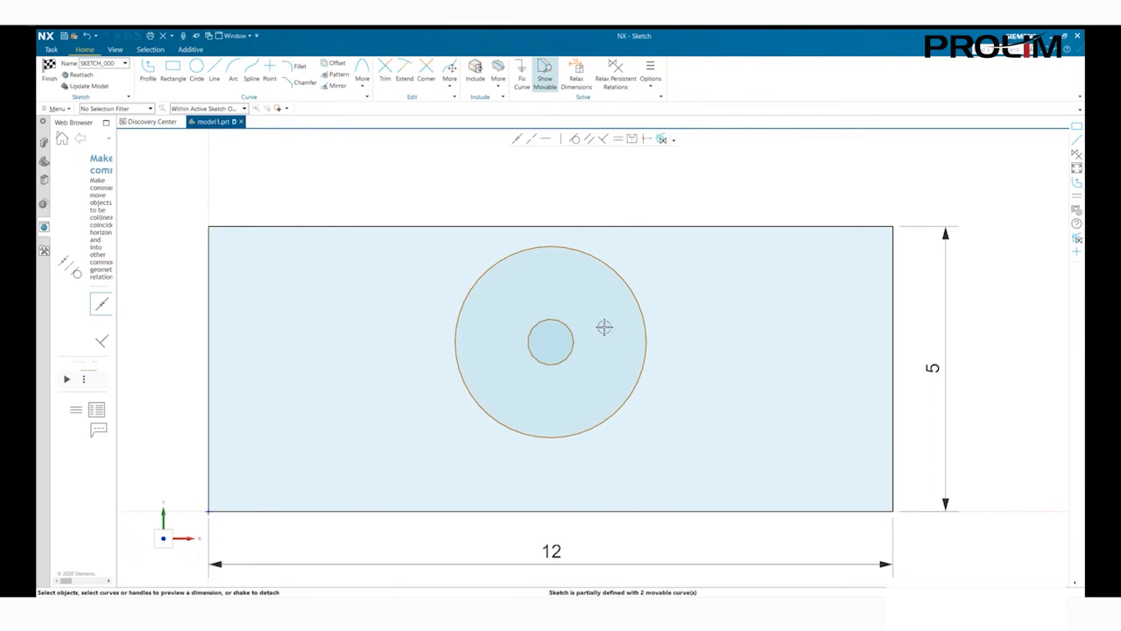
- Dimension the horizontal distance from the rectangle's left edge to the circles' centre as 6
left_click(617, 280)
left_click(550, 341)
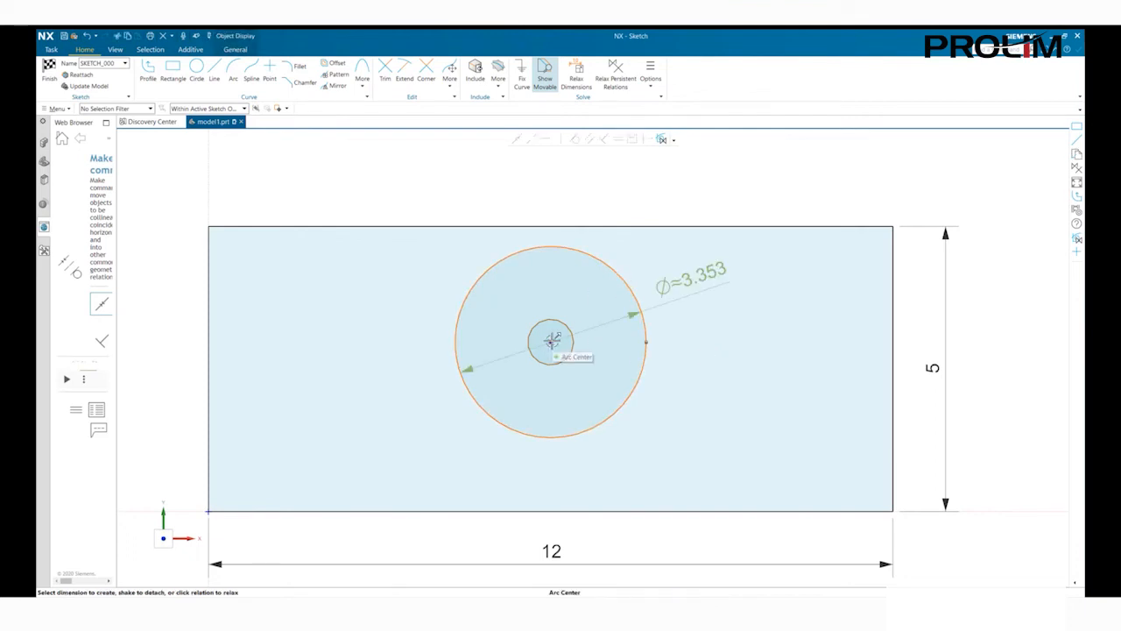
left_click(206, 299)
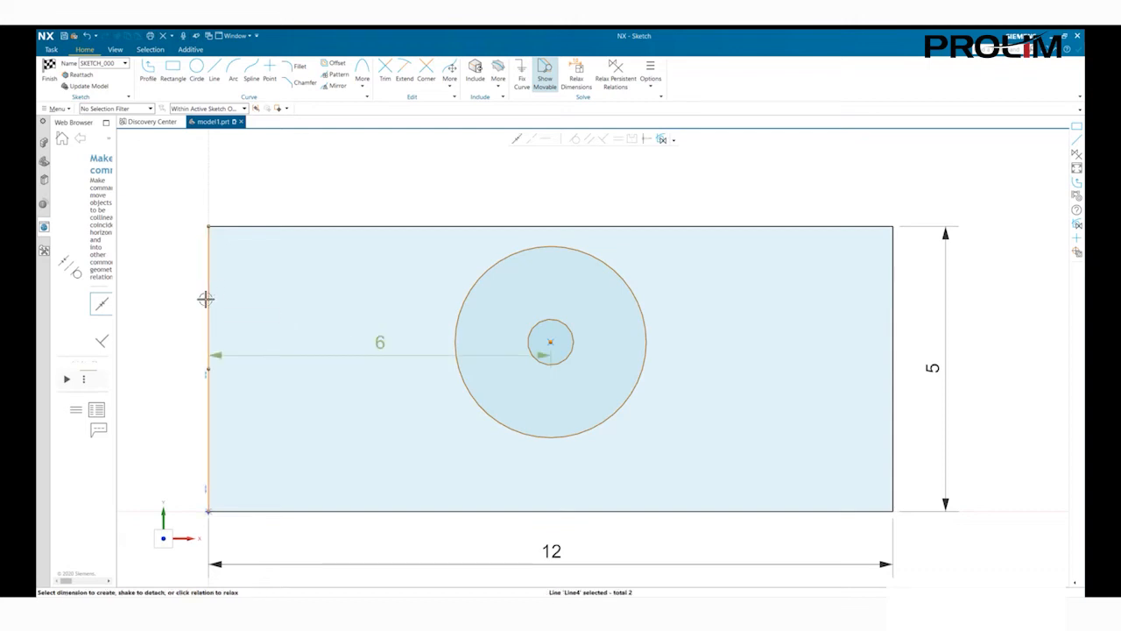
left_click(399, 352)
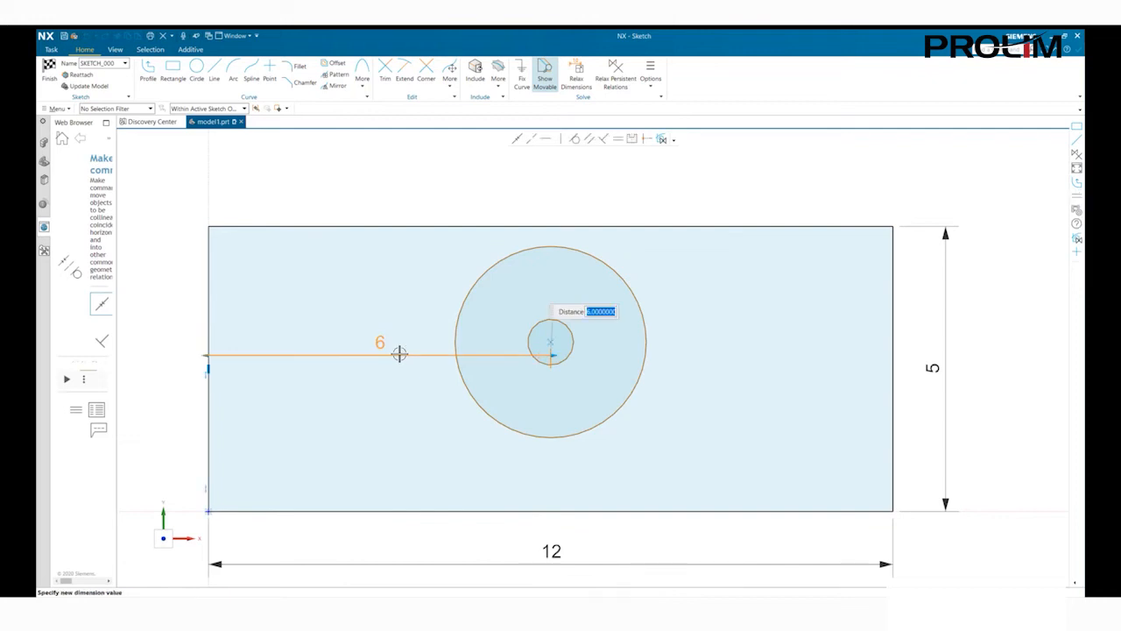
type("6")
key("Return")
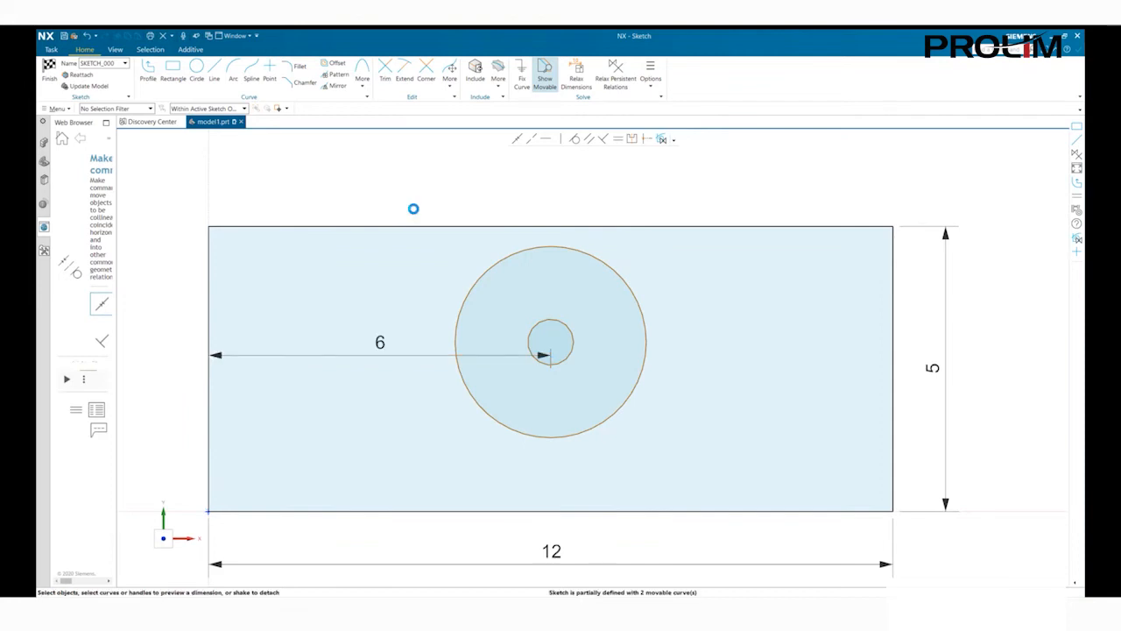
- Add a diameter dimension to the outer circle and set it to 3
left_click(614, 267)
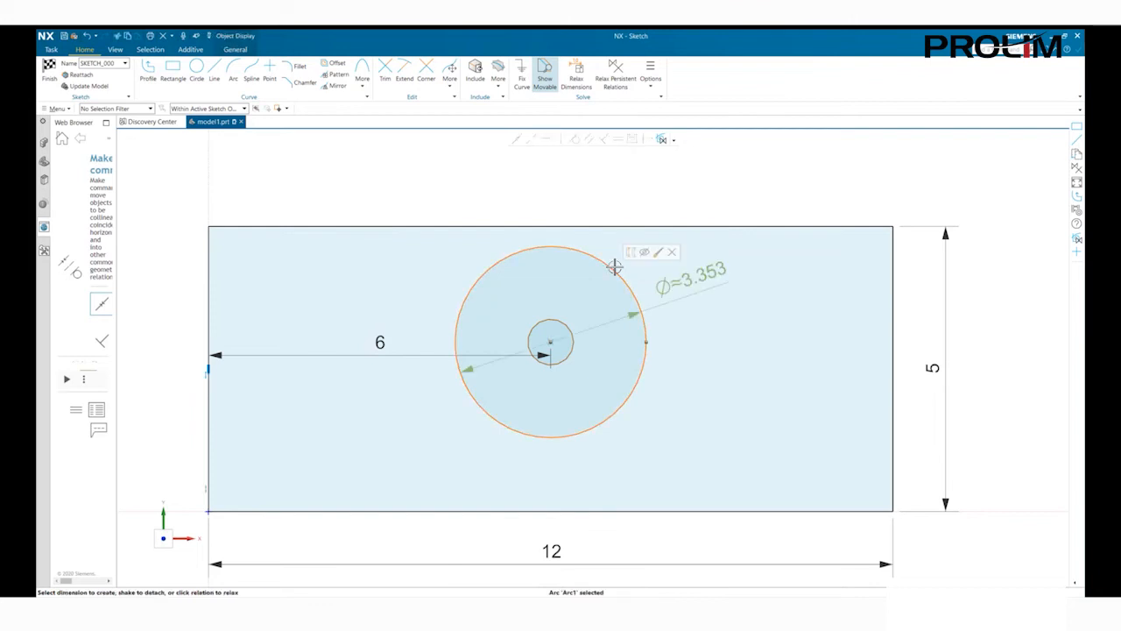
left_click(705, 282)
type("3")
key("Return")
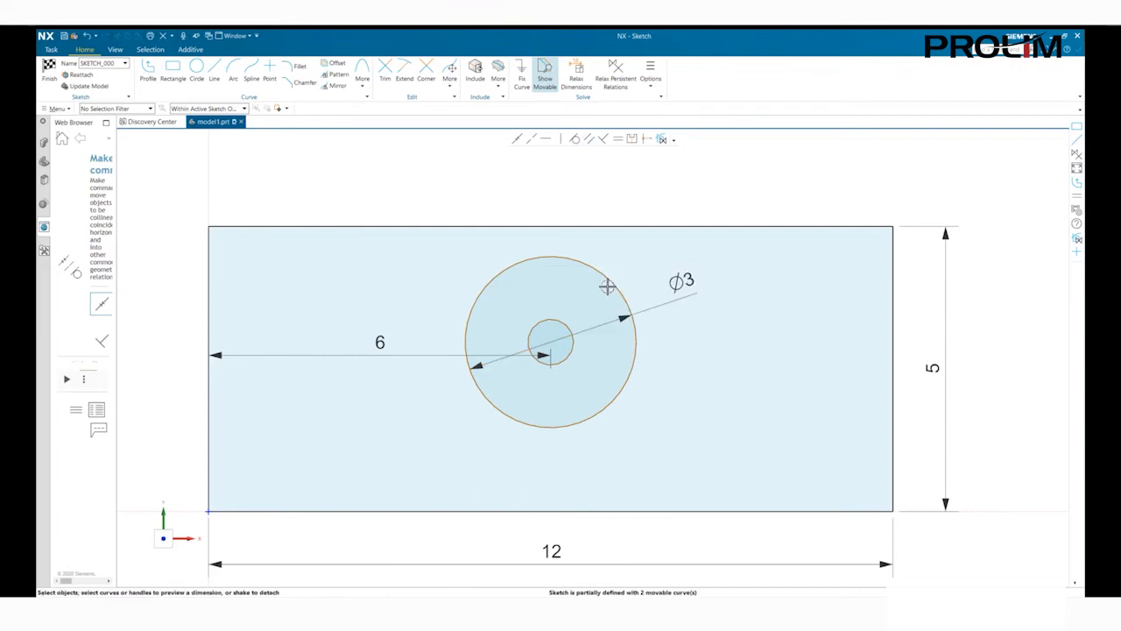
- Dimension the inner circle's diameter as 1, placing the dimension text near the rectangle's top edge
left_click(552, 318)
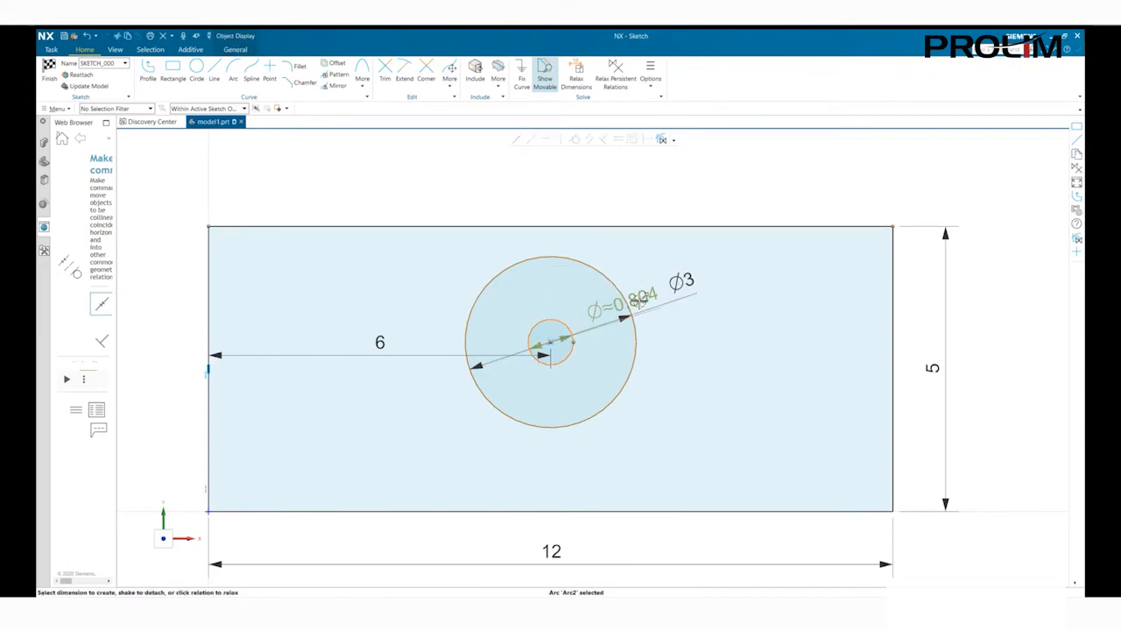
left_click(623, 205)
key("Return")
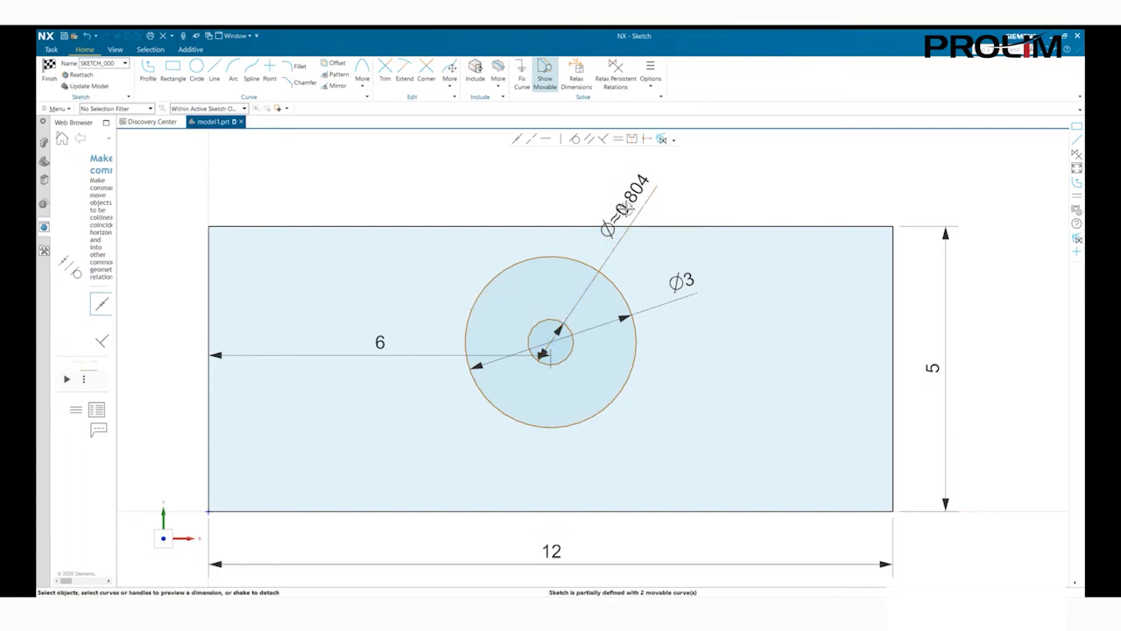
double_click(631, 202)
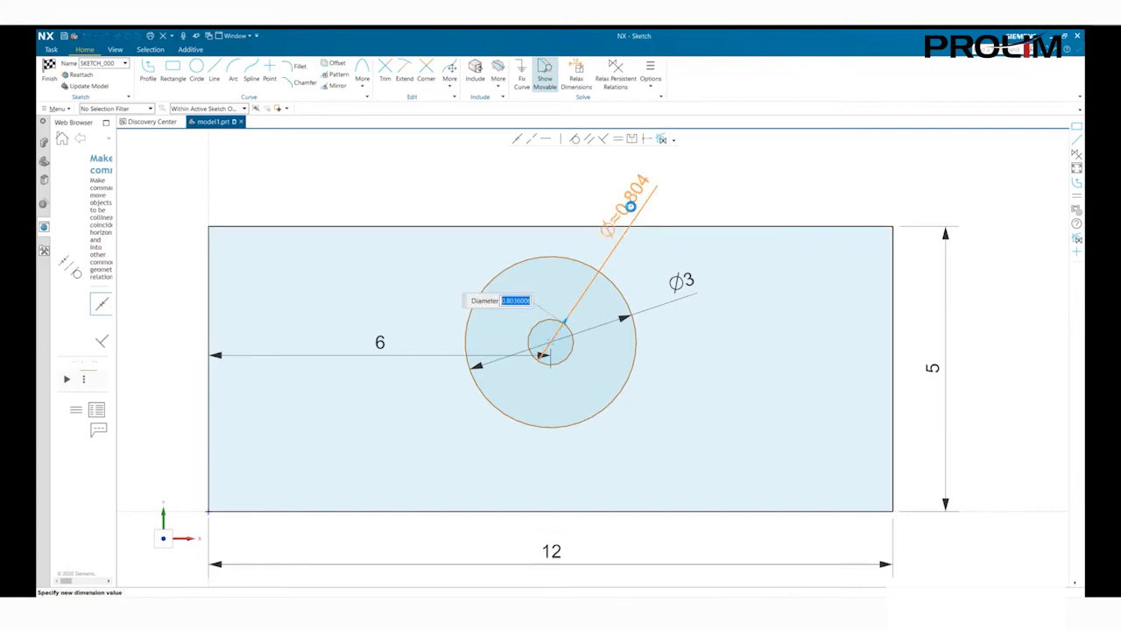
type("1")
key("Return")
left_click_drag(636, 298, 591, 200)
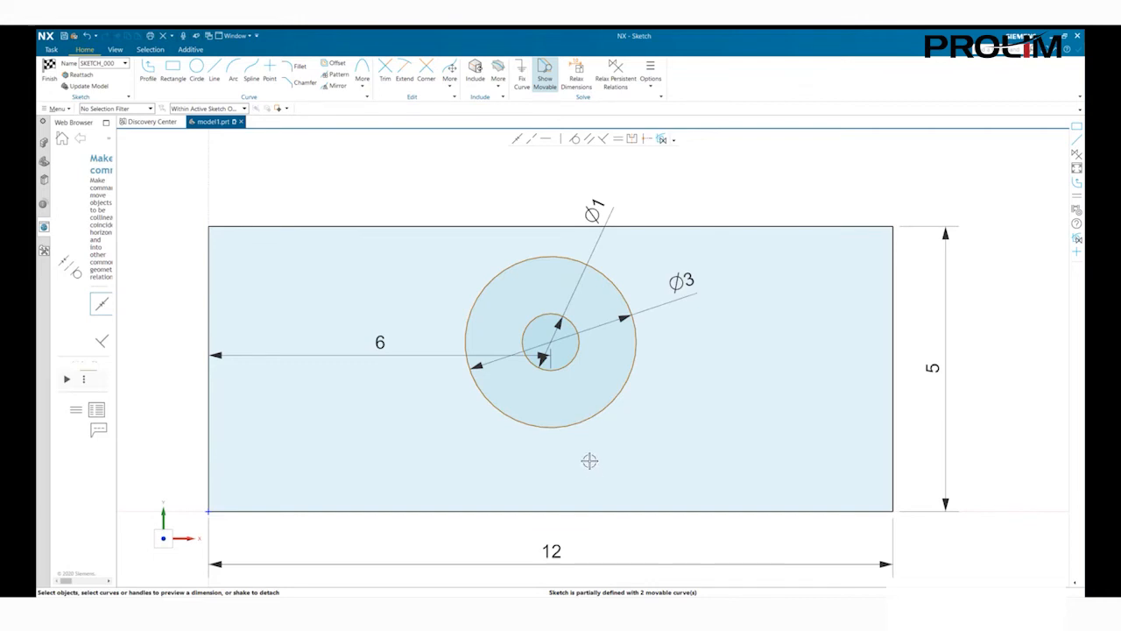
- Shift the circles vertically, then dimension their centre at a height of 3 from the rectangle's bottom edge
mouse_move(587, 418)
left_mouse_down()
mouse_move(584, 458)
mouse_move(588, 366)
mouse_move(716, 393)
mouse_move(745, 463)
mouse_move(711, 476)
mouse_move(666, 436)
mouse_move(651, 488)
mouse_move(657, 380)
mouse_move(657, 400)
mouse_move(719, 453)
mouse_move(646, 382)
mouse_move(719, 413)
mouse_move(651, 473)
mouse_move(655, 400)
mouse_move(873, 353)
left_mouse_up()
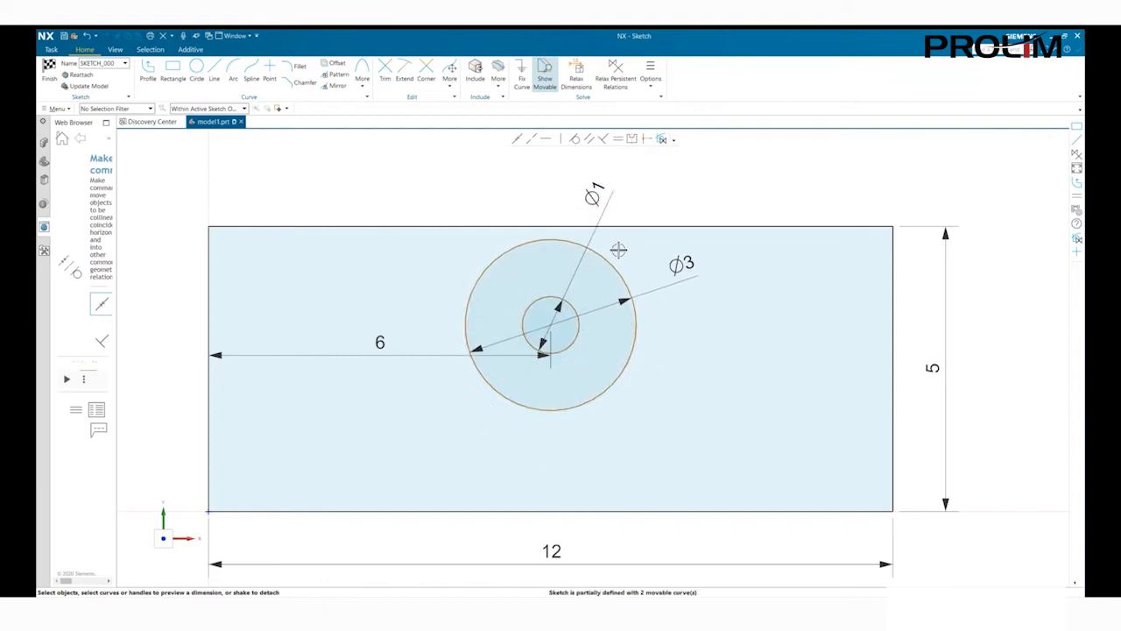
left_click(605, 258)
left_click(550, 326)
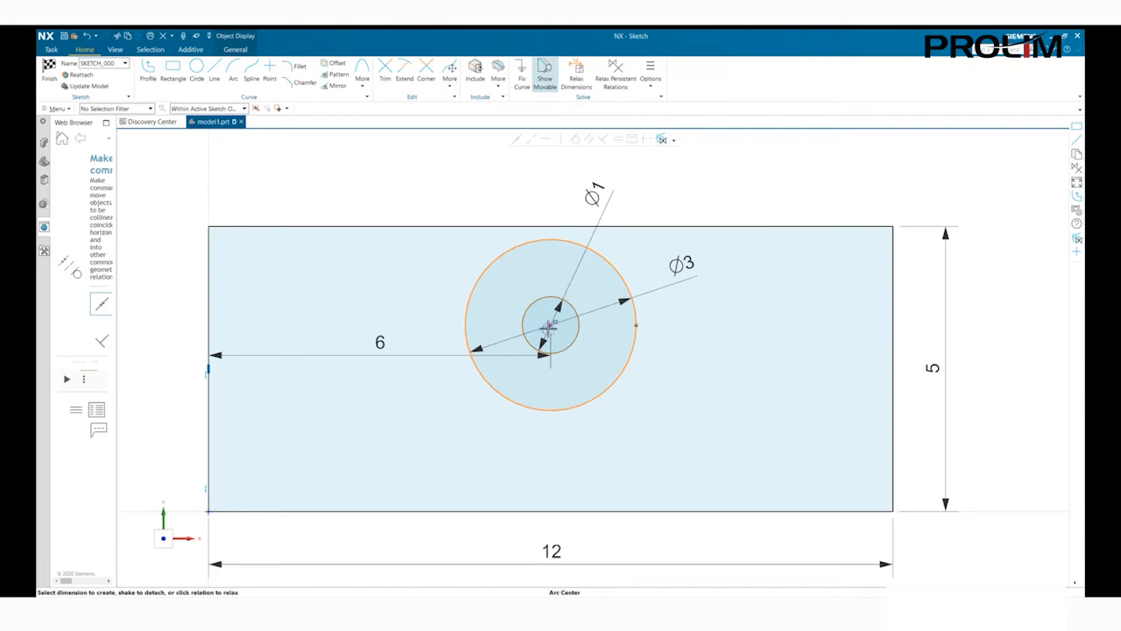
left_click(424, 512)
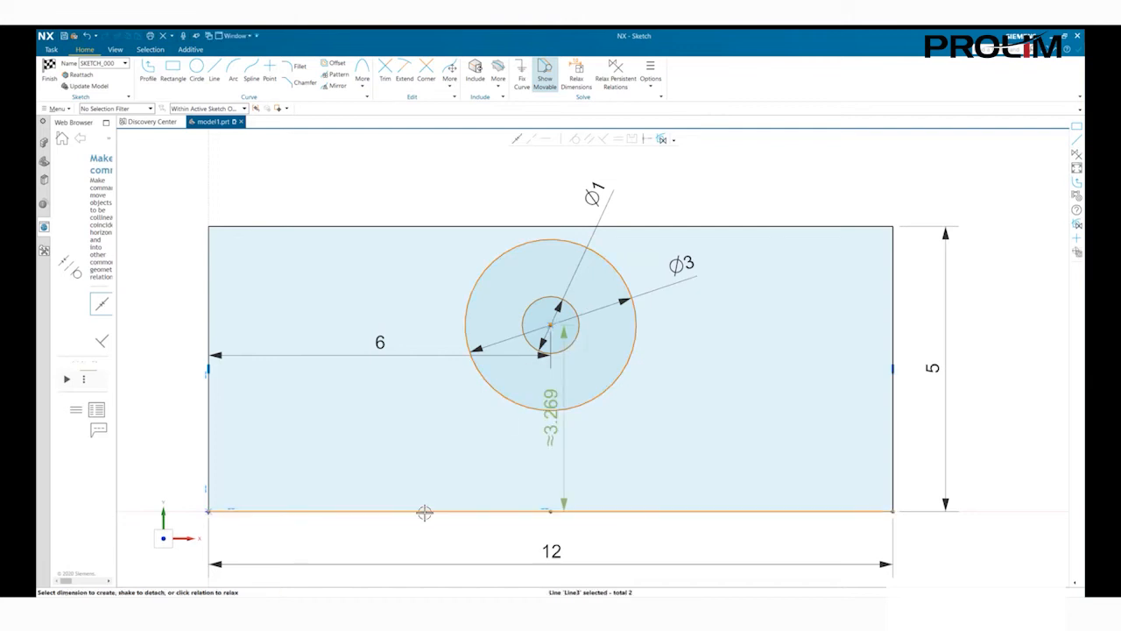
left_click(550, 427)
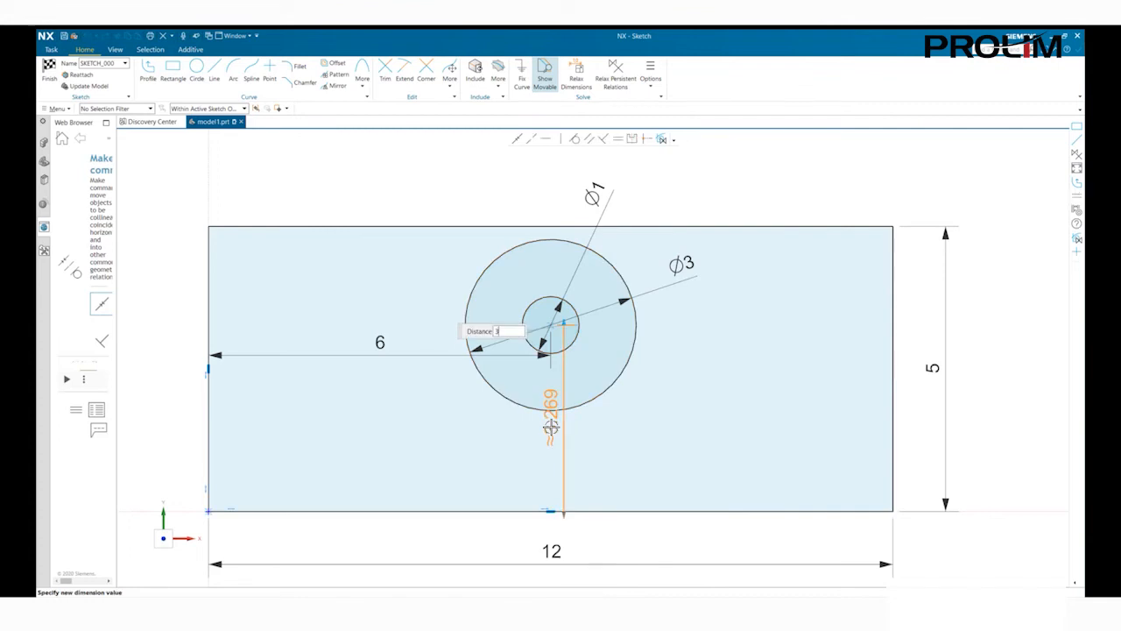
type("3")
key("Return")
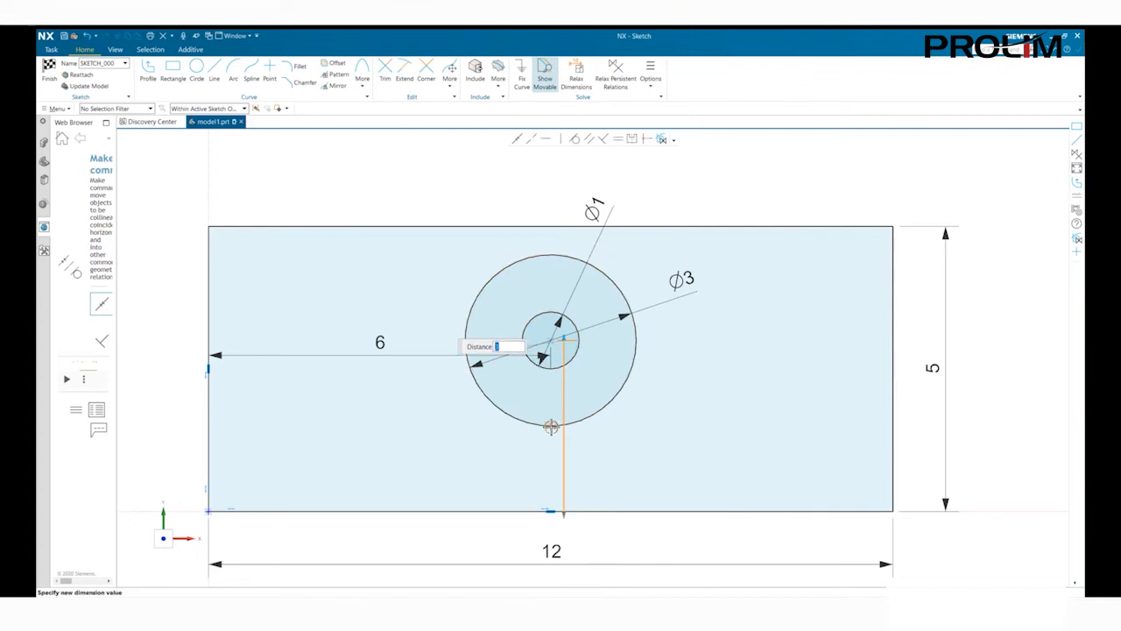
left_click(1027, 419)
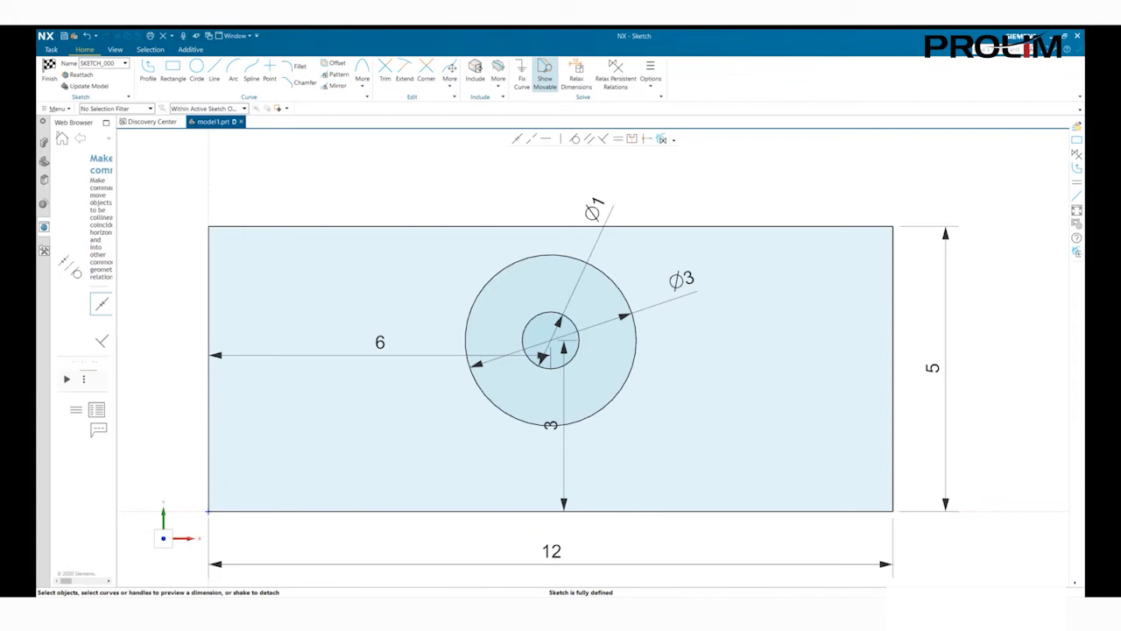
- Add a redundant height dimension of 5 to the rectangle's left edge
left_click(205, 442)
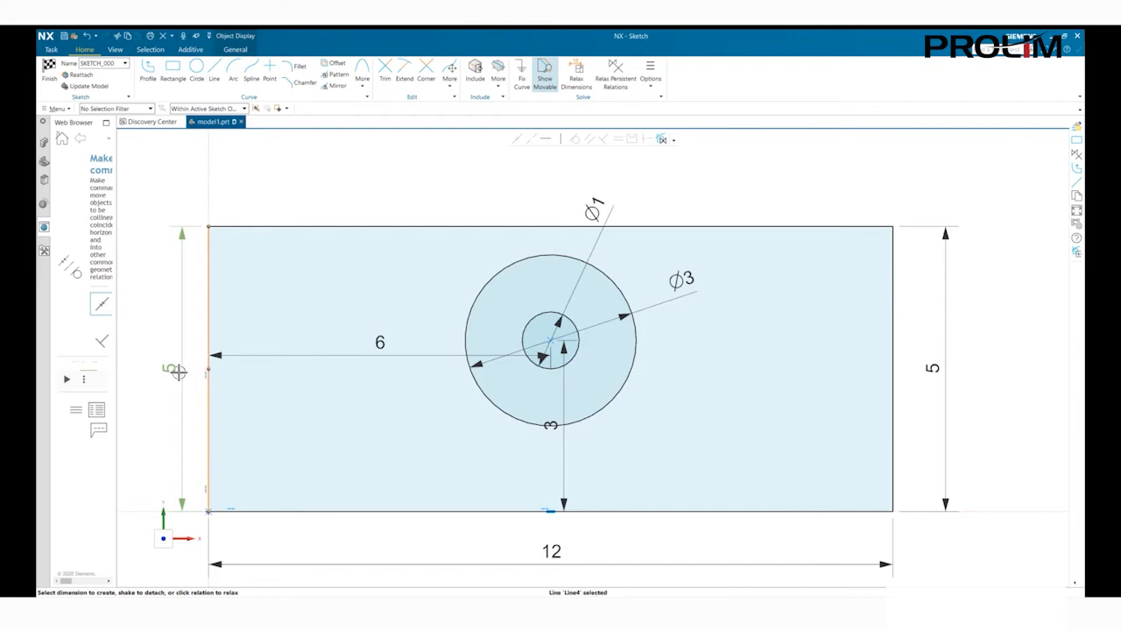
double_click(166, 366)
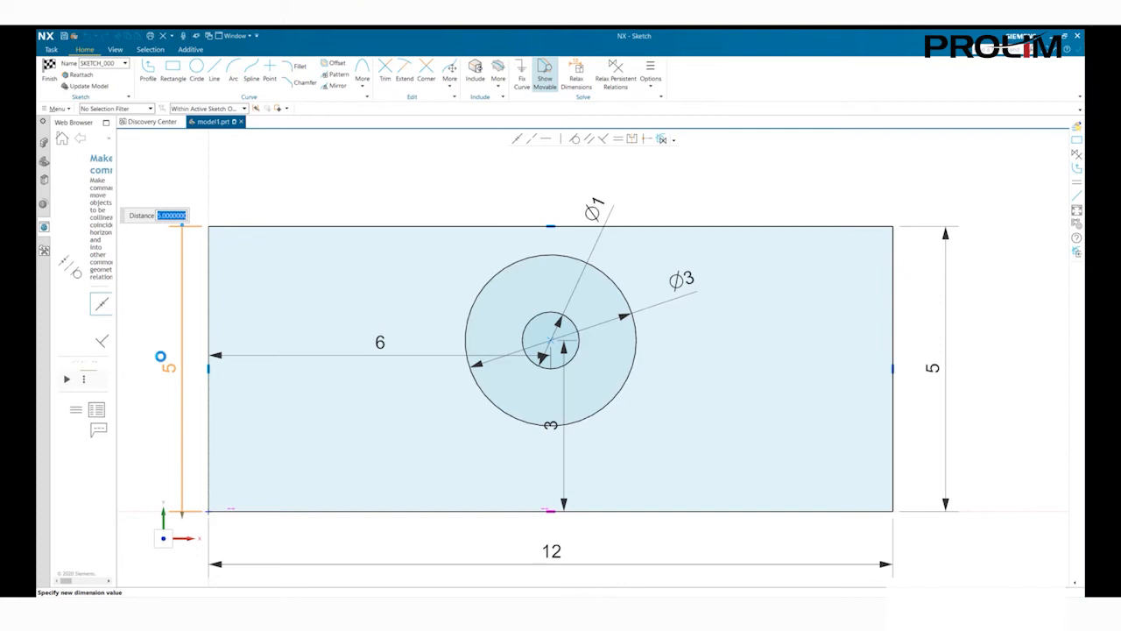
left_click(376, 194)
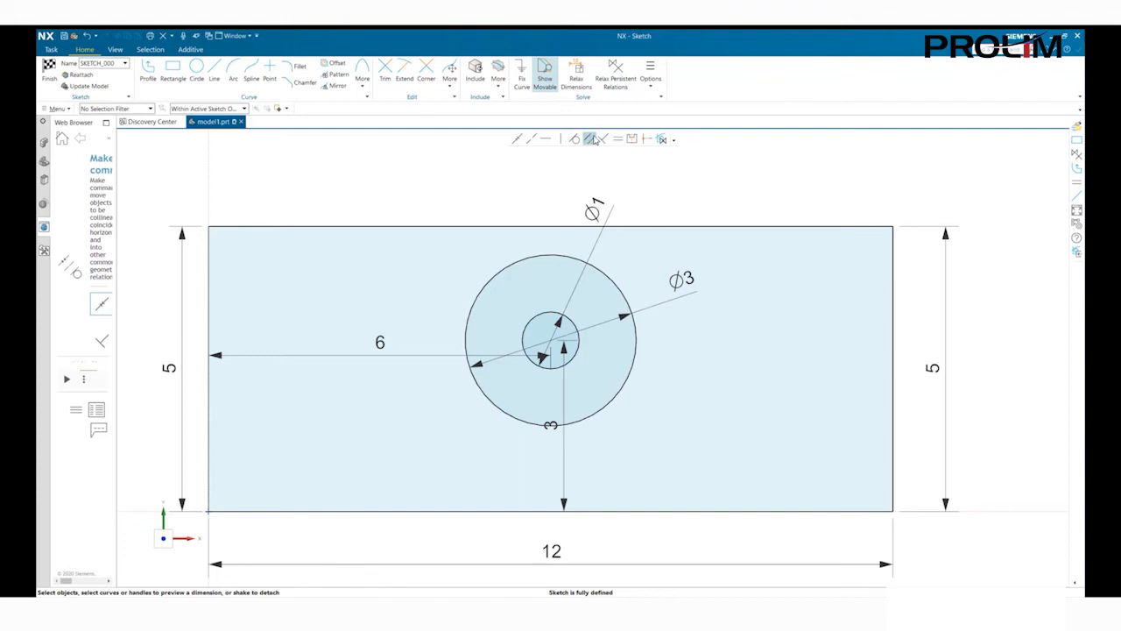
- Make the rectangle's right edge equal in length to its left edge, keeping the left edge stationary
left_click(590, 139)
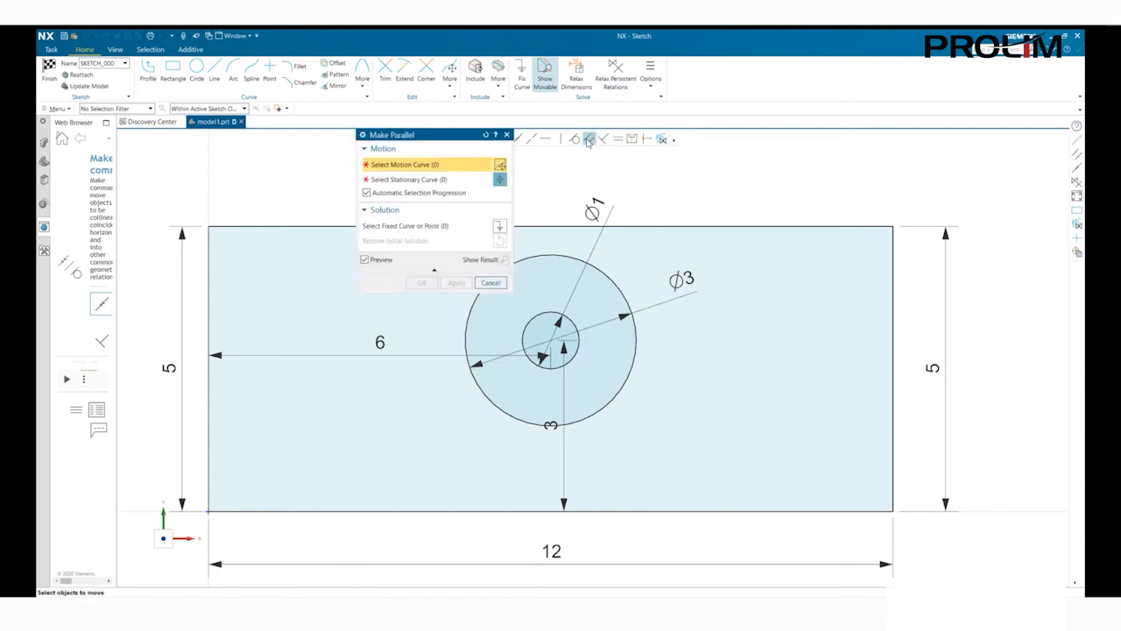
left_click(507, 135)
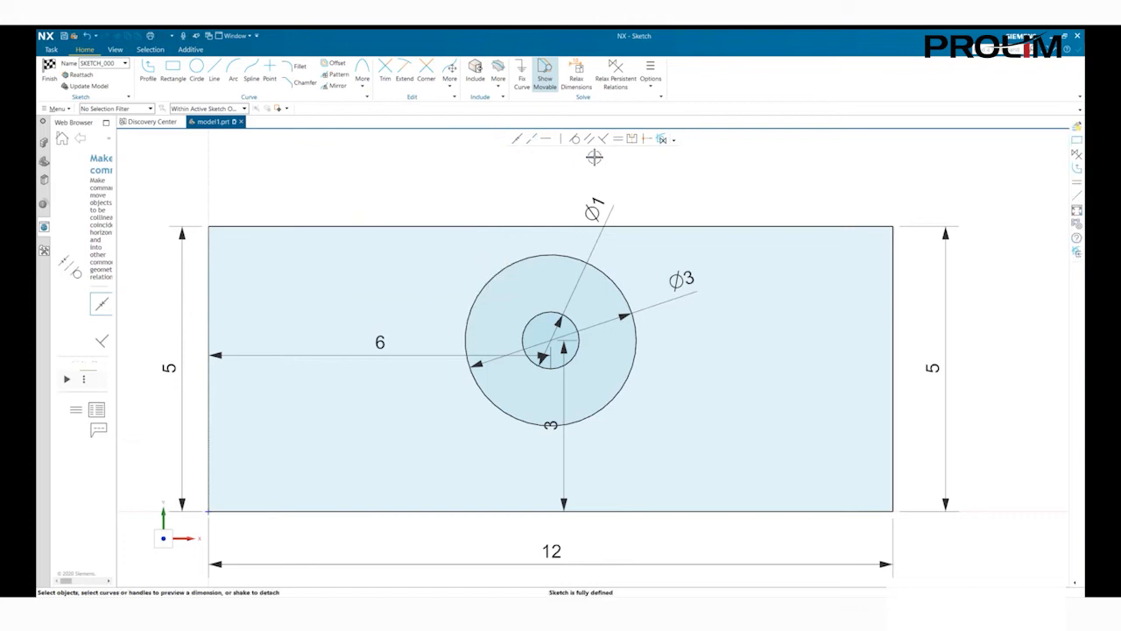
left_click(618, 141)
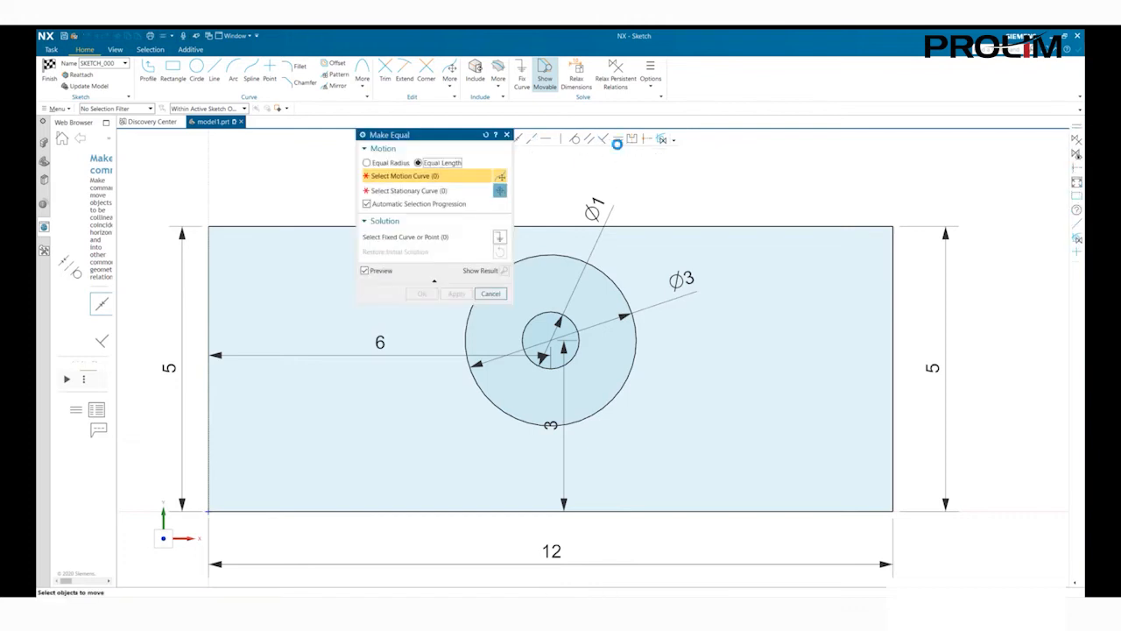
left_click(895, 268)
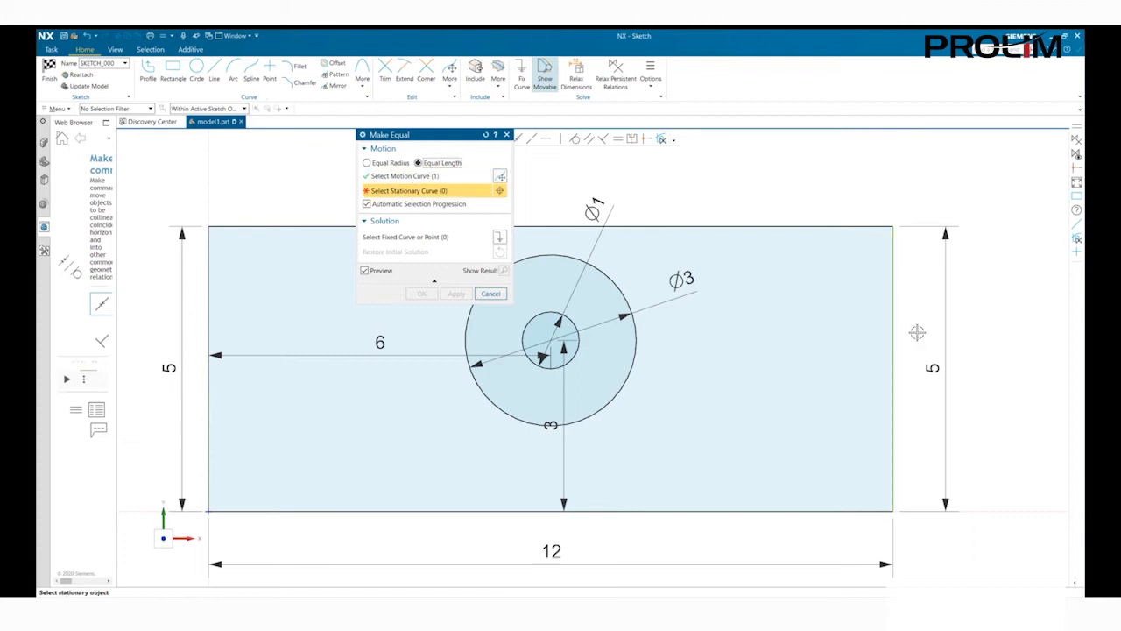
left_click(207, 291)
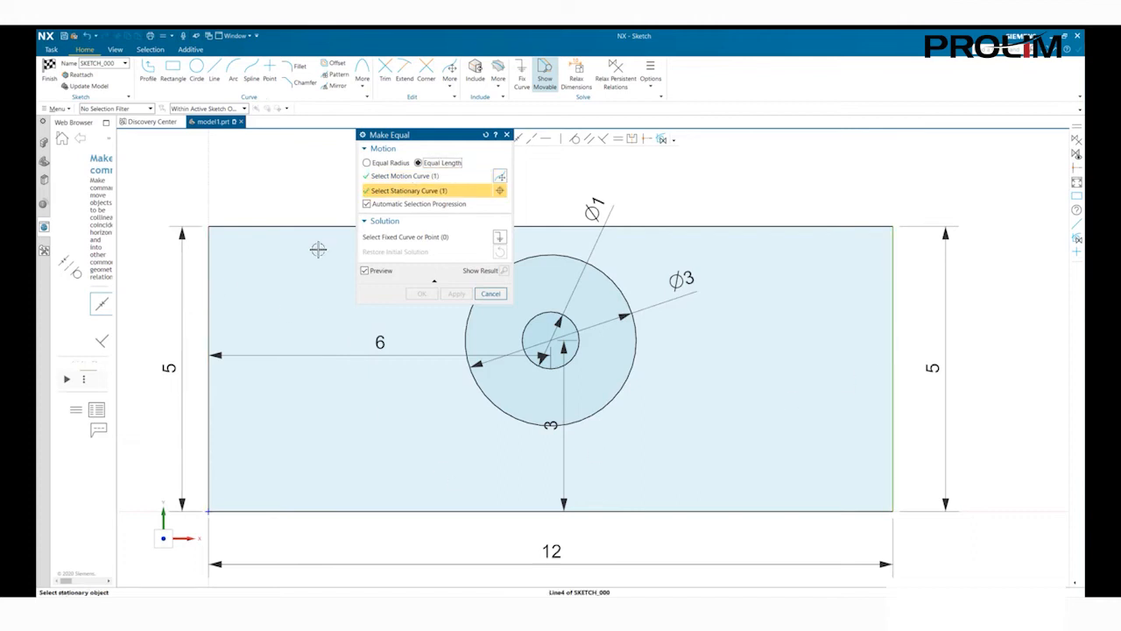
left_click(423, 294)
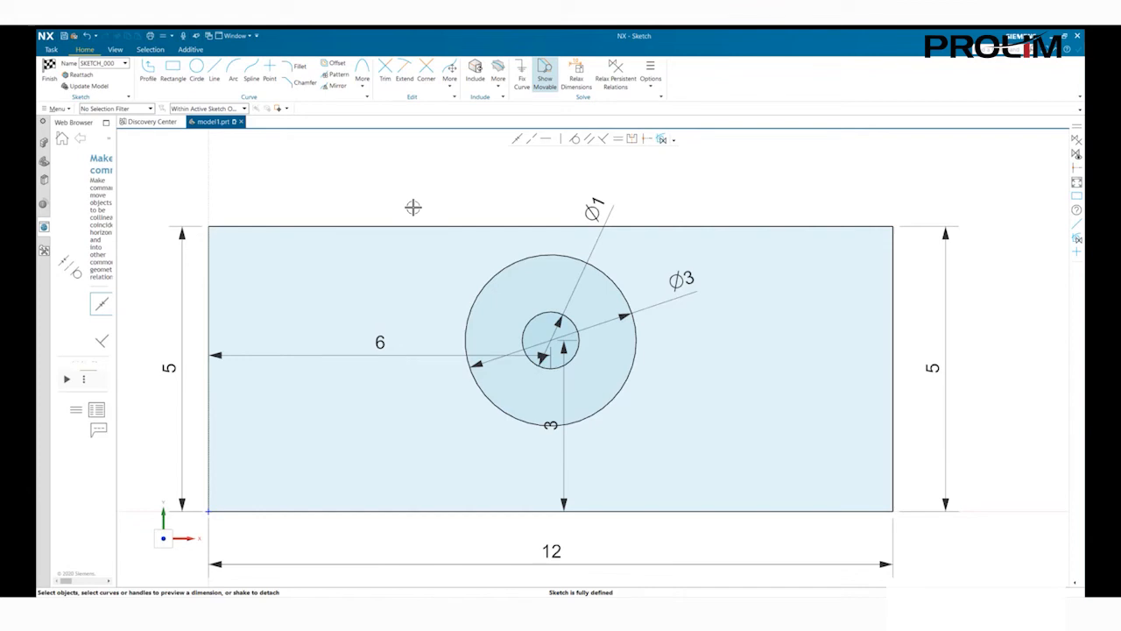
- Stretch the left edge's height dimension to 5.6 with its arrow handle, testing how the over-dimensioned sketch solves
left_click(180, 258)
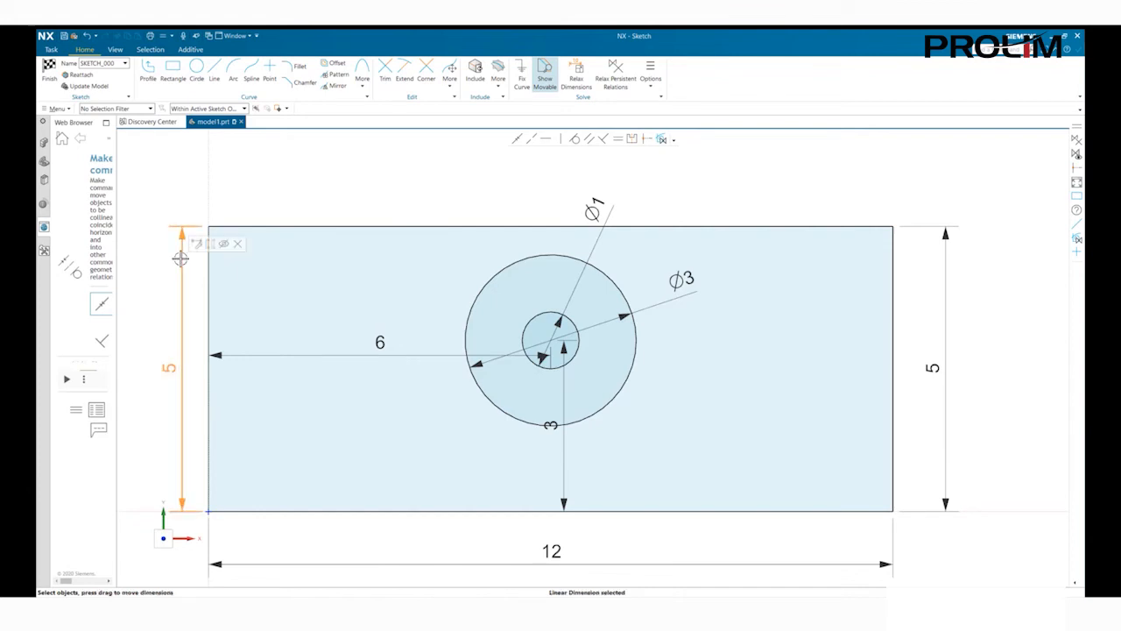
double_click(180, 259)
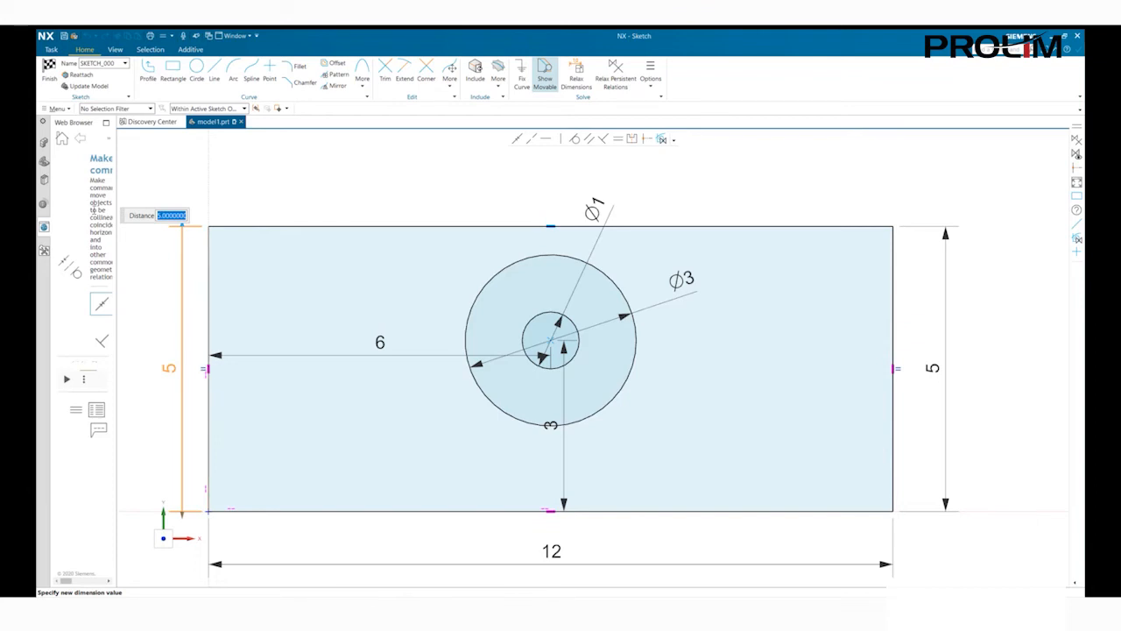
left_click_drag(127, 217, 331, 169)
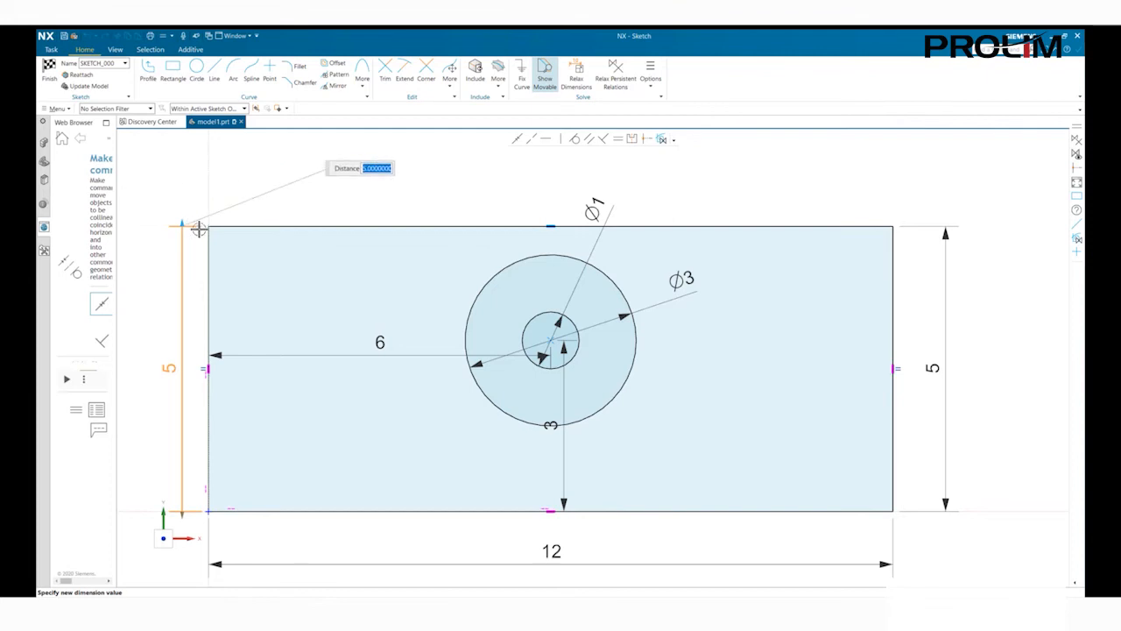
left_click_drag(183, 214, 182, 182)
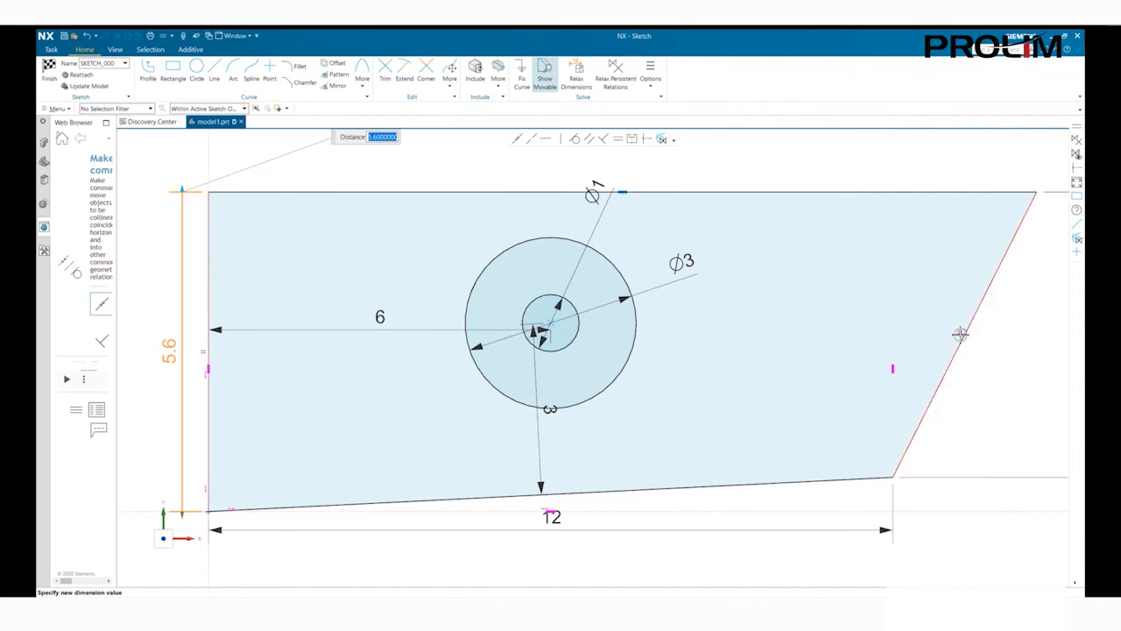
scroll(926, 377, "down", 5)
scroll(993, 379, "up", 3)
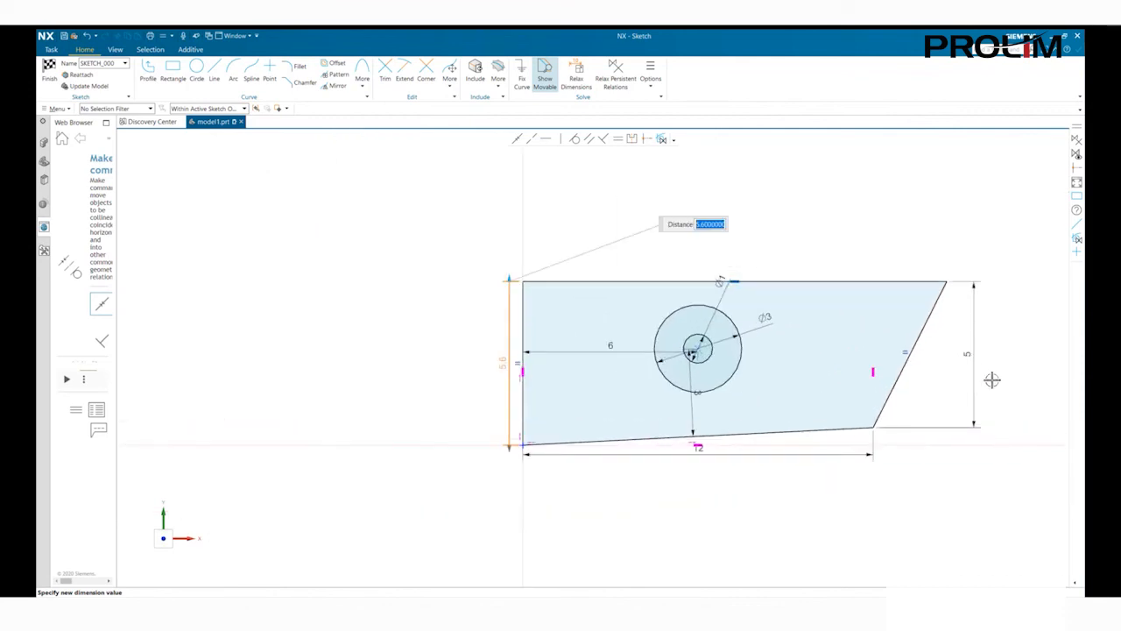
scroll(993, 379, "up", 1)
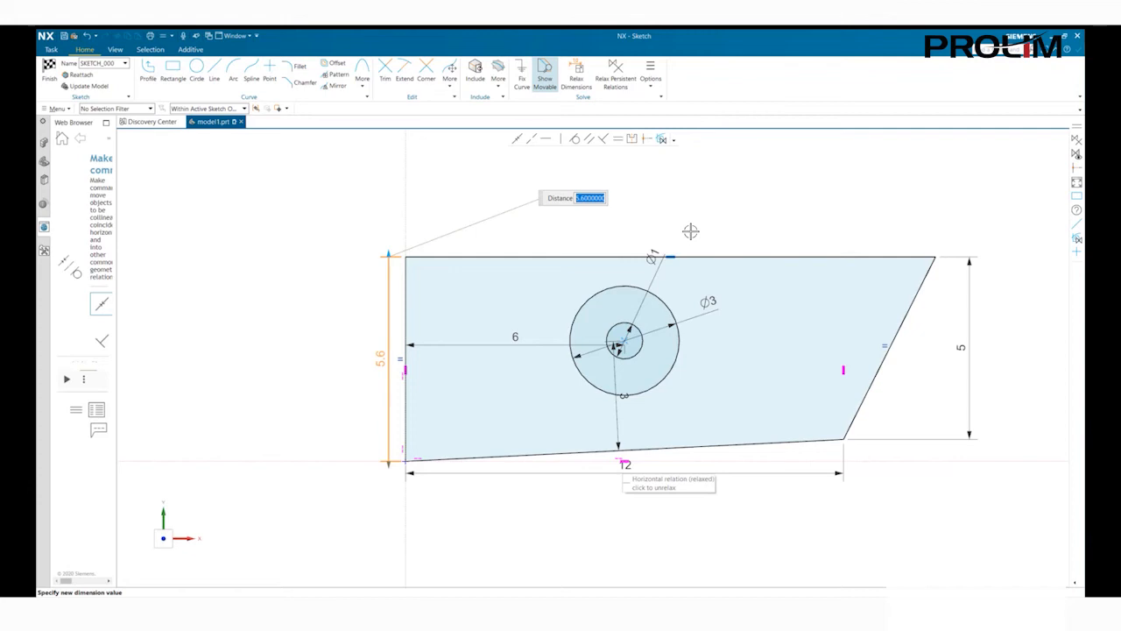
key("Return")
scroll(592, 220, "up", 1)
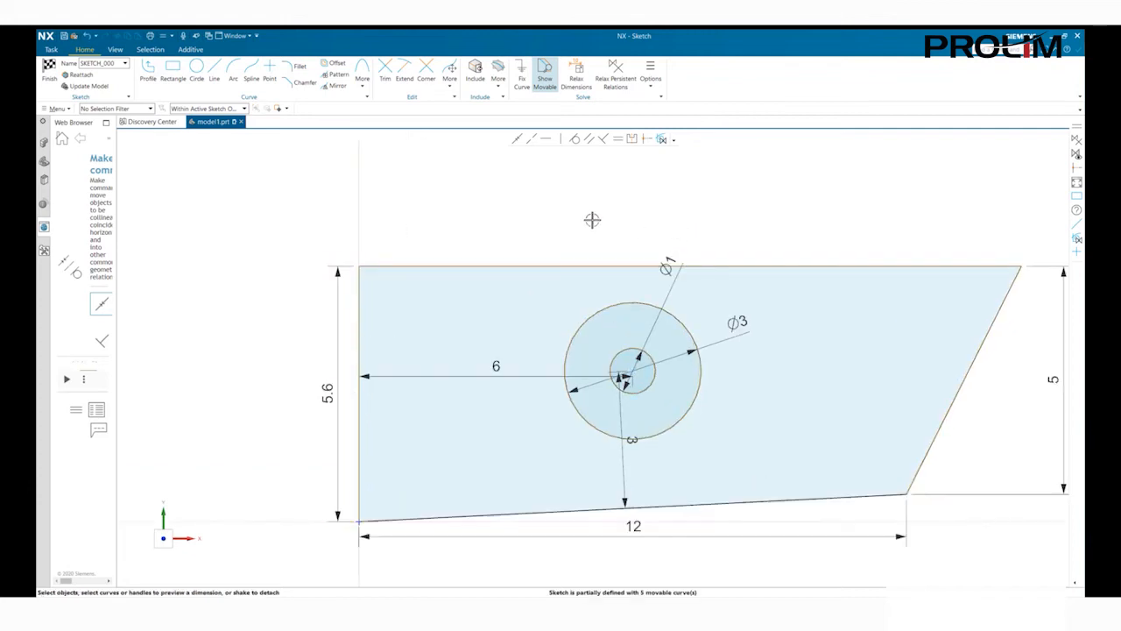
- Undo the last change to the left edge's height dimension
right_click(593, 220)
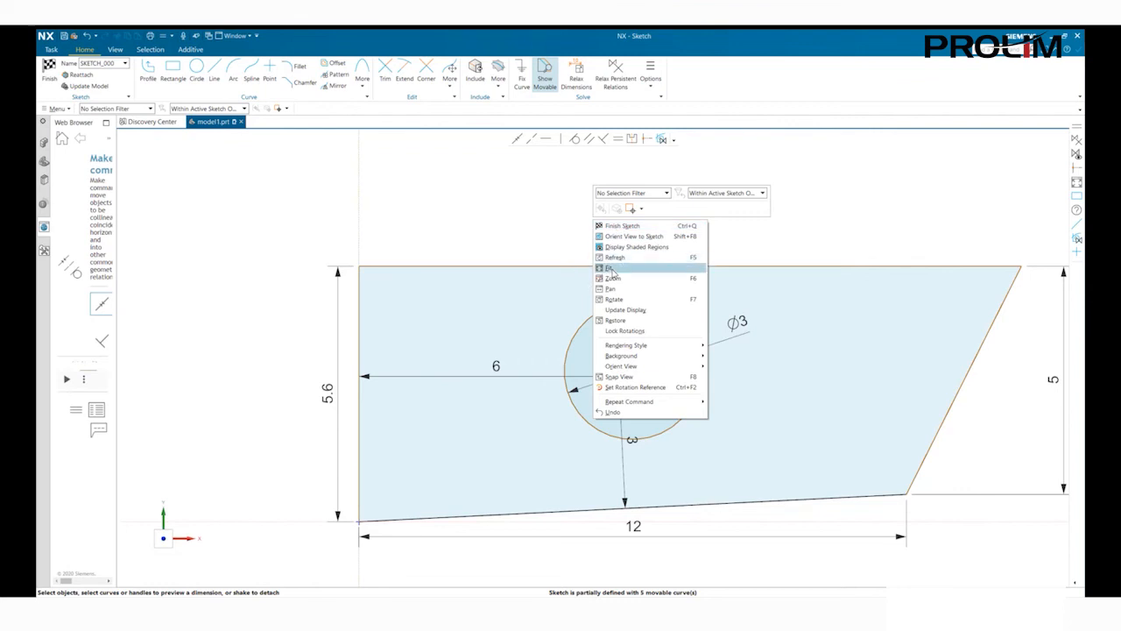
left_click(614, 267)
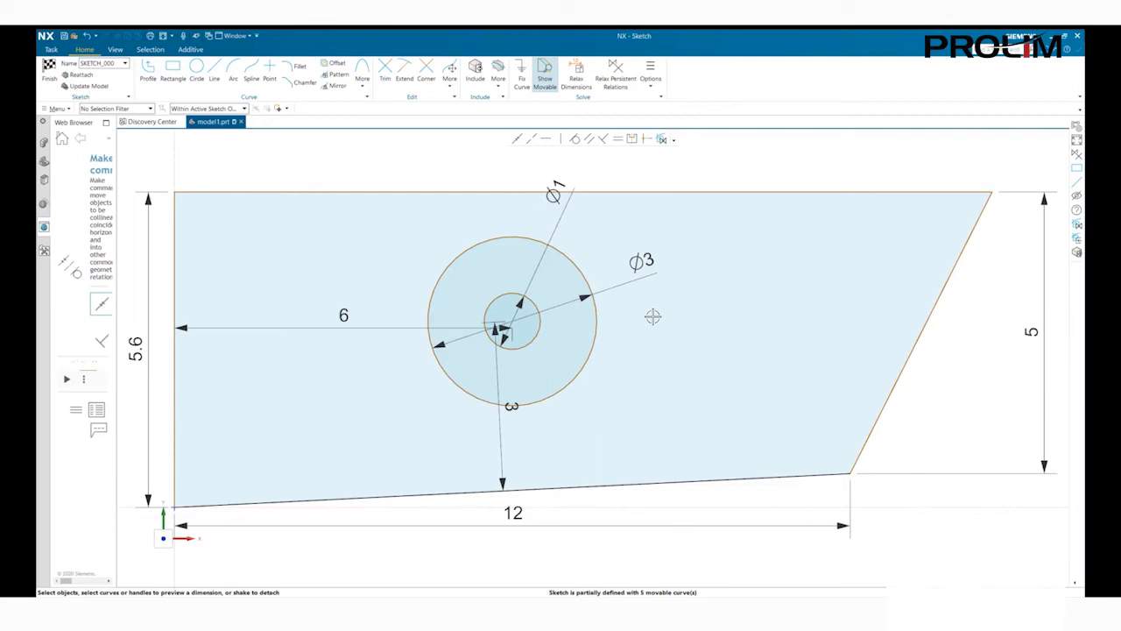
left_click(89, 36)
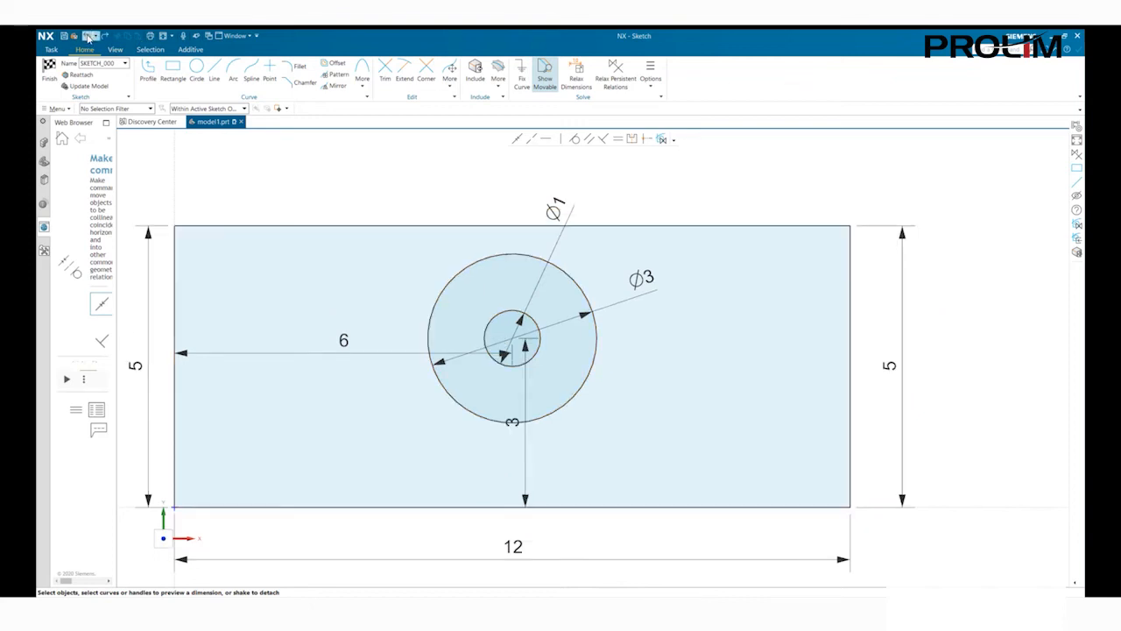
- Undo back past the left edge's height dimension and add the redundant dimension to the left edge again
left_click(89, 36)
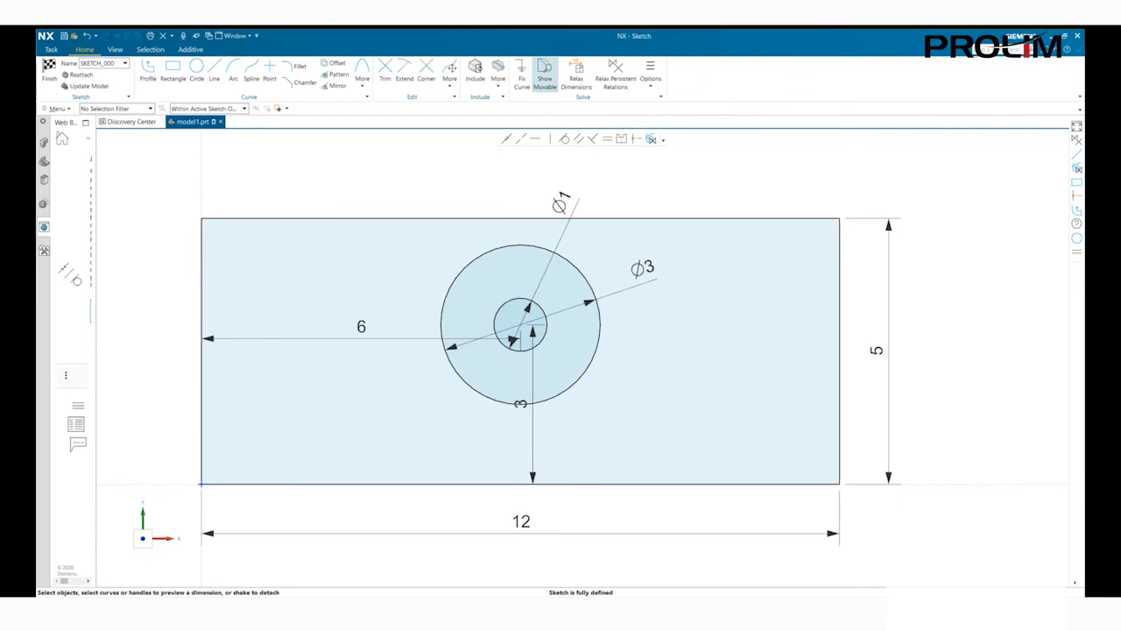
left_click(202, 279)
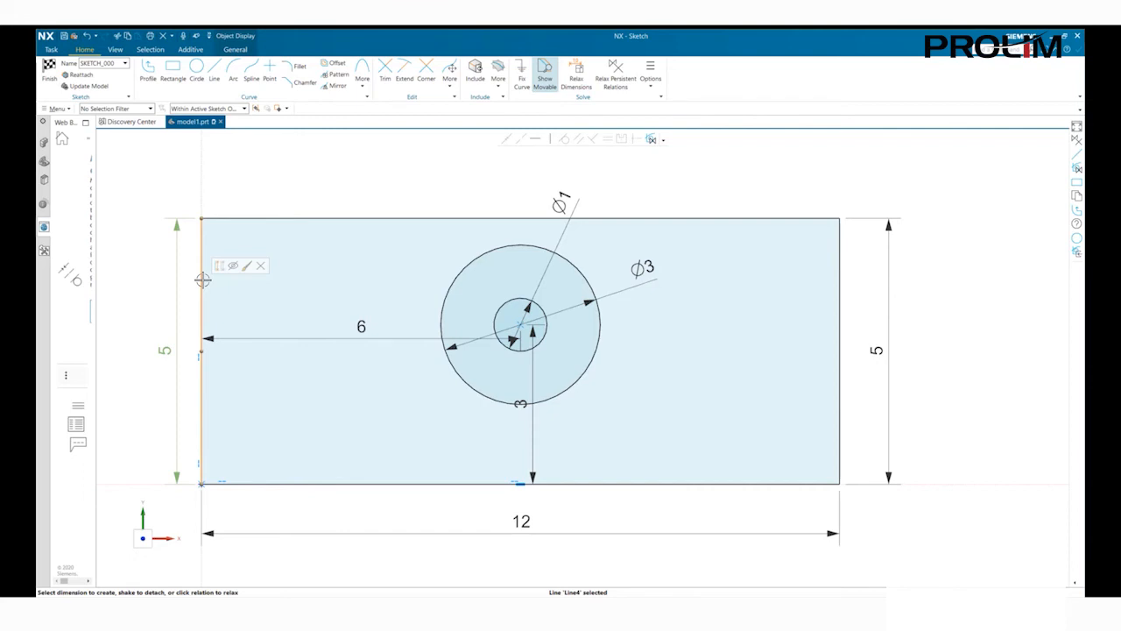
left_click(166, 352)
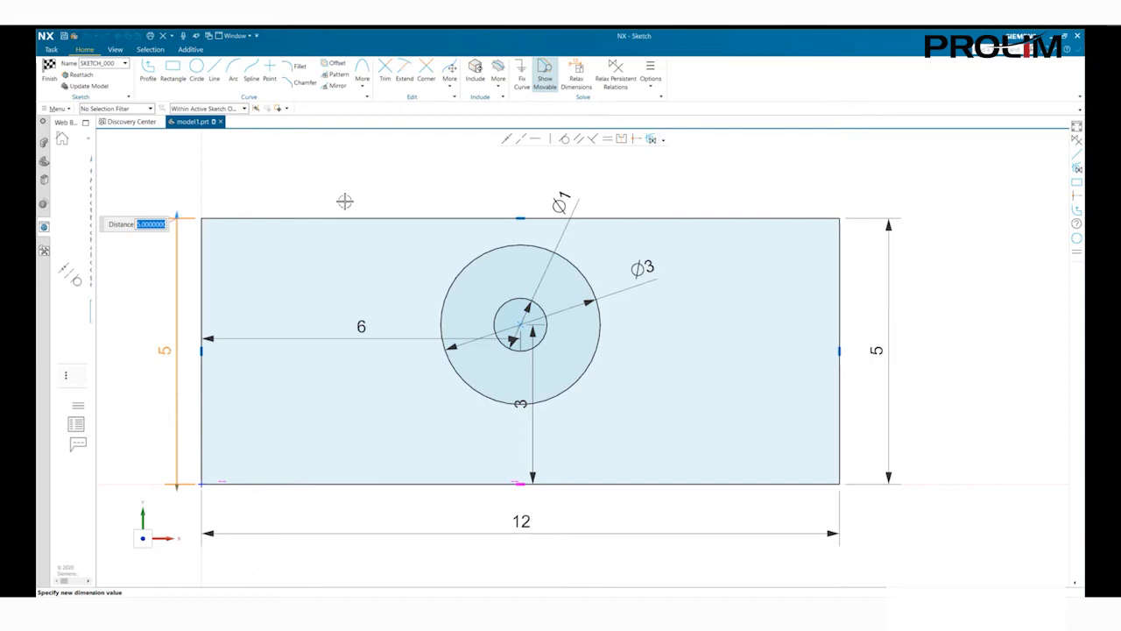
- Try keeping the bottom edge horizontal while stretching the left edge's height to 6.05 with its handle, and undo the stretch
left_click(520, 482)
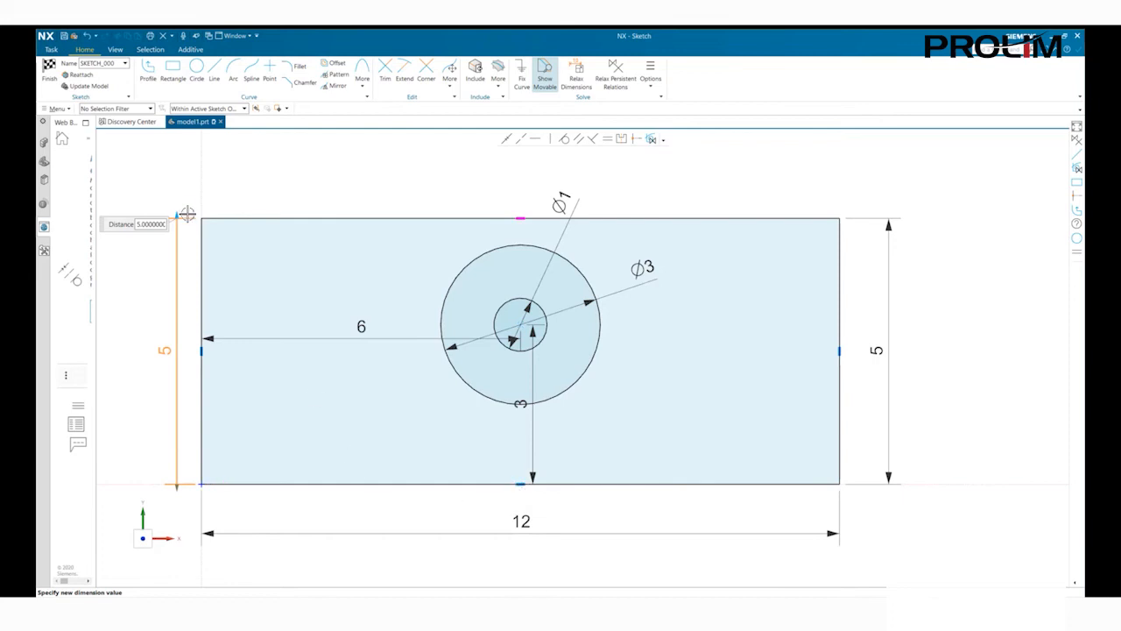
left_click_drag(176, 217, 175, 153)
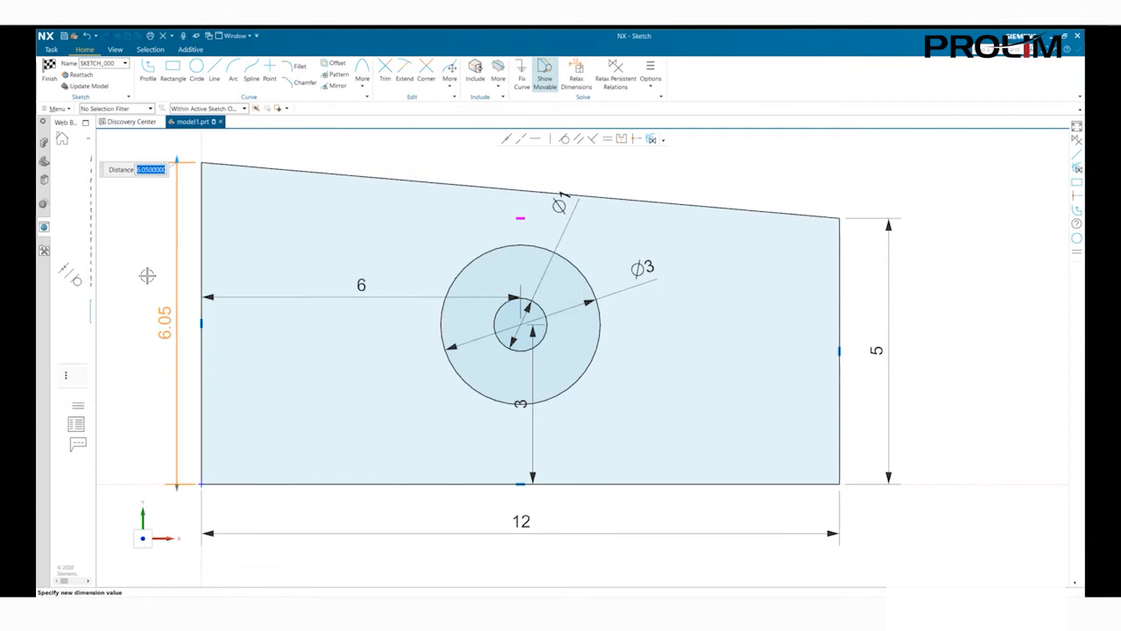
left_click(87, 35)
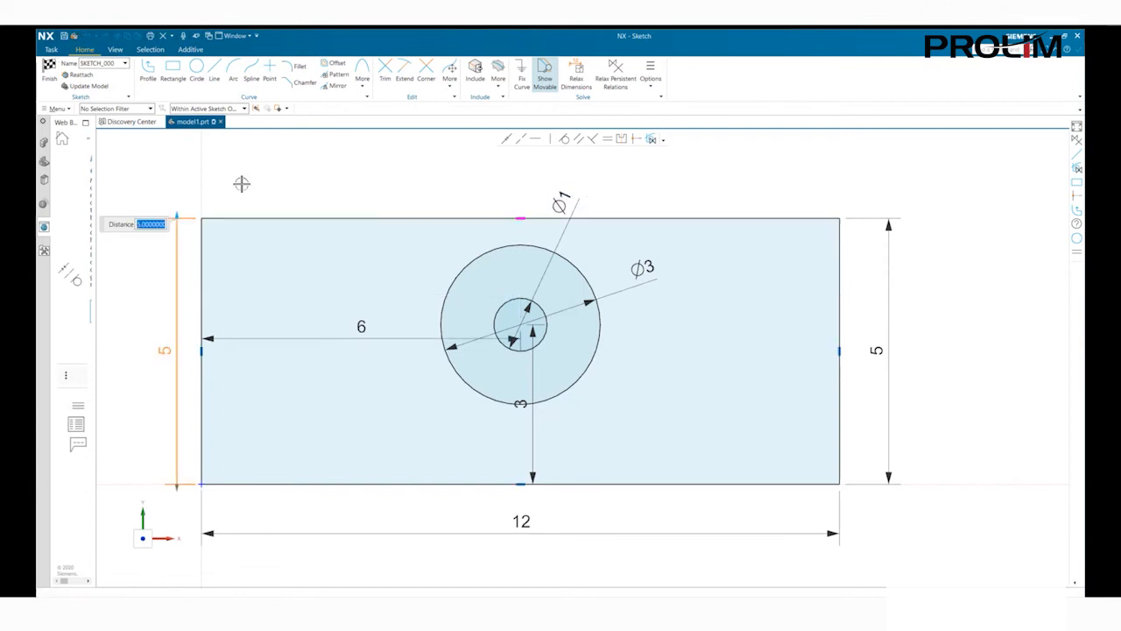
left_click(138, 288)
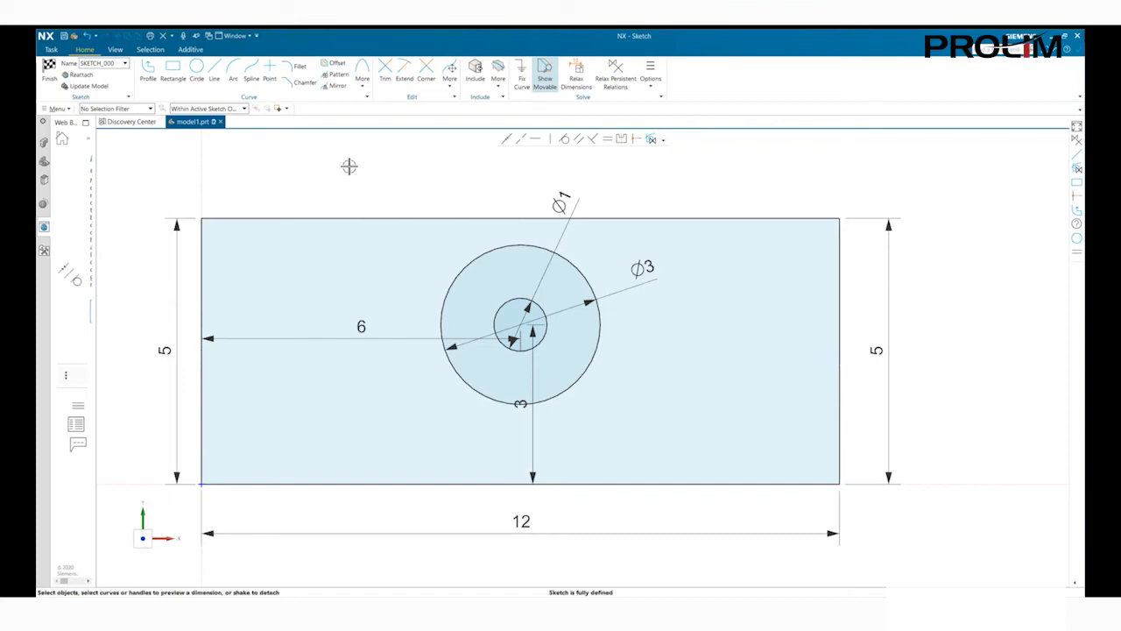
- Fix the bottom edge of the rectangle in place with Fix Curve
left_click(520, 82)
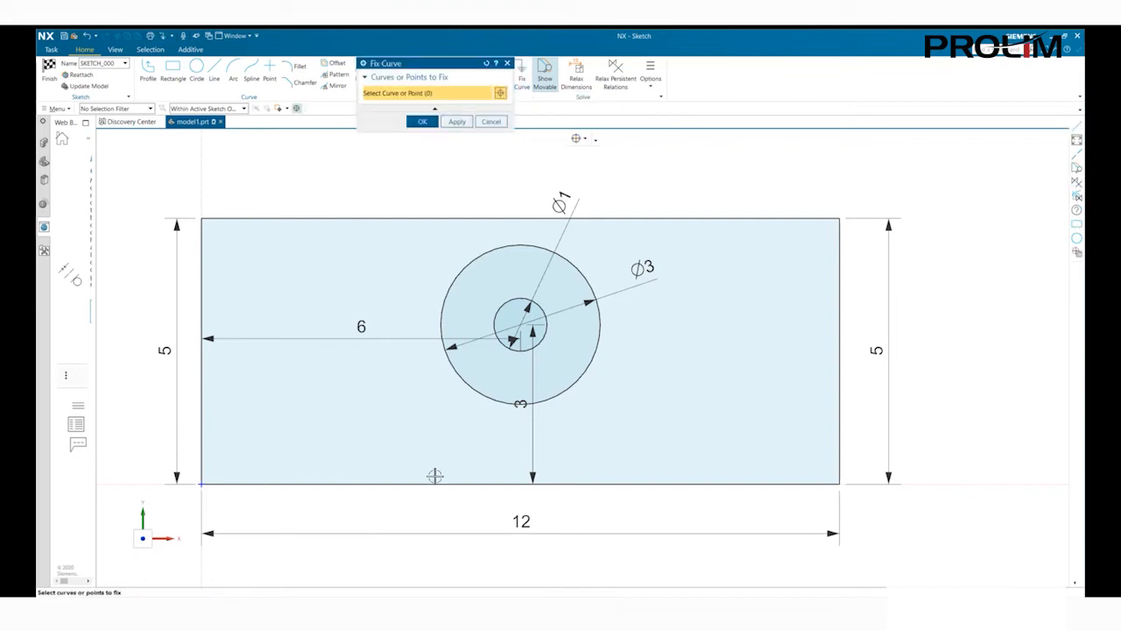
left_click(432, 483)
left_click(422, 121)
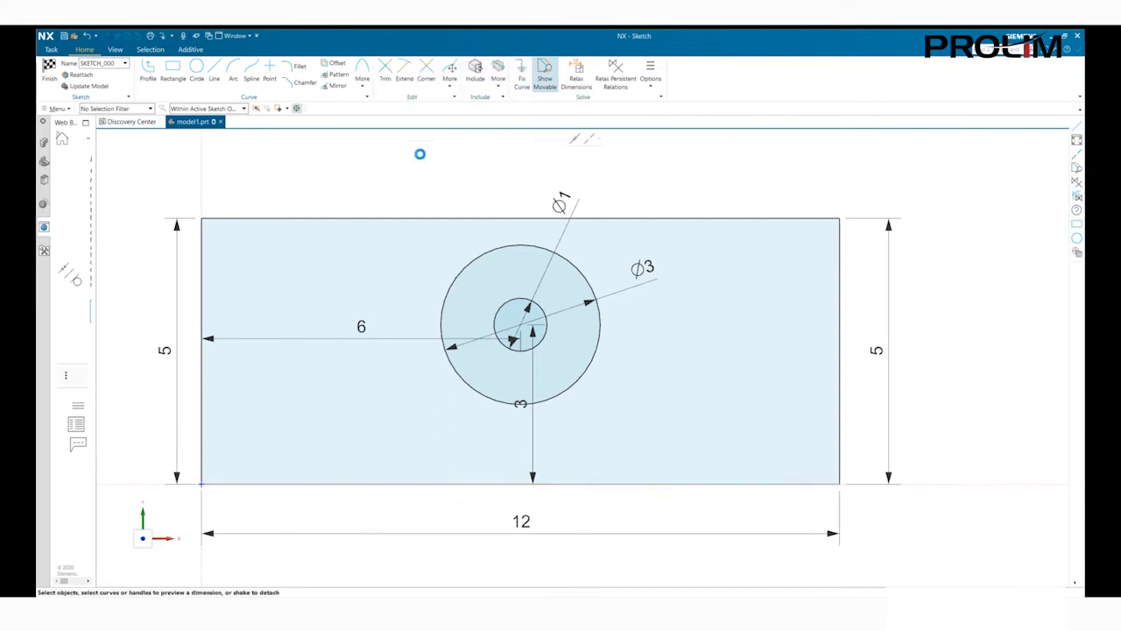
- Set the left edge's height dimension to 6, relaxing the top edge's horizontal relation
left_click(166, 348)
double_click(166, 348)
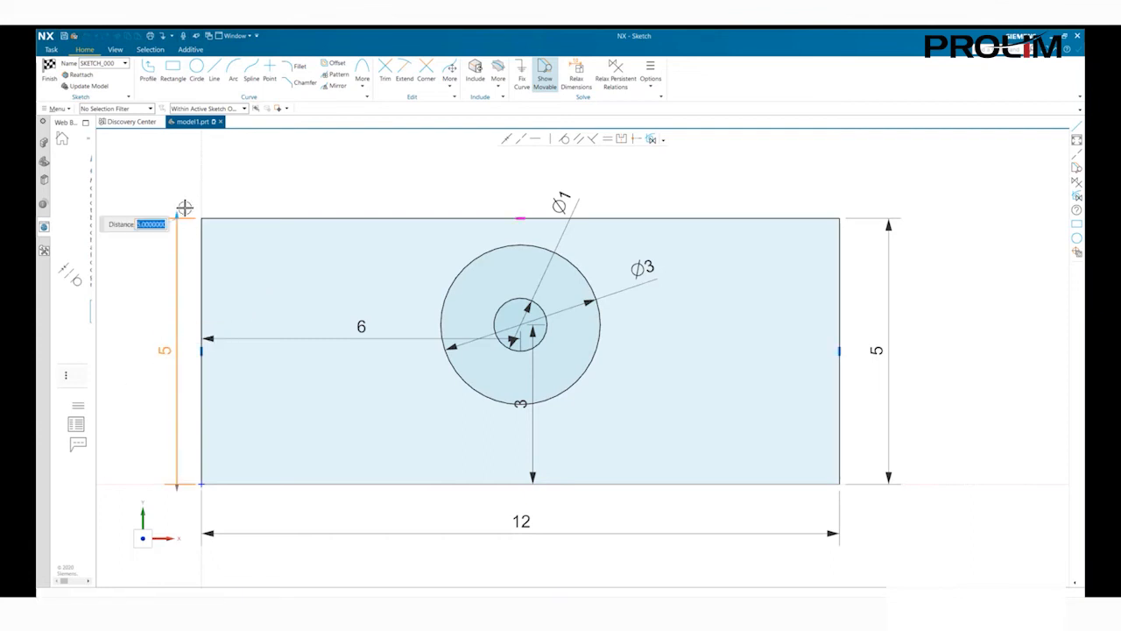
type("6")
key("Return")
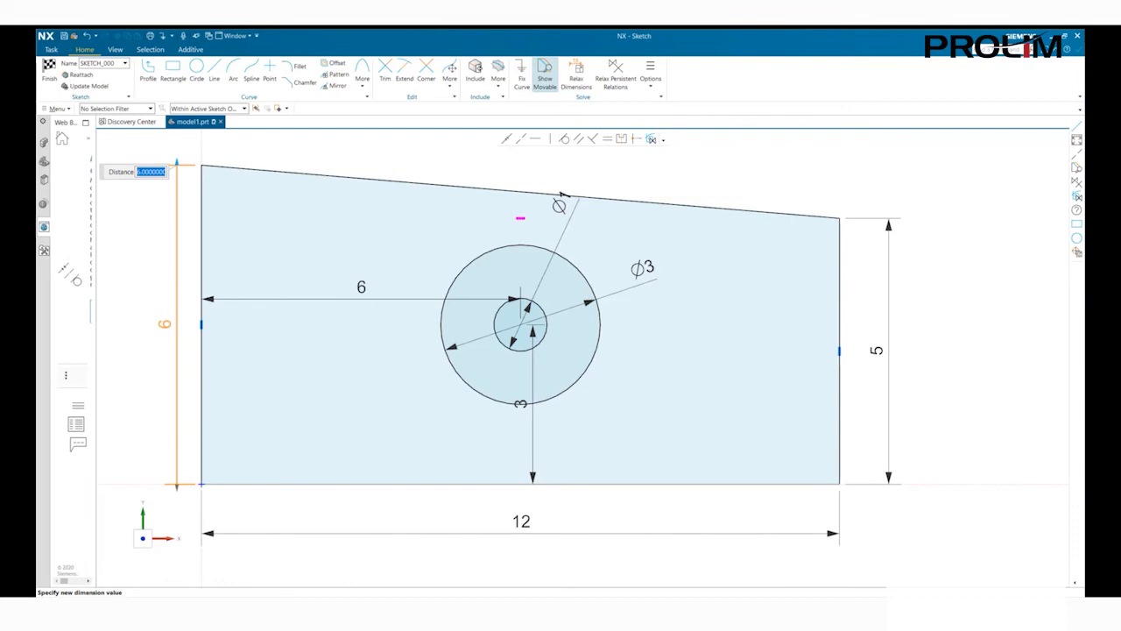
key("Return")
right_click(165, 324)
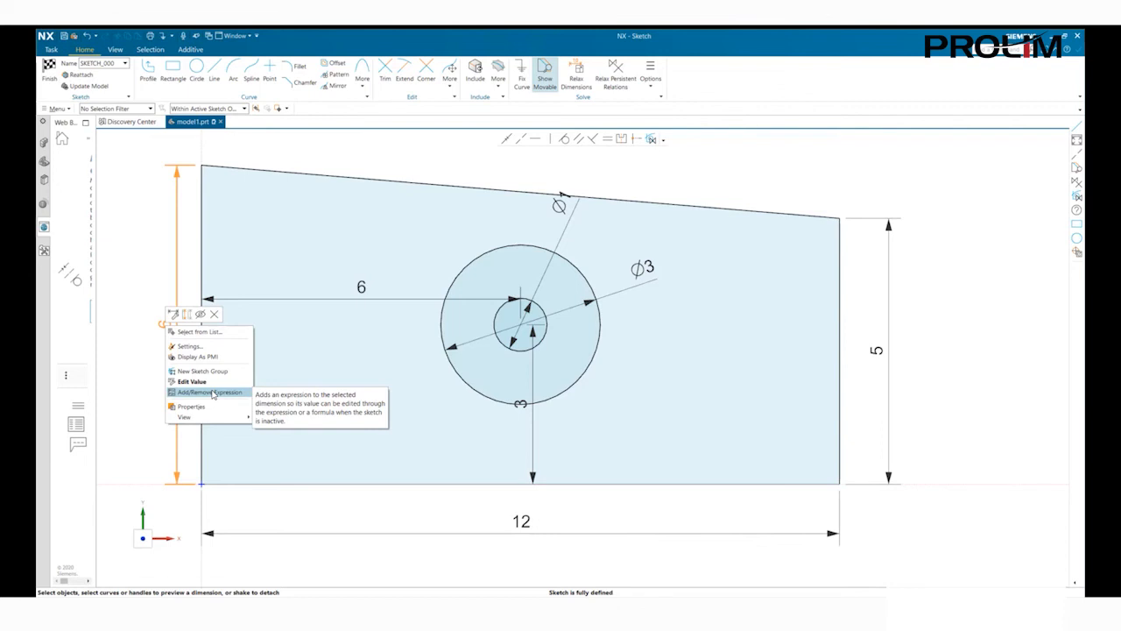
left_click(120, 387)
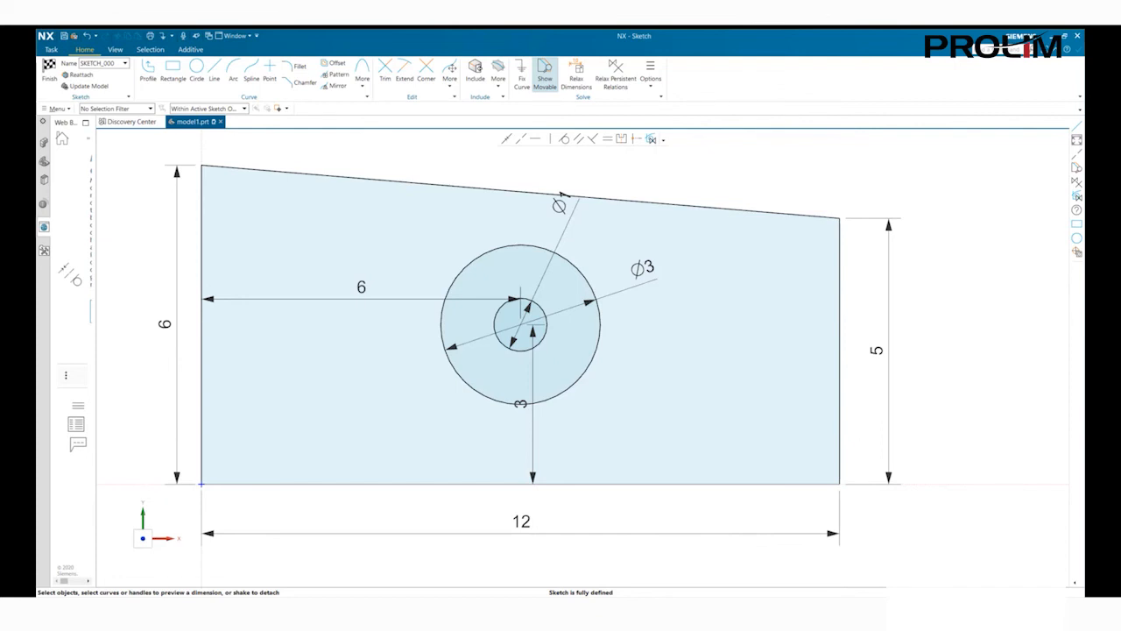
- Draw a vertical line through the circles from the sloped top edge's midpoint to the bottom edge's midpoint
left_click(214, 79)
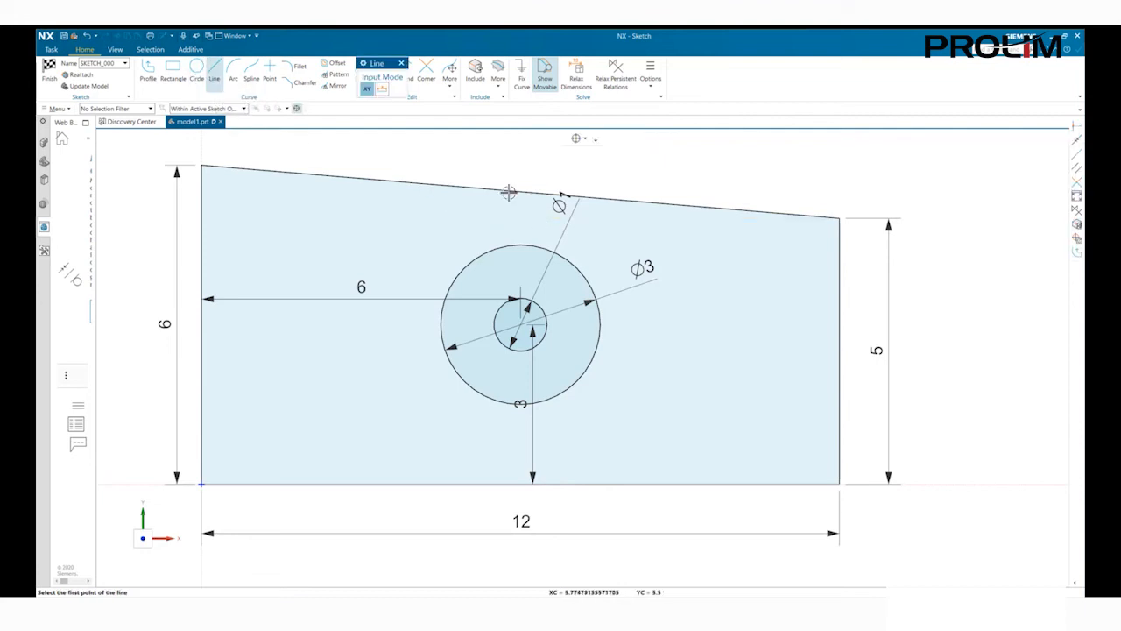
left_click(521, 190)
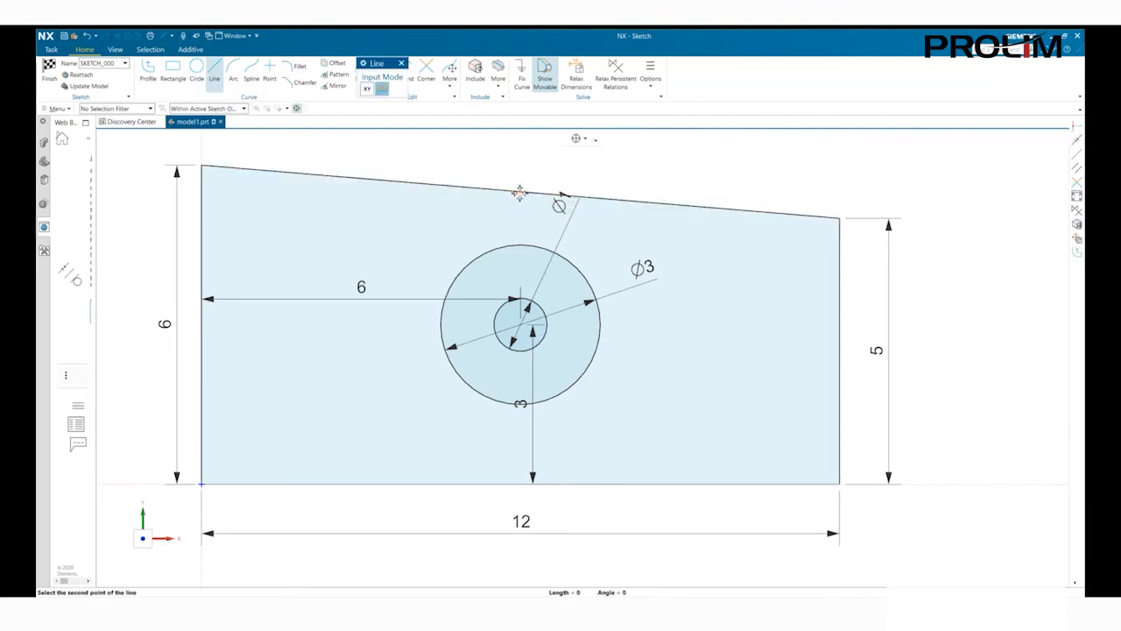
left_click(521, 483)
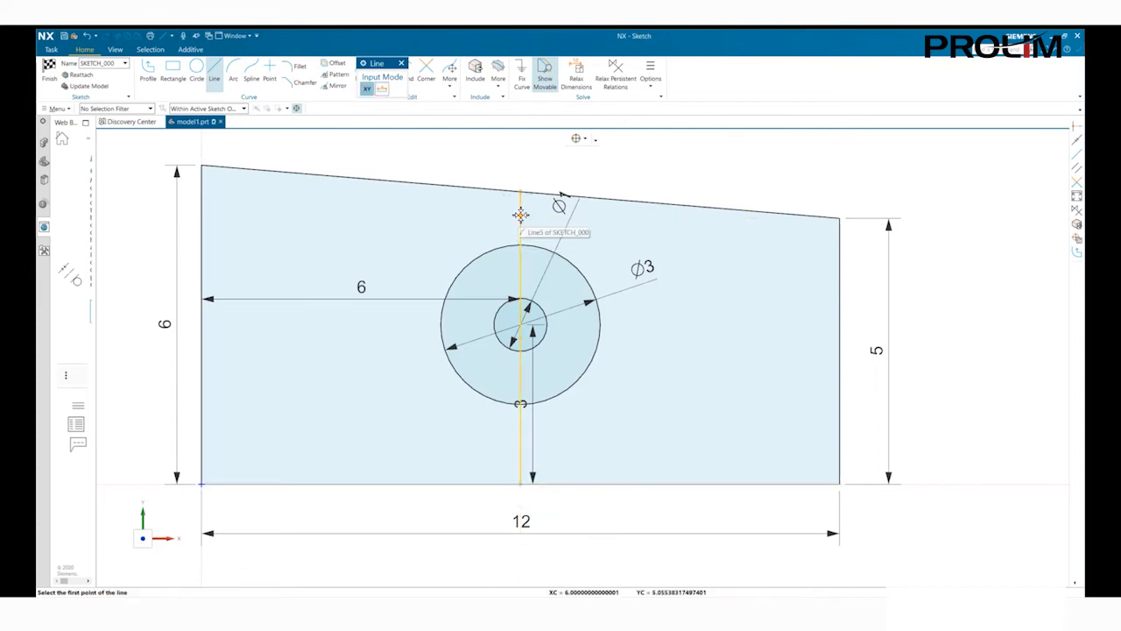
right_click(520, 167)
key("Escape")
key("Escape")
- Convert the vertical line through the circles to a reference line
scroll(494, 158, "up", 1)
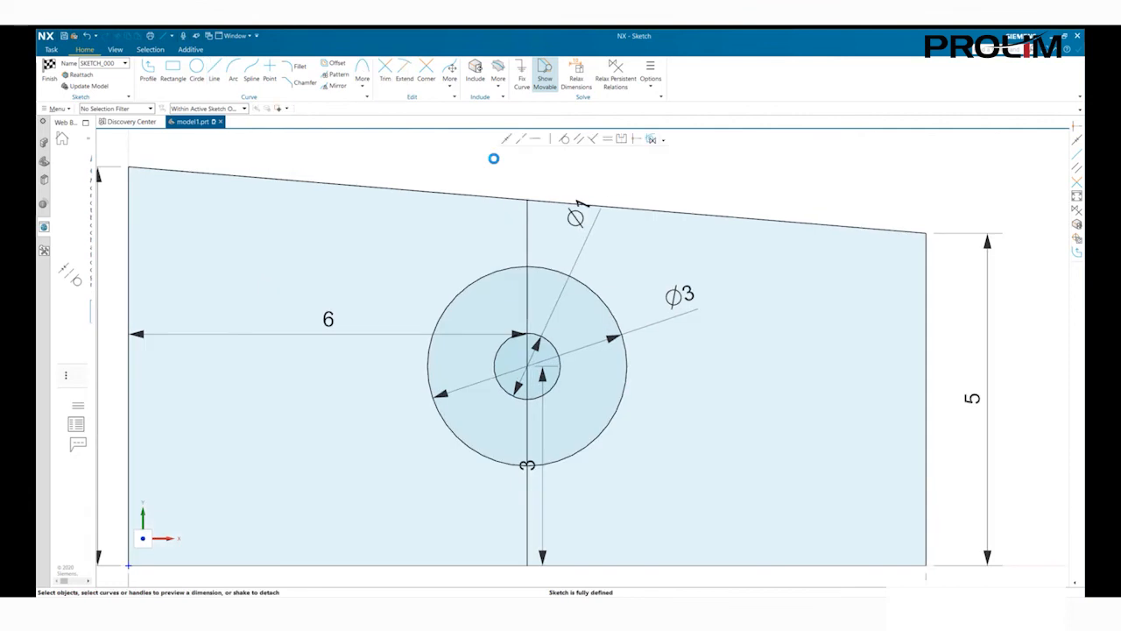
left_click(529, 240)
left_click(544, 233)
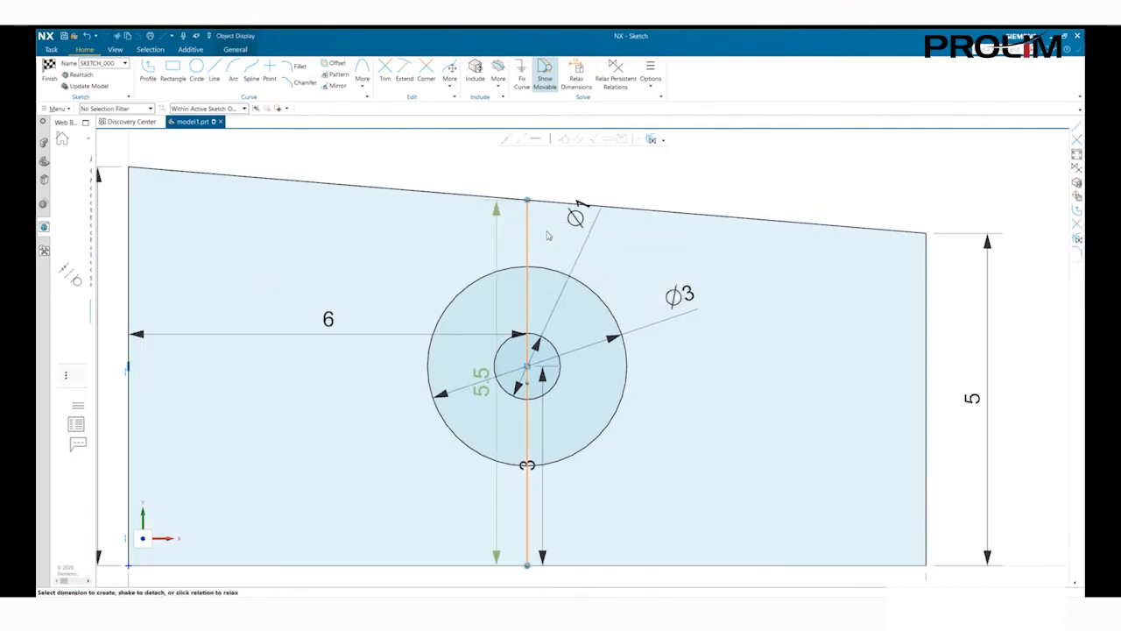
scroll(548, 233, "down", 2)
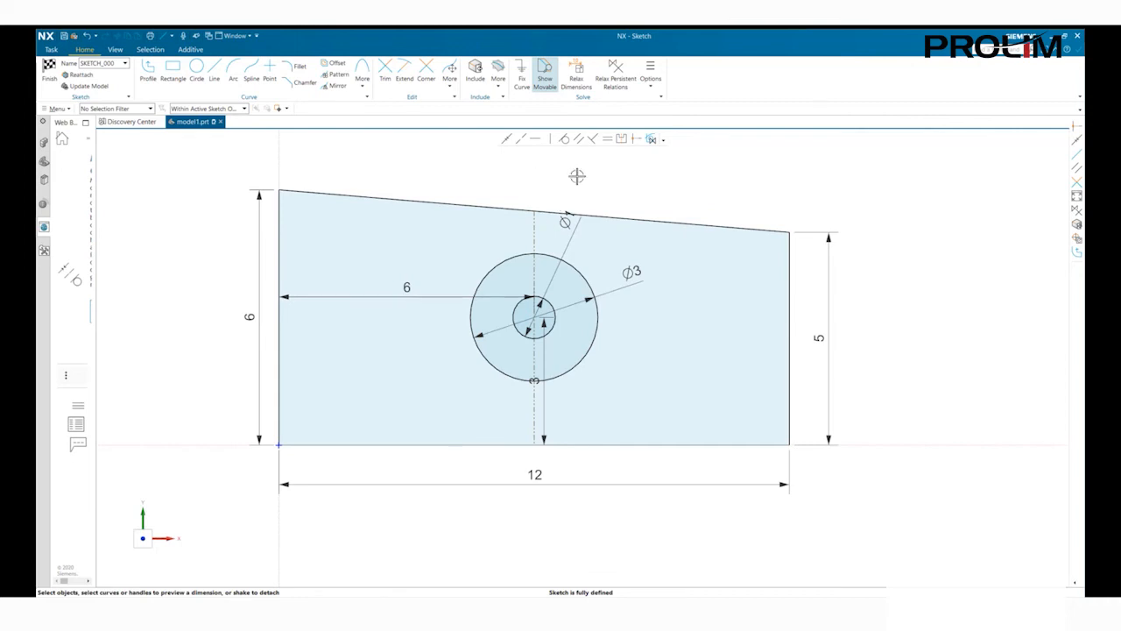
- Align the reference line's upper endpoint to the midpoint of the sloped top edge with Make Midpoint Aligned
scroll(577, 176, "up", 2)
left_click(524, 223)
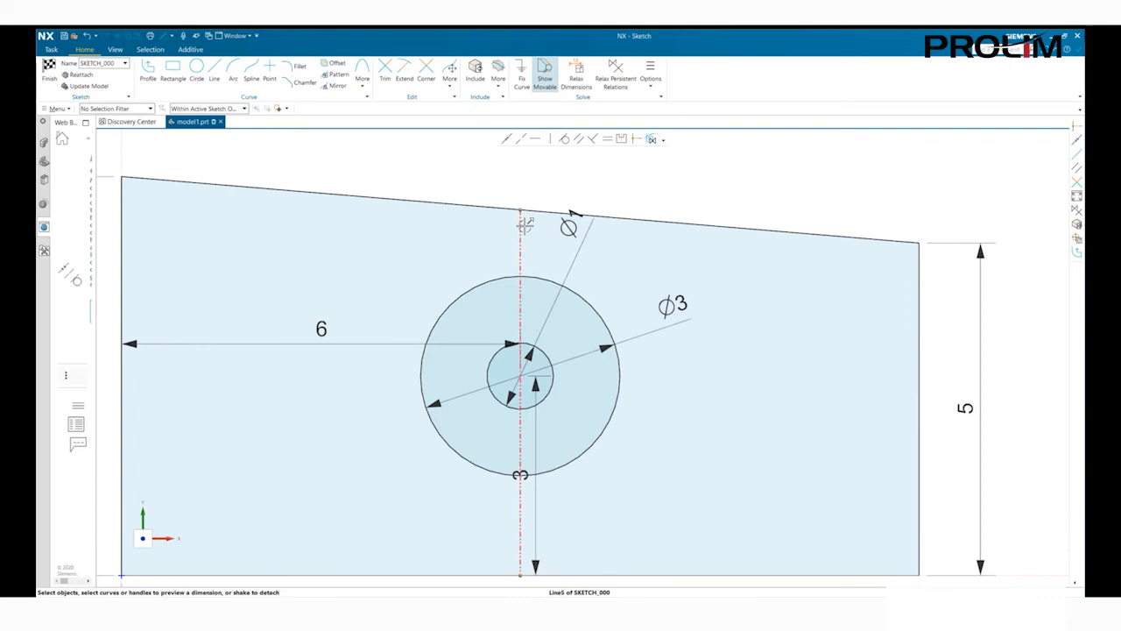
scroll(522, 208, "up", 2)
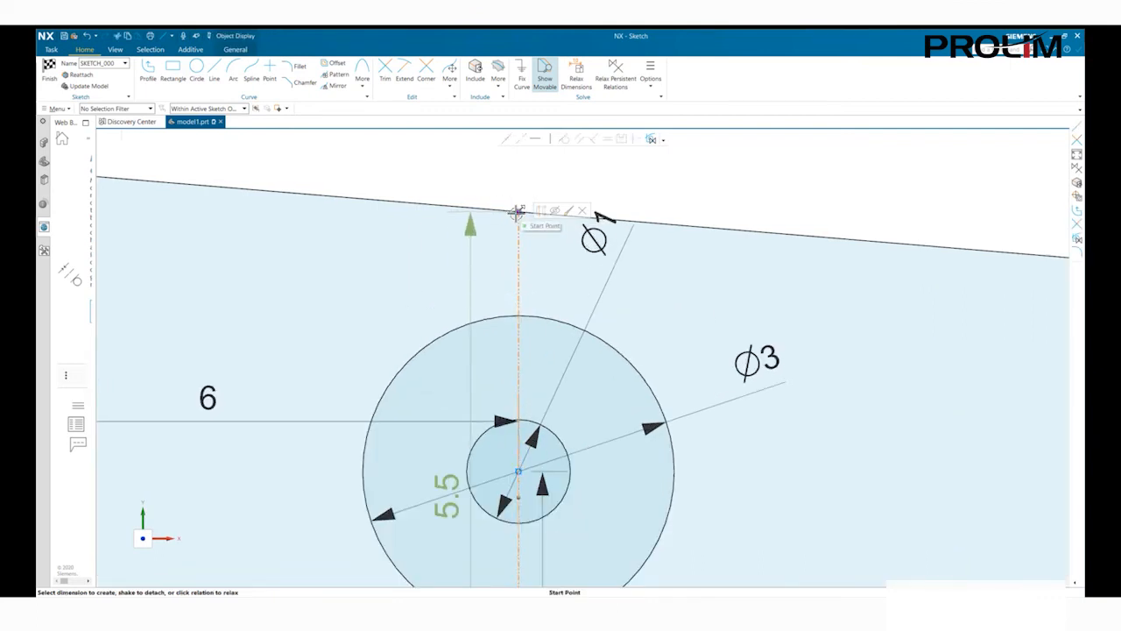
scroll(521, 207, "up", 2)
scroll(521, 208, "down", 2)
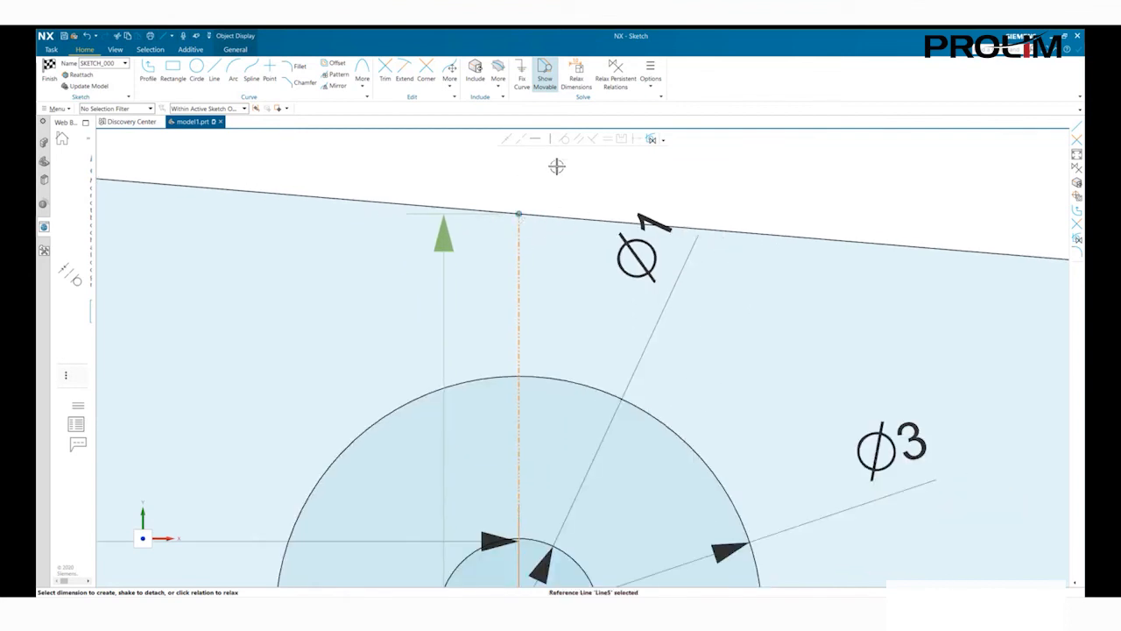
left_click(520, 213)
left_click(537, 215)
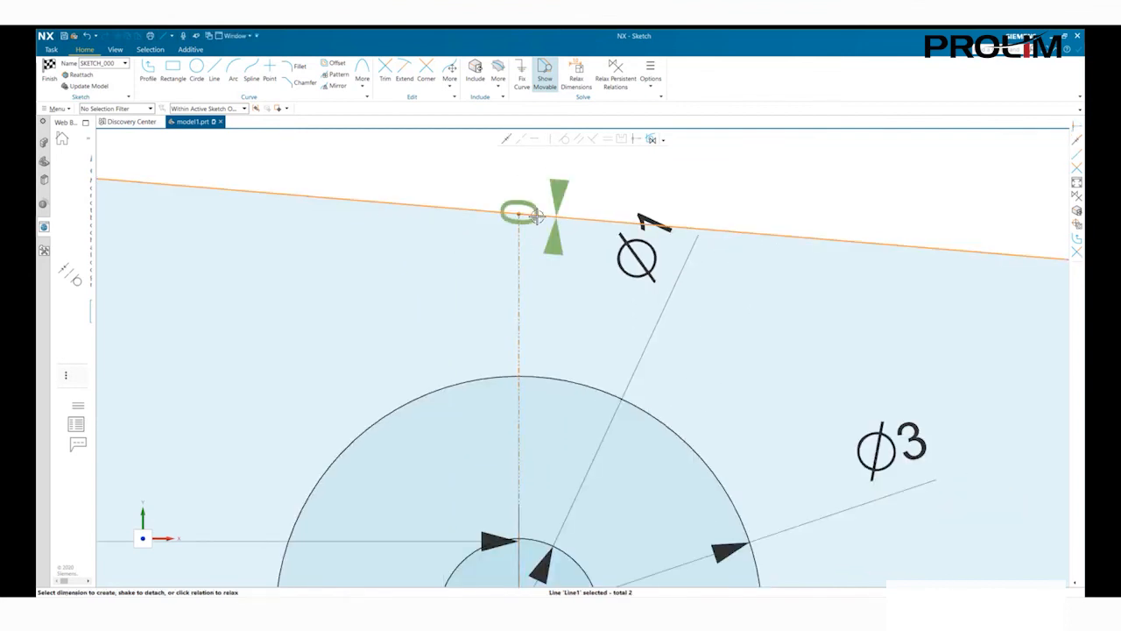
left_click(637, 141)
scroll(602, 193, "down", 5)
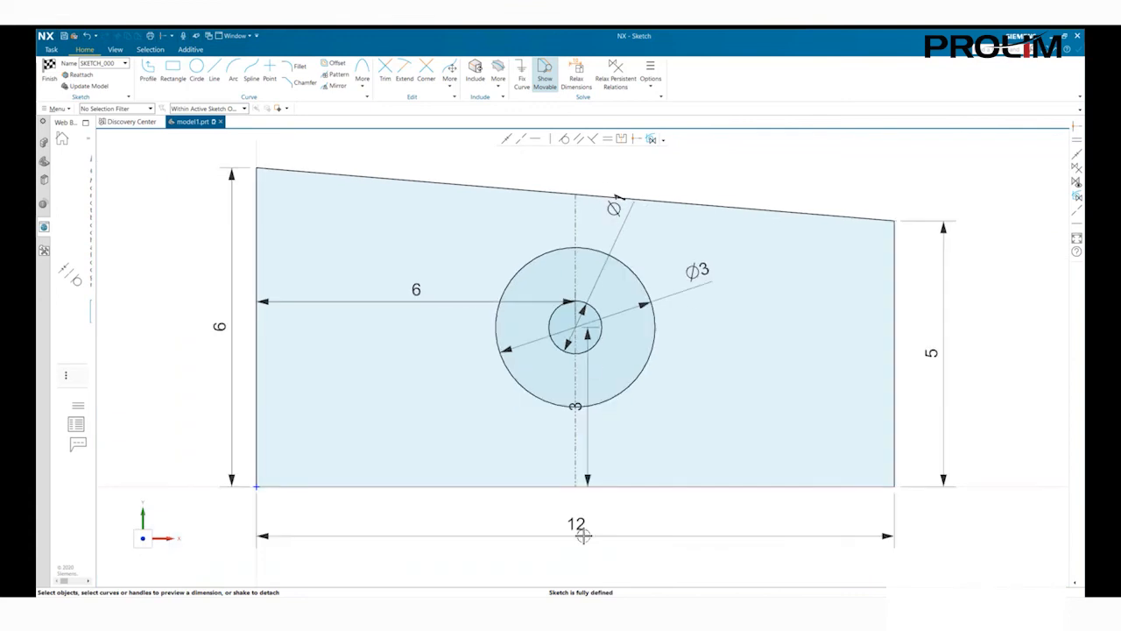
- Align the reference line's lower endpoint to the midpoint of the bottom edge with Make Midpoint Aligned
scroll(582, 535, "up", 5)
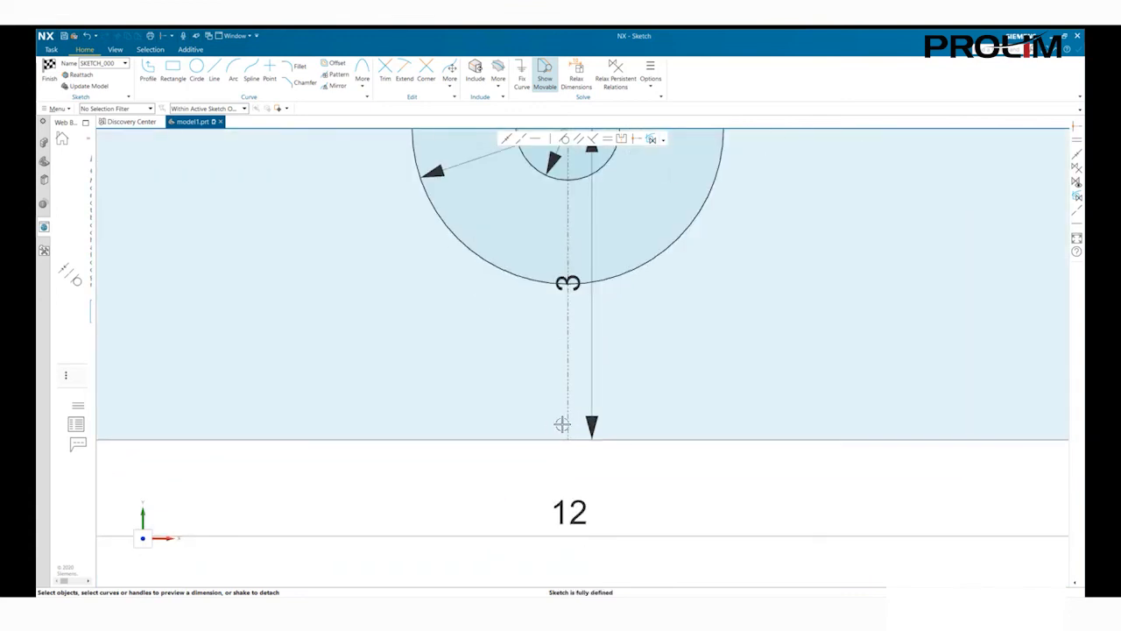
left_click(567, 424)
scroll(565, 443, "up", 2)
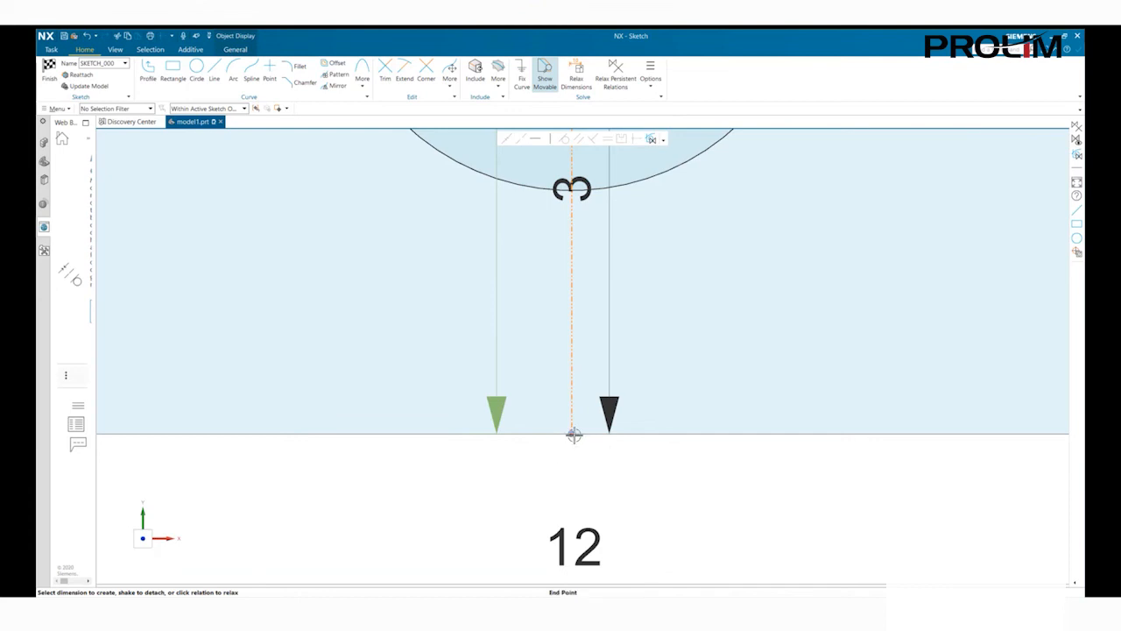
left_click(573, 435)
left_click(698, 434)
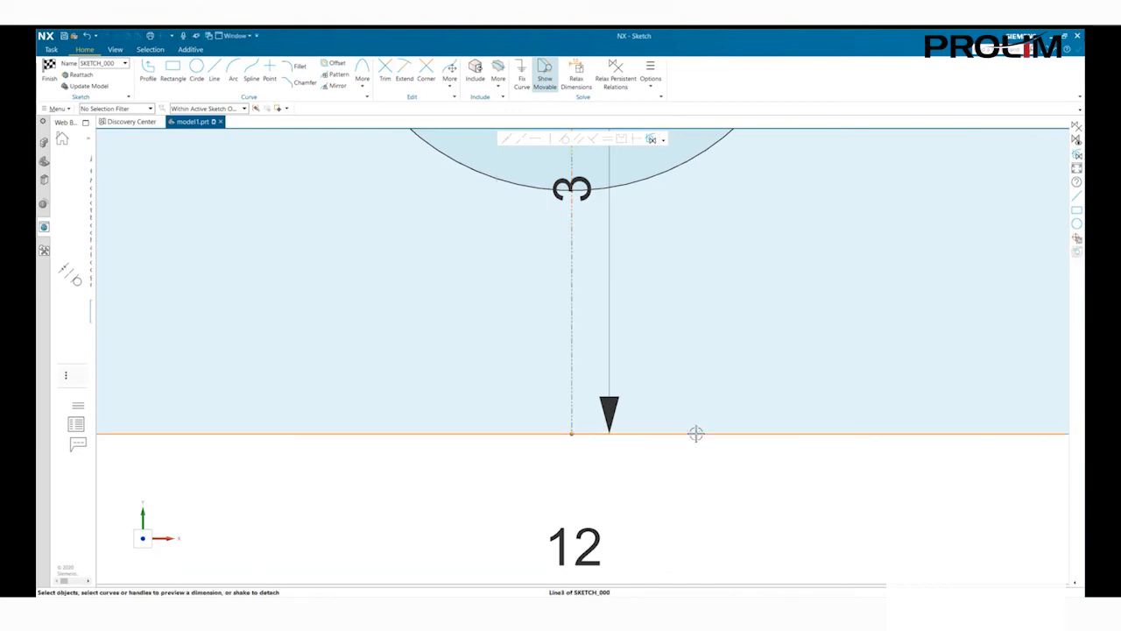
left_click(637, 138)
scroll(688, 294, "down", 3)
scroll(691, 300, "down", 3)
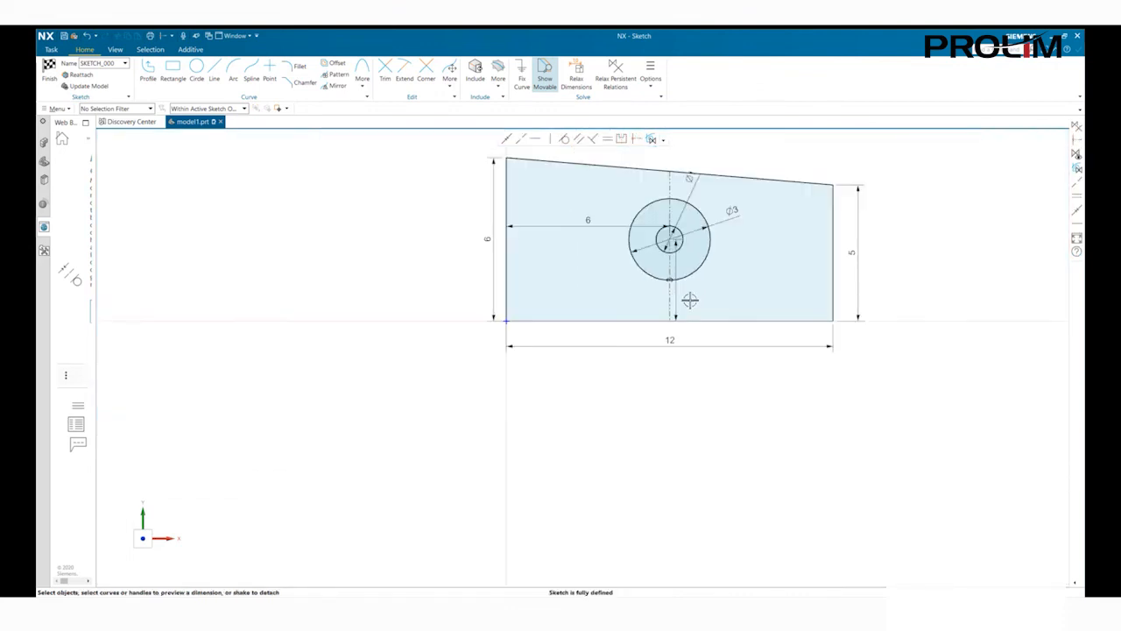
- Delete the horizontal 6 and vertical 3 dimensions that locate the circles' center
left_click(675, 273)
key("Delete")
scroll(573, 306, "down", 2)
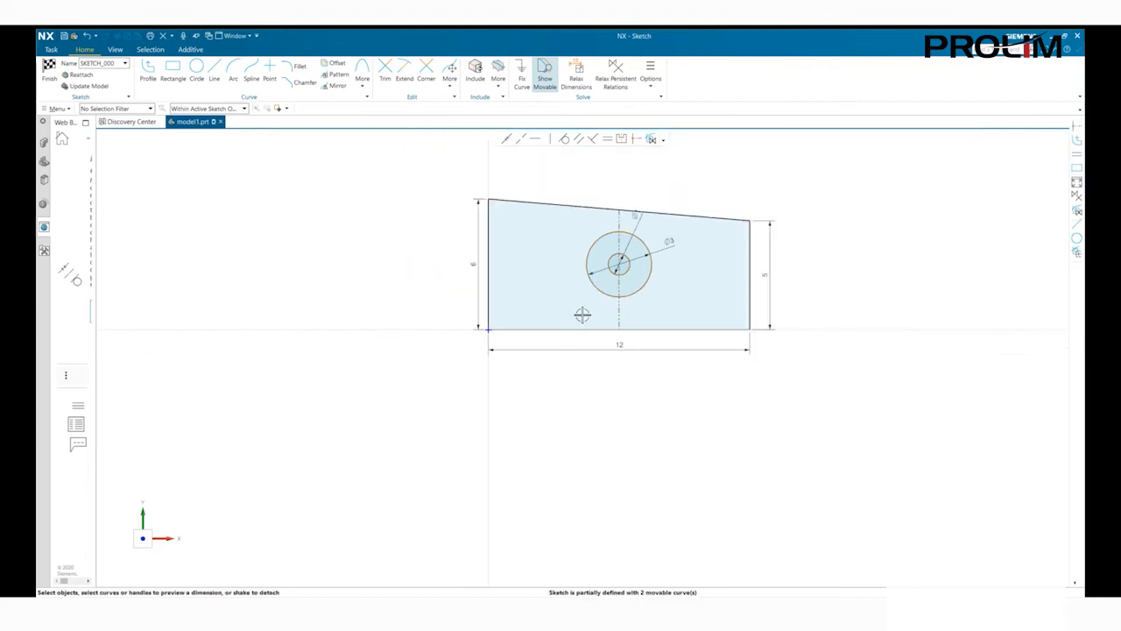
- Align the center of the larger circle to the midpoint of the vertical reference line with Make Midpoint Aligned
scroll(618, 206, "up", 2)
scroll(623, 197, "up", 2)
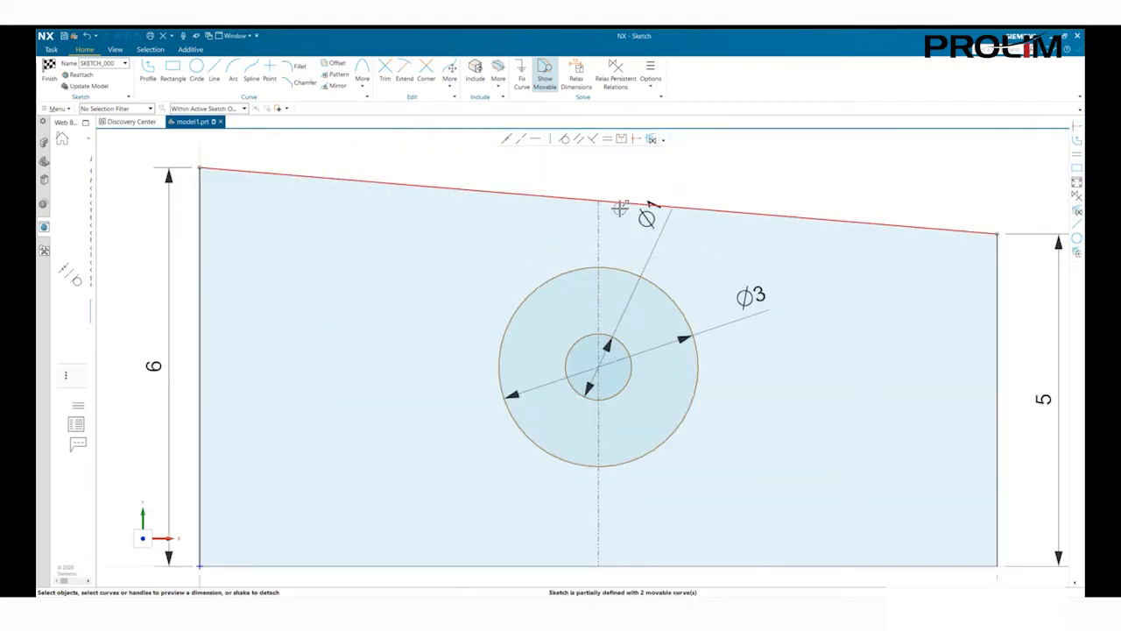
left_click(622, 269)
left_click(622, 268)
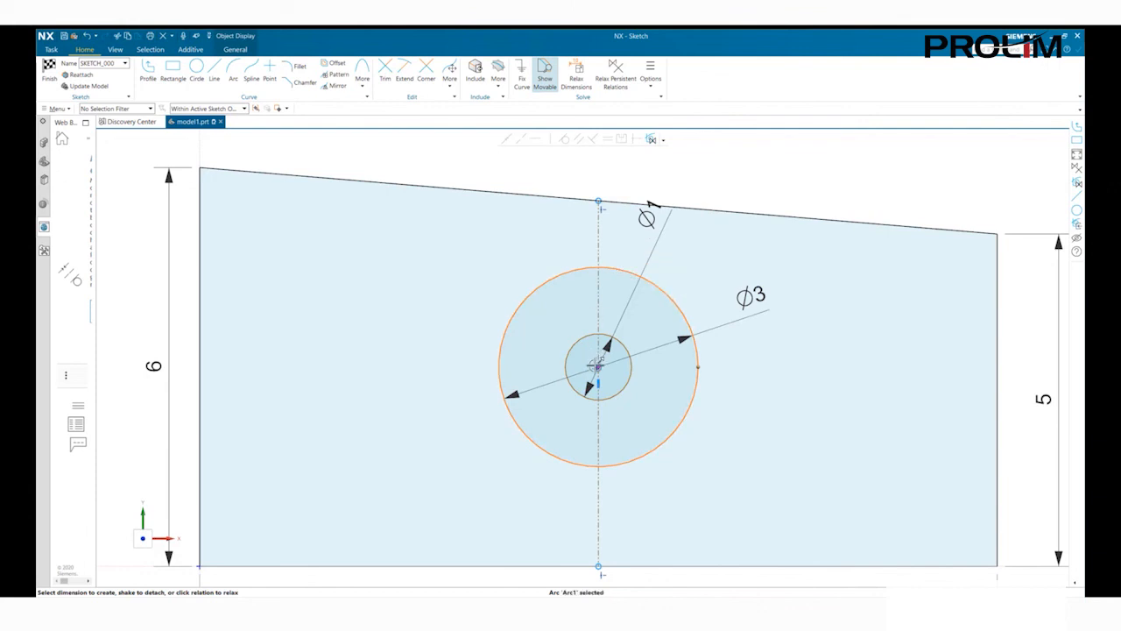
left_click(599, 317)
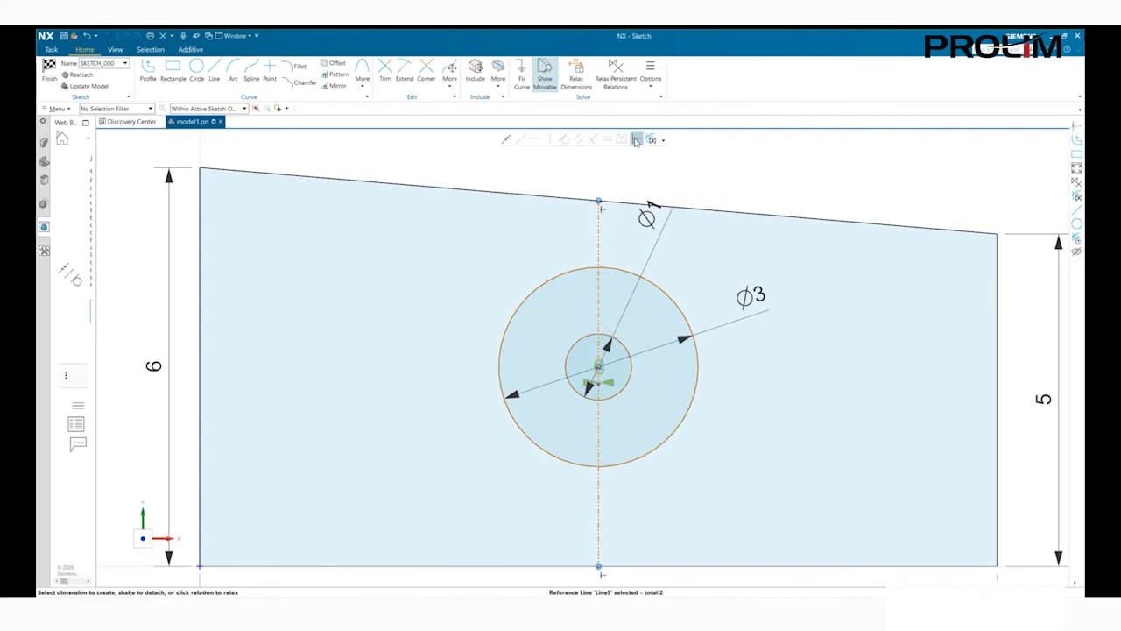
left_click(636, 140)
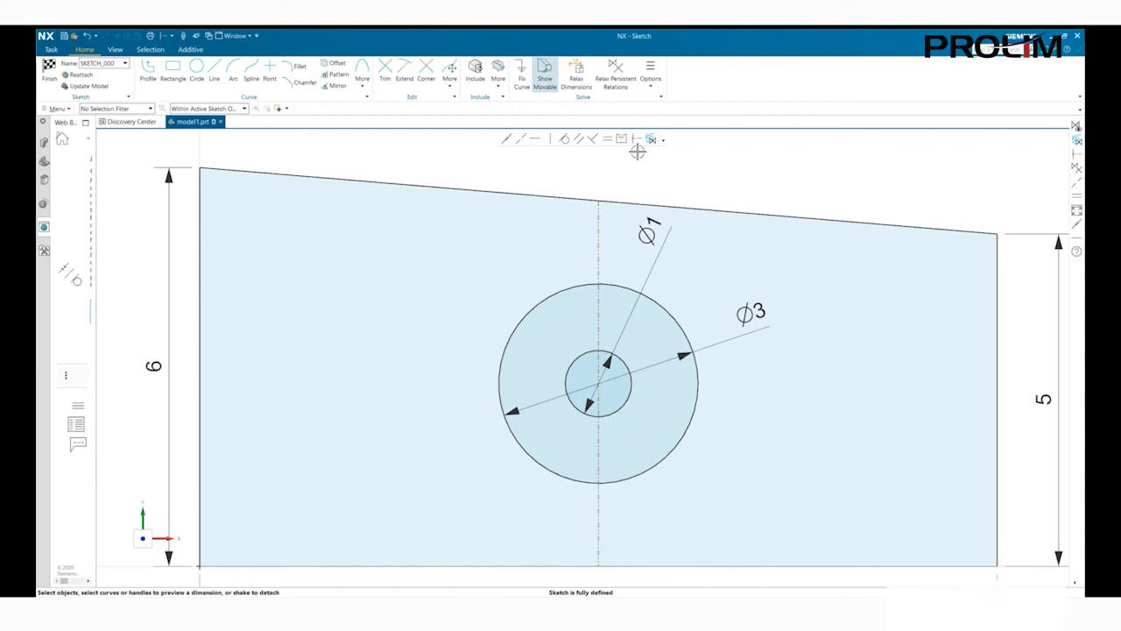
scroll(541, 167, "down", 1)
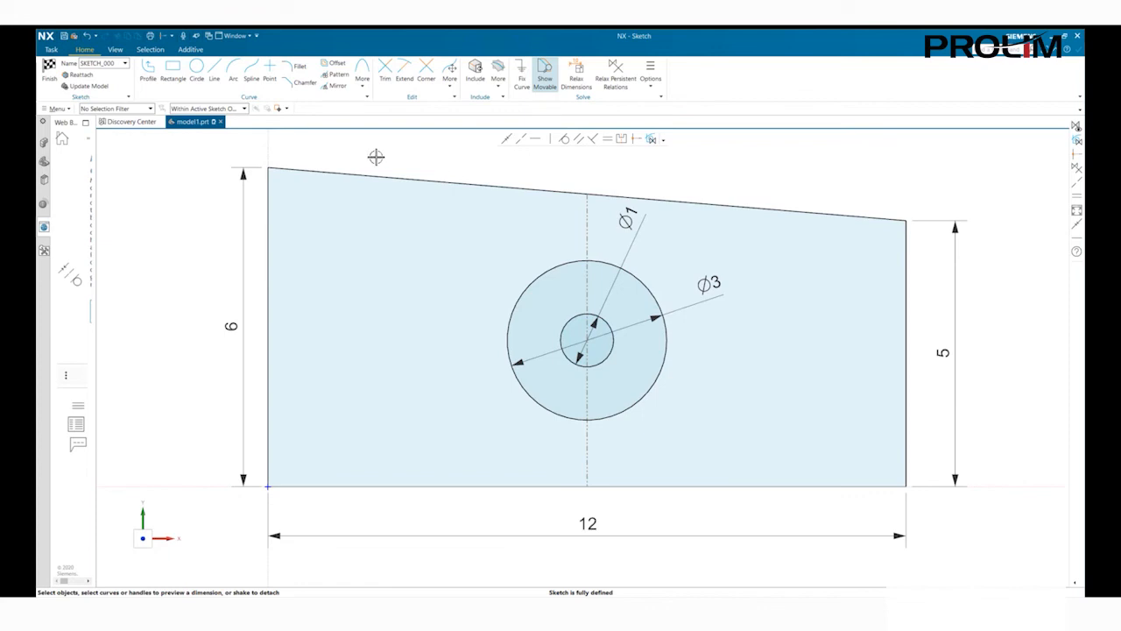
- Chamfer the corner between the sloped top edge and the right vertical edge with a symmetric distance of 1 in
left_click(300, 81)
left_click(868, 219)
left_click(906, 243)
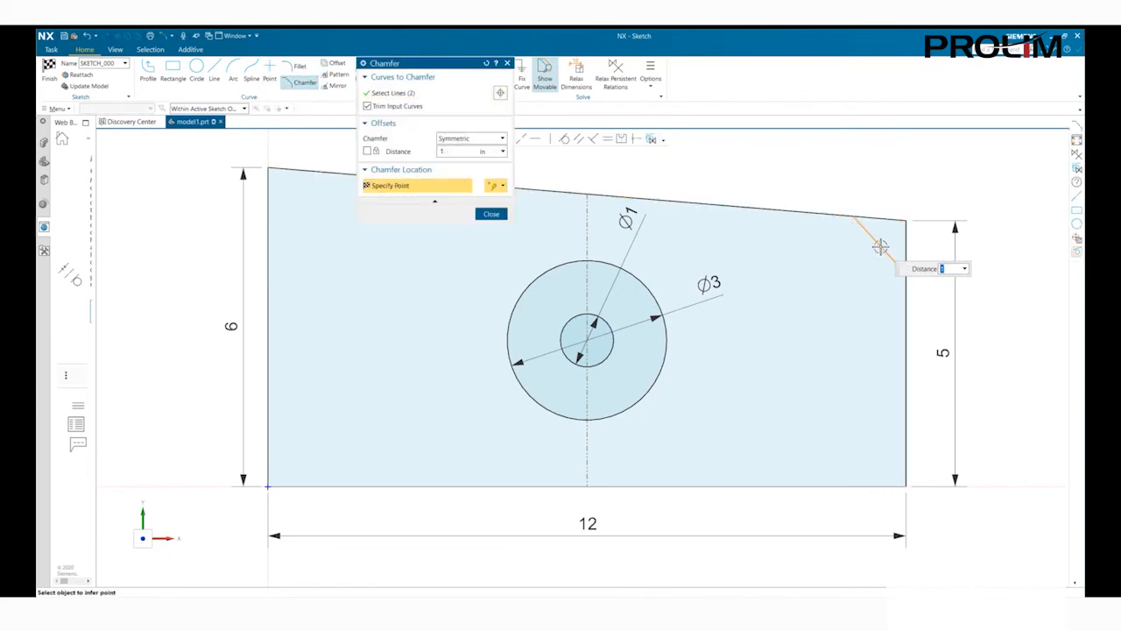
type("1")
key("Return")
left_click(490, 214)
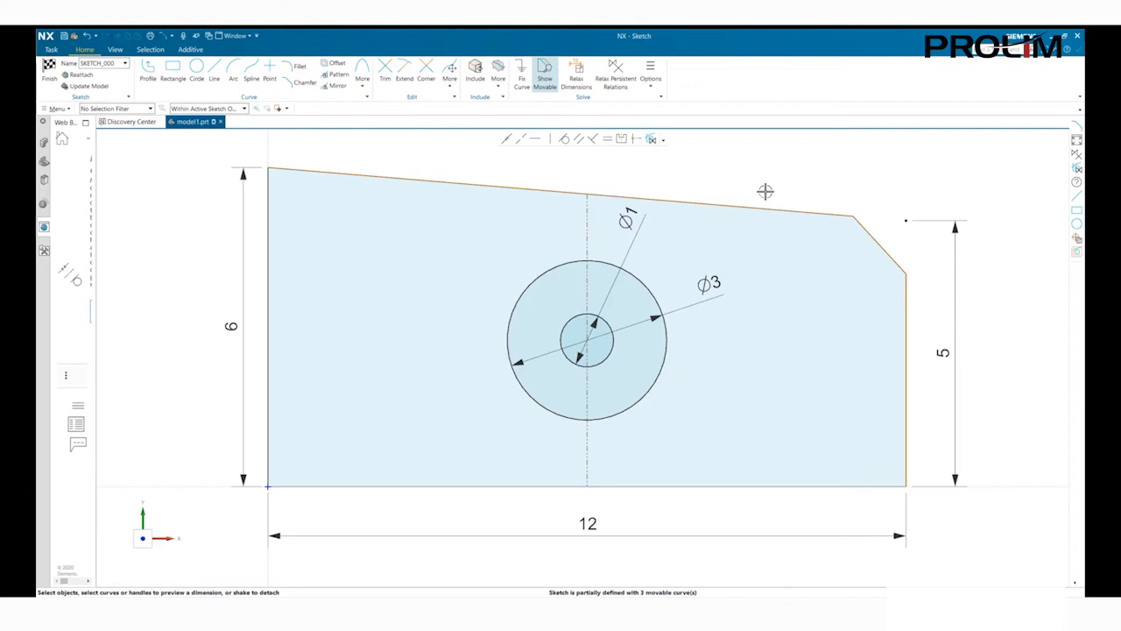
- Dimension the chamfer line's point-to-point length without entering a value
left_click(870, 230)
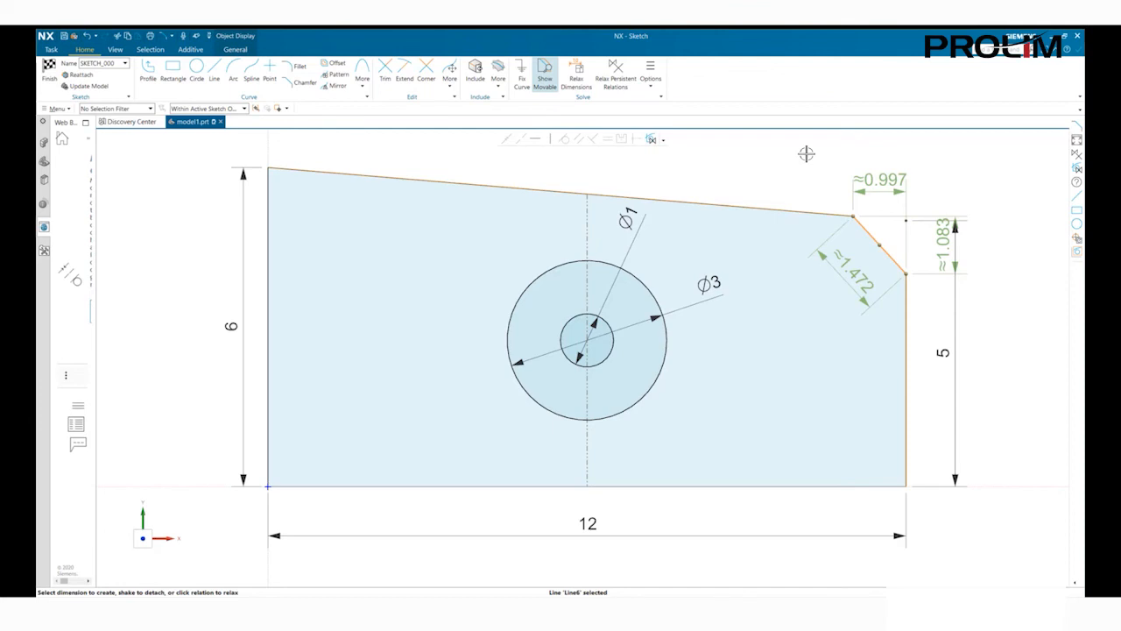
double_click(850, 270)
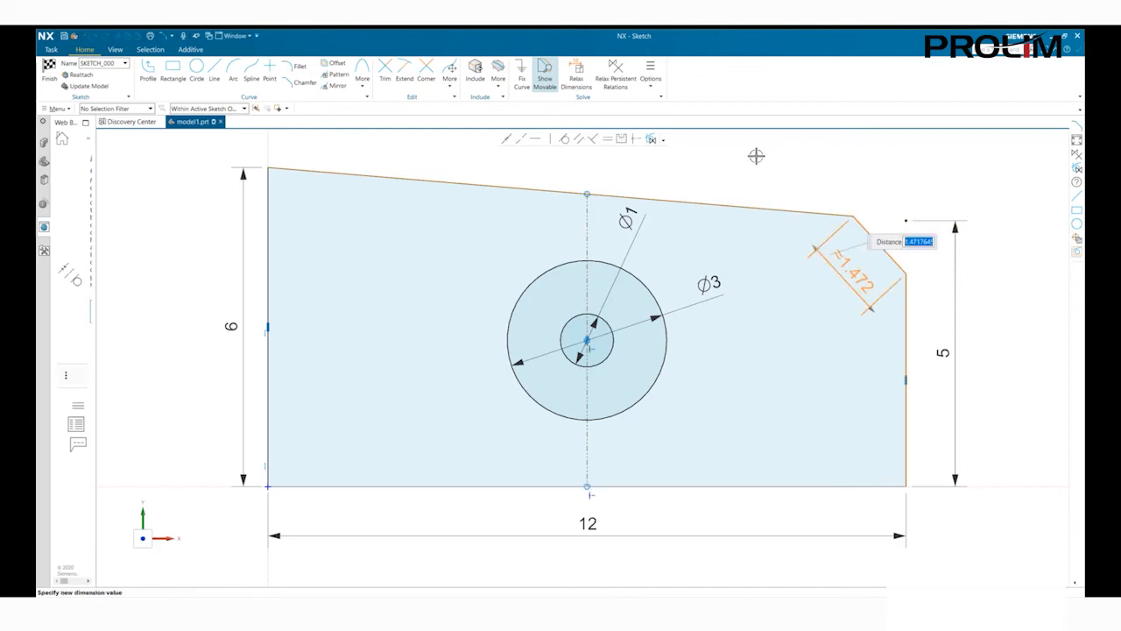
key("Escape")
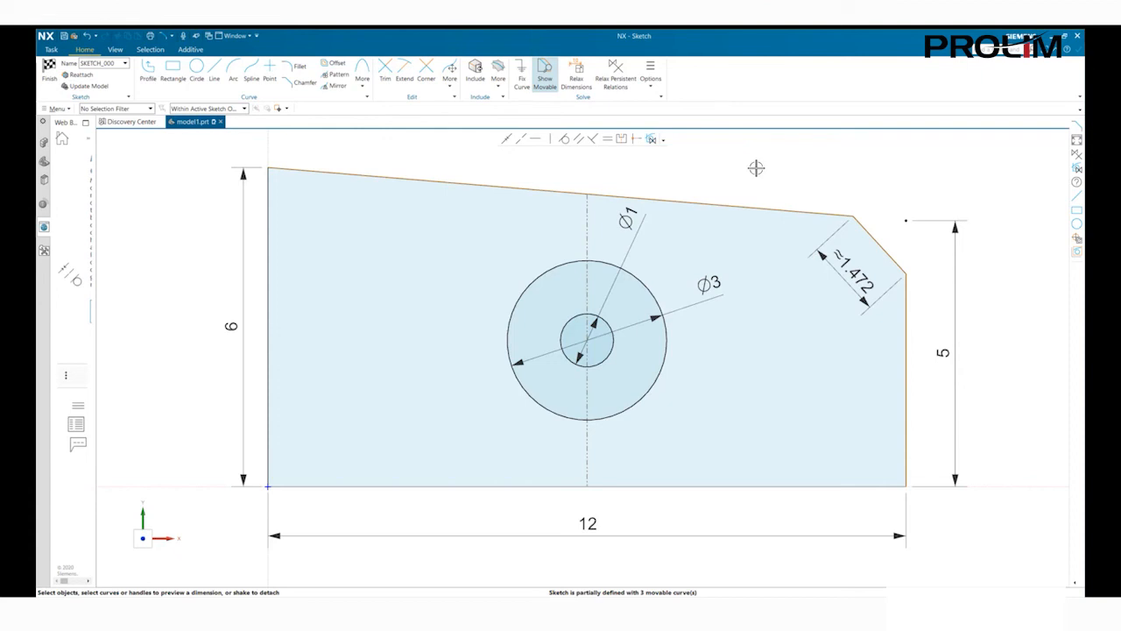
- Edit the chamfer line's dimension and change its measurement method from Point-to-Point to Vertical
left_click(864, 279)
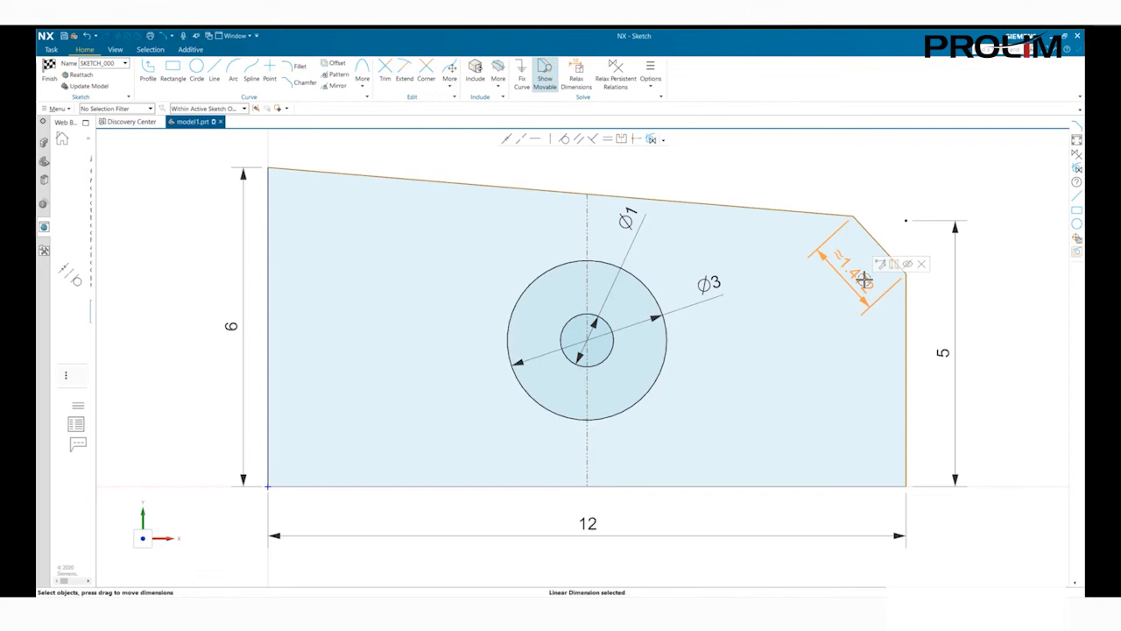
right_click(864, 280)
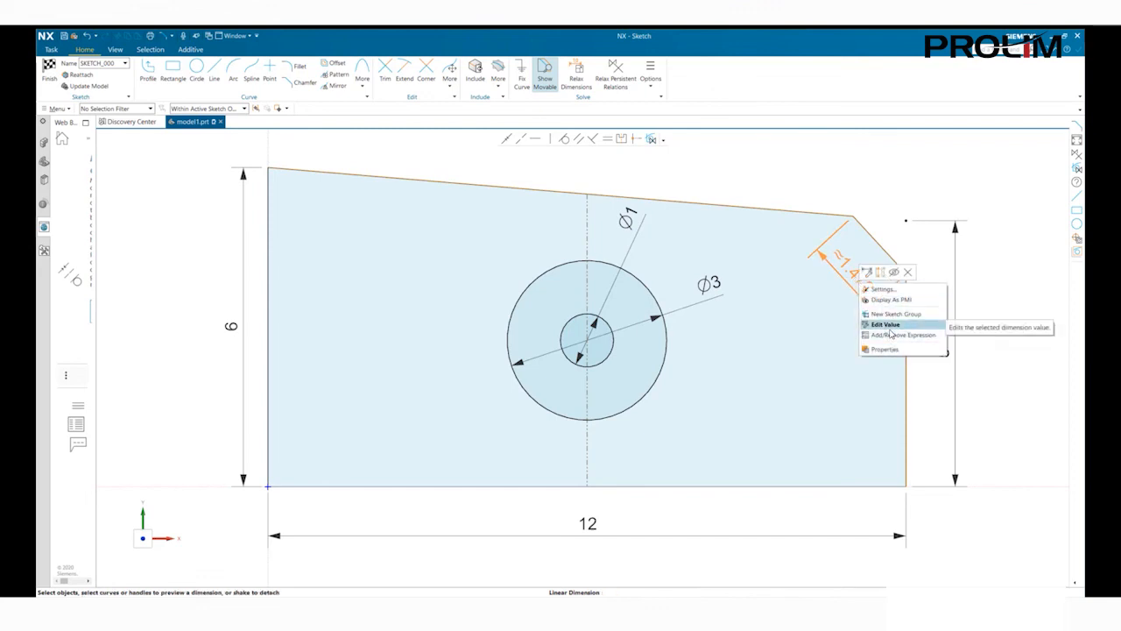
left_click(868, 274)
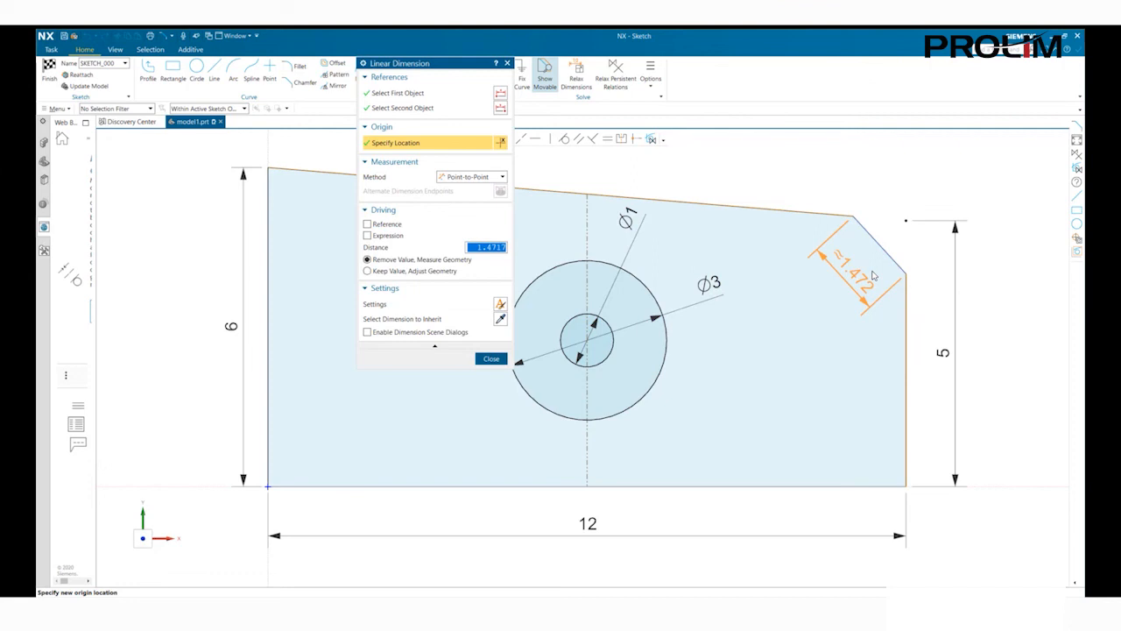
left_click_drag(448, 64, 738, 85)
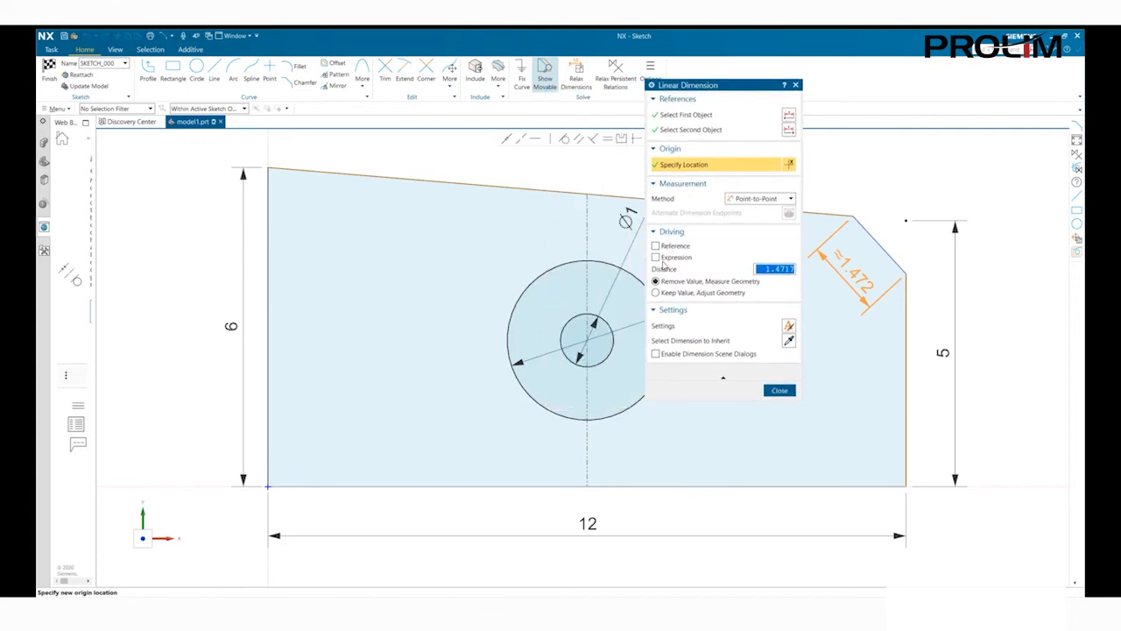
left_click(759, 200)
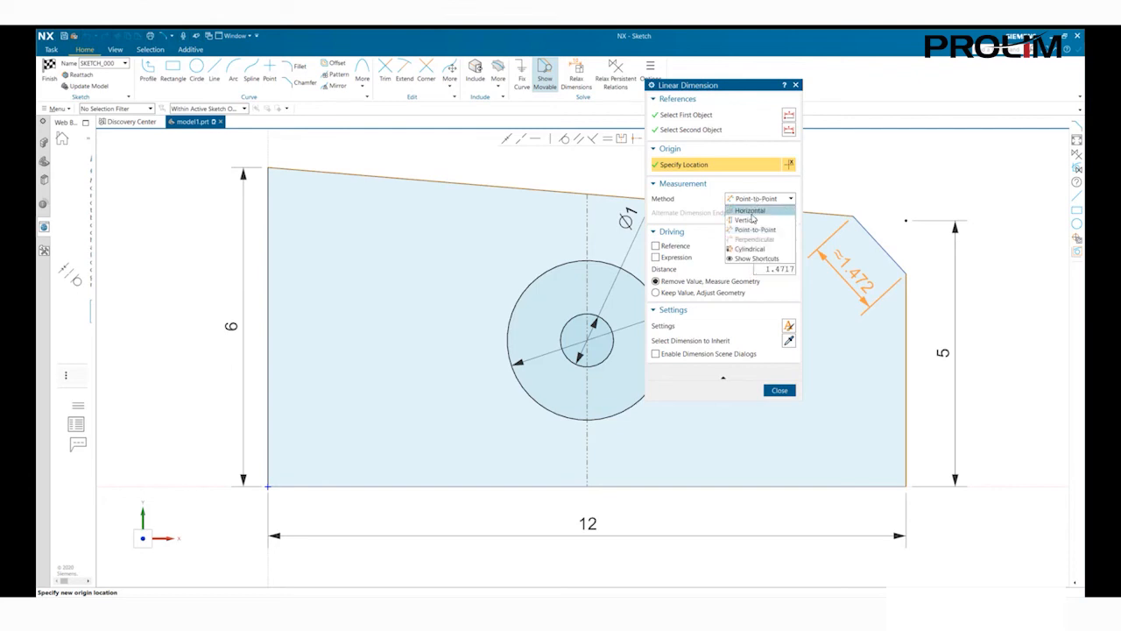
left_click(751, 212)
left_click(756, 201)
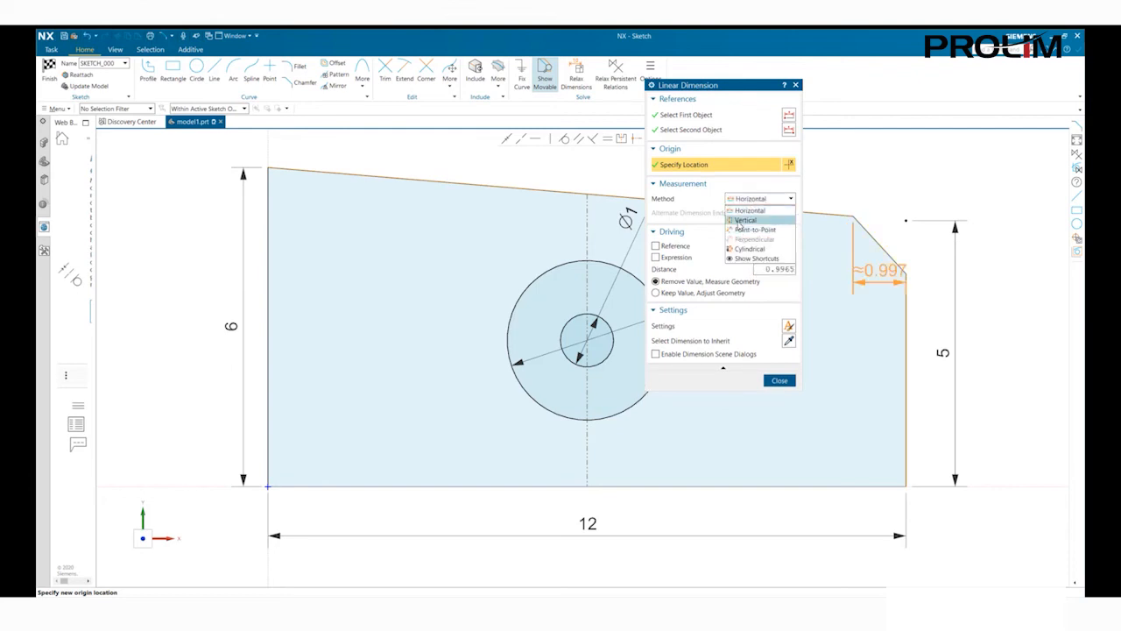
left_click(744, 220)
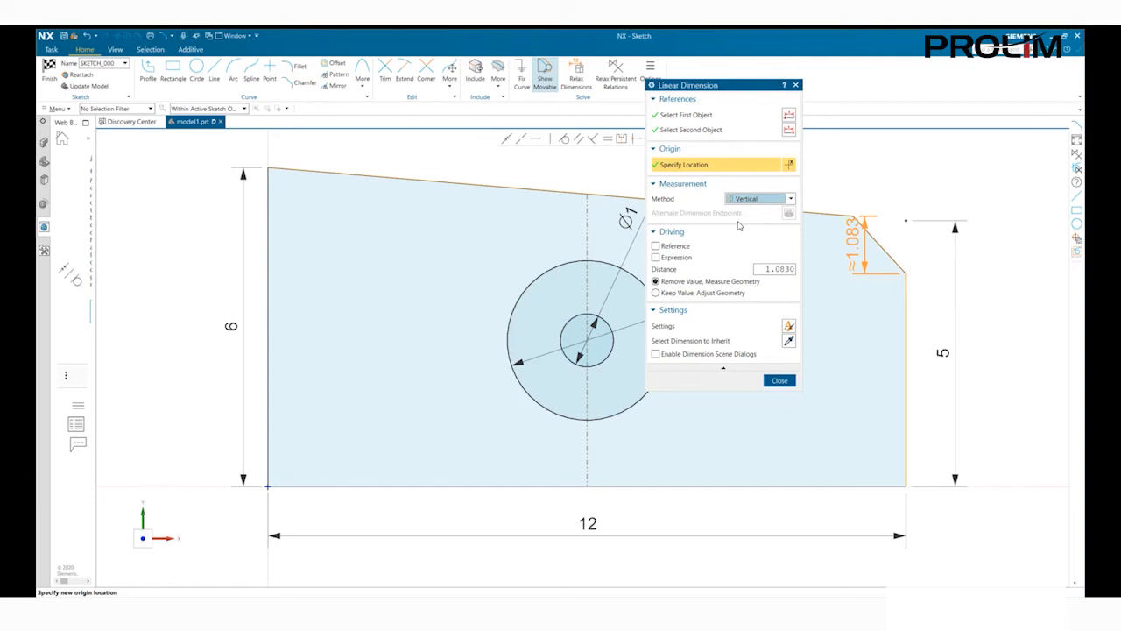
left_click(780, 380)
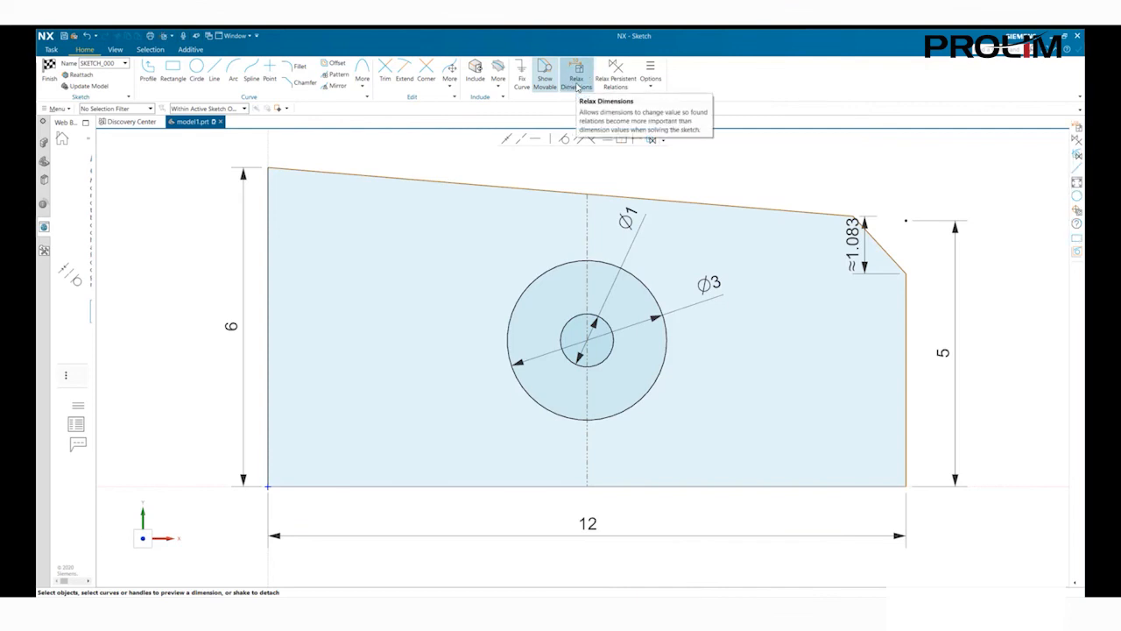
- Raise the sloped top edge with Relax Dimensions to a left height of about 6.163, and switch to Relax Persistent Relations instead
left_click(577, 85)
mouse_move(500, 184)
left_mouse_down()
mouse_move(501, 155)
mouse_move(508, 231)
mouse_move(507, 162)
mouse_move(507, 178)
left_mouse_up()
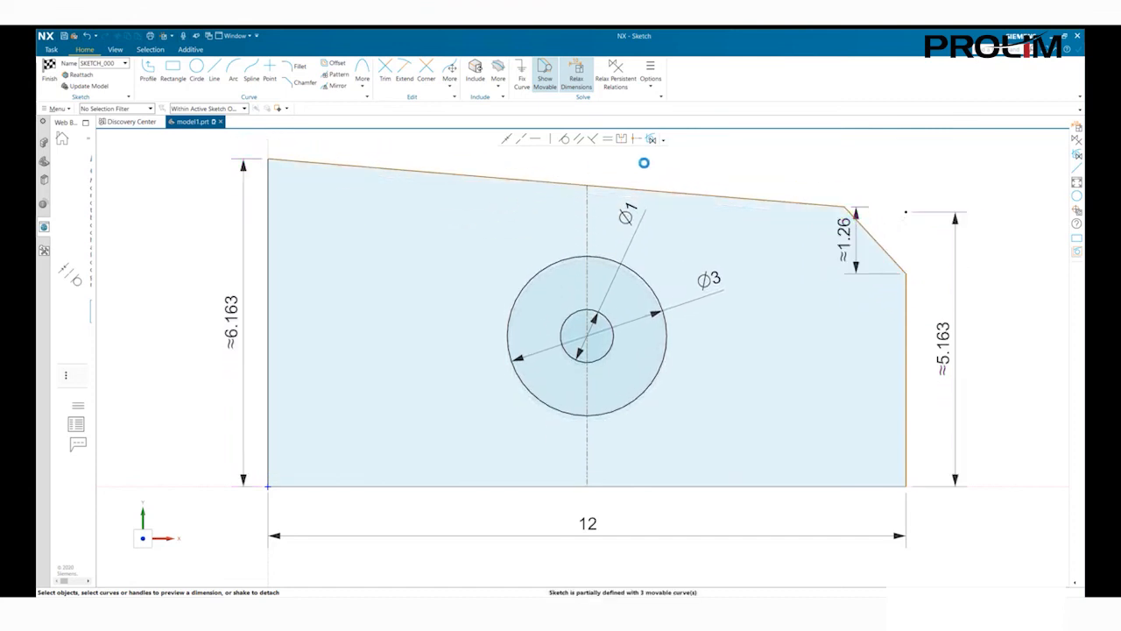
left_click(616, 73)
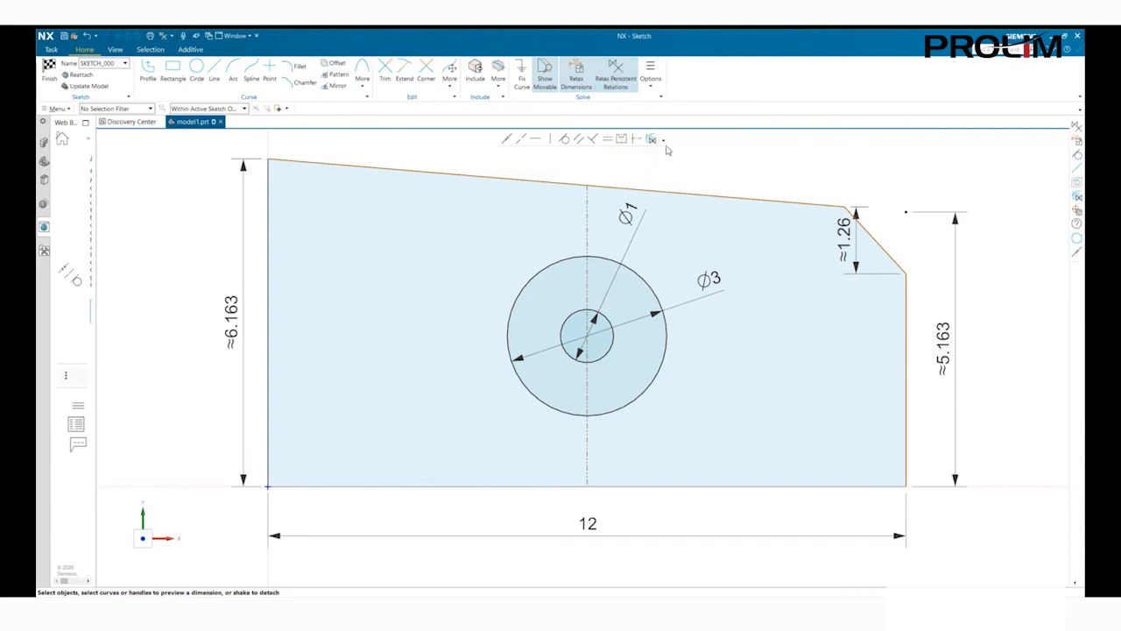
left_click(573, 74)
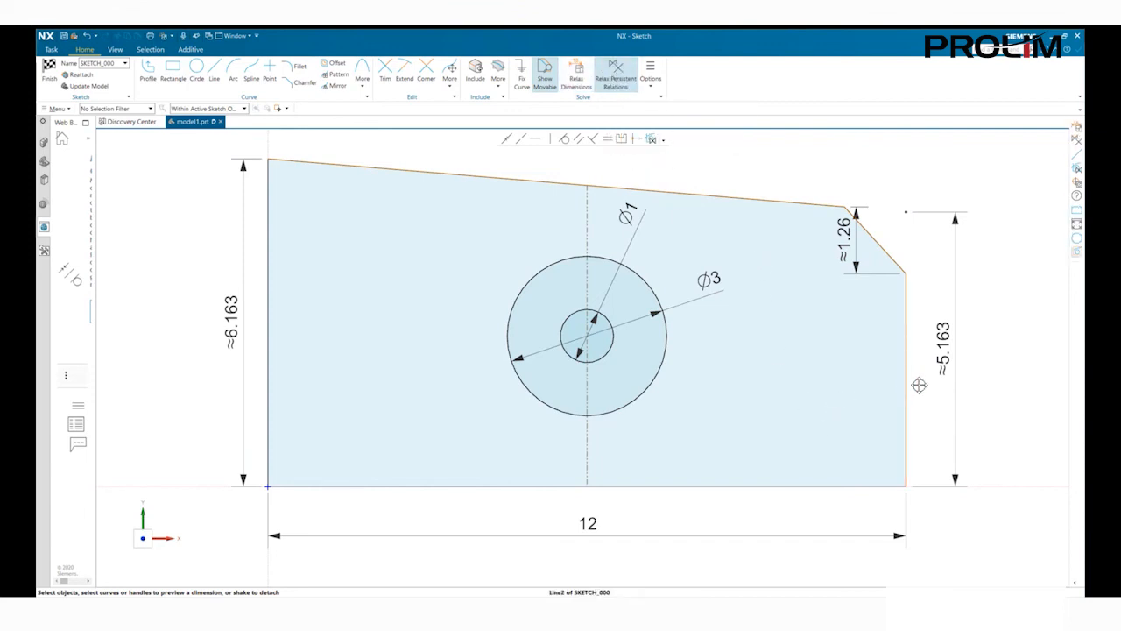
- Try moving the right vertical edge and the vertical reference line with persistent relations relaxed, undoing each move
left_click_drag(706, 152, 534, 395)
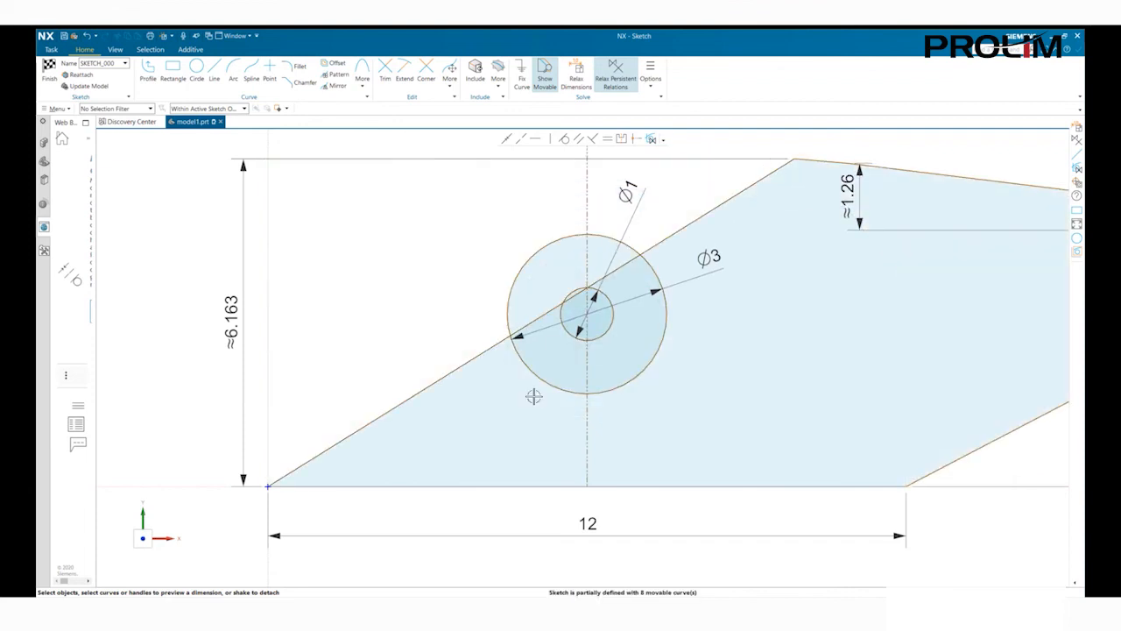
scroll(376, 317, "down", 2)
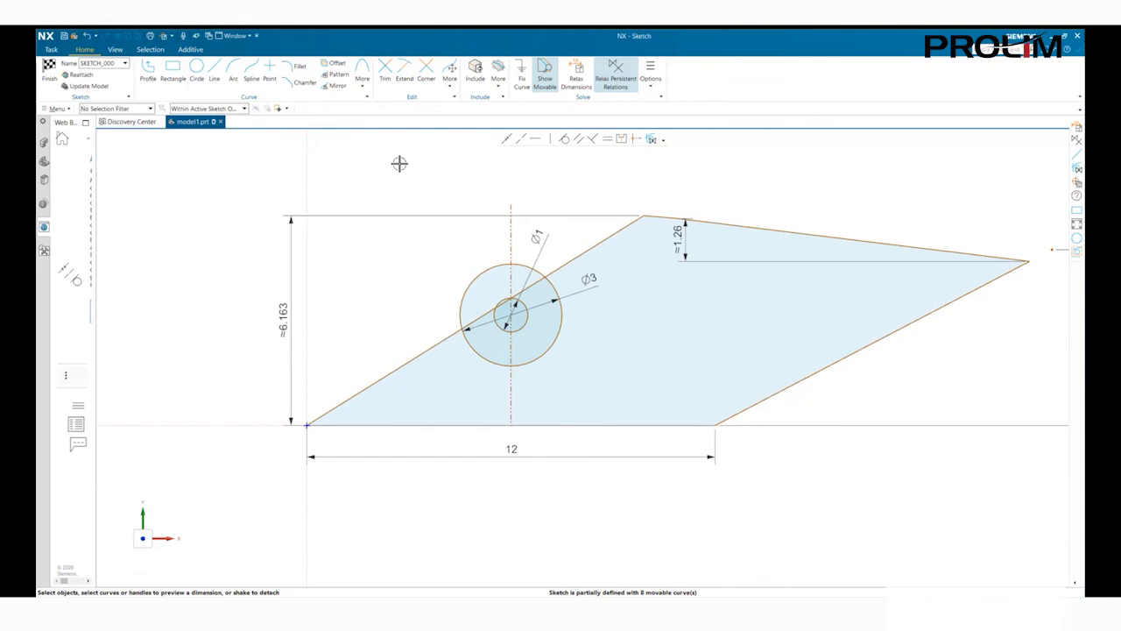
left_click(86, 35)
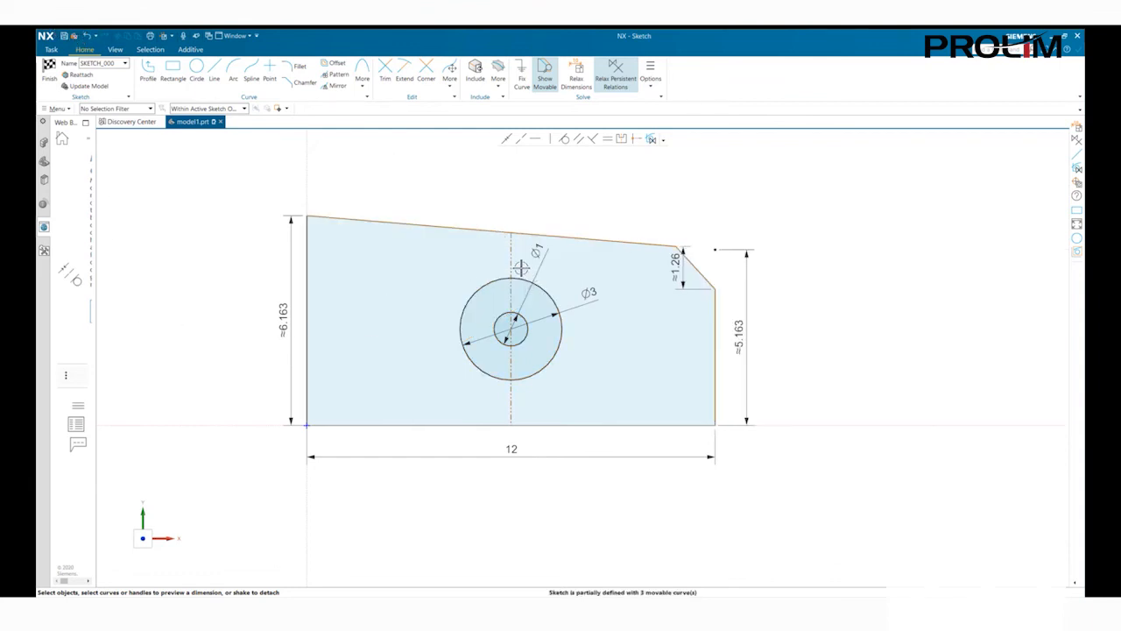
mouse_move(515, 268)
left_mouse_down()
mouse_move(418, 263)
mouse_move(551, 267)
mouse_move(338, 267)
mouse_move(672, 297)
mouse_move(561, 249)
mouse_move(456, 263)
mouse_move(521, 179)
left_mouse_up()
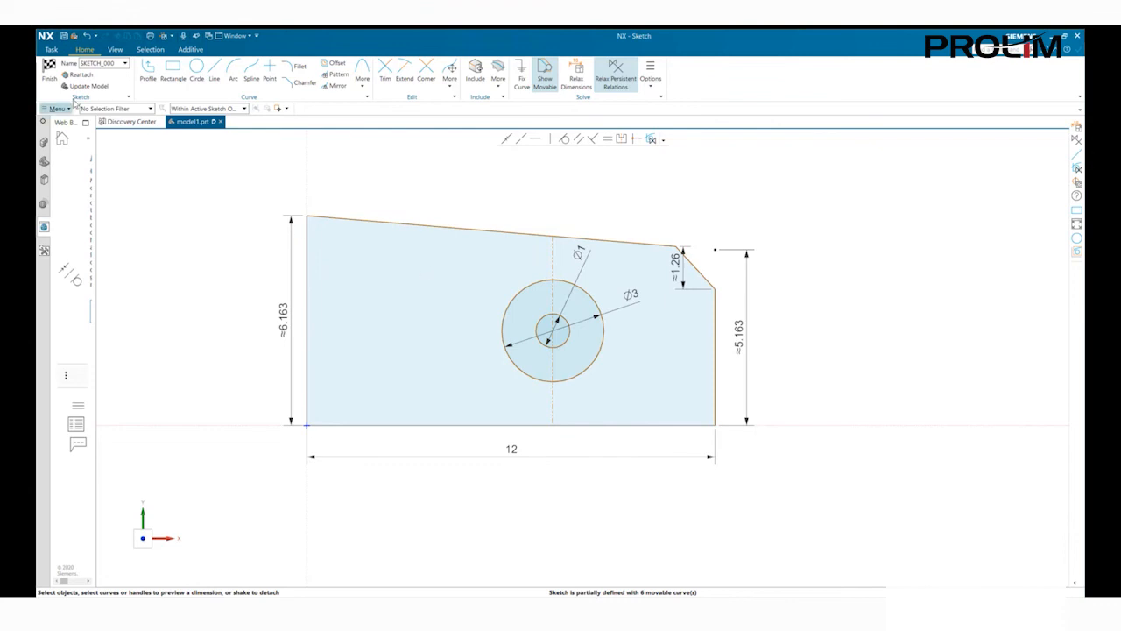
left_click(87, 36)
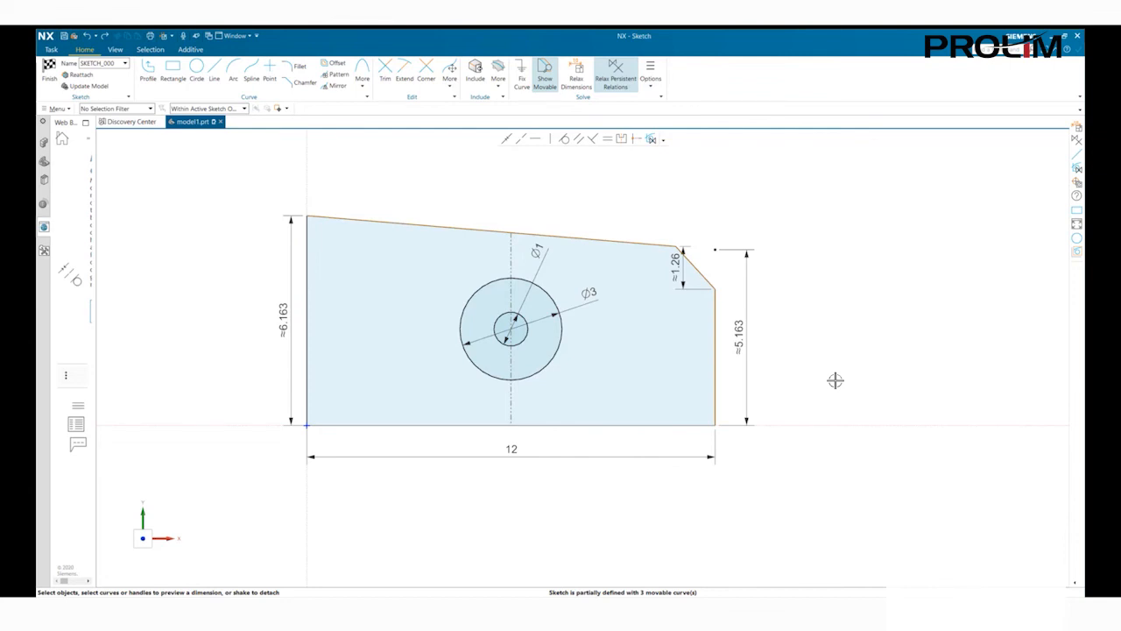
- Select the sloped top edge to examine its relations and available dimensions, and clear the selection
left_click(478, 230)
left_click(477, 232)
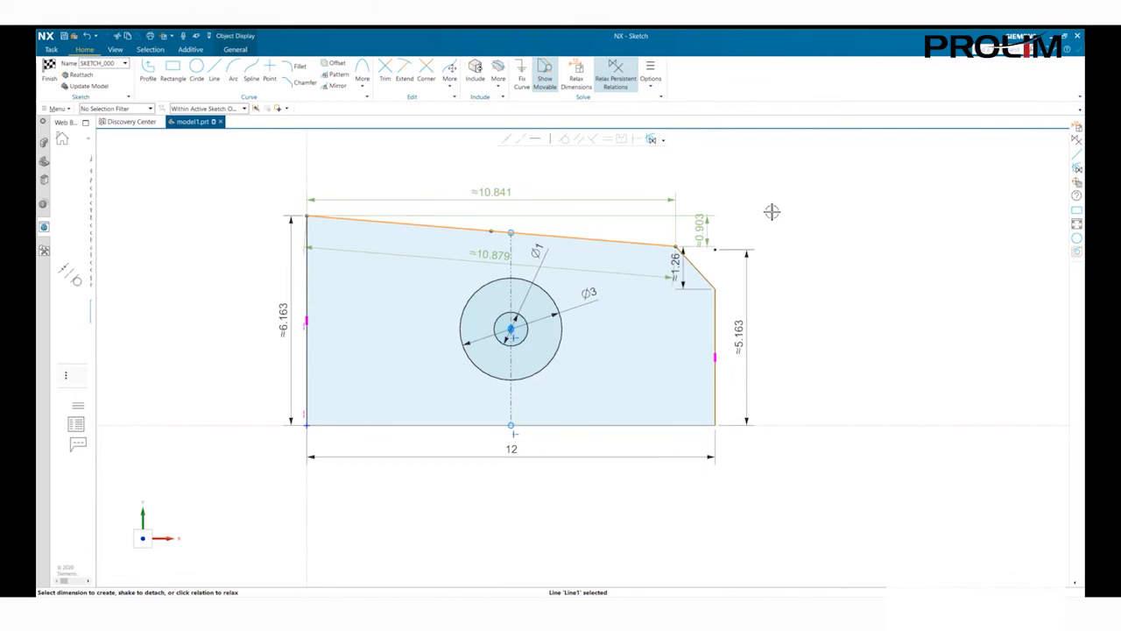
right_click(839, 395)
left_click(803, 258)
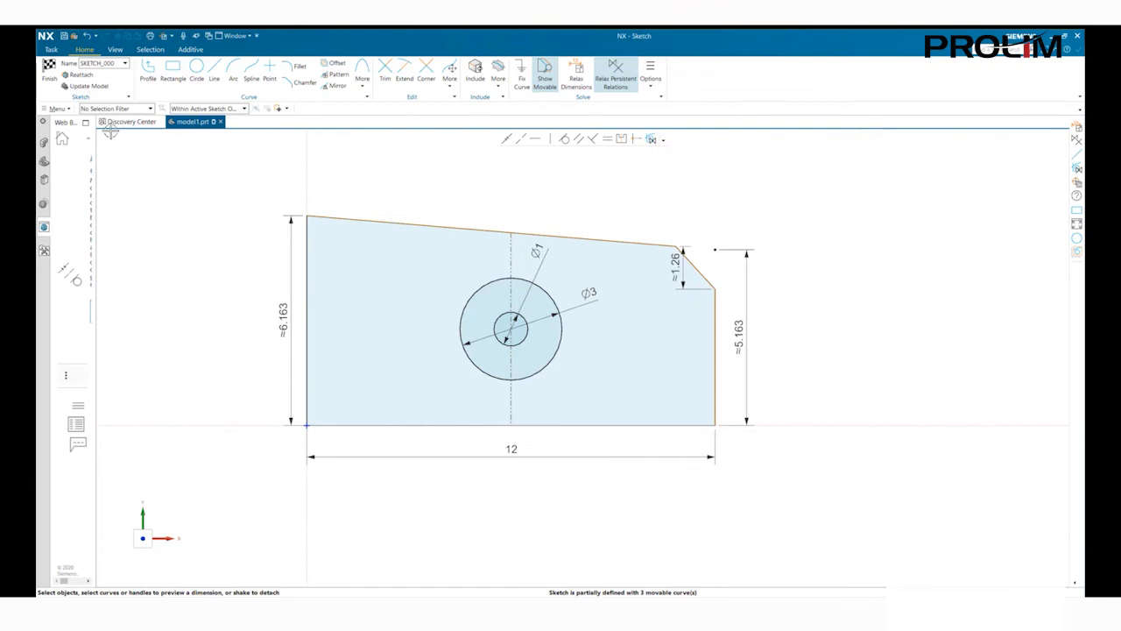
- Finish the sketch and return to modeling with the whole profile fitted in view
left_click(49, 79)
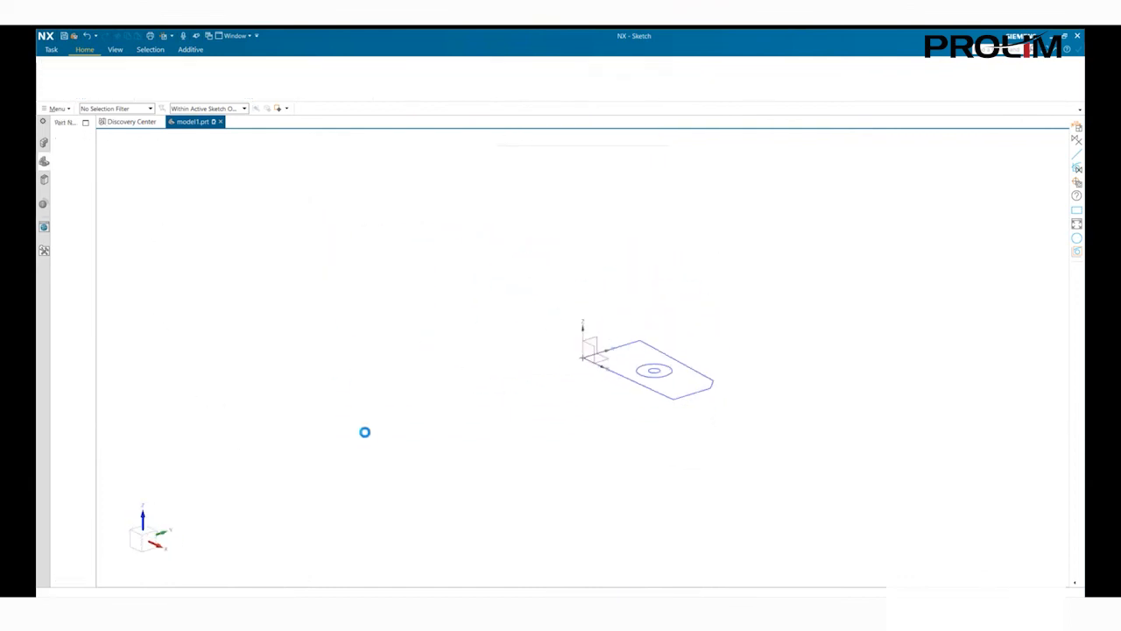
key("ctrl+f")
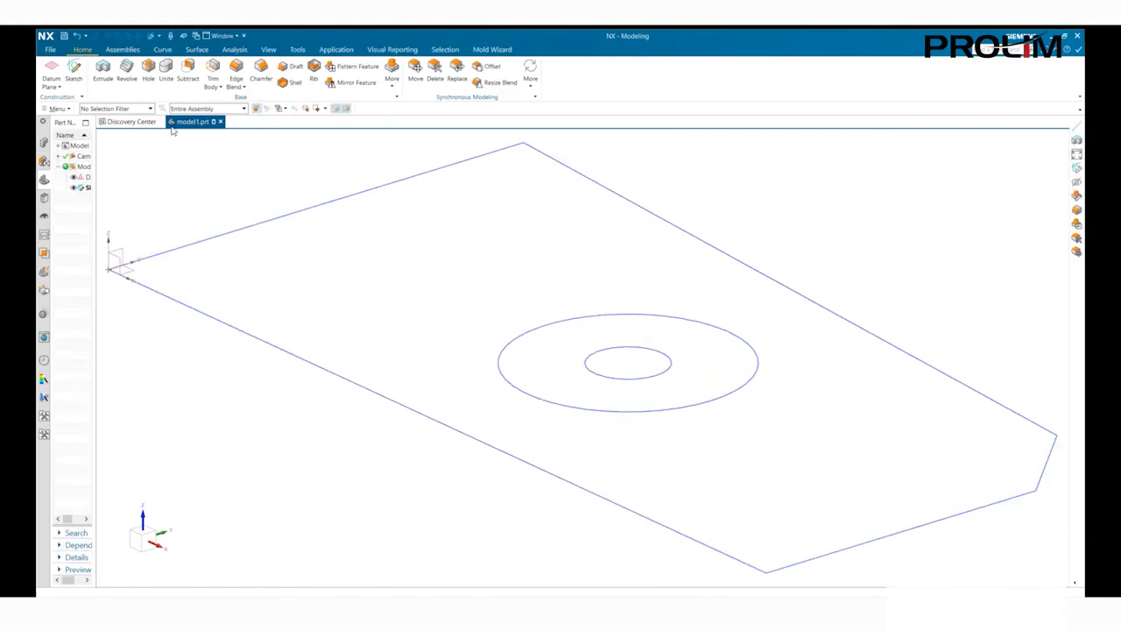
left_click(104, 70)
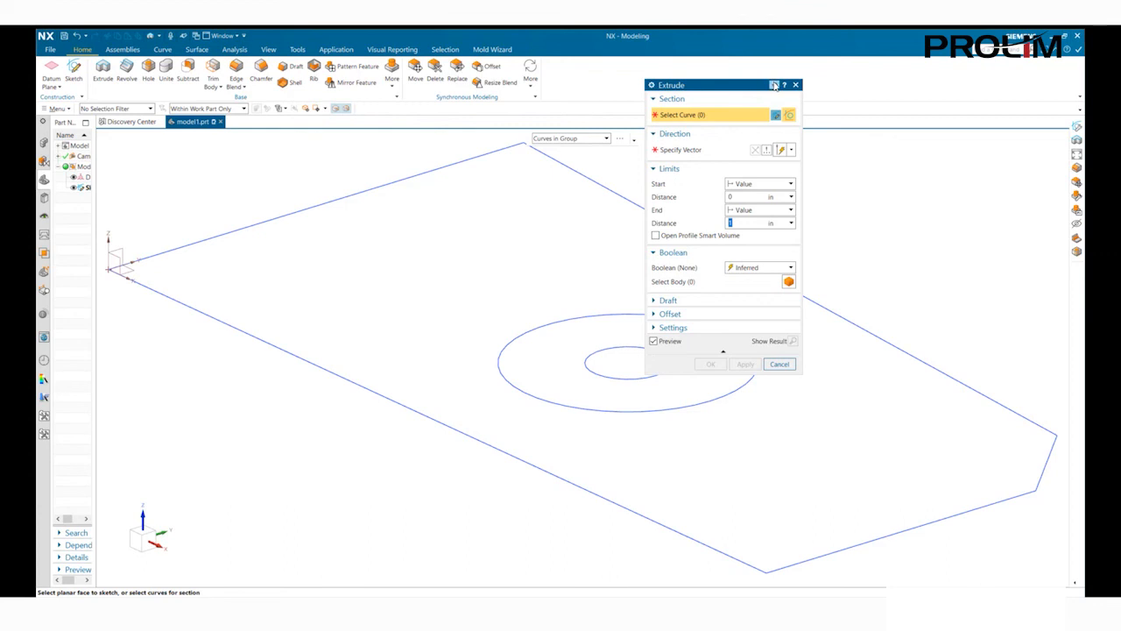
left_click_drag(718, 86, 923, 112)
left_click(677, 227)
left_click(547, 396)
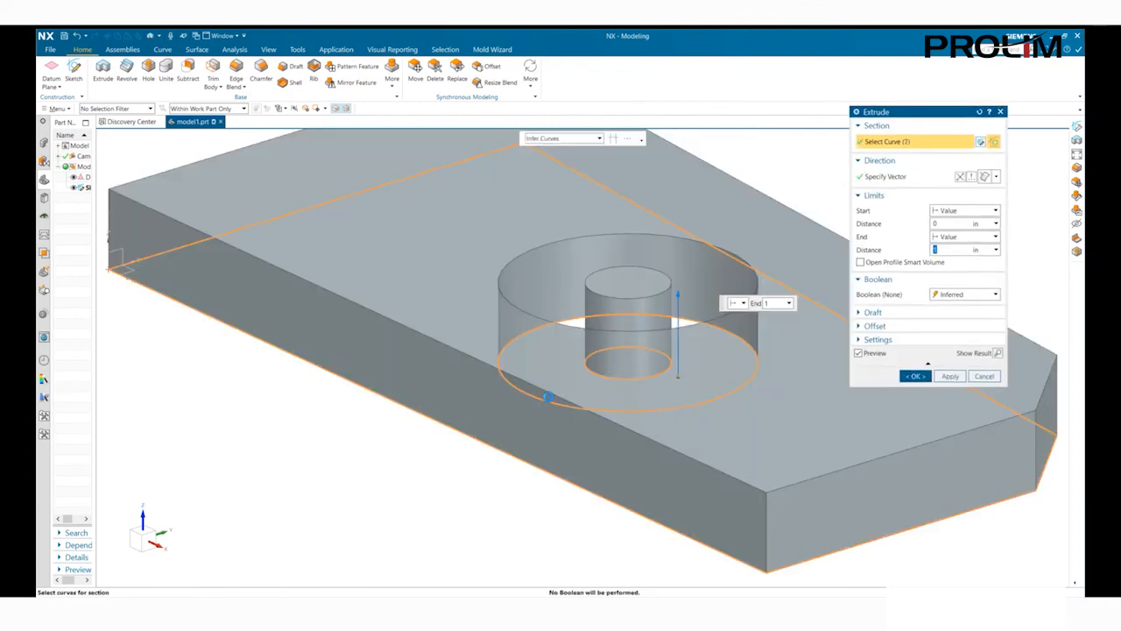
scroll(548, 396, "down", 1)
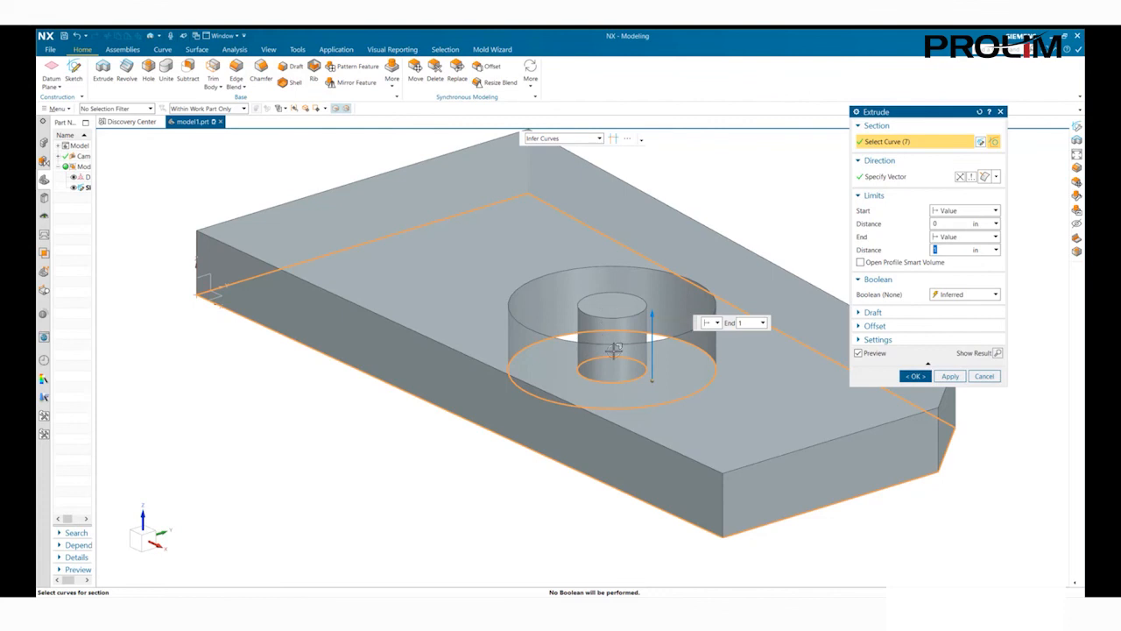
left_click(984, 377)
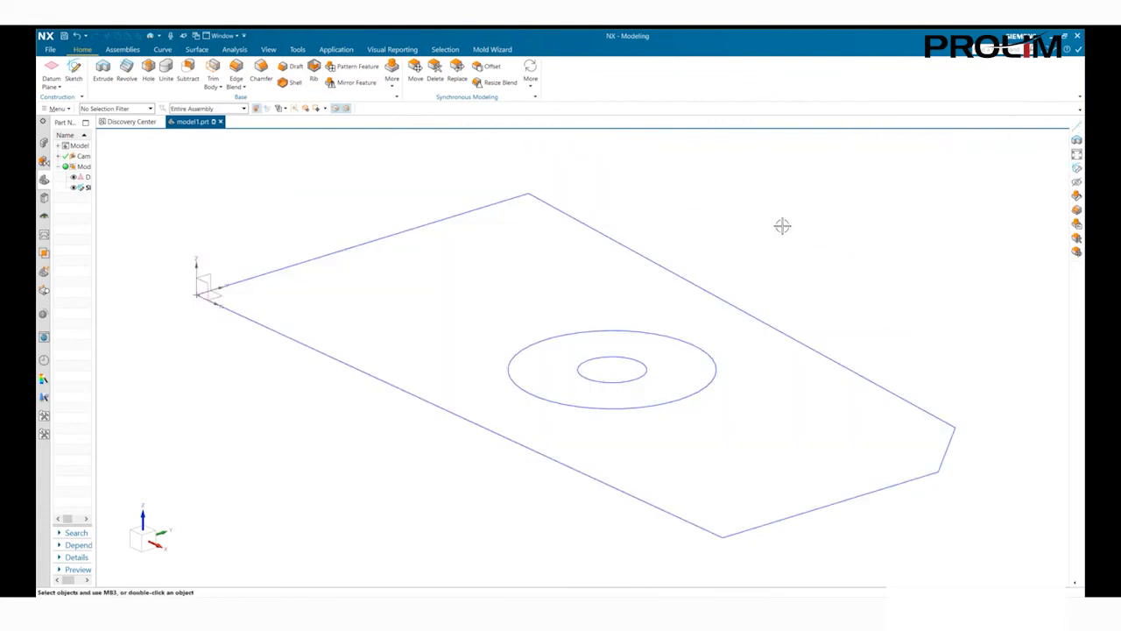
- Extrude the chamfered outer profile from 0 to 1 in, using the Connected Curves rule to leave out the circles
left_click(102, 72)
left_click(563, 140)
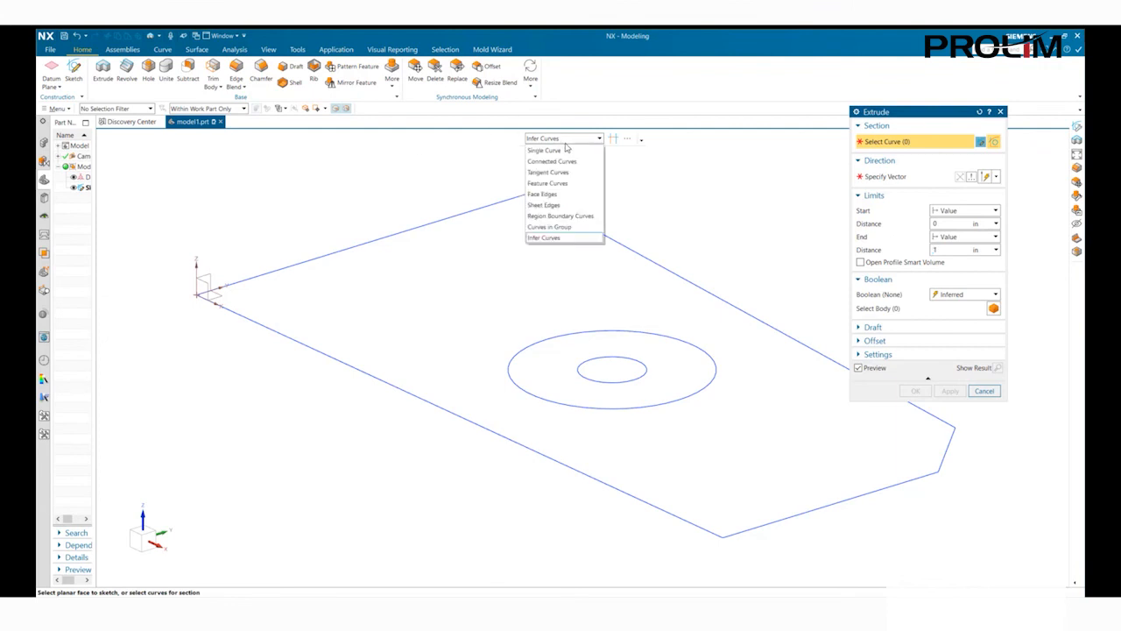
left_click(552, 162)
left_click(633, 252)
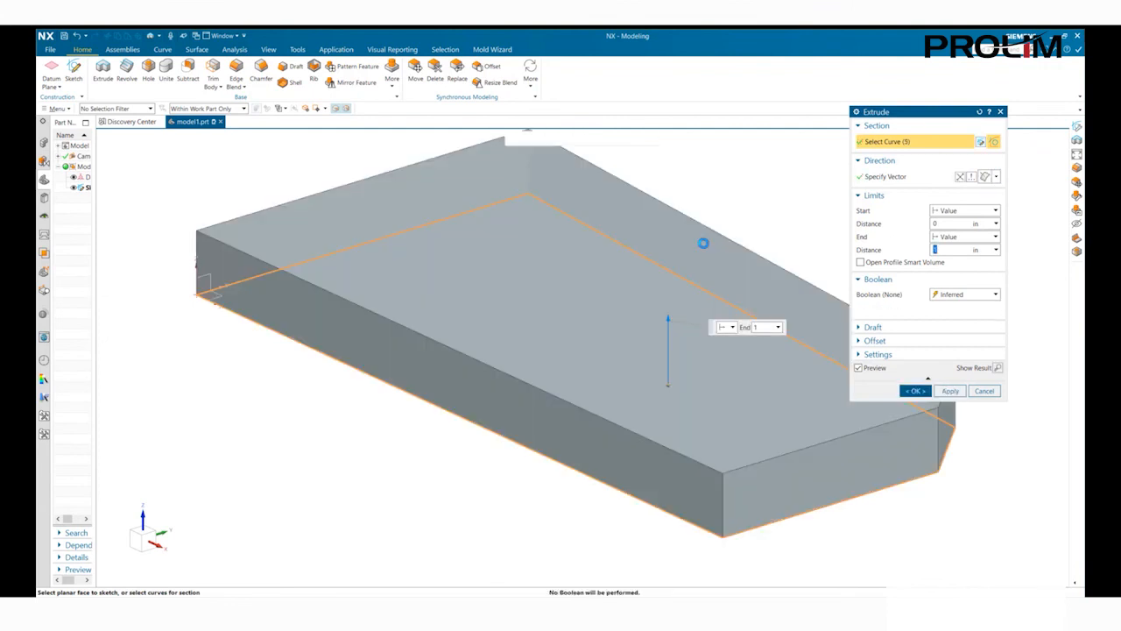
left_click(915, 391)
- Try extruding the larger circle from 0 to 1 in with the direction reversed, and cancel the extrude
left_click(103, 72)
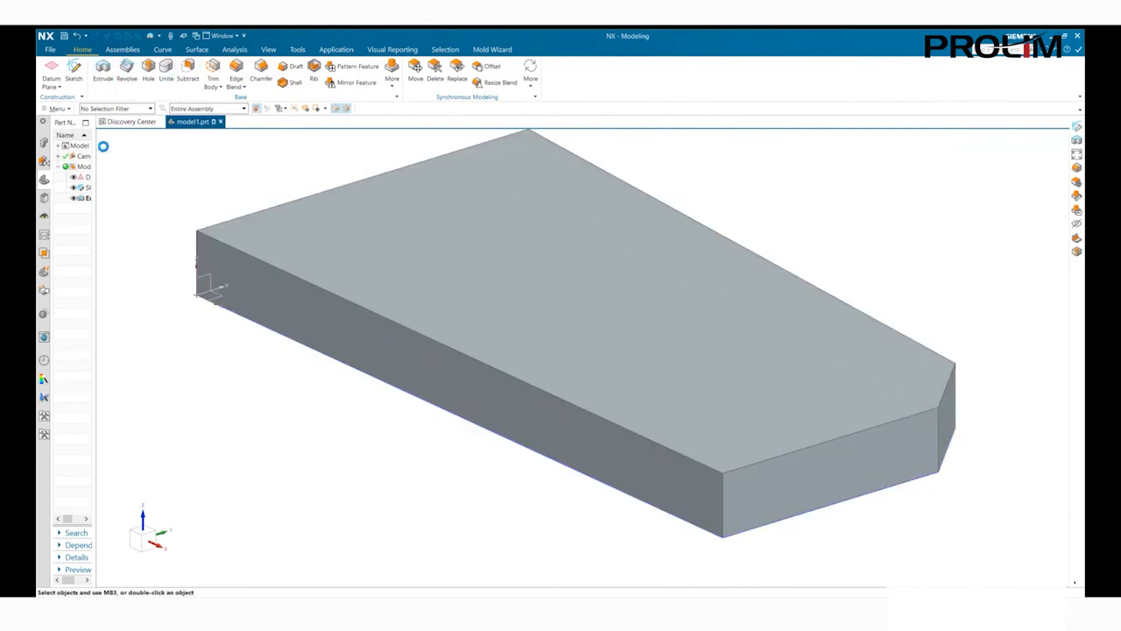
middle_click_drag(483, 465, 534, 328)
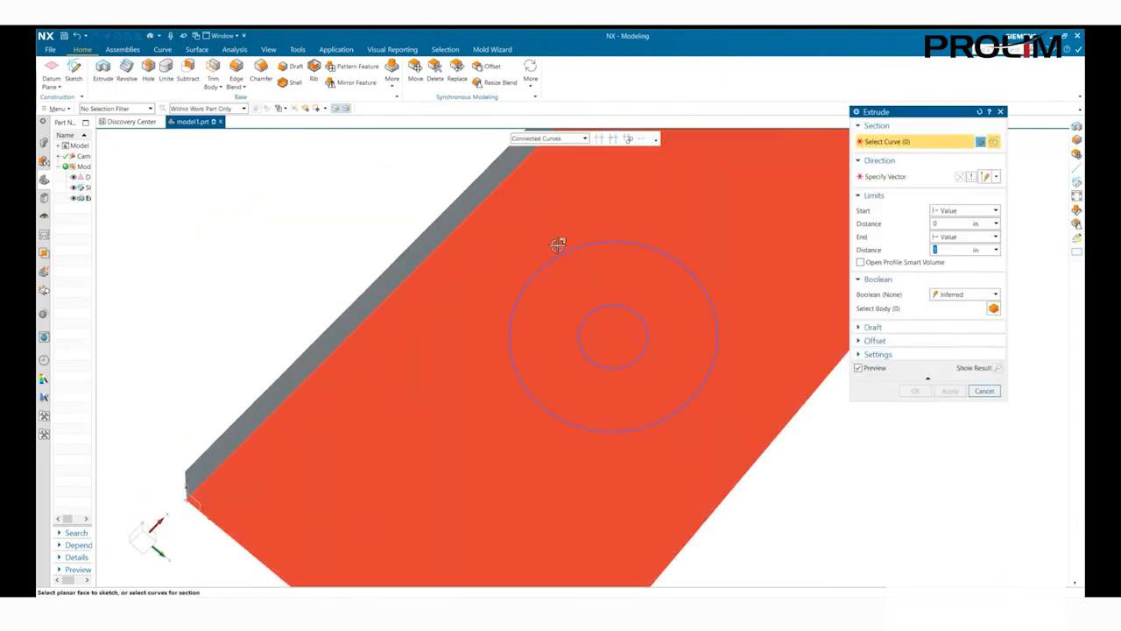
left_click(587, 243)
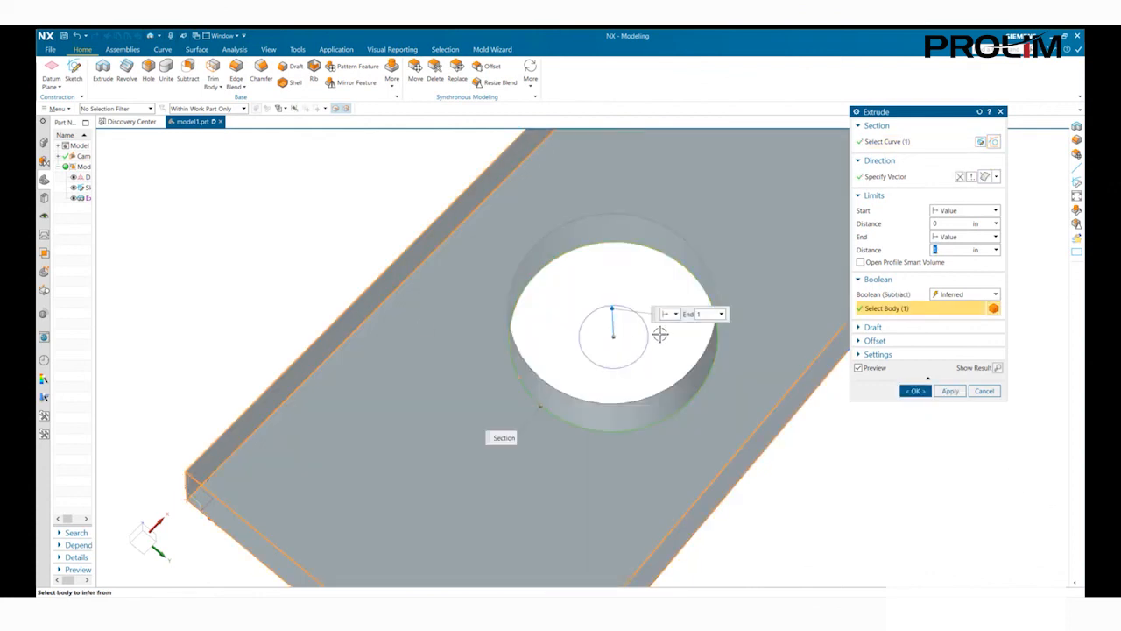
scroll(616, 297, "down", 1)
middle_click_drag(612, 277, 605, 301)
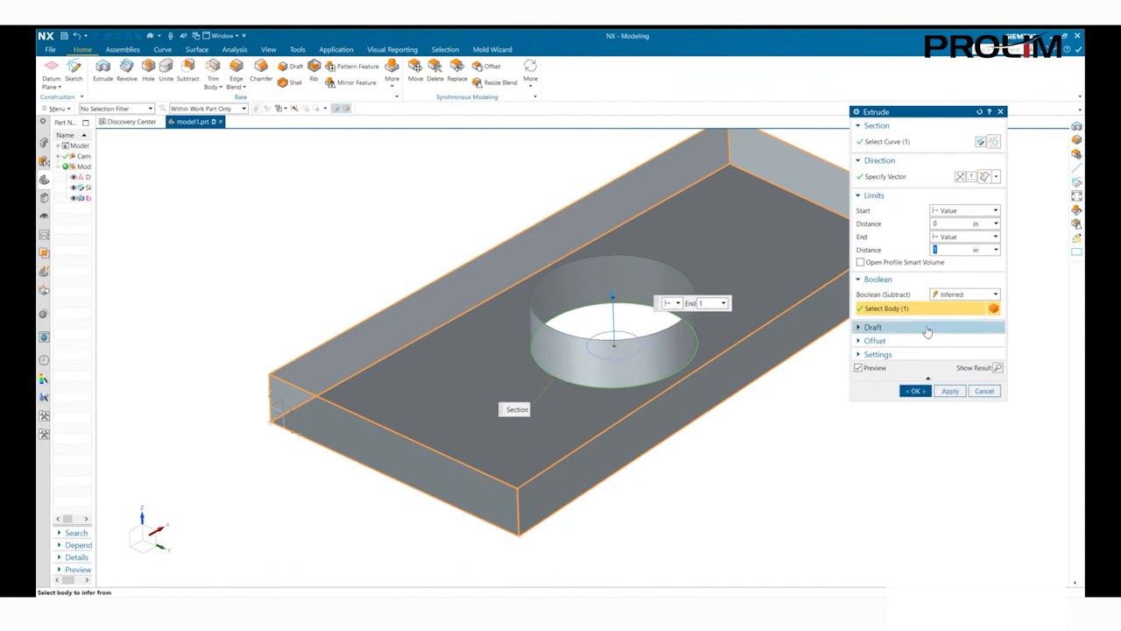
left_click(972, 176)
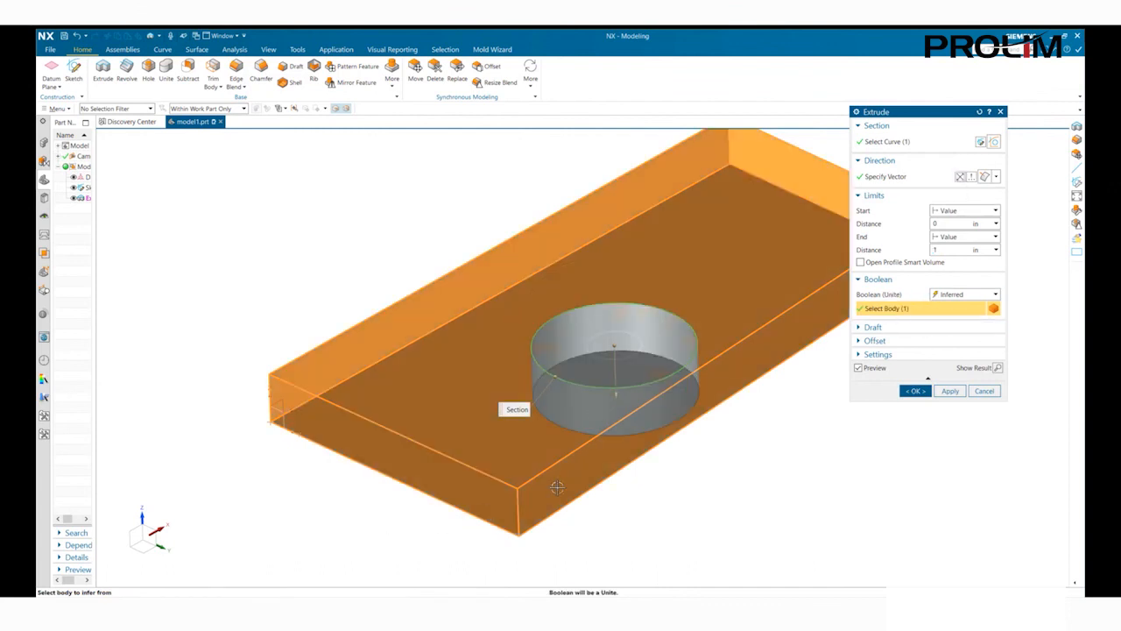
left_click(985, 391)
- Delete the sketch together with its dependent extrusion, and undo the deletion
middle_click_drag(491, 225, 451, 280)
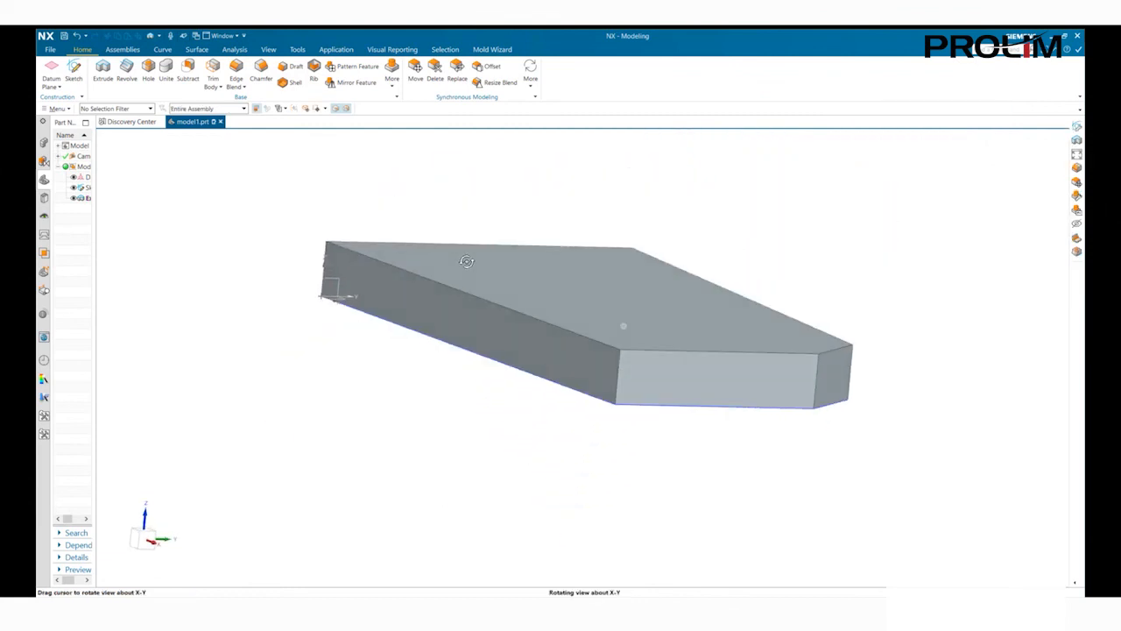
left_click(427, 302)
key("Delete")
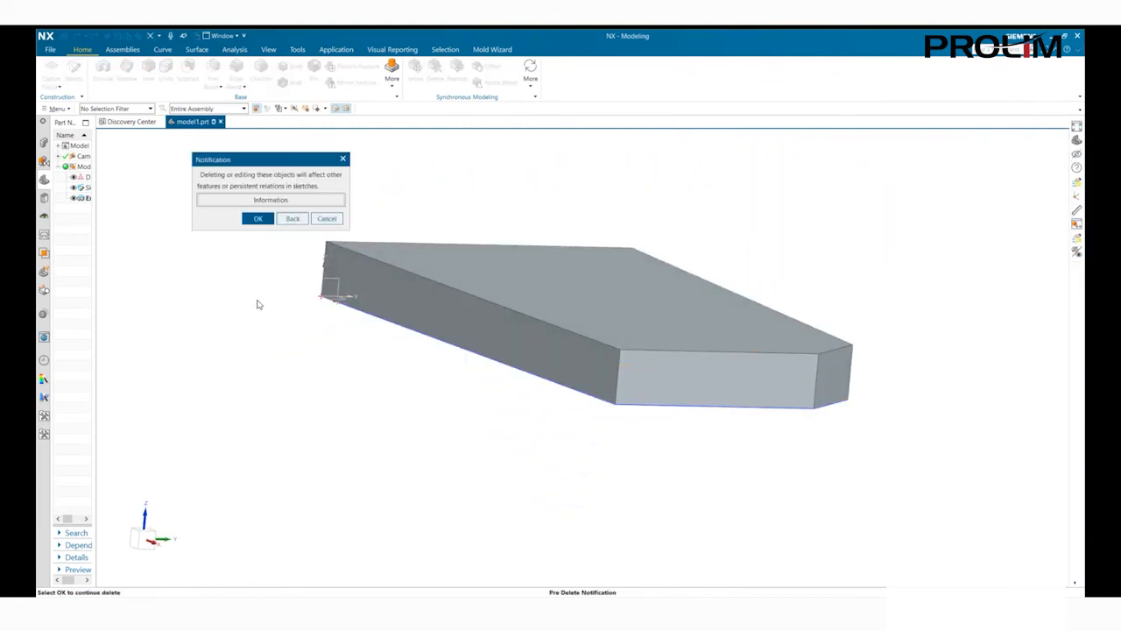
left_click(255, 218)
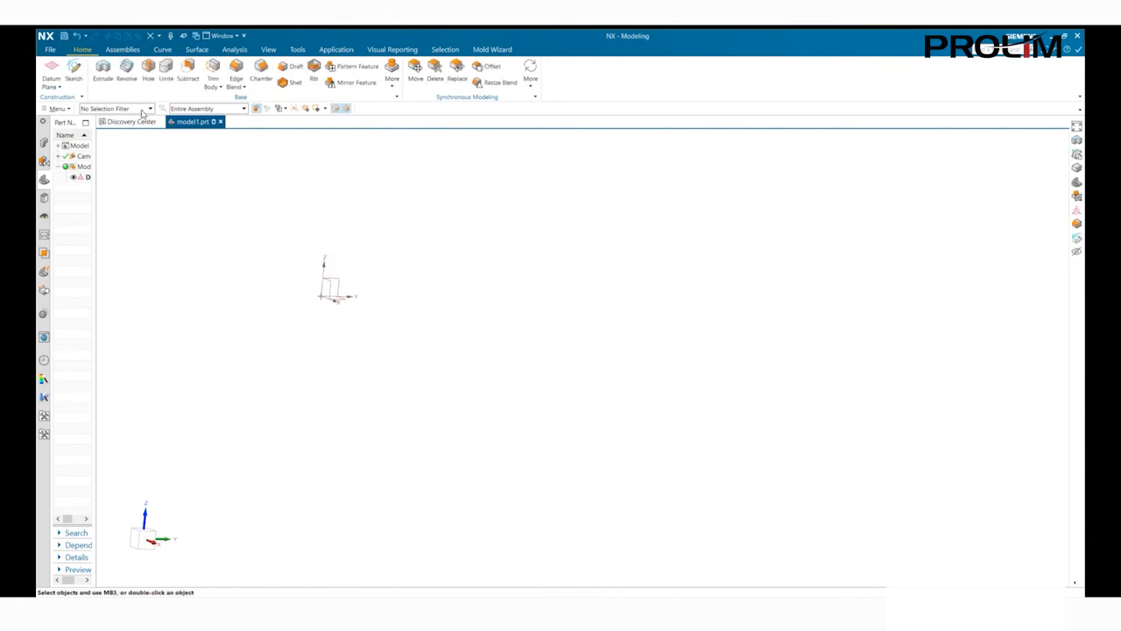
left_click(77, 36)
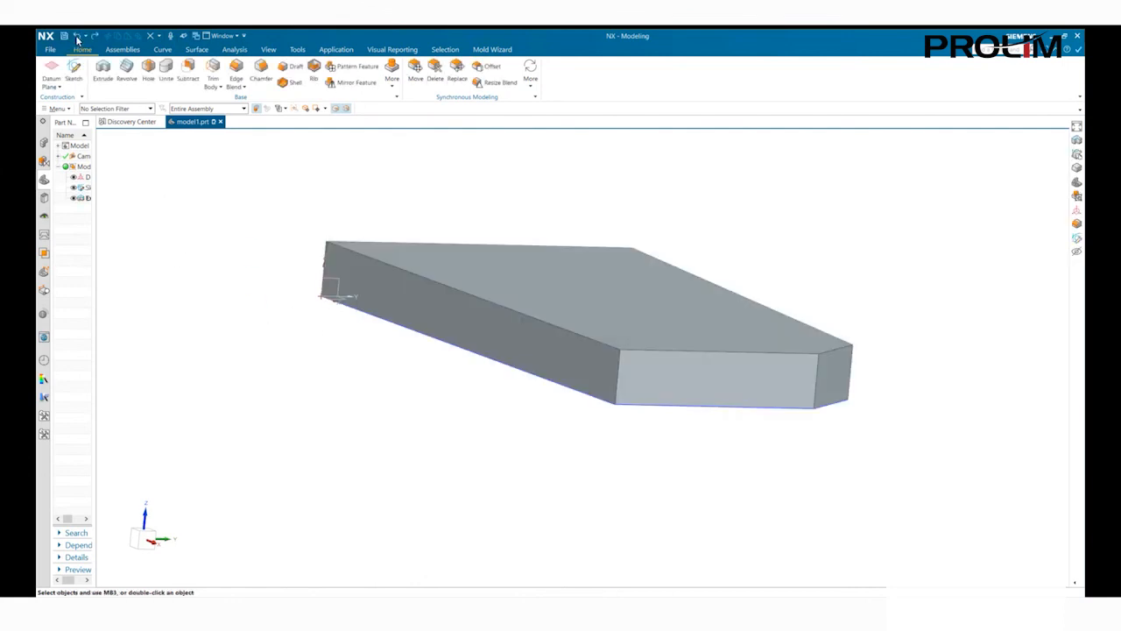
- Undo the plate extrusion and reopen the sketch for editing
left_click(76, 36)
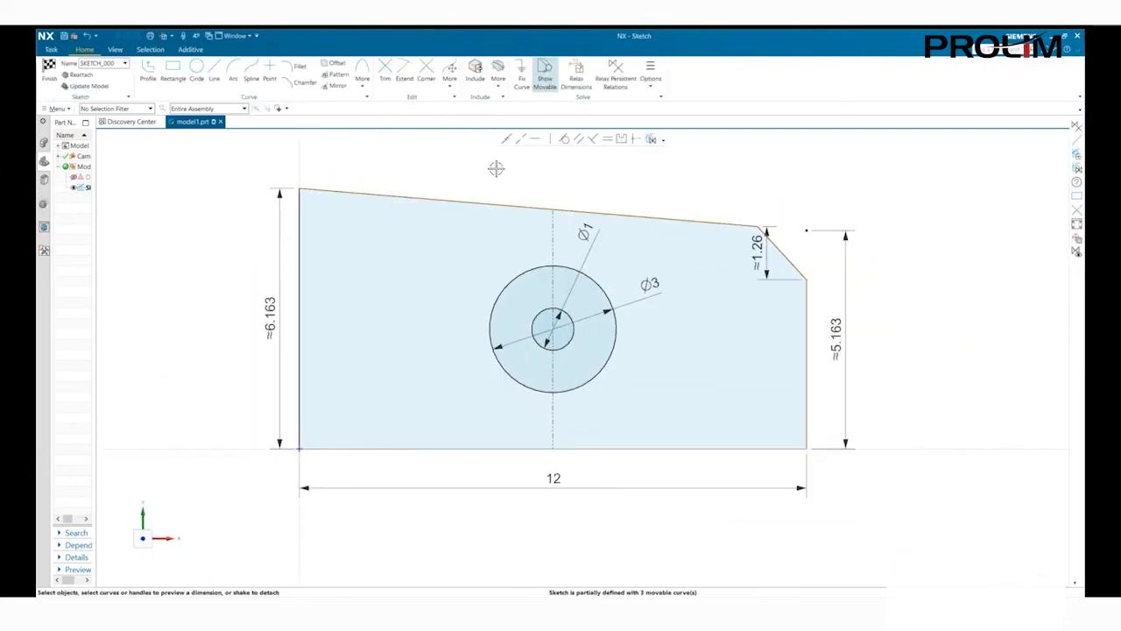
left_click(650, 84)
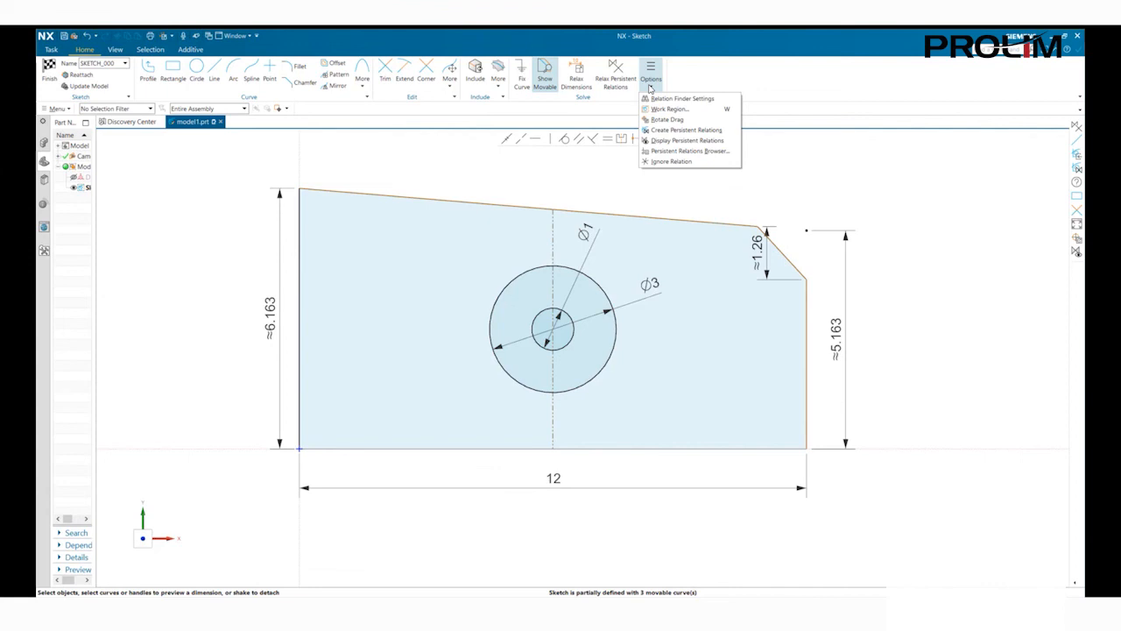
left_click(565, 178)
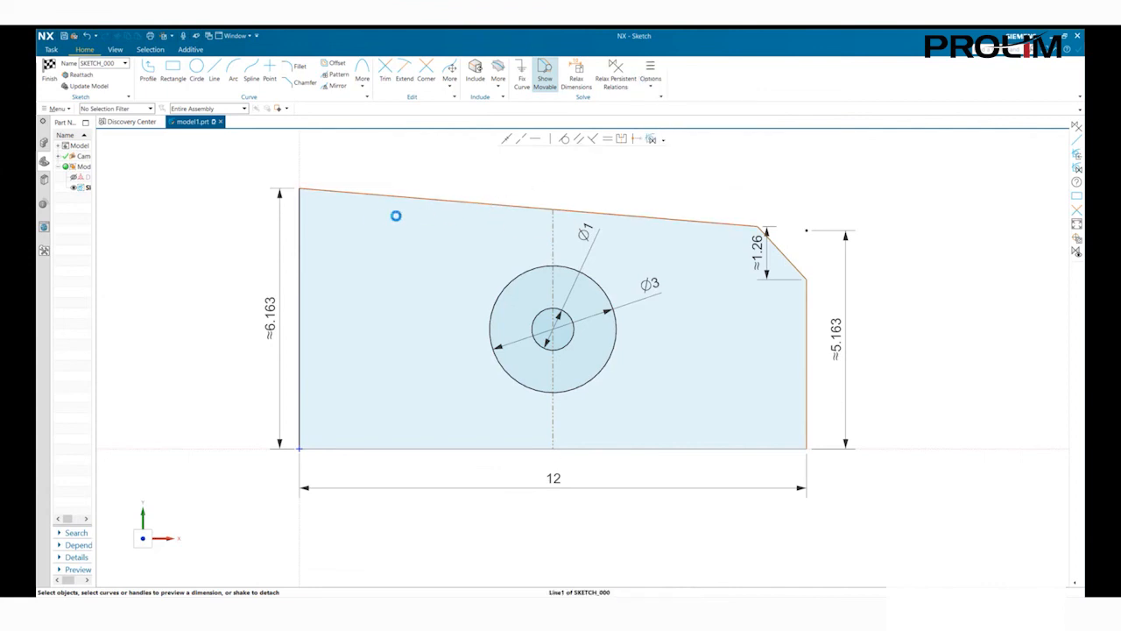
- Group the five outer profile lines into a new active sketch group named Profile with Normal content
left_click(303, 250)
left_click(541, 451)
left_click(807, 386)
left_click(798, 267)
right_click(801, 271)
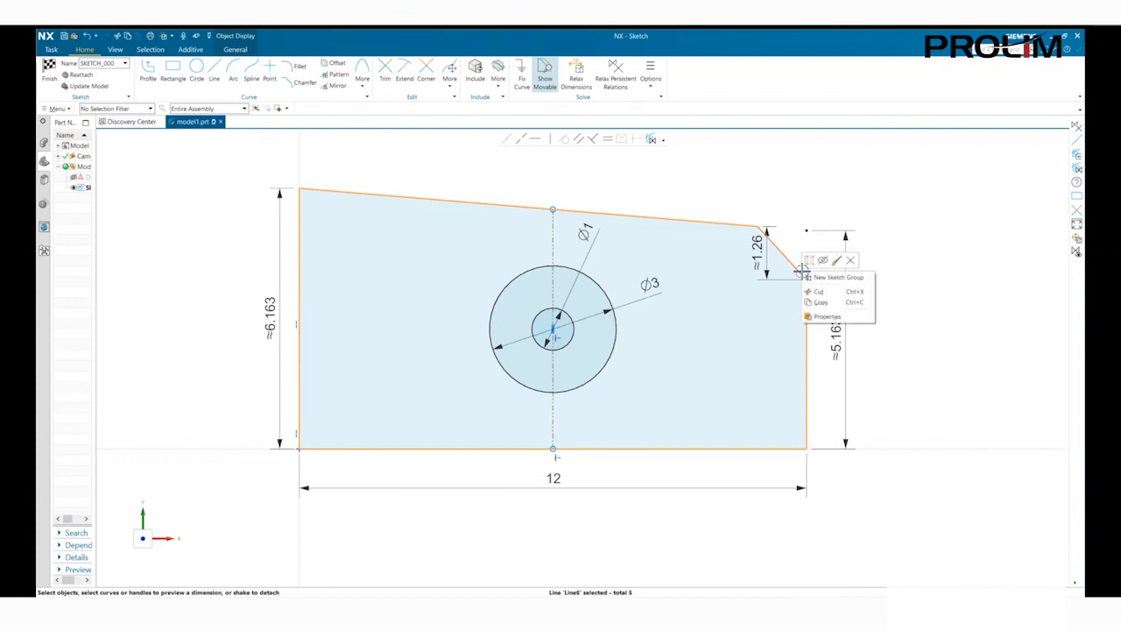
left_click(866, 277)
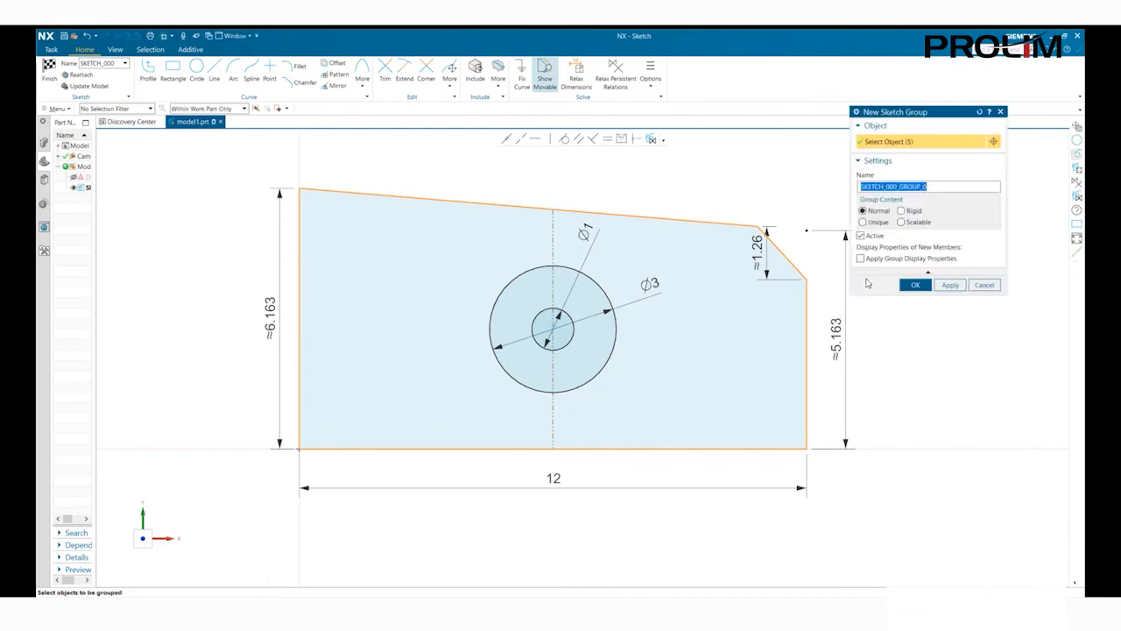
type("Pr")
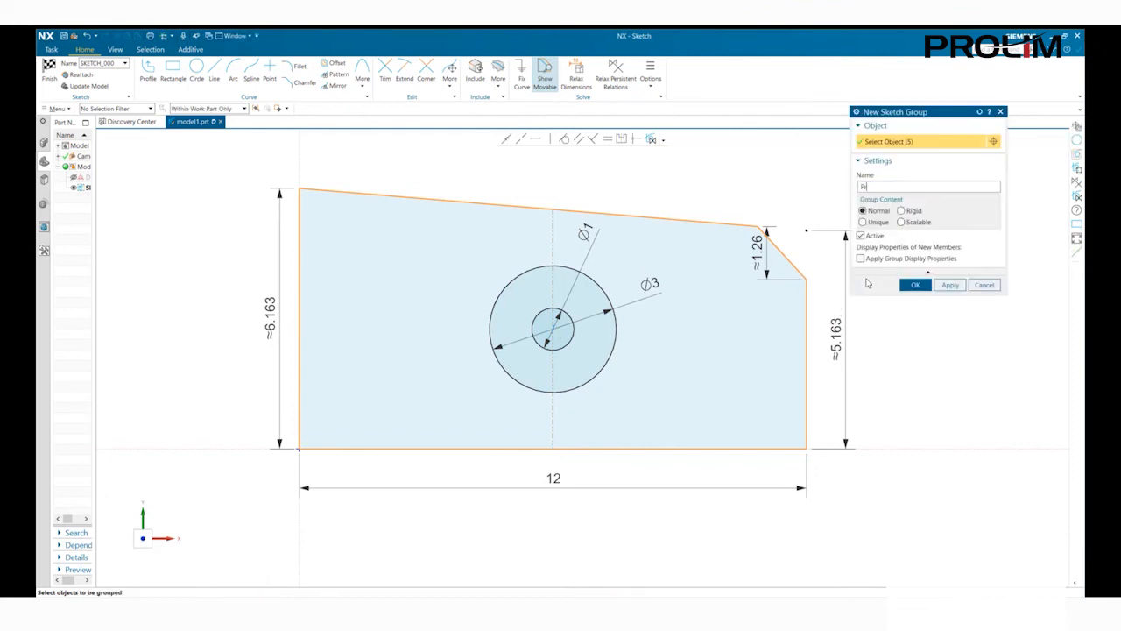
type("ofile")
left_click(915, 287)
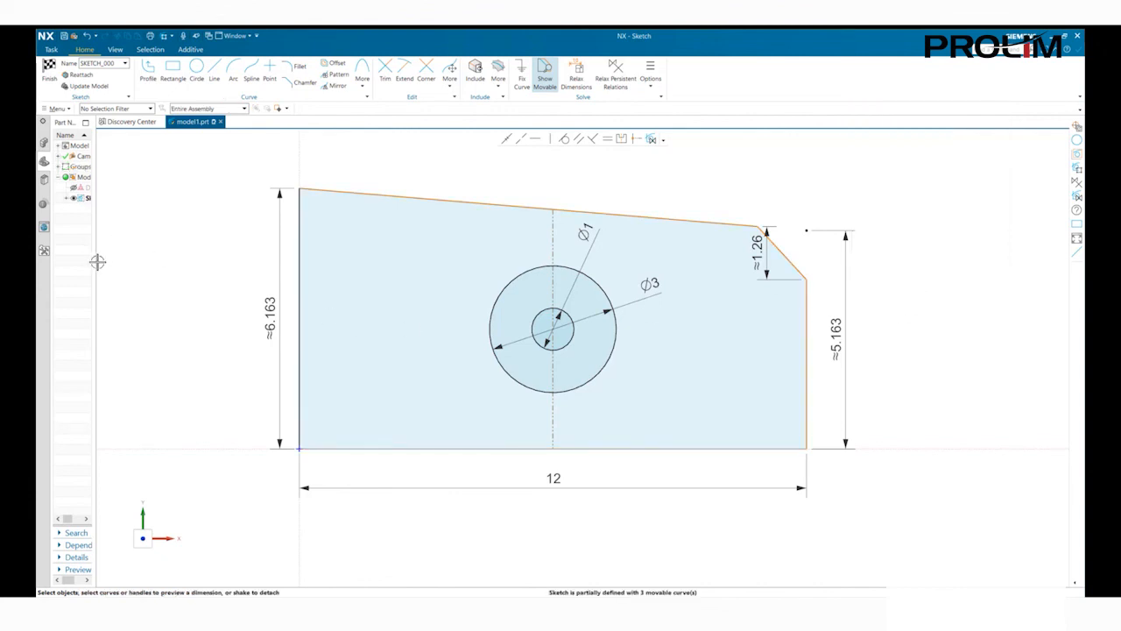
- Expand the sketch in the model history and toggle the Profile group's visibility off and on
left_click_drag(94, 263, 210, 267)
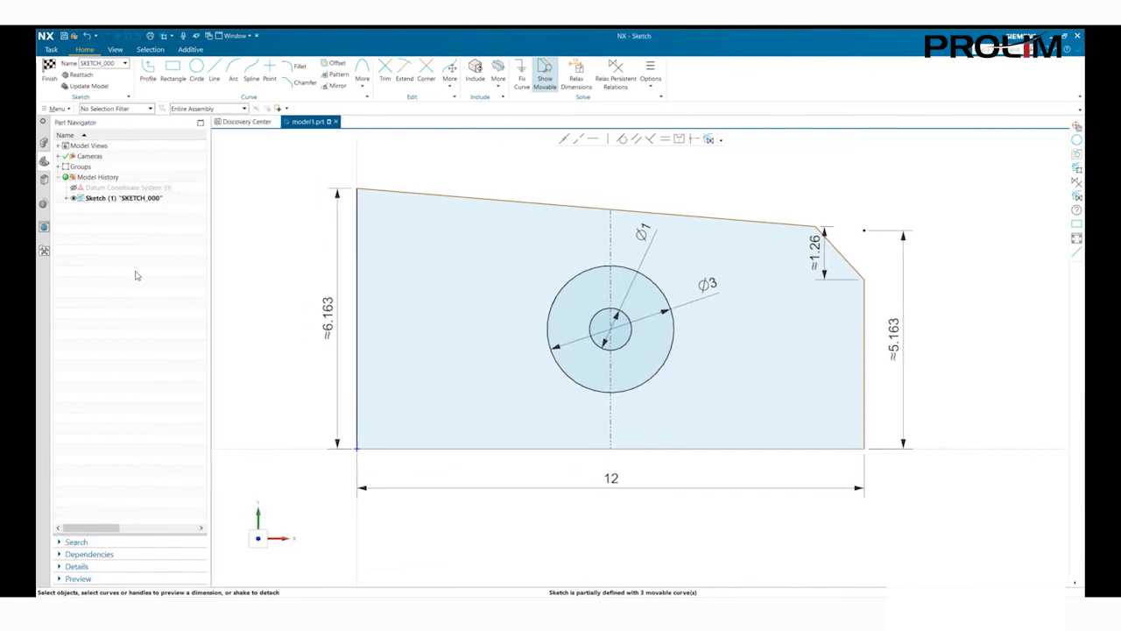
left_click(67, 198)
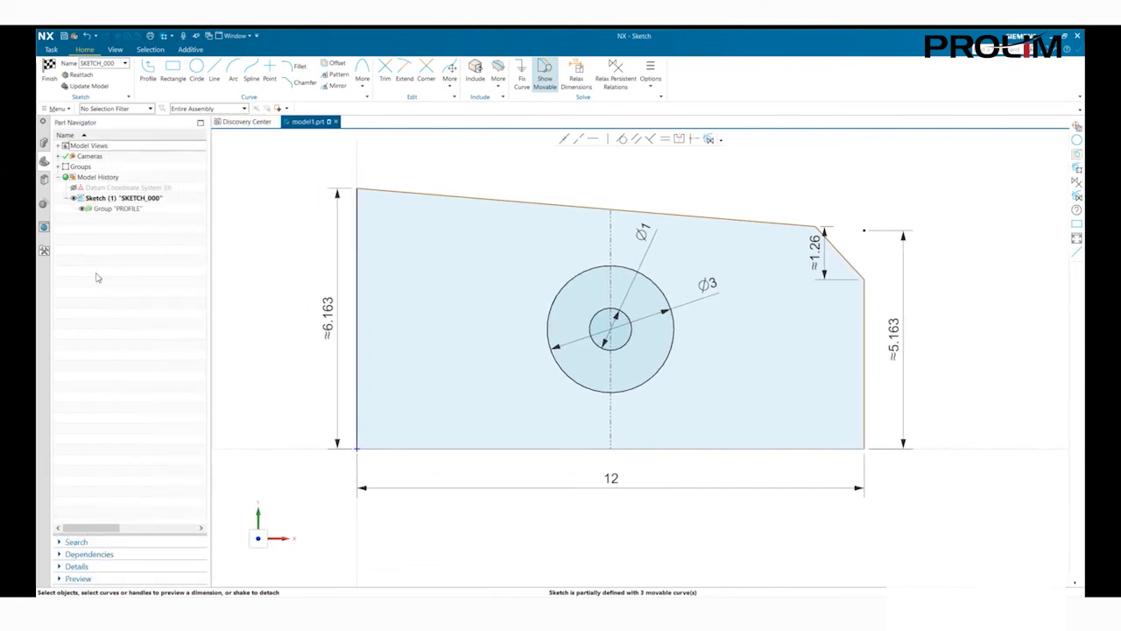
left_click(83, 210)
left_click(83, 210)
left_click(83, 210)
left_click(83, 209)
- Group the two concentric circles into a new active sketch group named Boss with Normal content
left_click(629, 269)
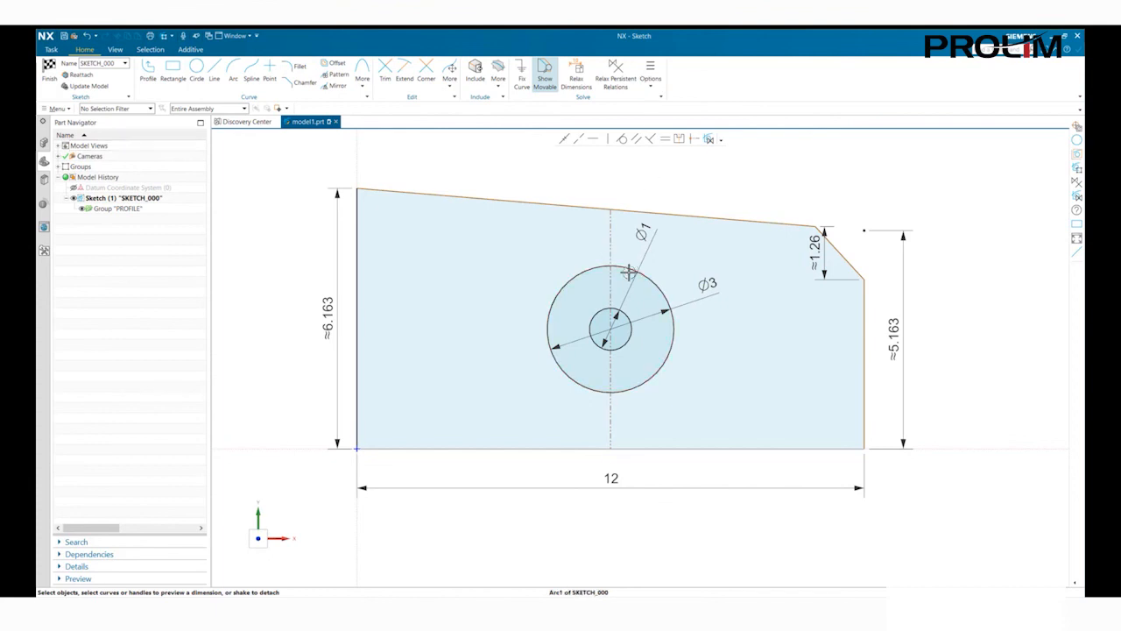
left_click(620, 314)
right_click(621, 314)
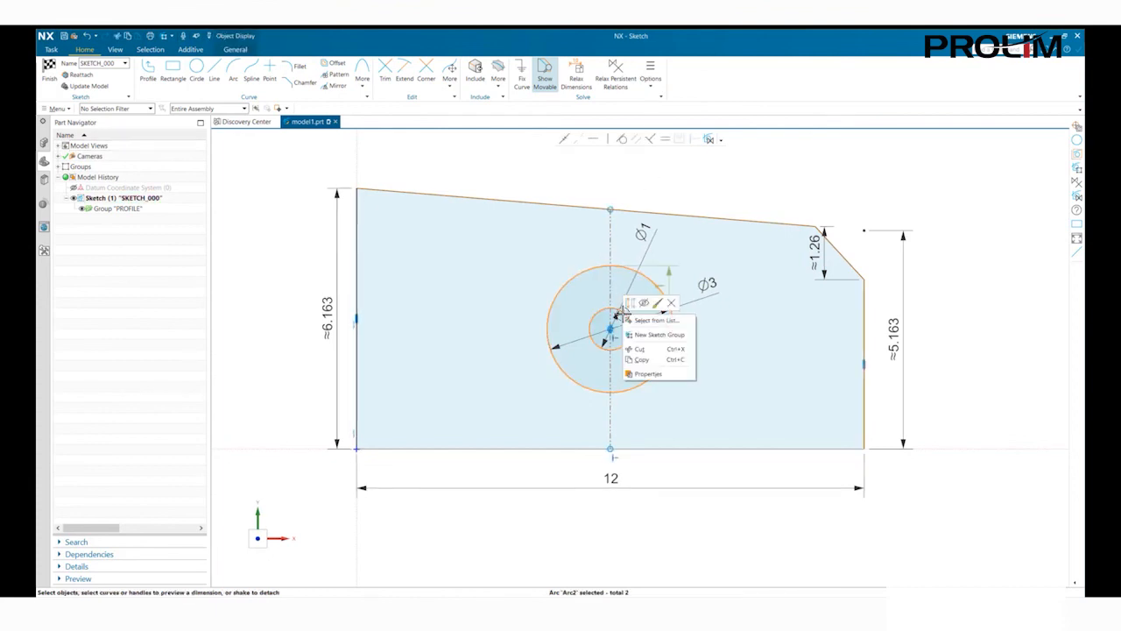
left_click(648, 336)
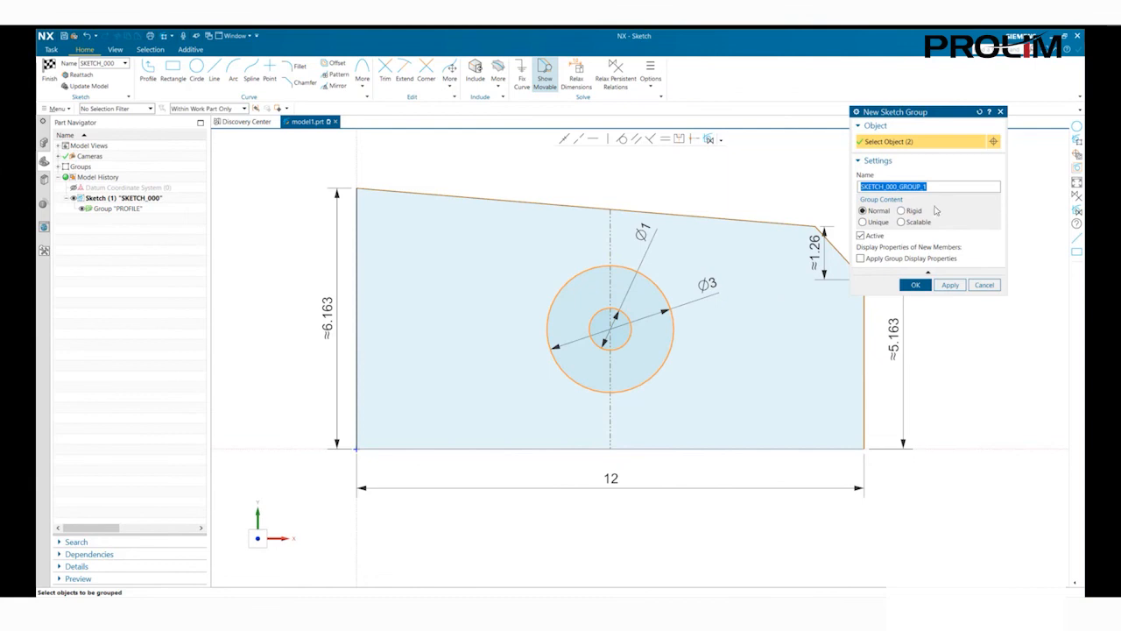
type("Boss")
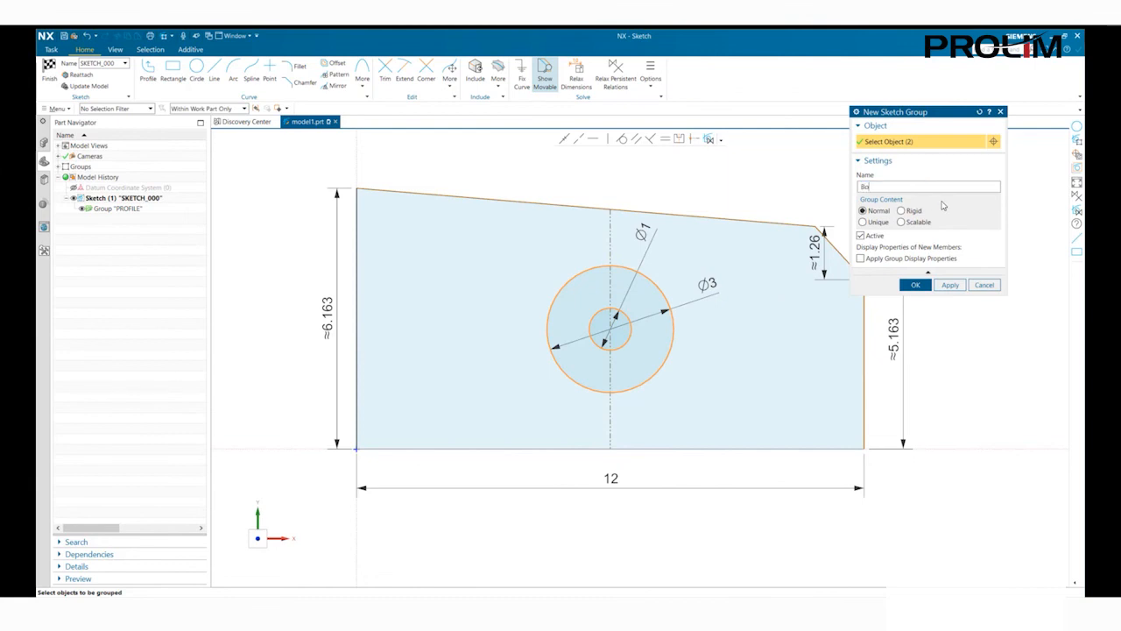
left_click(920, 286)
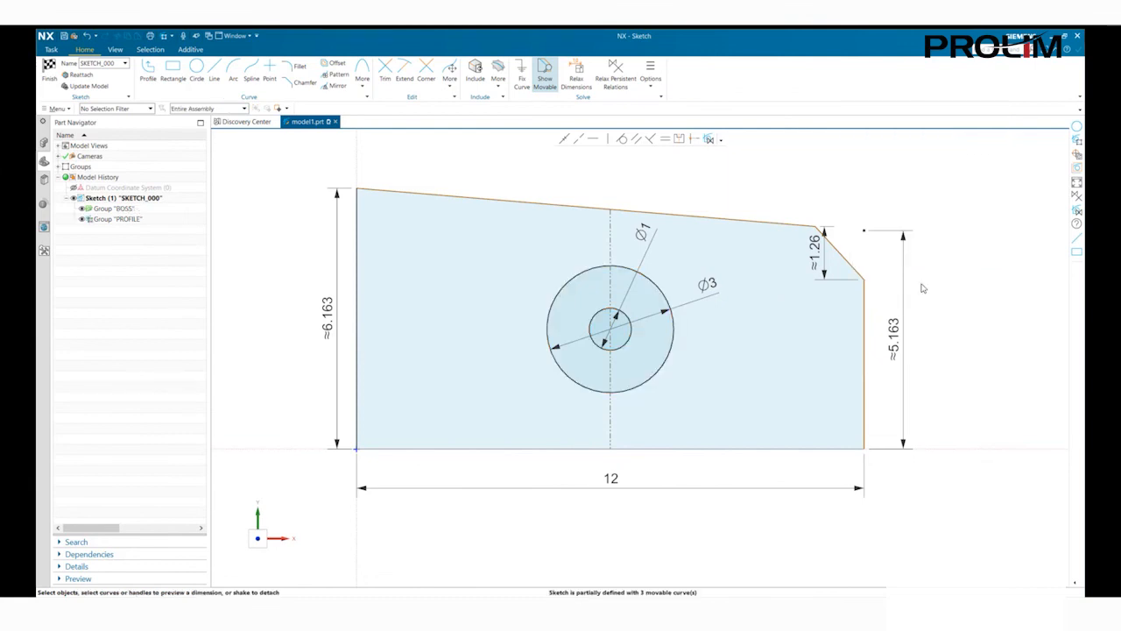
left_click(126, 210)
left_click(127, 235)
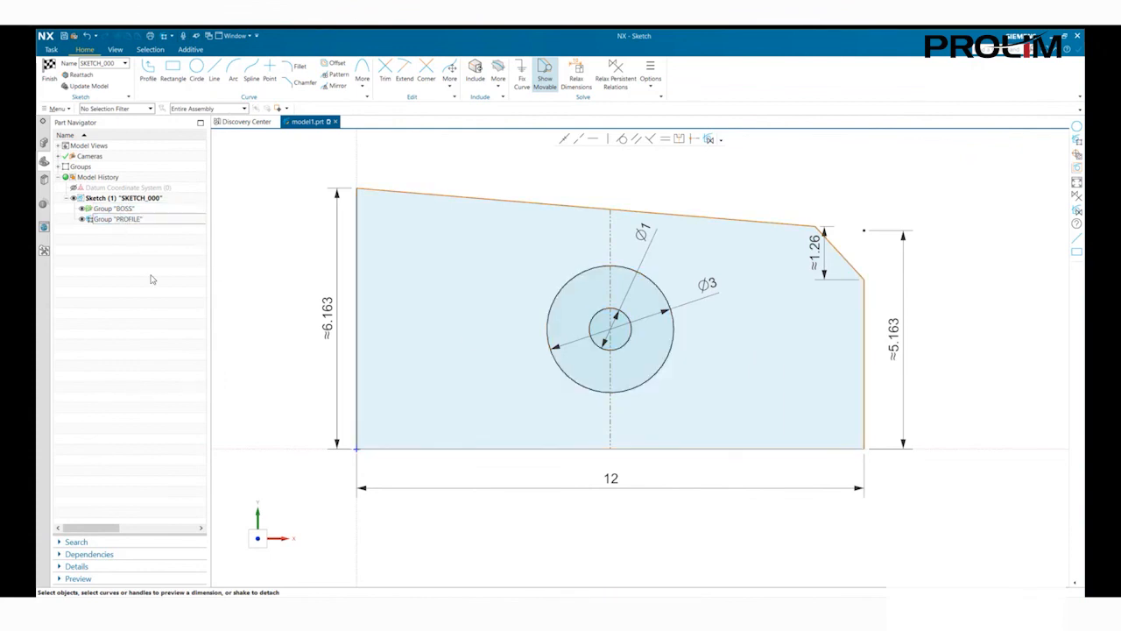
- Finish the sketch and extrude the Profile group from 0 to 1 in using the Curves in Group rule
left_click(49, 72)
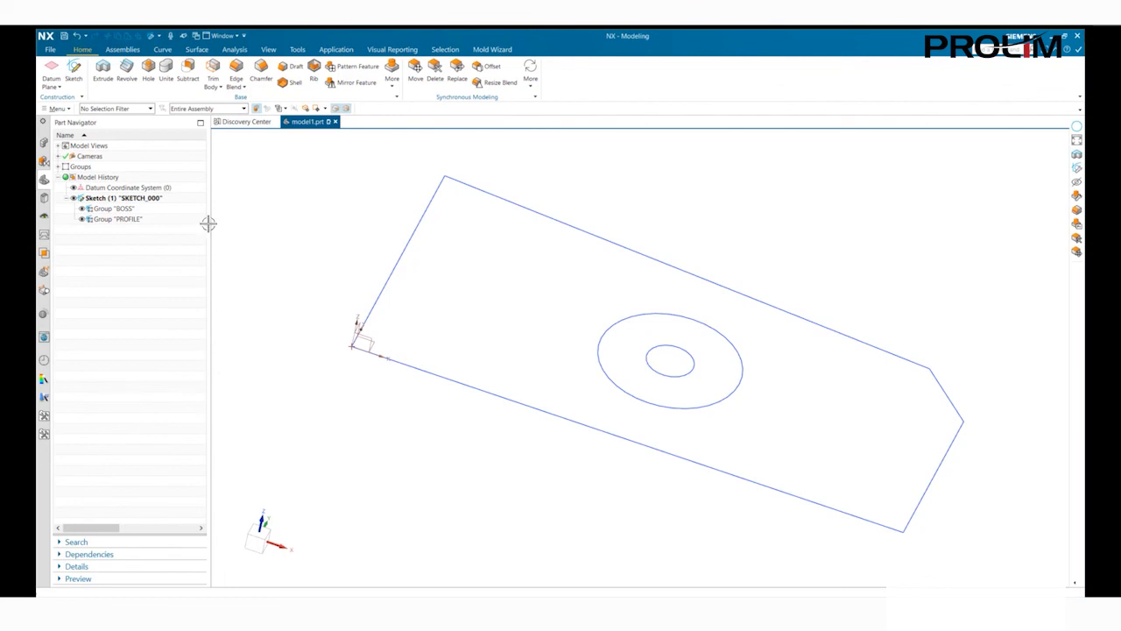
left_click(103, 69)
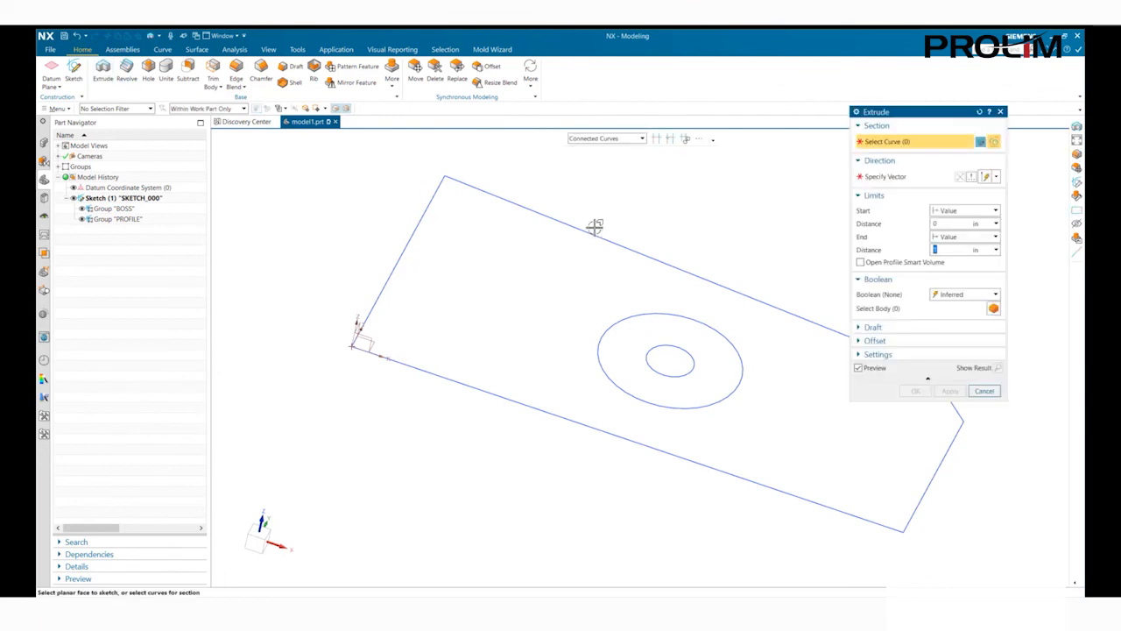
left_click(633, 142)
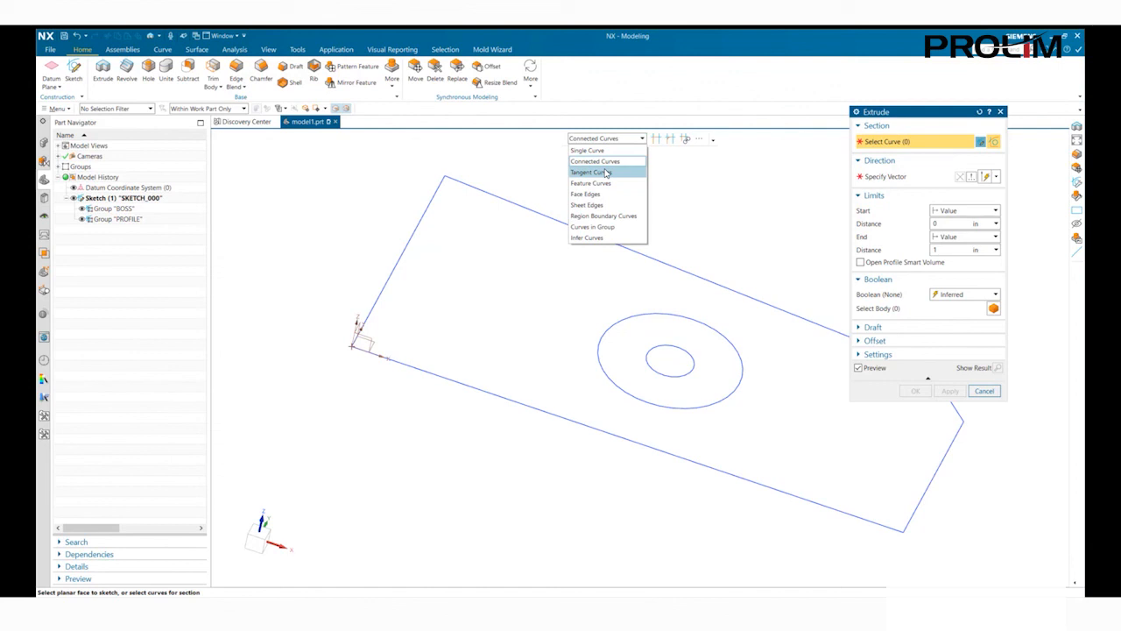
left_click(595, 228)
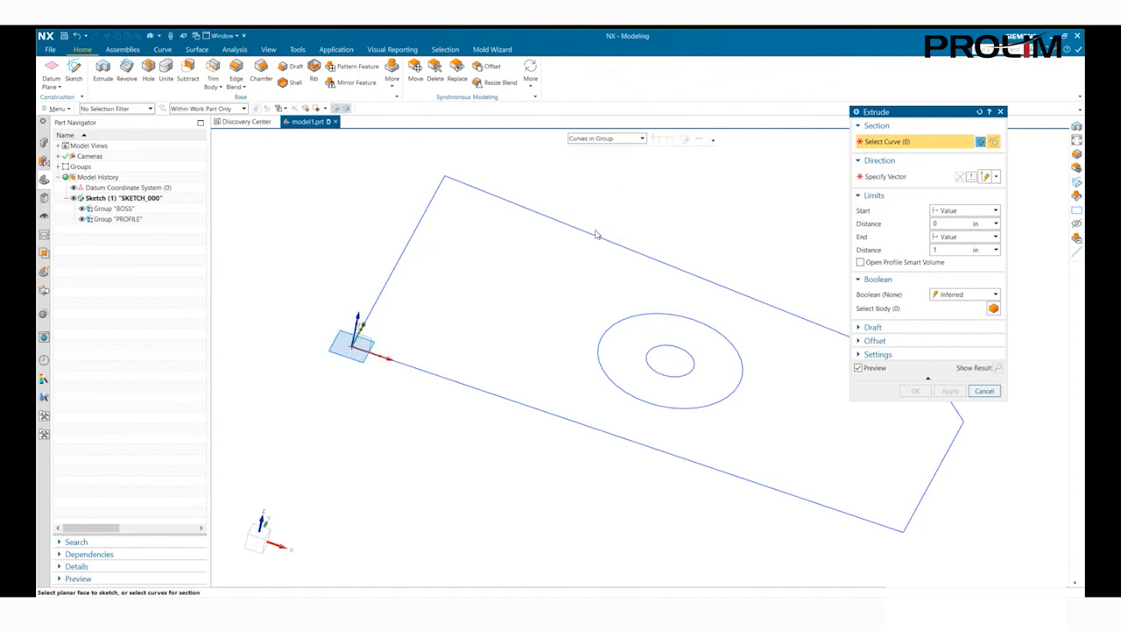
left_click(642, 251)
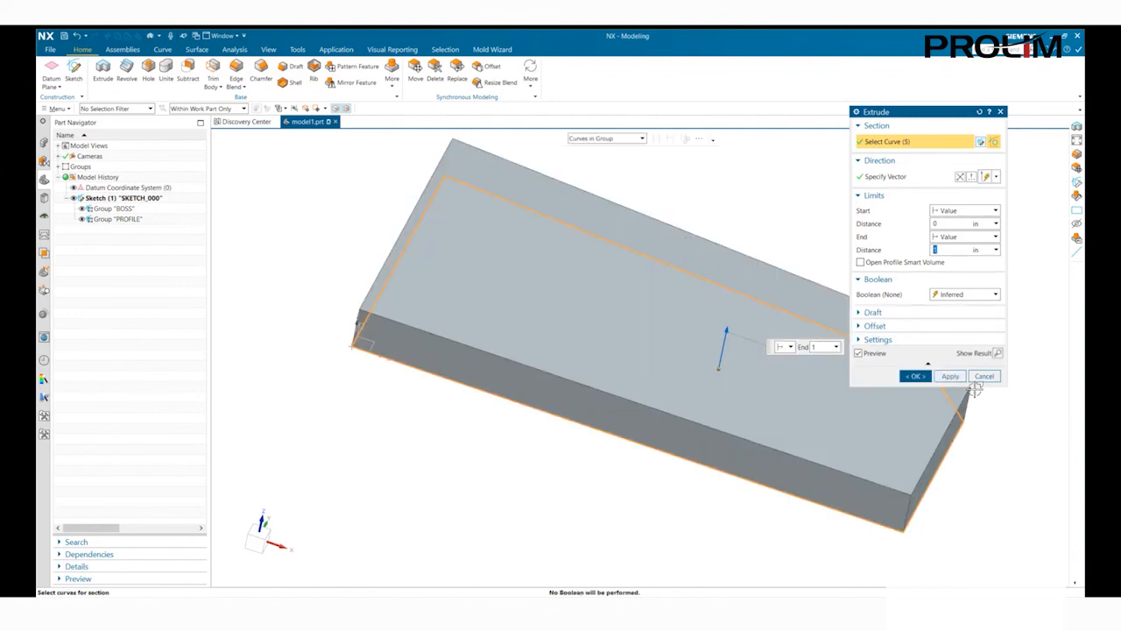
left_click(950, 376)
- Extrude the Boss group from 0 to 1 in with the direction reversed, adding a hollow boss on the plate's underside
middle_click_drag(744, 181, 675, 333)
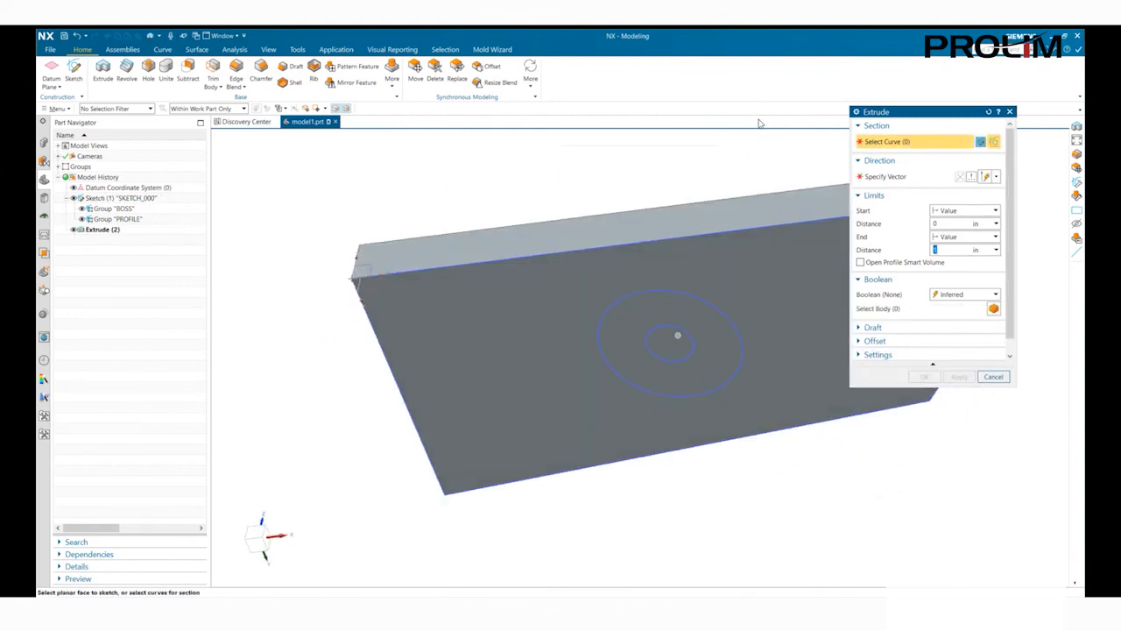
left_click(726, 312)
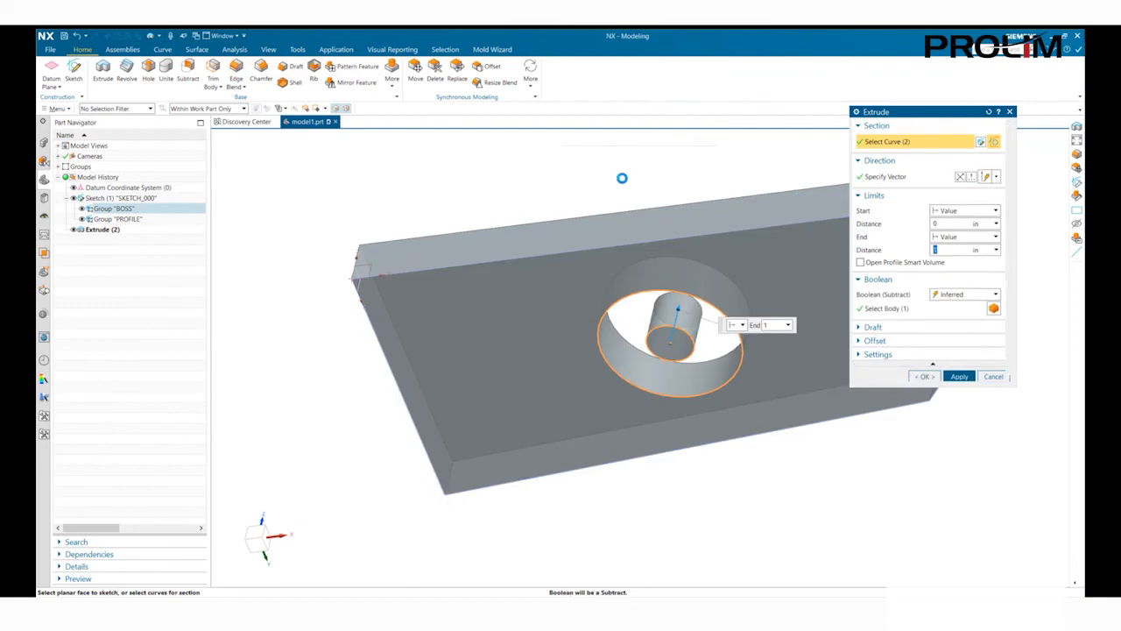
left_click(960, 176)
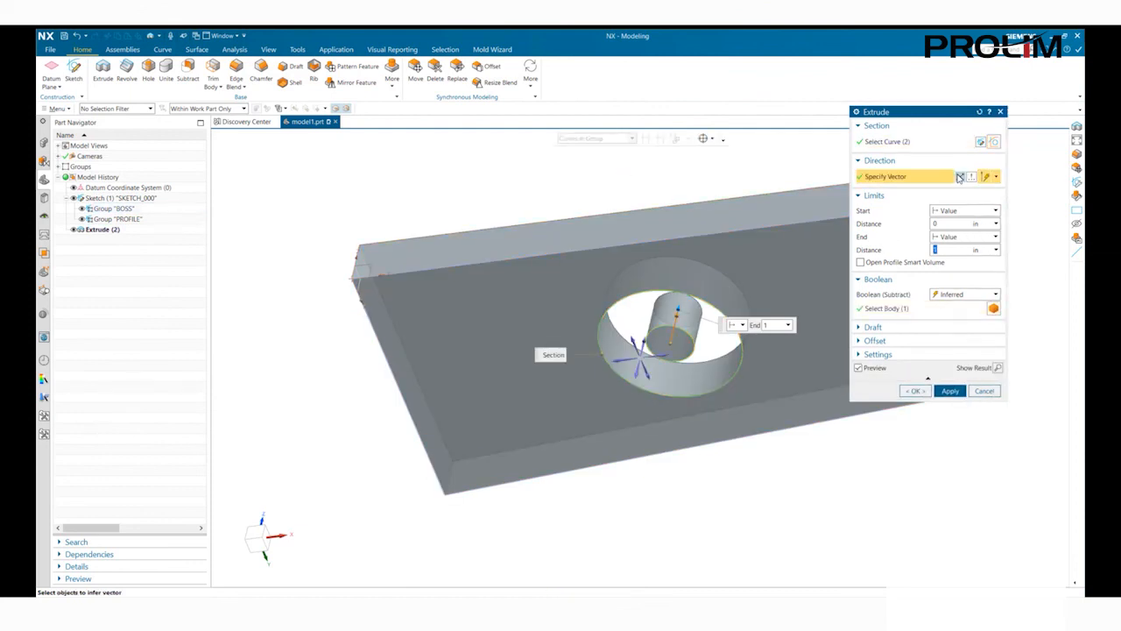
left_click(915, 391)
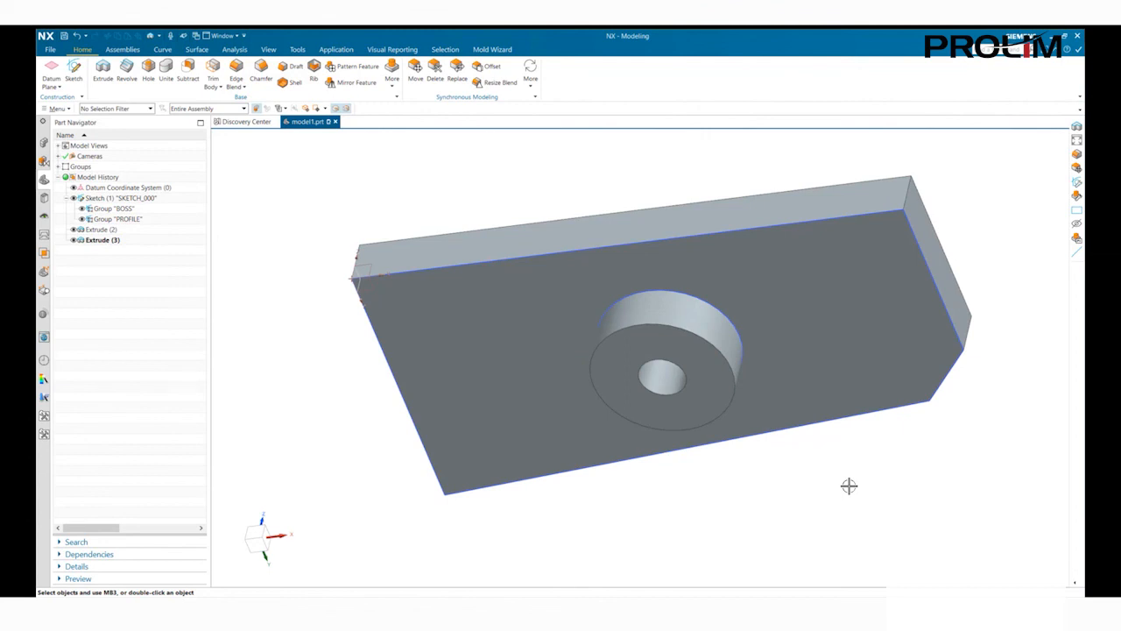
middle_click_drag(849, 485, 794, 566)
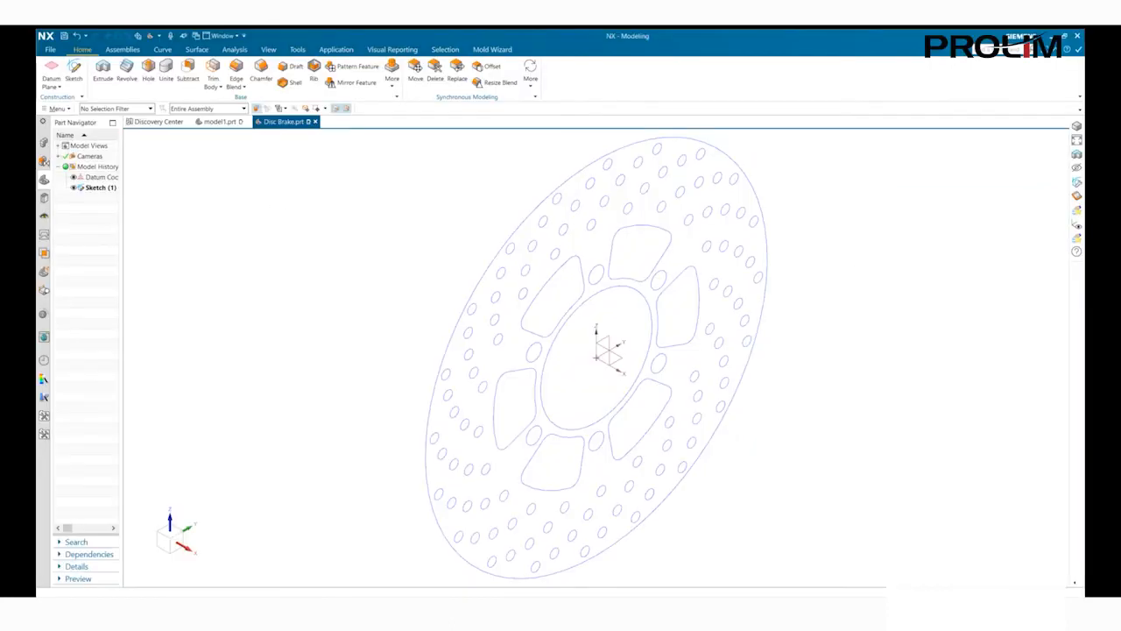
- Open the sketch of the Disc Brake part for editing
left_click(104, 187)
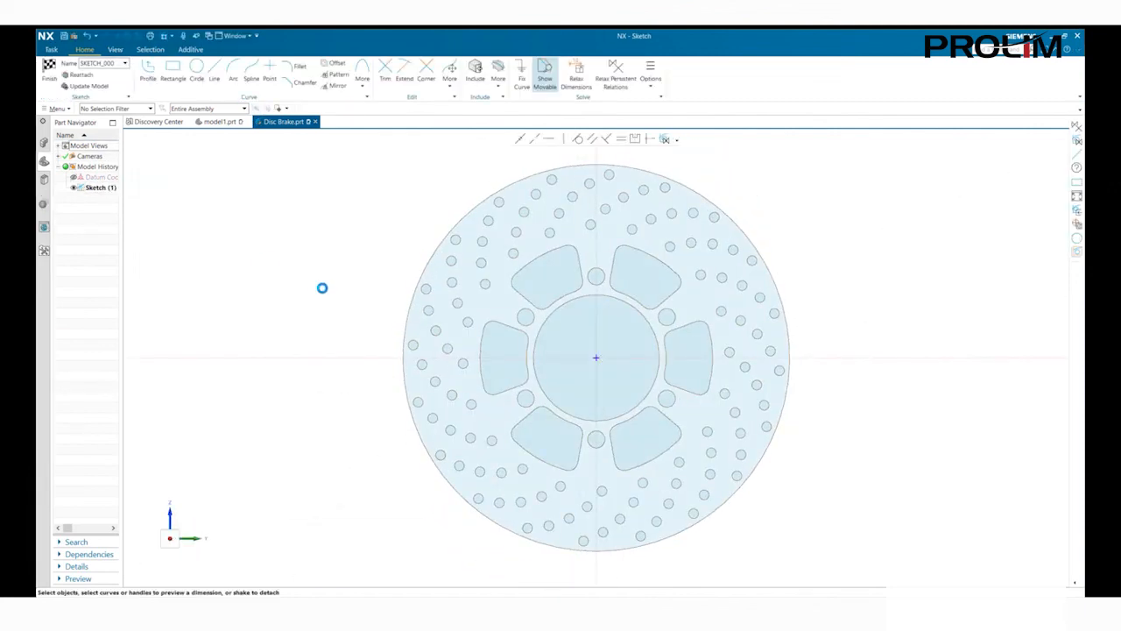
- Define a work region from the selected inner curves: the central bore, the six bolt holes and the six slots
left_click(653, 88)
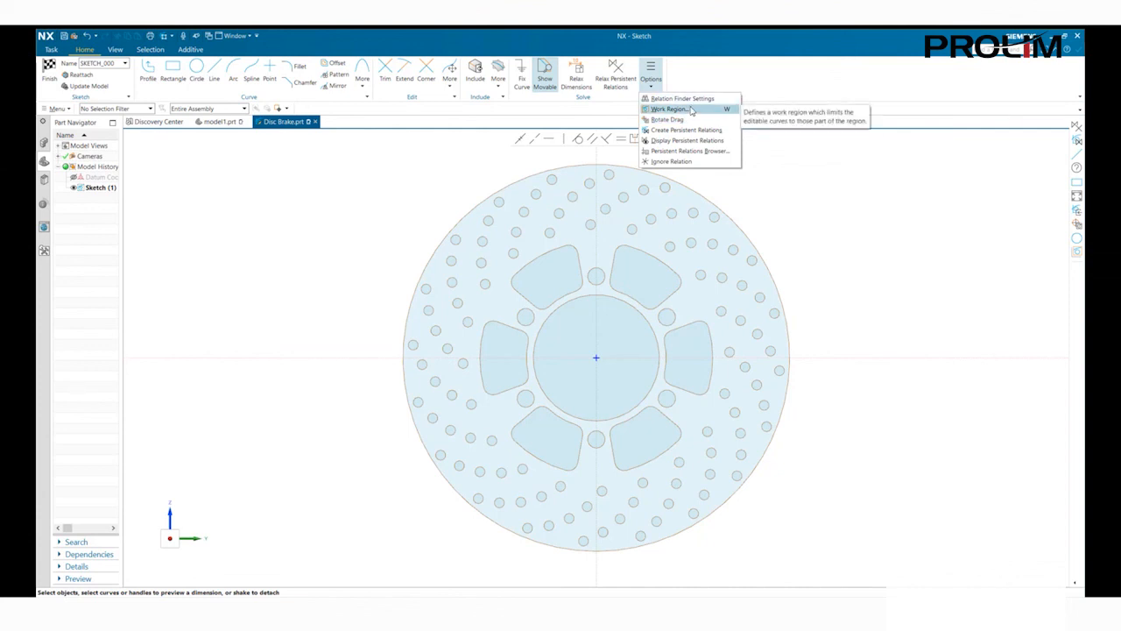
left_click(670, 109)
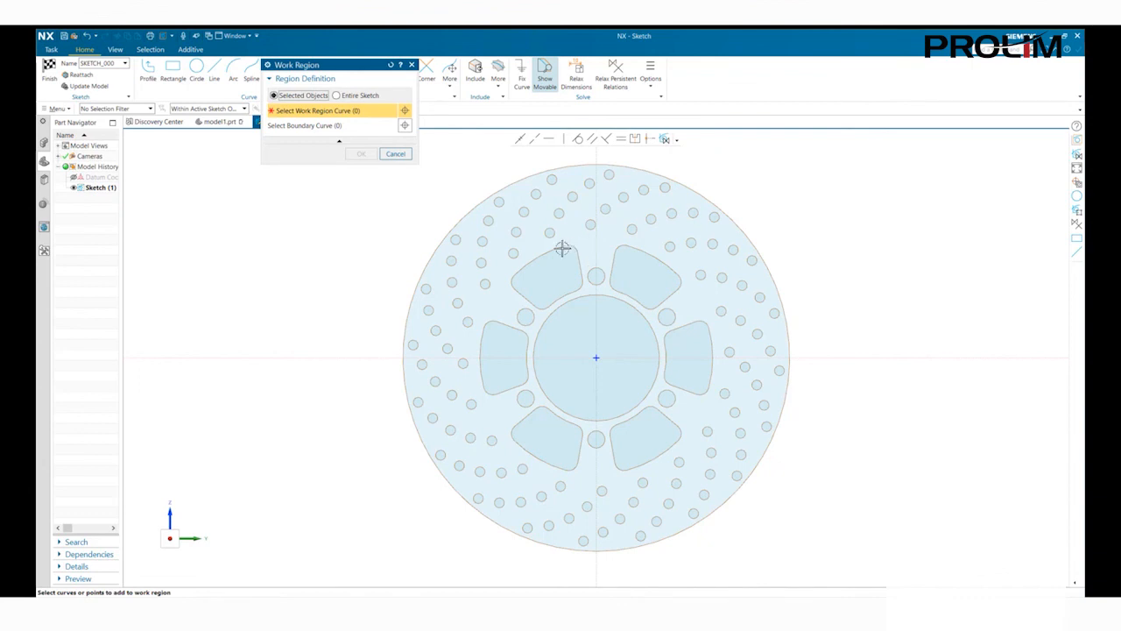
left_click_drag(331, 68, 311, 186)
left_click(288, 109)
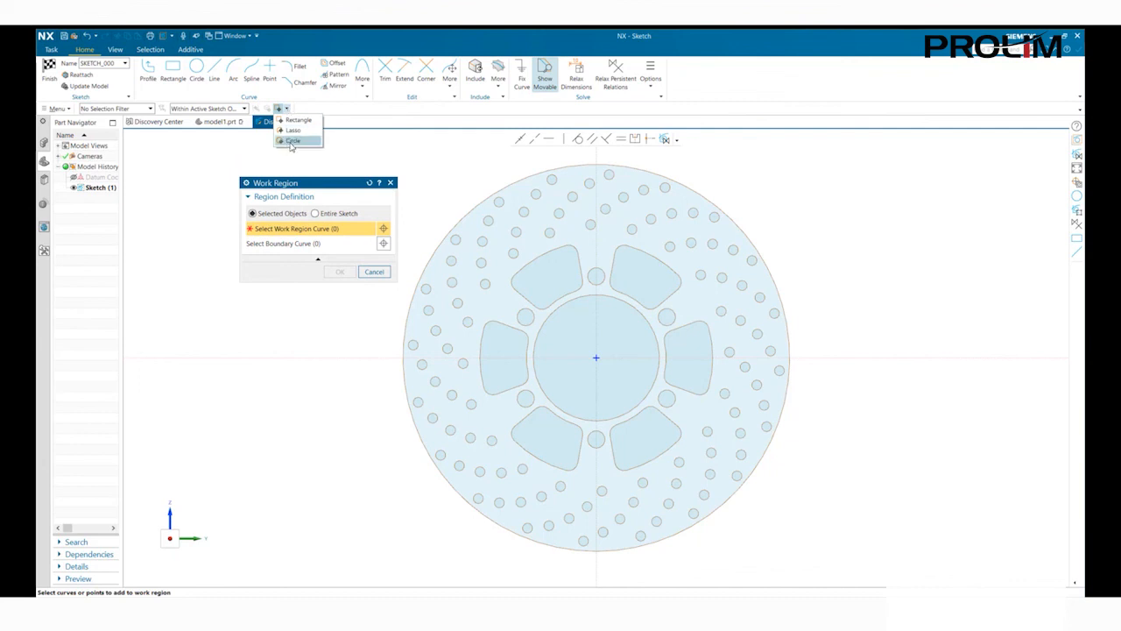
left_click(292, 142)
left_click_drag(596, 357, 573, 237)
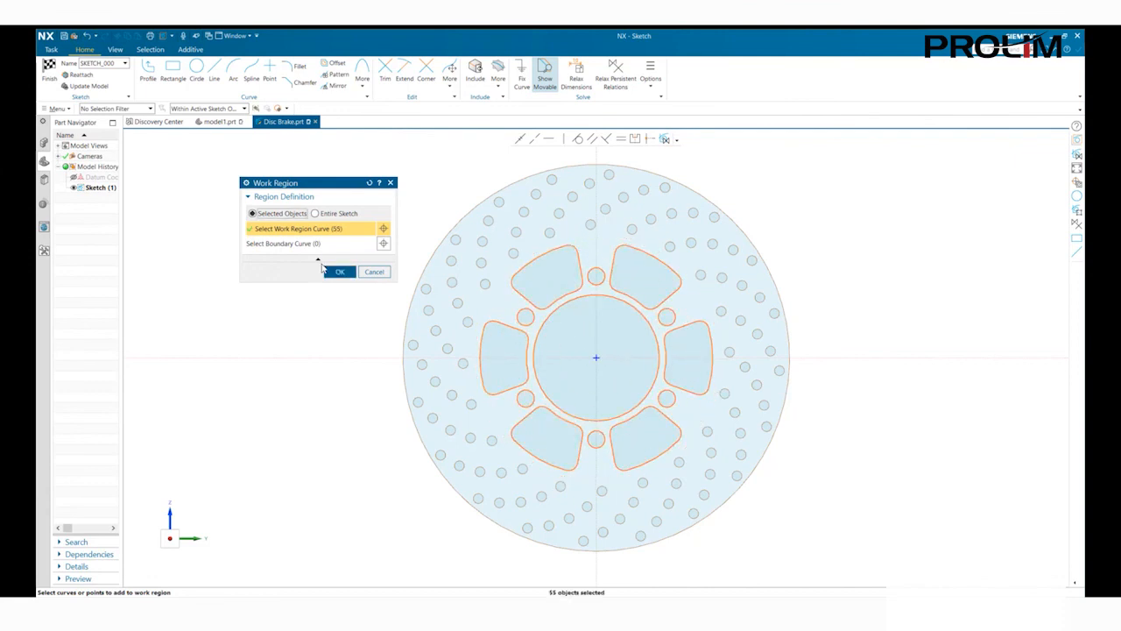
left_click(340, 272)
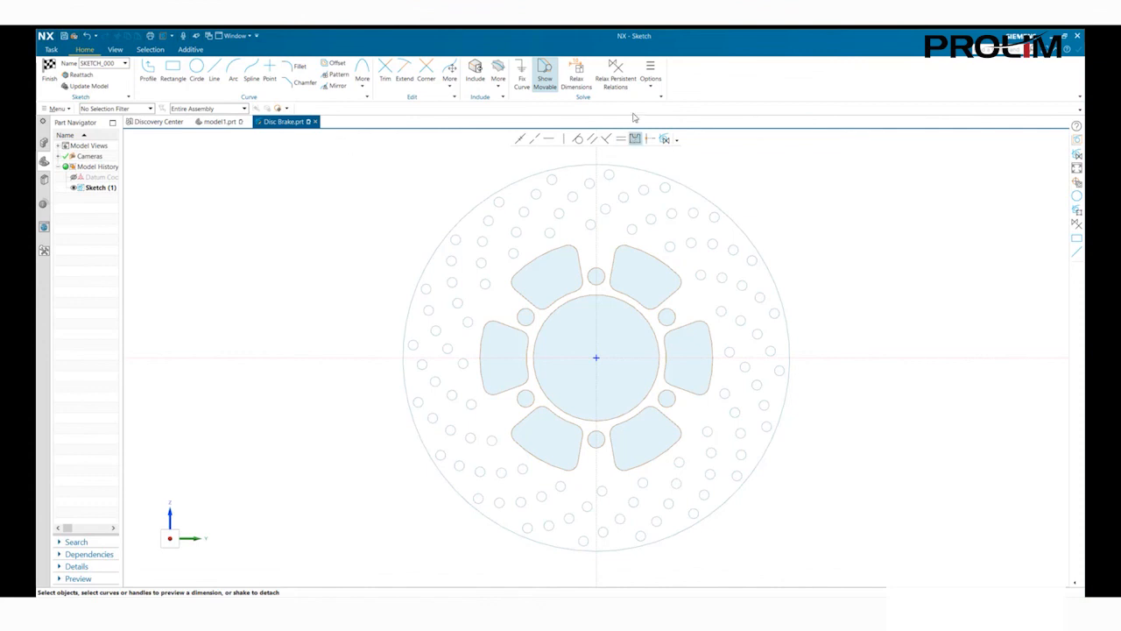
- Turn on Rotate Drag for the disc sketch
left_click(657, 88)
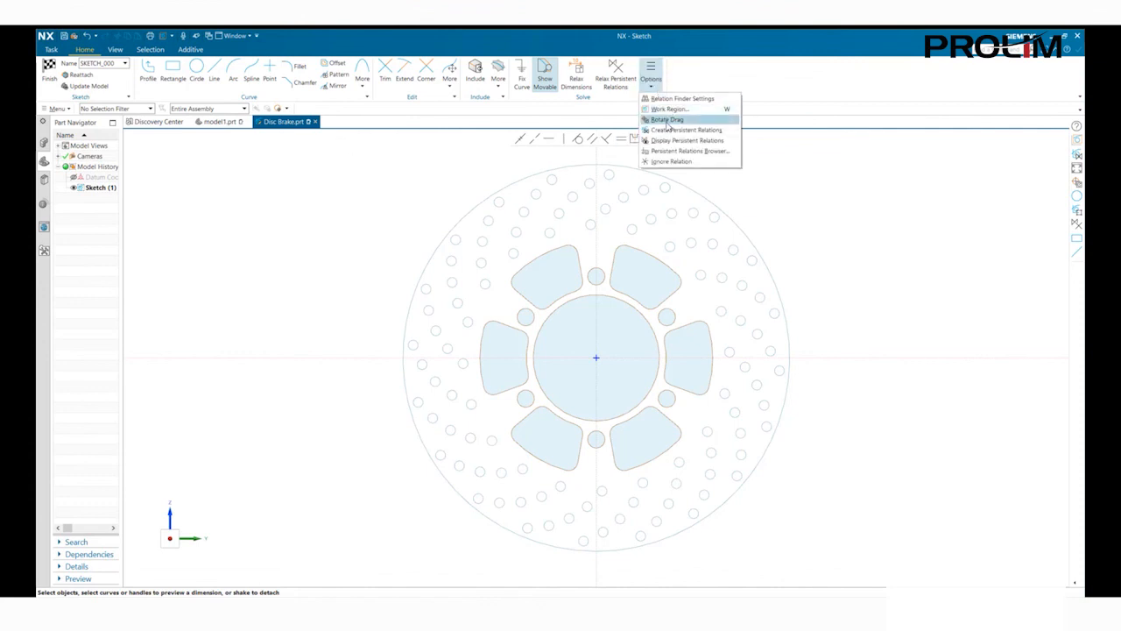
left_click(667, 120)
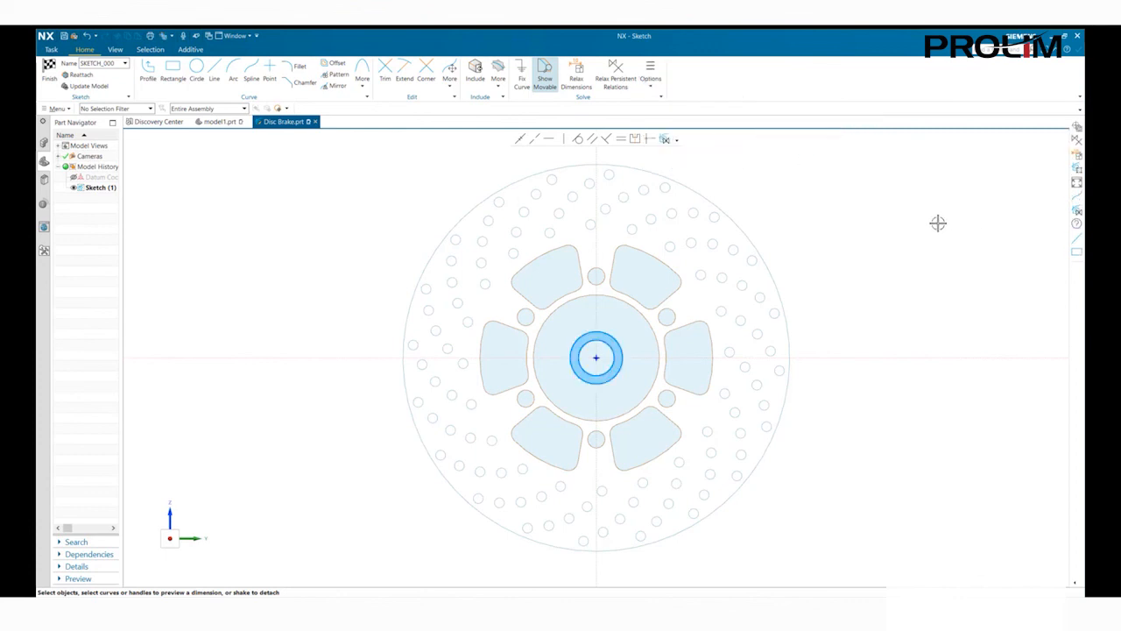
scroll(937, 223, "up", 1)
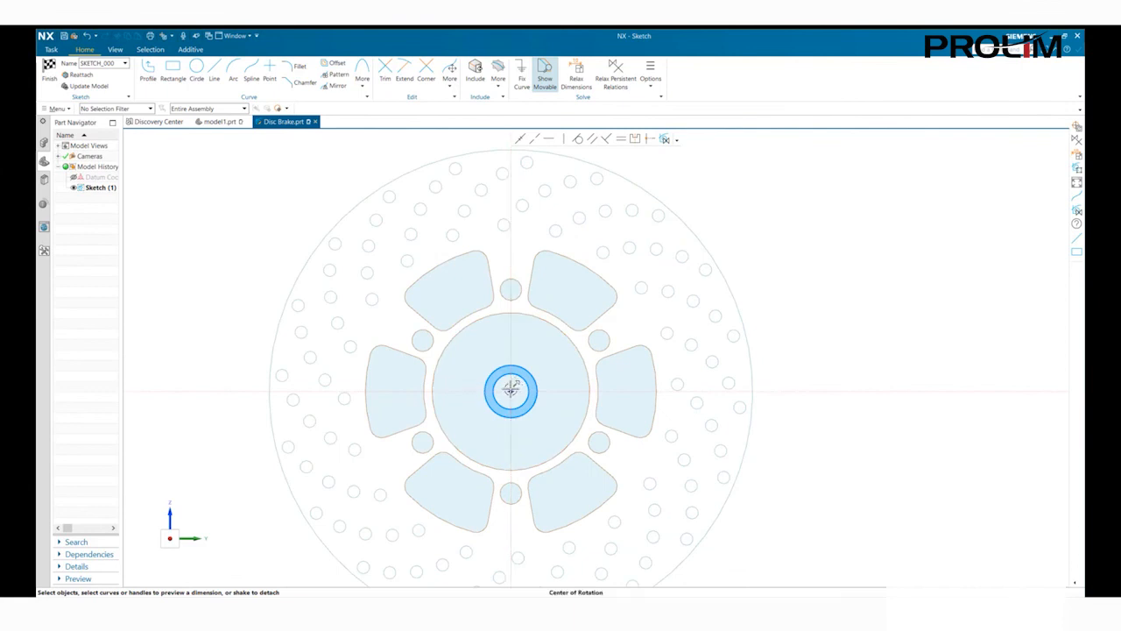
left_click_drag(508, 393, 312, 321)
left_click_drag(235, 274, 224, 263)
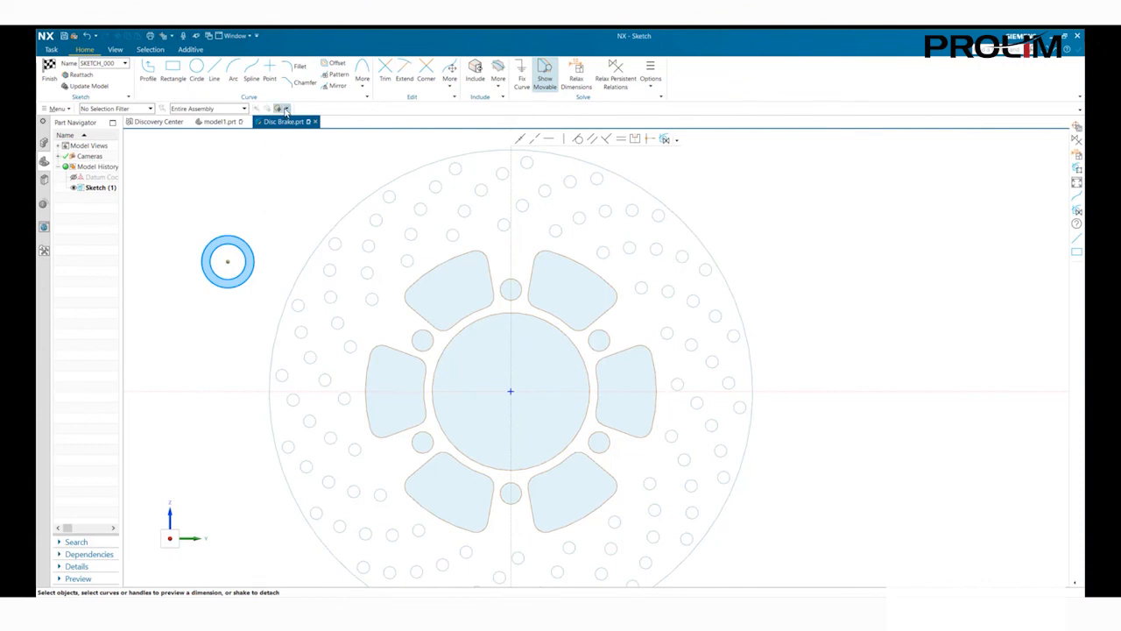
left_click(511, 391)
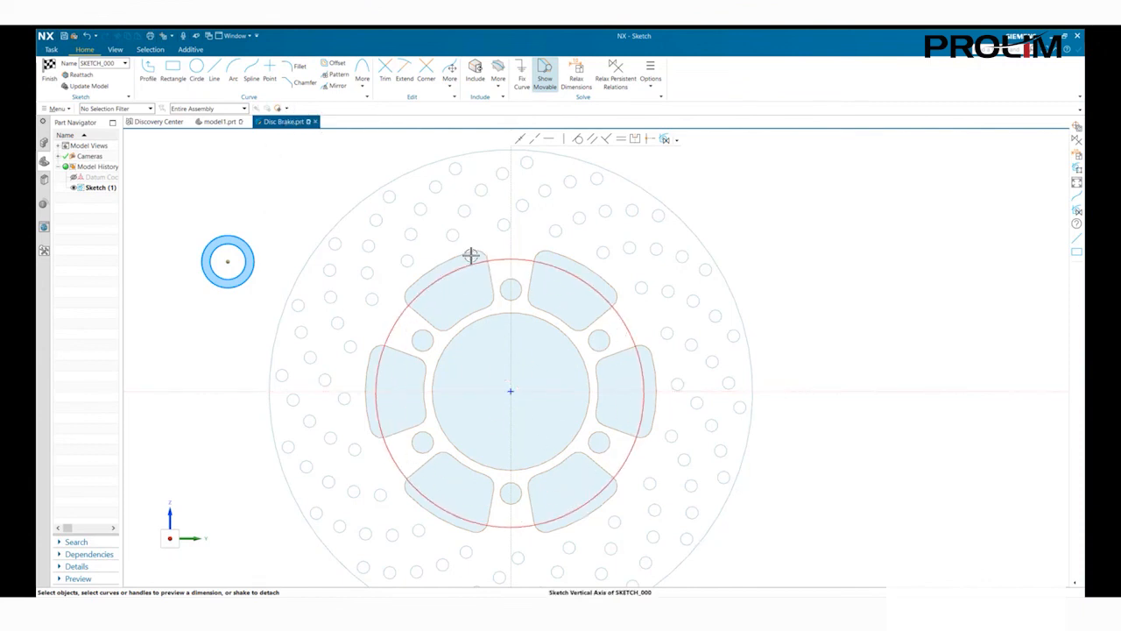
left_click(467, 243)
key("Escape")
mouse_move(228, 261)
left_mouse_down()
mouse_move(300, 307)
mouse_move(512, 385)
left_mouse_up()
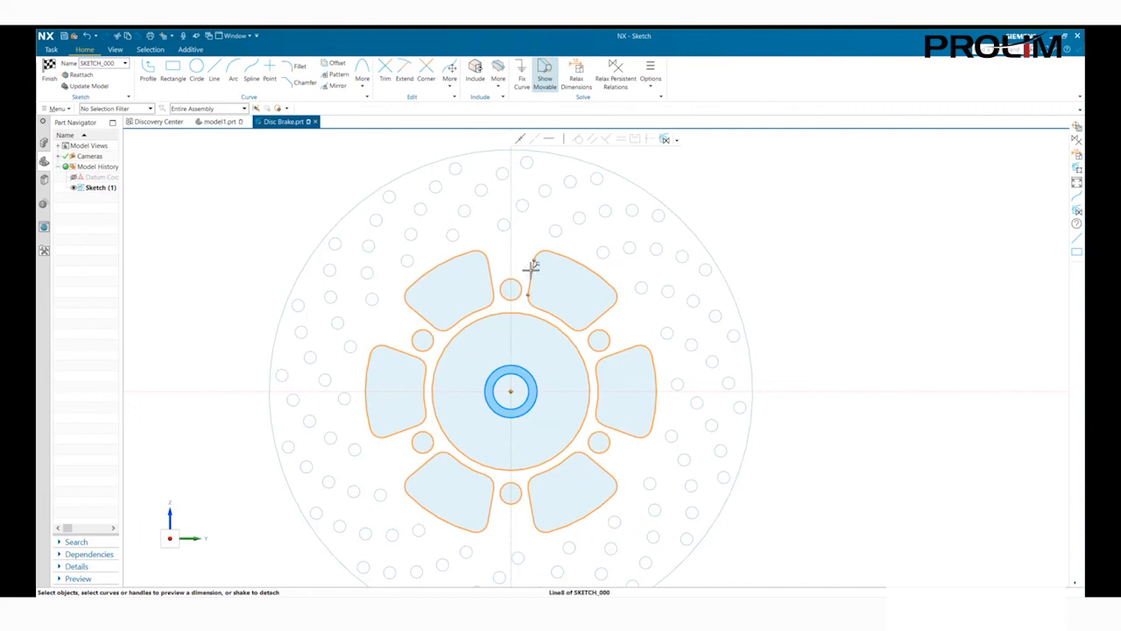
key("Escape")
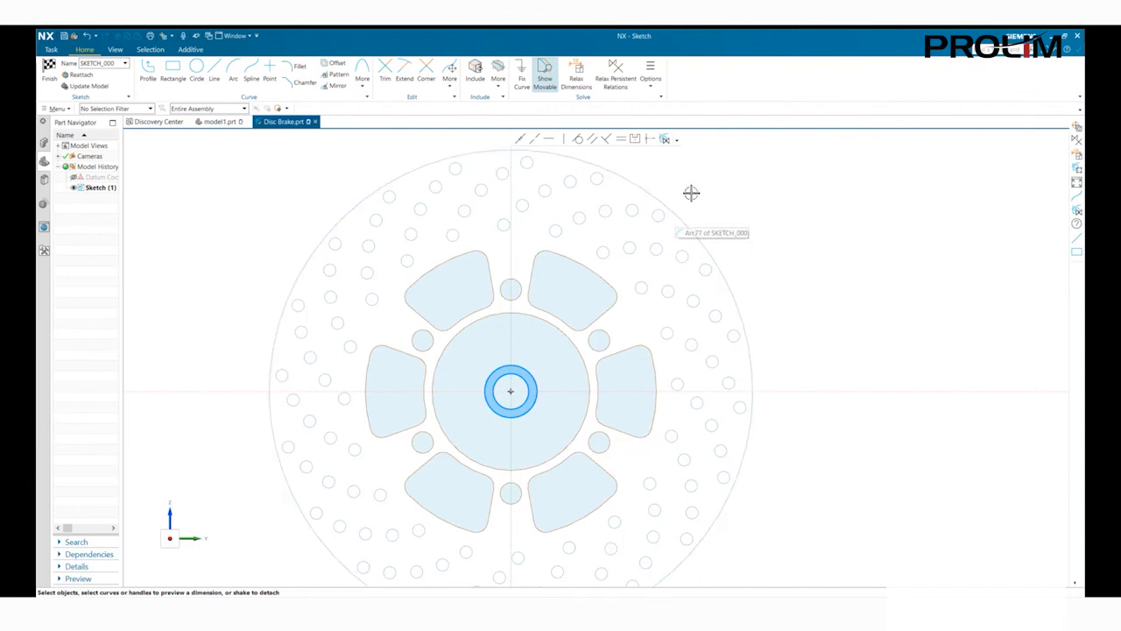
- Relax persistent relations and rotate the bore, bolt holes and slots about the disc centre until one slot sits at twelve o'clock
left_click(603, 85)
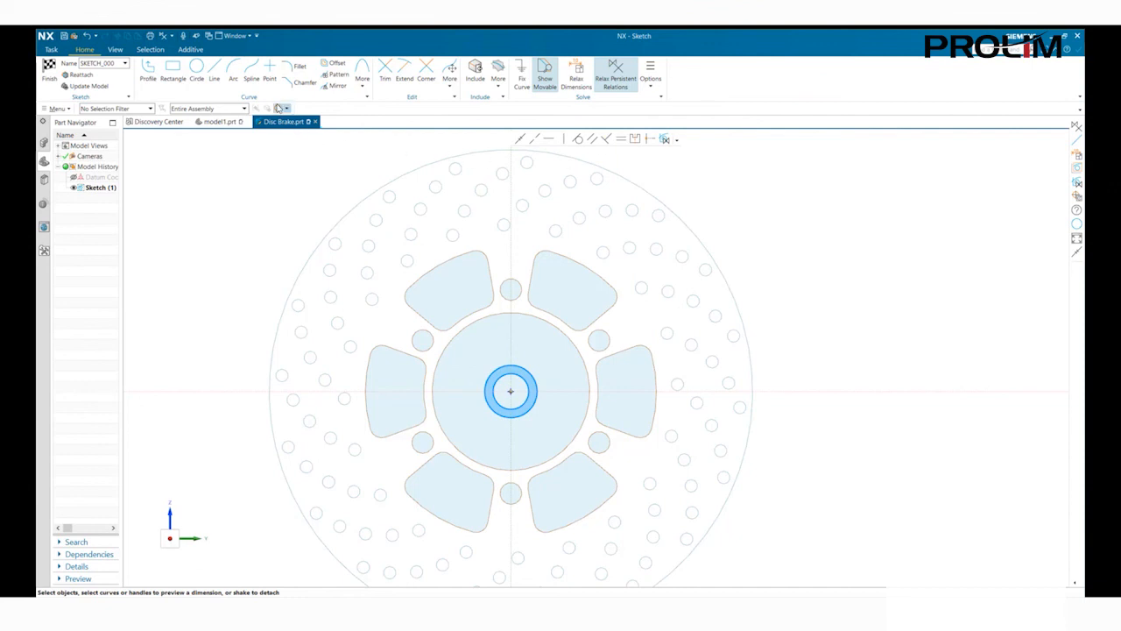
left_click_drag(510, 391, 200, 212)
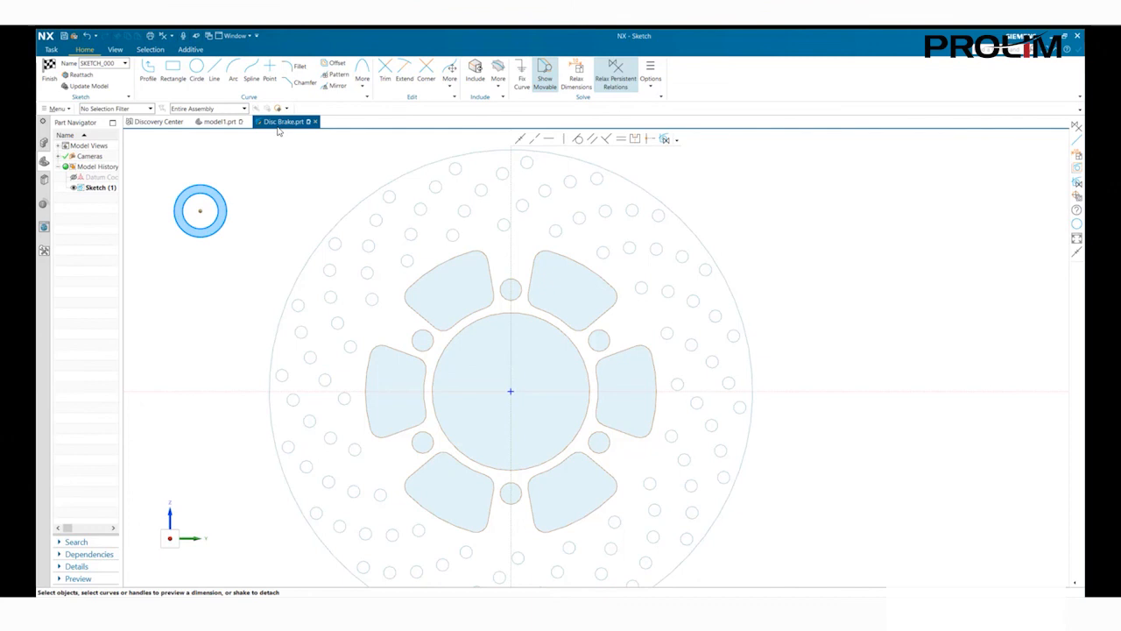
left_click_drag(481, 317, 445, 268)
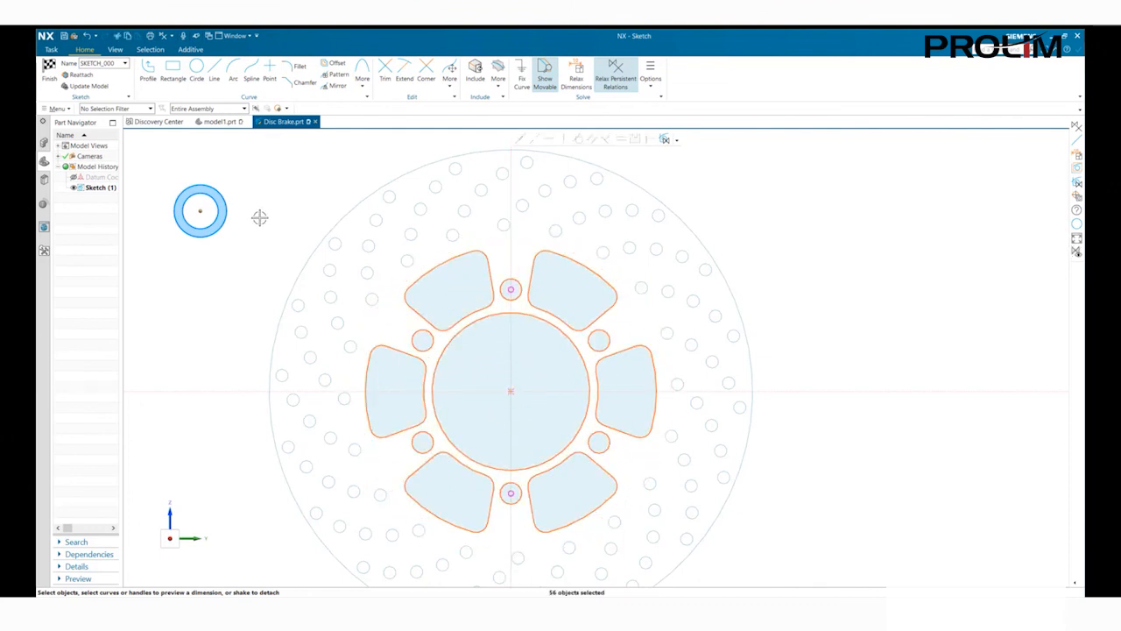
mouse_move(511, 289)
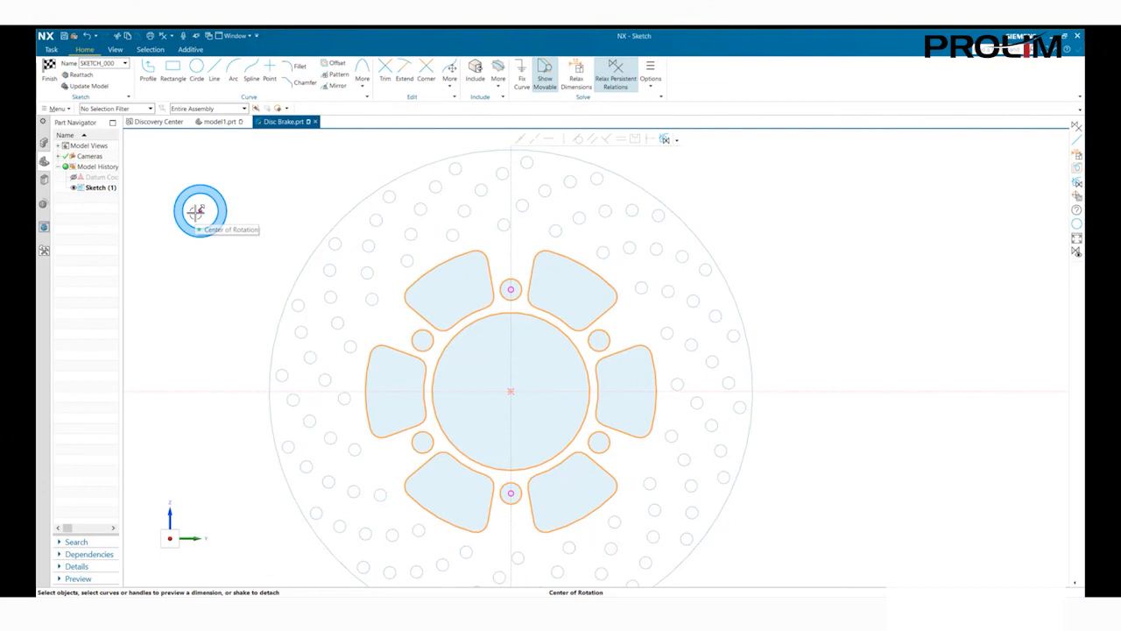
mouse_move(194, 210)
left_mouse_down()
mouse_move(427, 354)
mouse_move(463, 394)
mouse_move(529, 405)
mouse_move(511, 392)
left_mouse_up()
left_click_drag(608, 312, 552, 279)
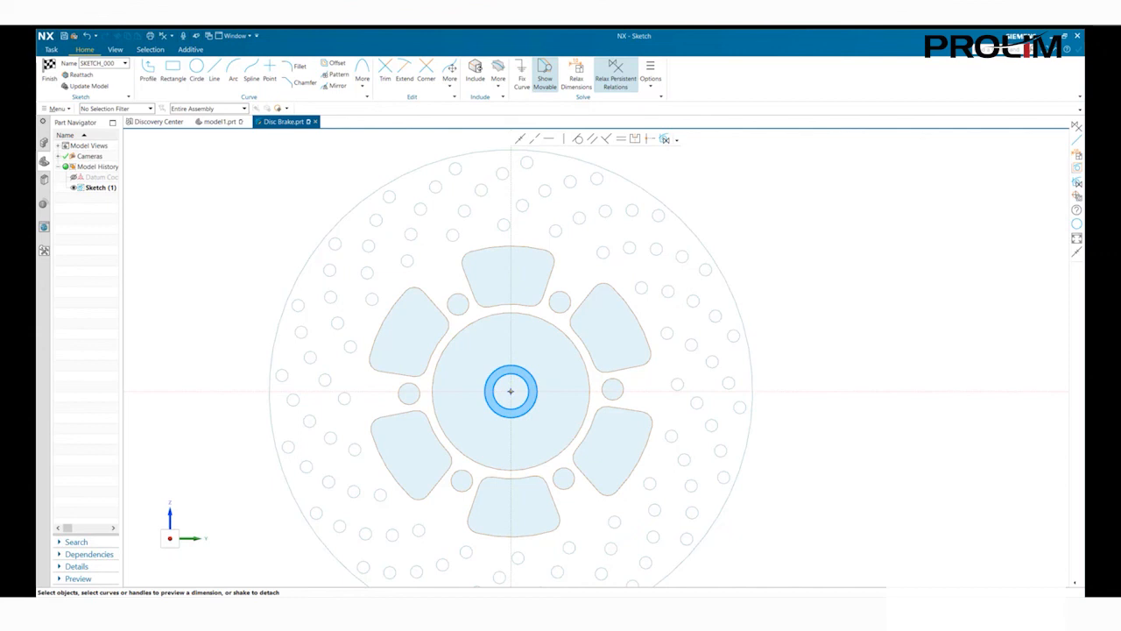
- Turn off Rotate Drag and reset the work region to Entire Sketch
left_click(651, 76)
left_click(664, 110)
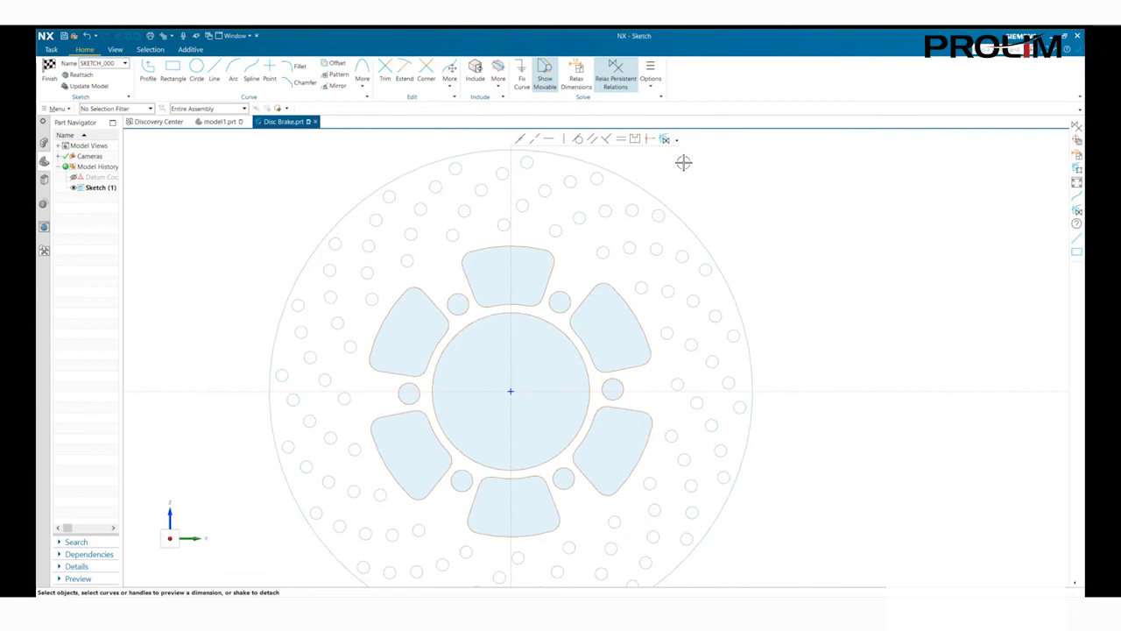
left_click(646, 88)
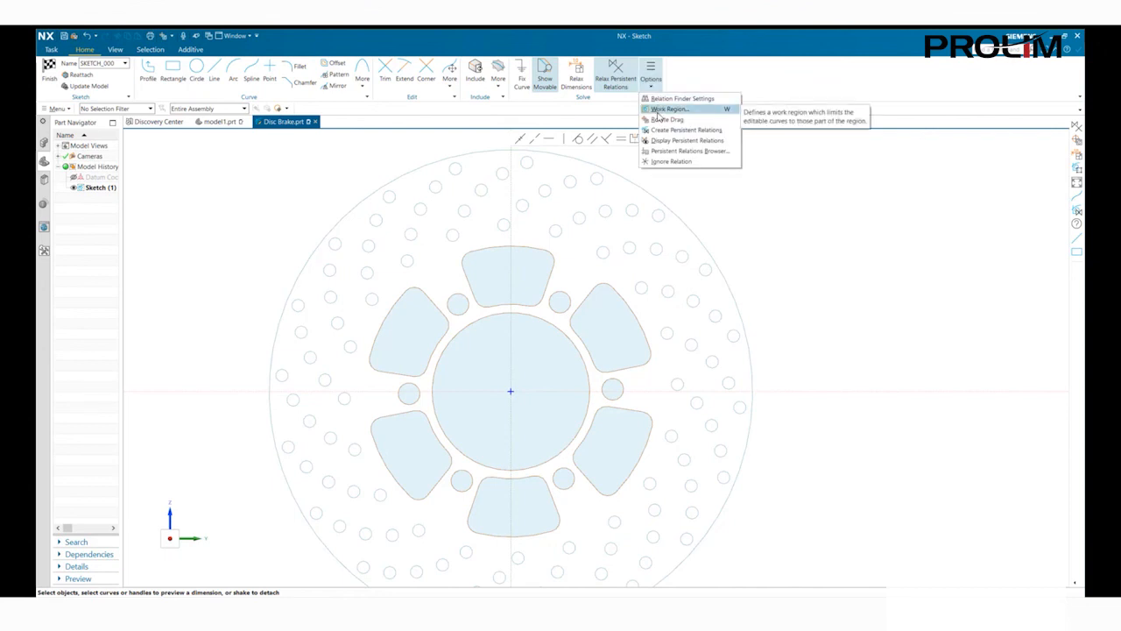
left_click(727, 114)
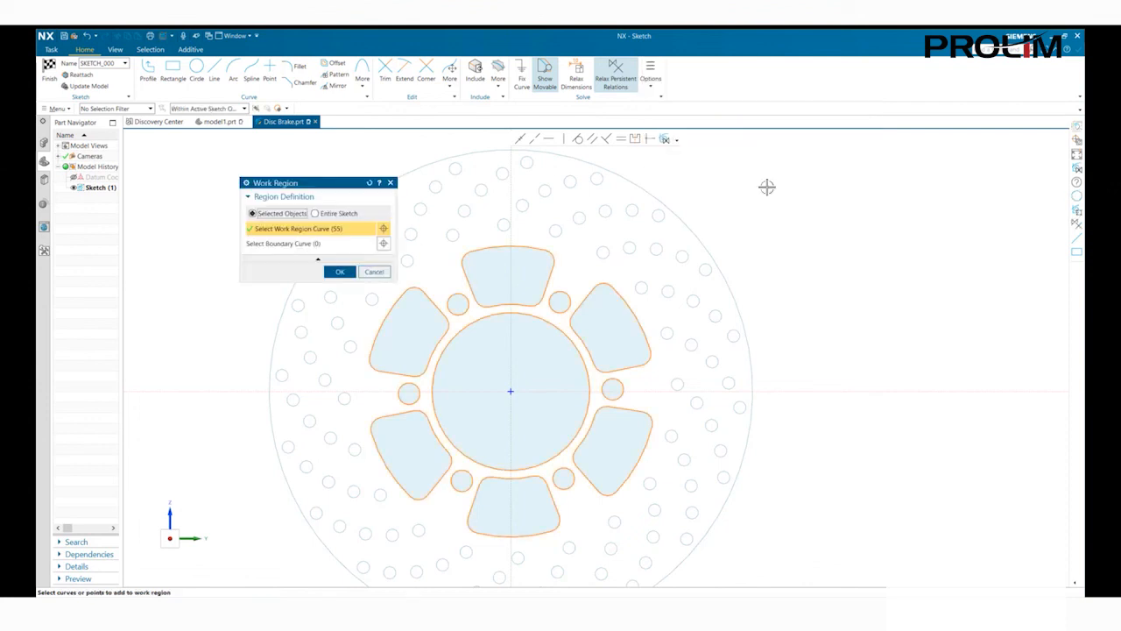
left_click(315, 214)
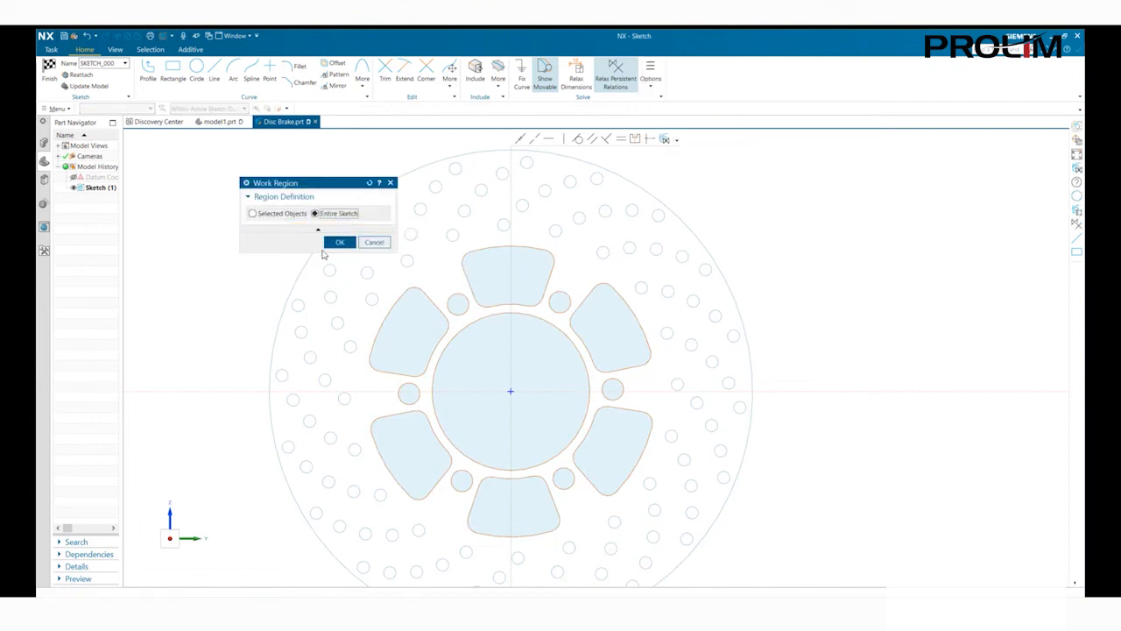
left_click(338, 248)
scroll(727, 228, "down", 1)
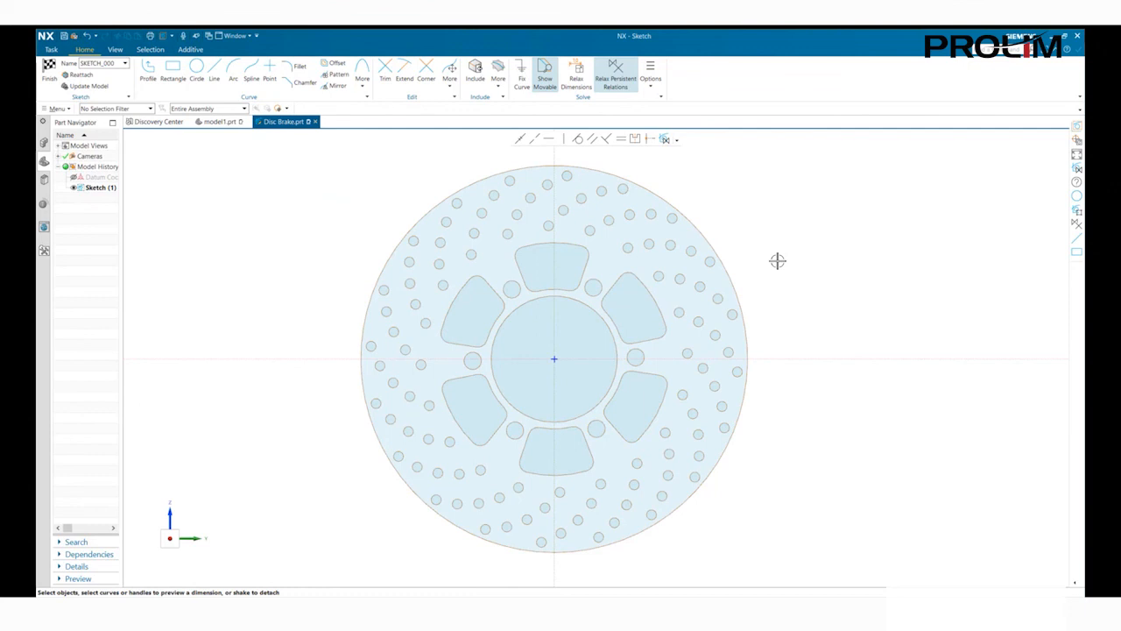
- Restore the rectangle selection method and turn off the relaxing of persistent relations
middle_click_drag(778, 260, 826, 262, "shift")
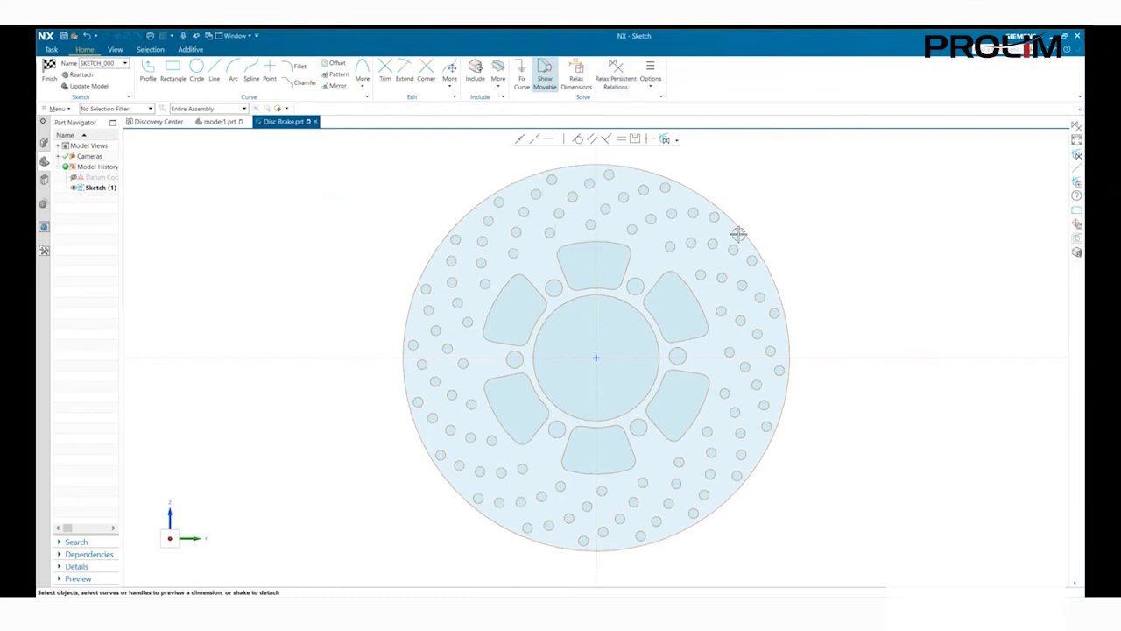
left_click(286, 109)
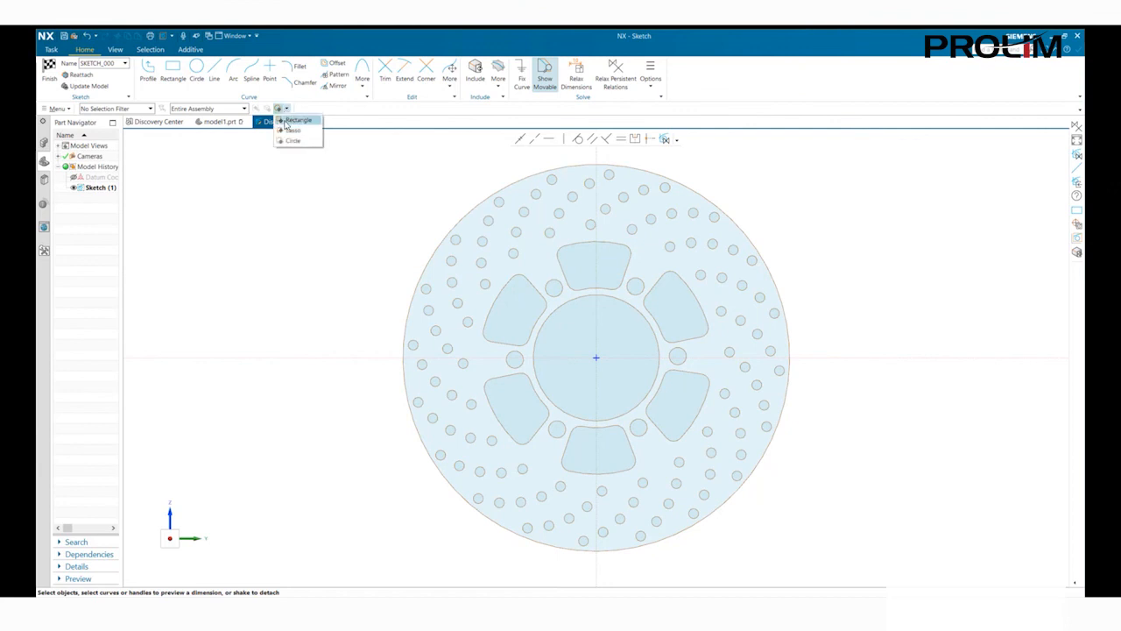
left_click(298, 120)
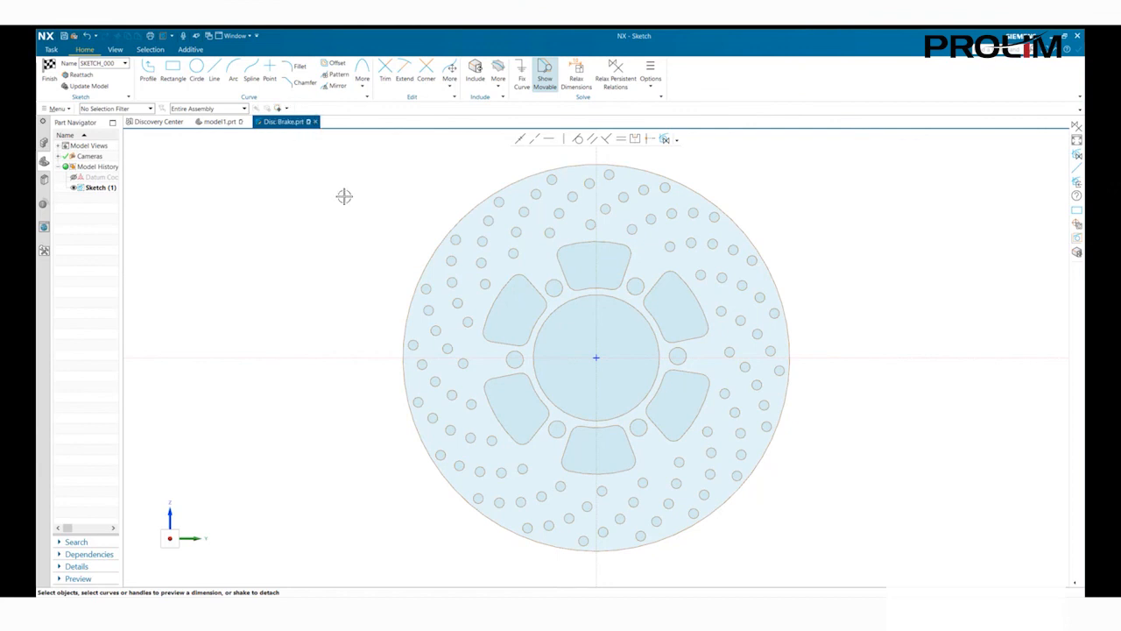
- Finish the Disc Brake sketch and open the plate sketch of model1.prt for editing
left_click(49, 70)
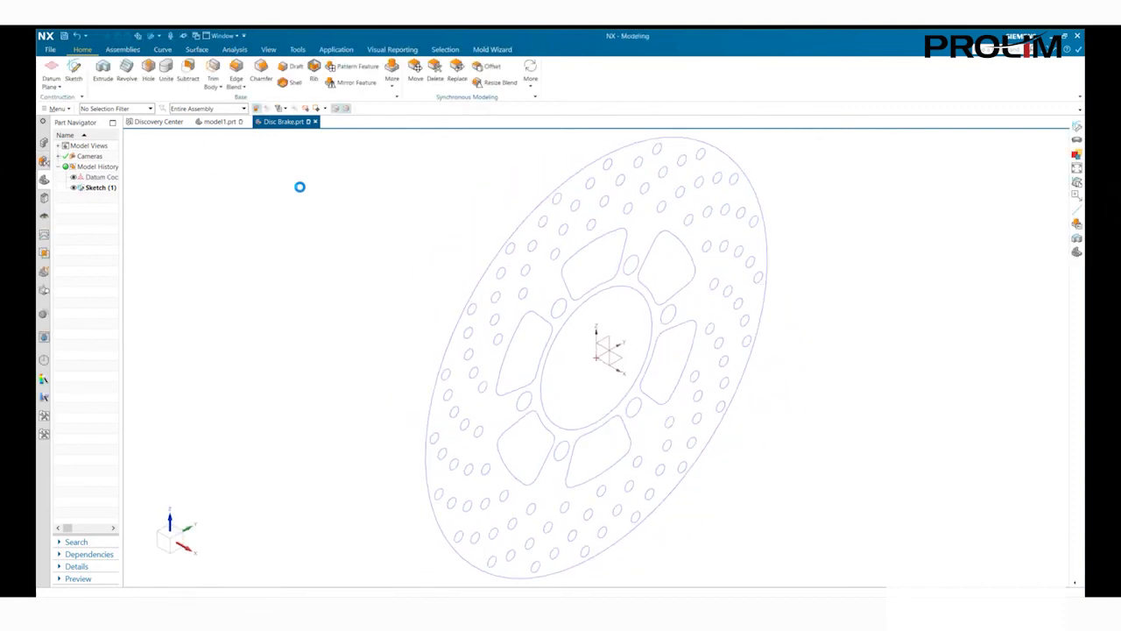
left_click(219, 121)
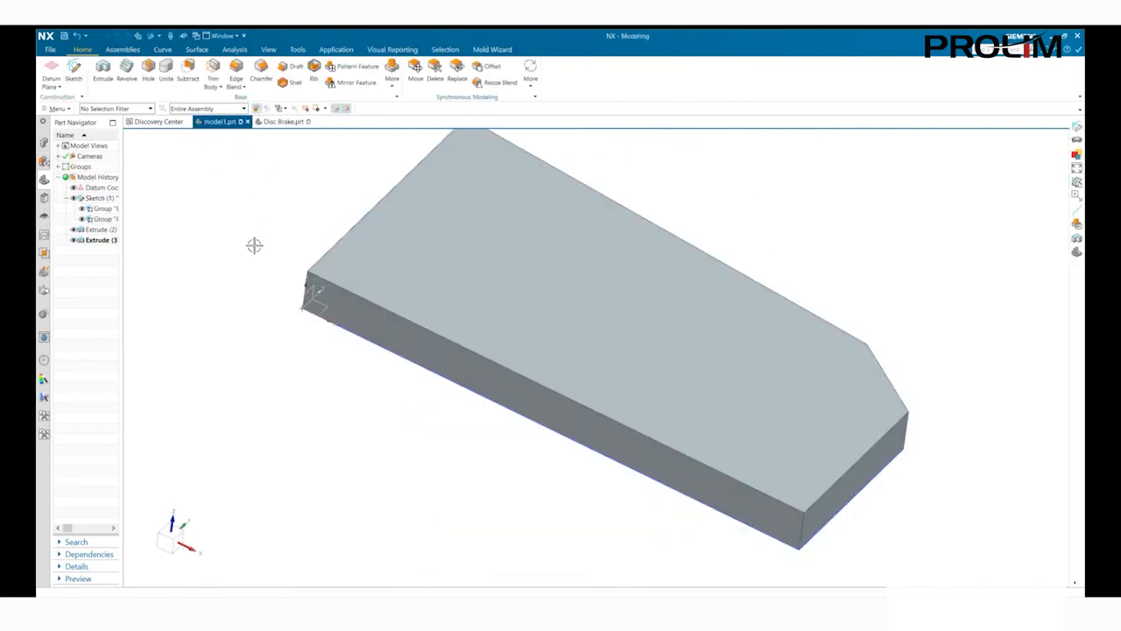
double_click(478, 380)
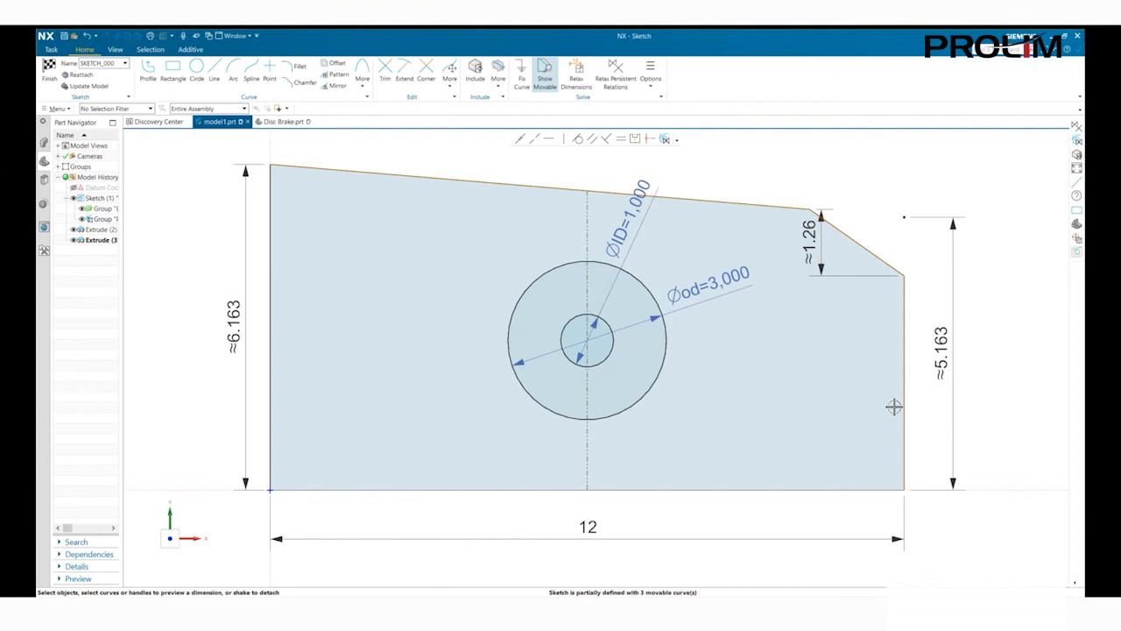
- Detach the plate's right vertical line from its connected curves and move it outside the profile
left_click(903, 319)
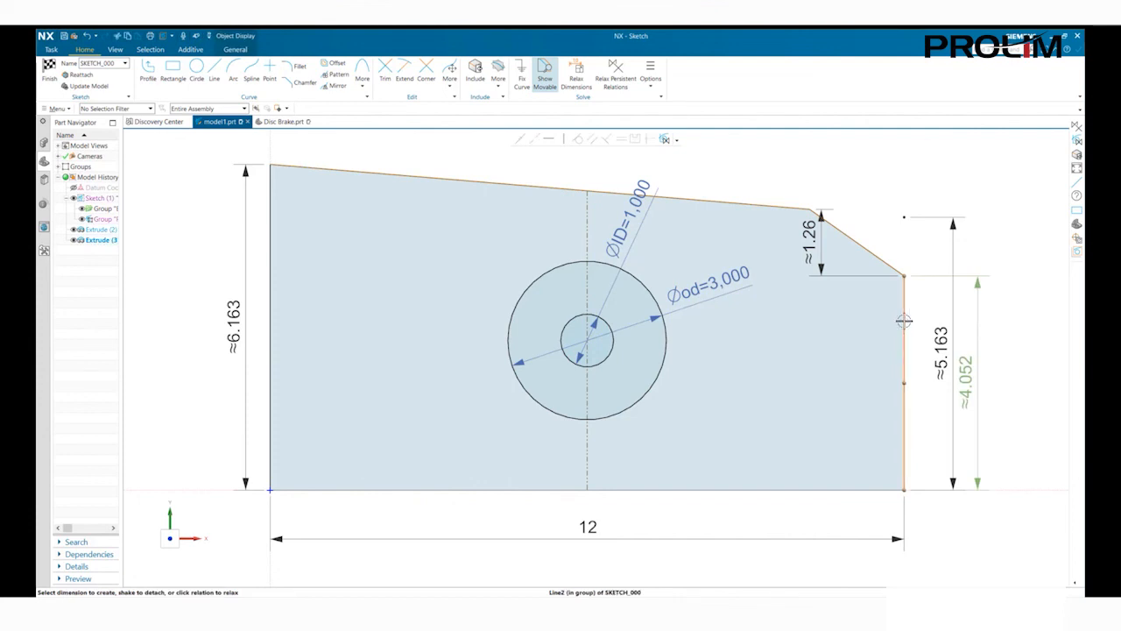
mouse_move(890, 324)
left_mouse_down()
mouse_move(919, 275)
mouse_move(1006, 265)
mouse_move(996, 321)
mouse_move(1014, 329)
left_mouse_up()
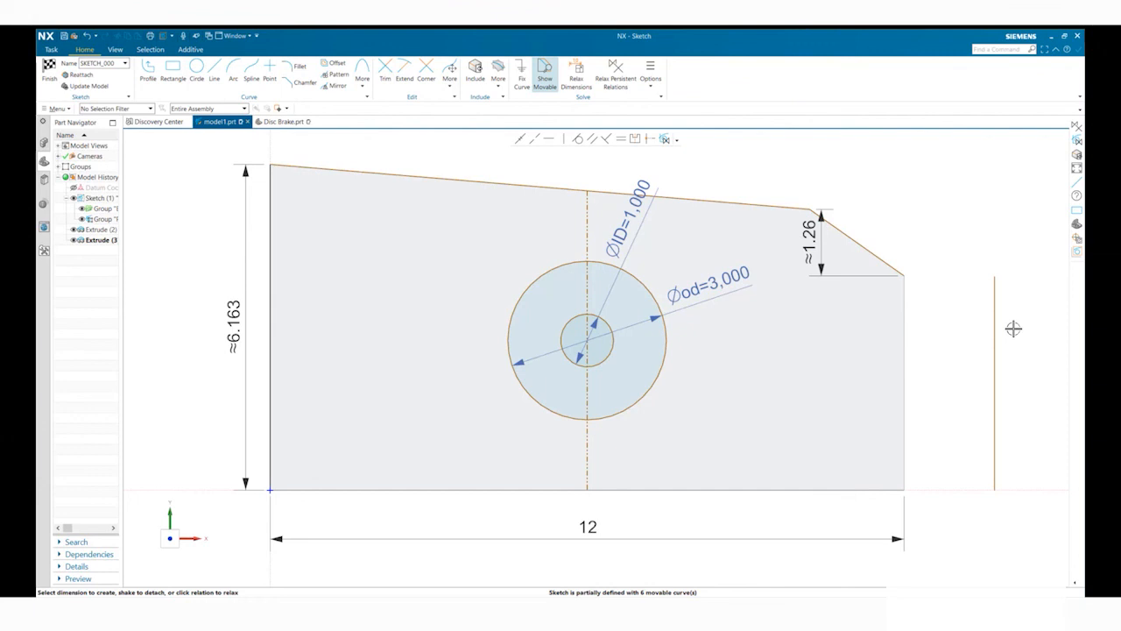
- Enlarge the sketch dimension text in several increments, and reduce it again
left_click(811, 250)
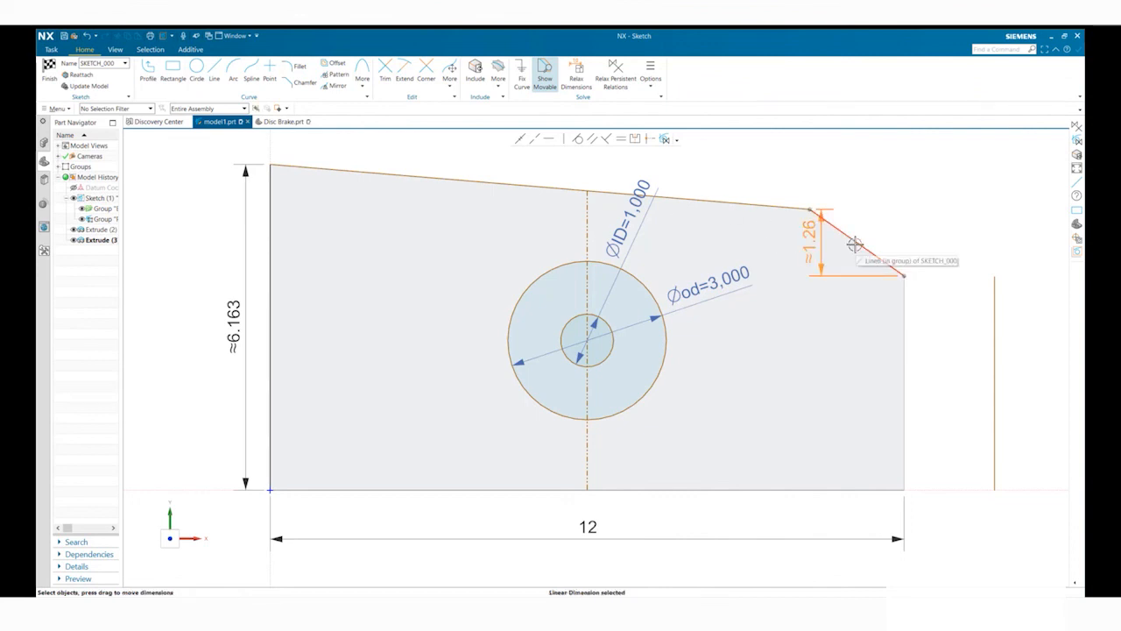
key("ctrl+period")
key("ctrl+period")
key("ctrl+period")
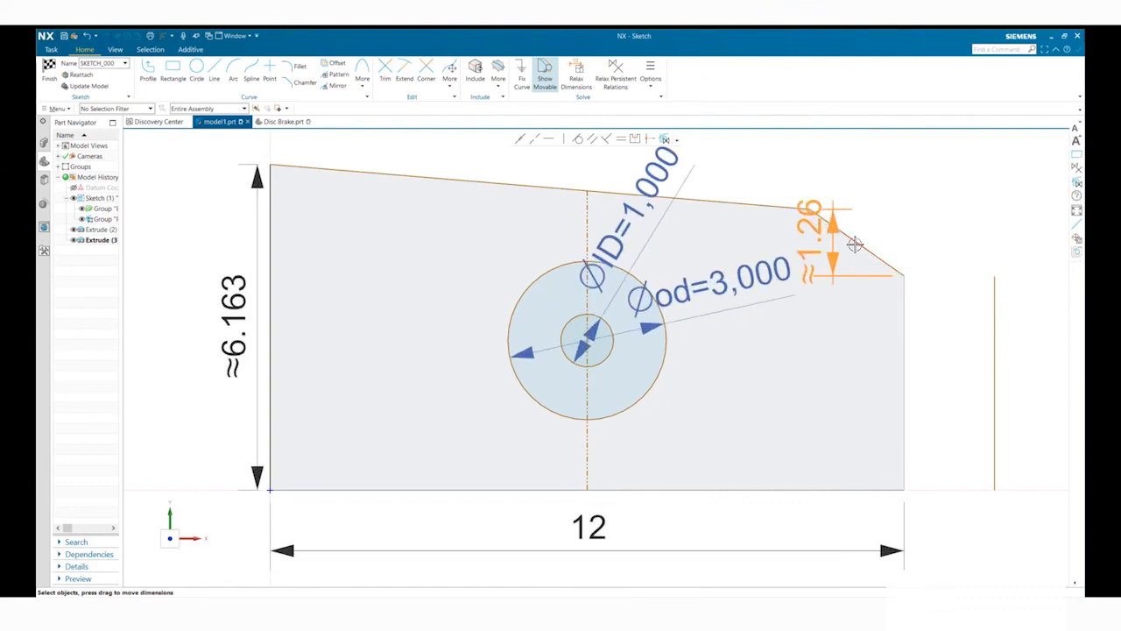
key("ctrl+comma")
key("ctrl+comma")
key("ctrl+comma")
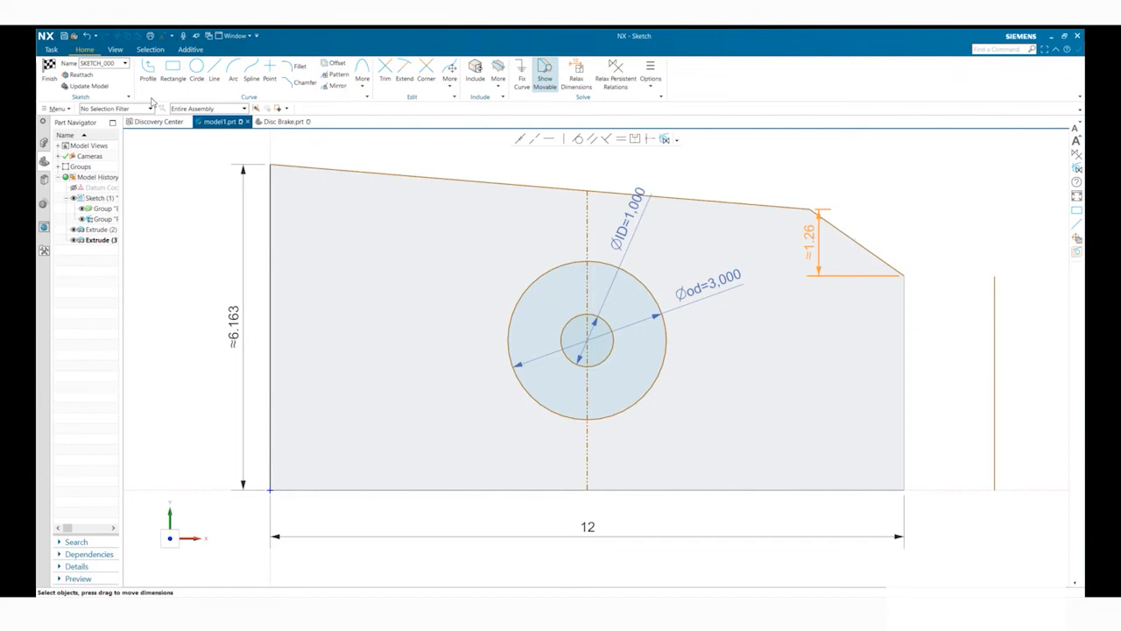
- Undo the dimension text resizing and the detachment of the plate's right vertical line
left_click(86, 36)
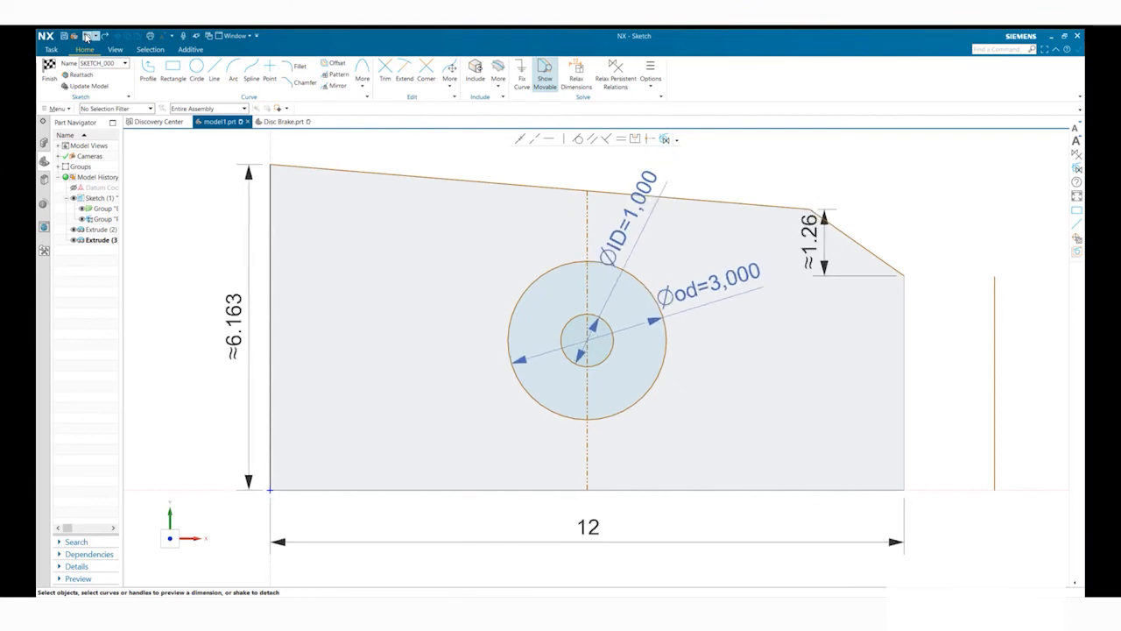
left_click(85, 36)
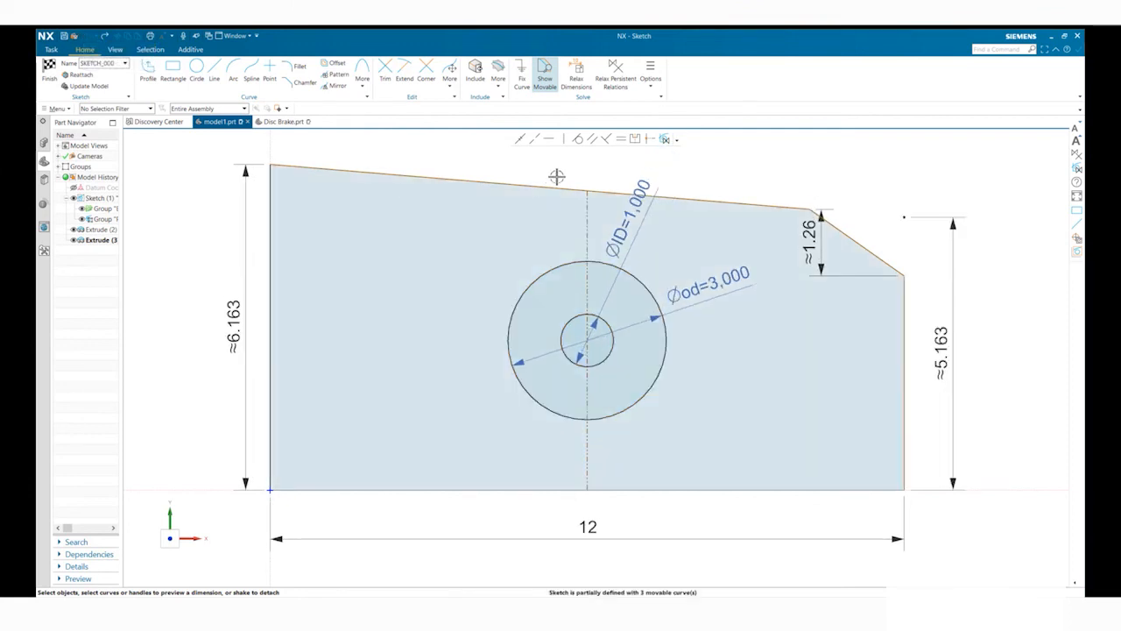
- Finish the plate sketch and start a new sketch on the plate's long front side face
left_click(49, 70)
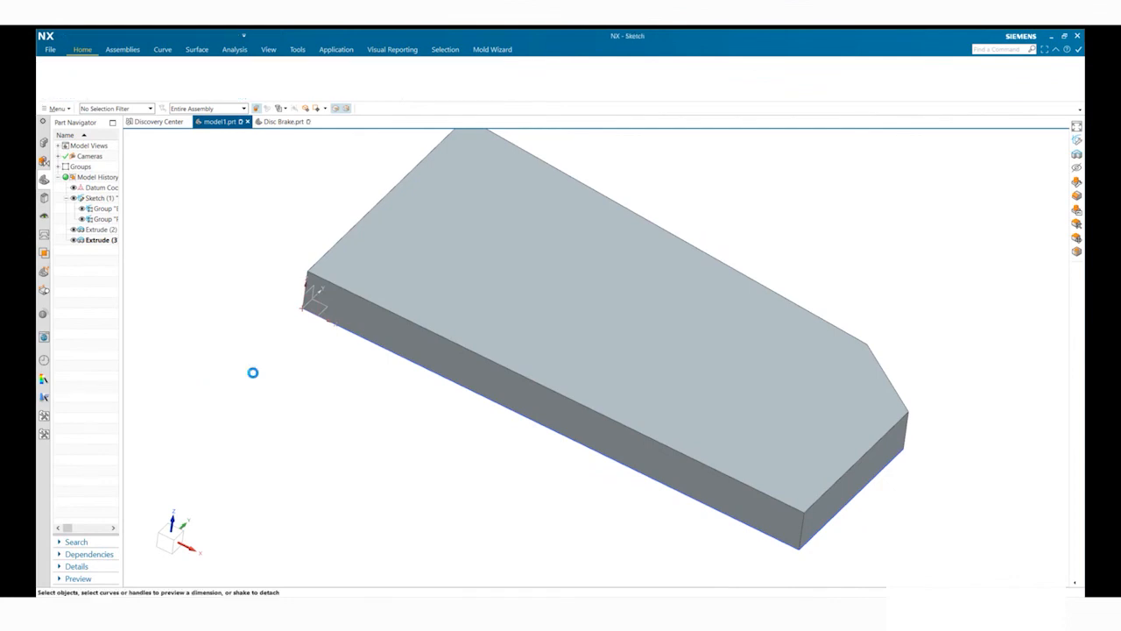
left_click(526, 394)
left_click(340, 348)
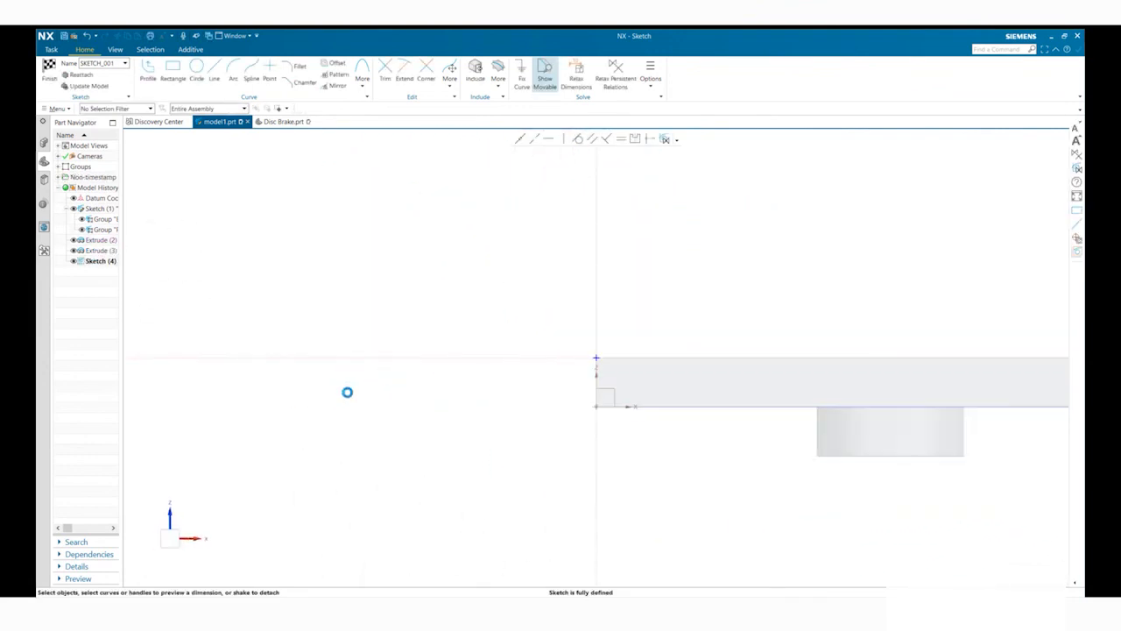
- Sketch a rectangle about 1.3 wide that straddles the upper edge of the plate's side face
left_click(174, 68)
left_click(695, 313)
left_click(758, 384)
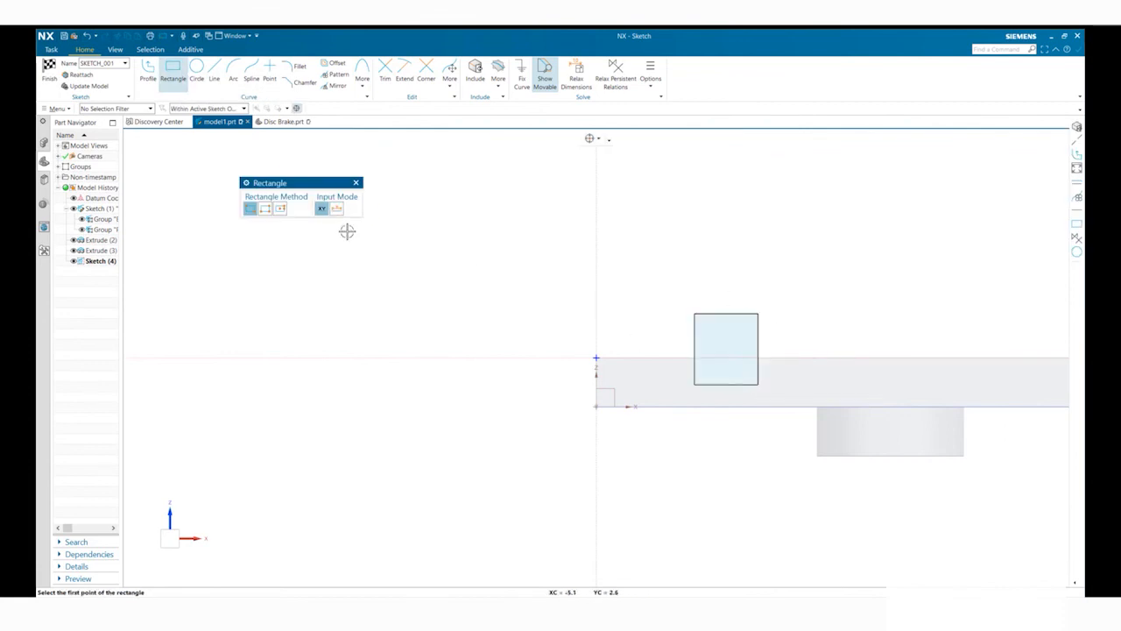
left_click(356, 182)
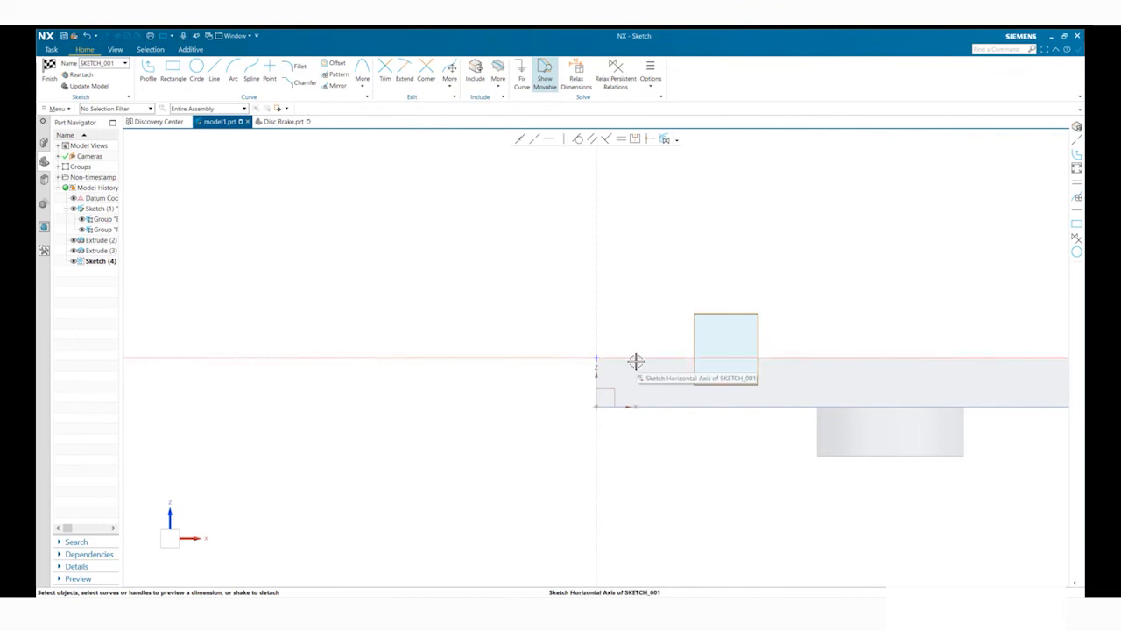
- Make the rectangle's top line collinear with the plate's upper edge directly, and undo that relation
left_click(747, 313)
left_click(784, 360)
left_click(656, 193)
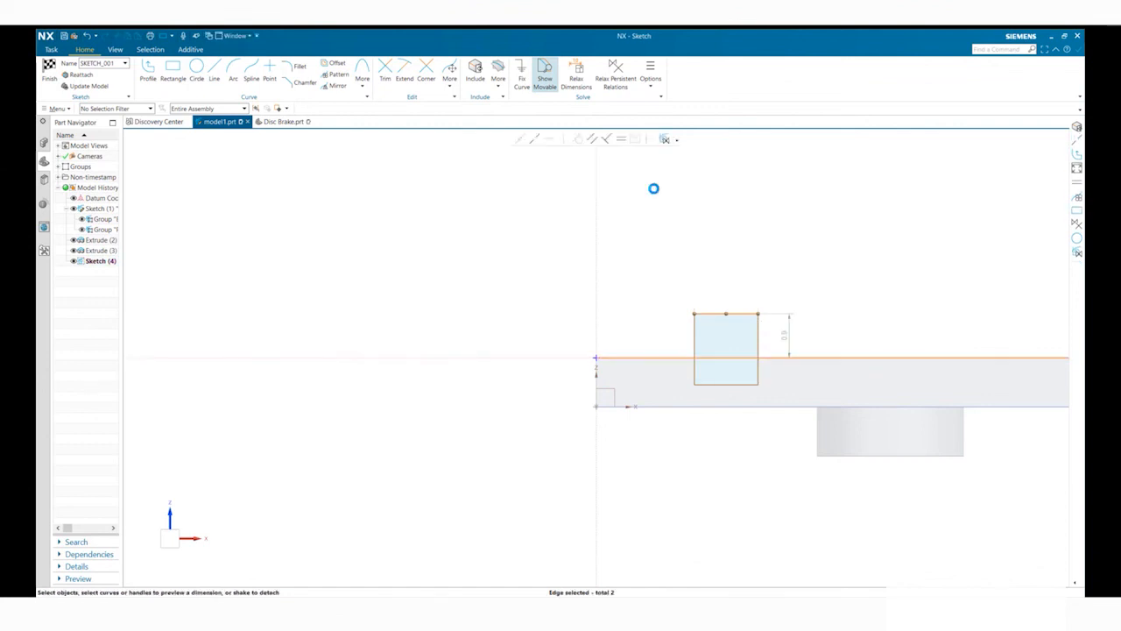
left_click(535, 141)
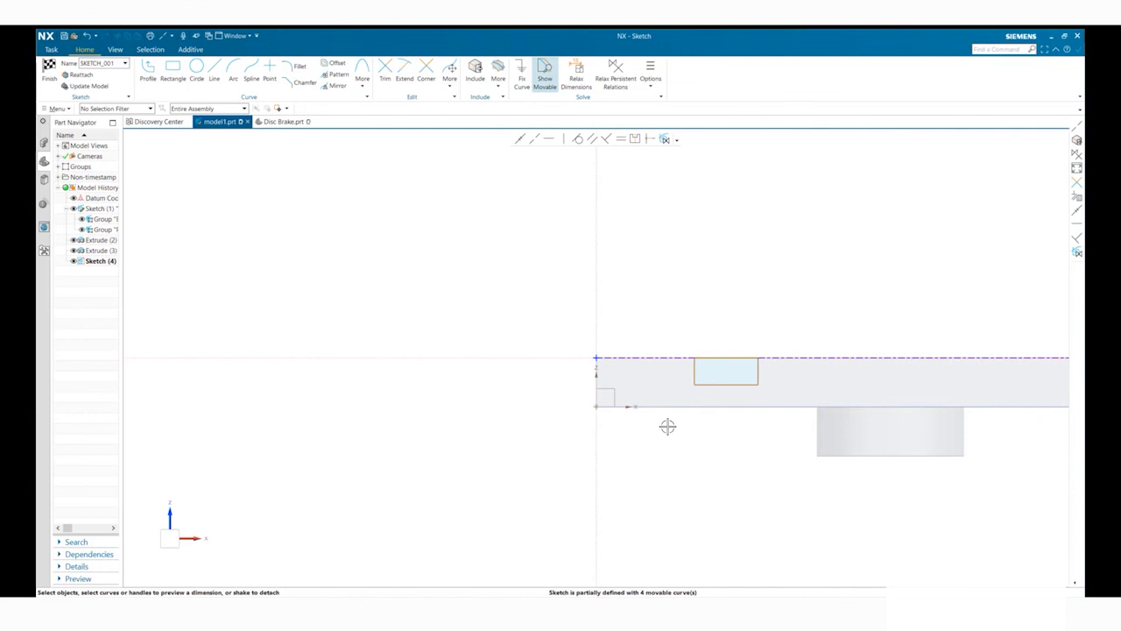
left_click(88, 36)
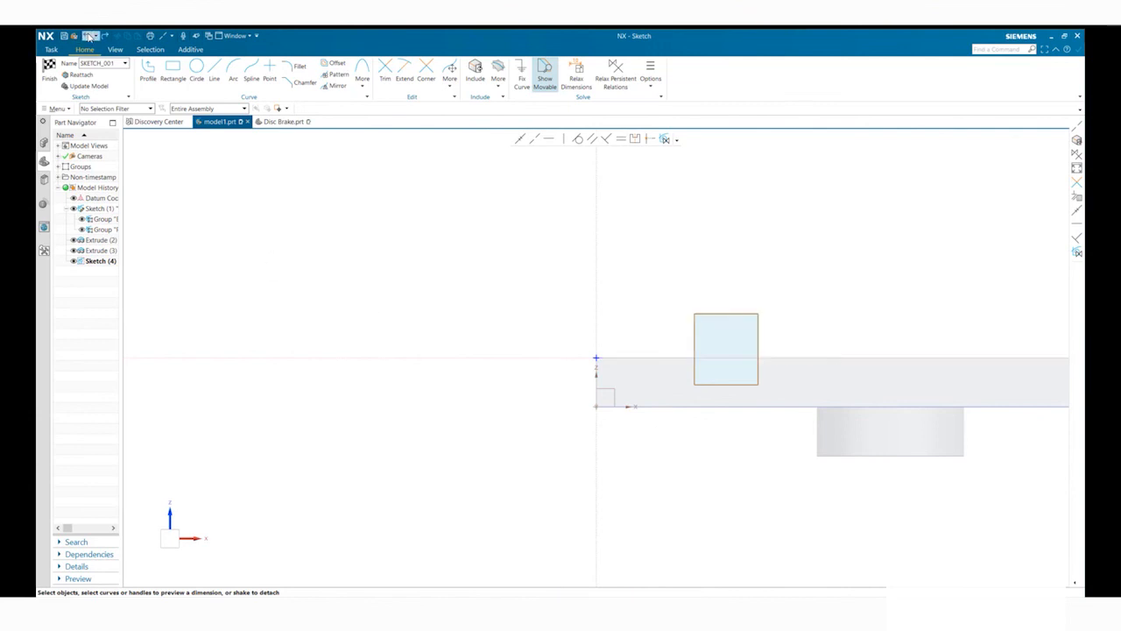
- Include the plate's upper edge in the sketch and make the rectangle's top line collinear with the included edge
left_click(475, 70)
left_click(838, 358)
left_click(303, 242)
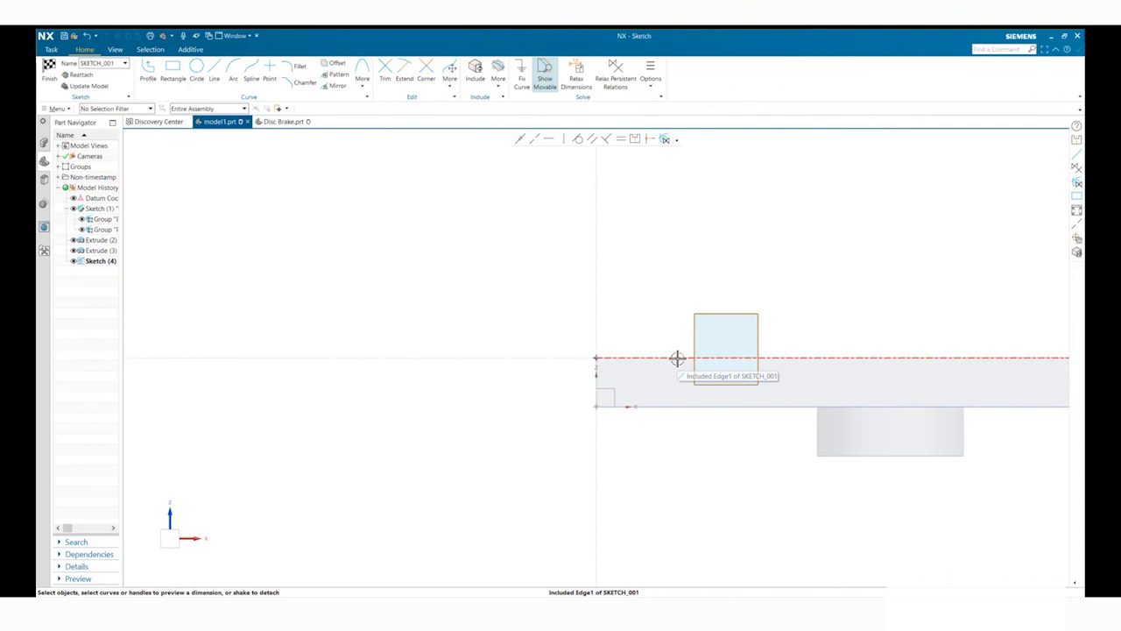
left_click(734, 314)
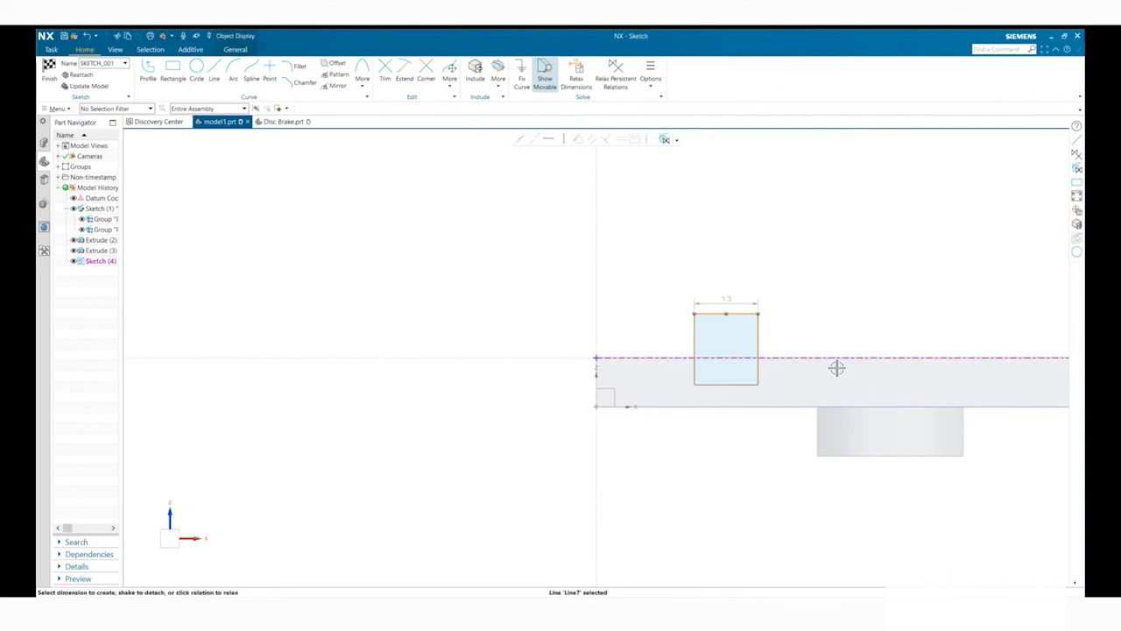
left_click(825, 357)
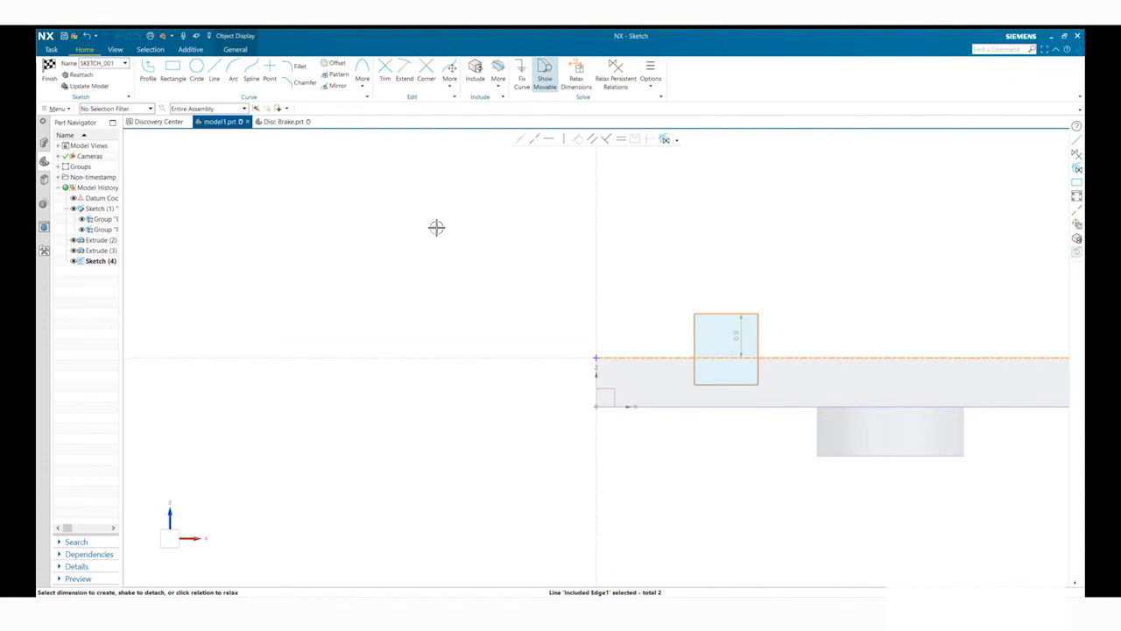
left_click(549, 138)
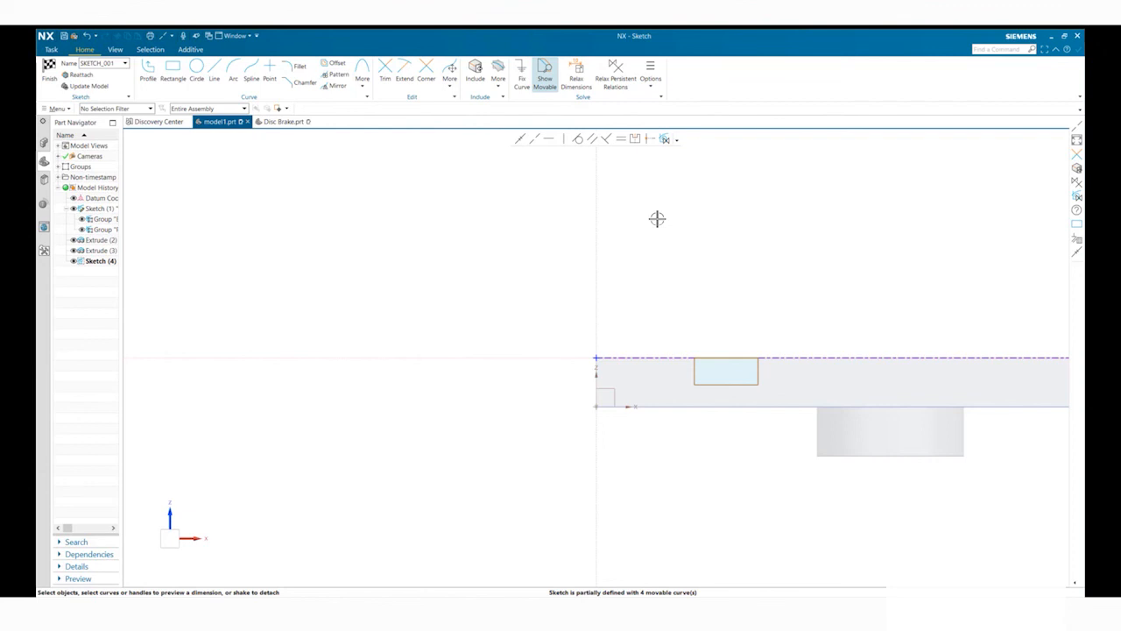
- Review the additional include commands such as Project Curve and Add Curves, and finish the rectangle sketch
left_click(498, 79)
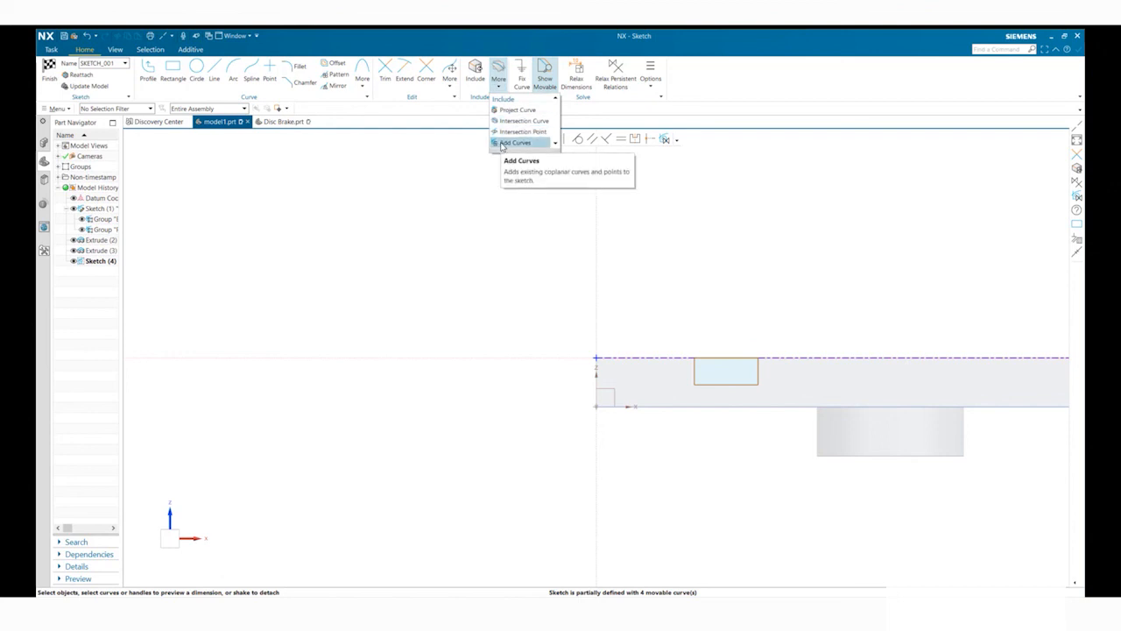
left_click(501, 340)
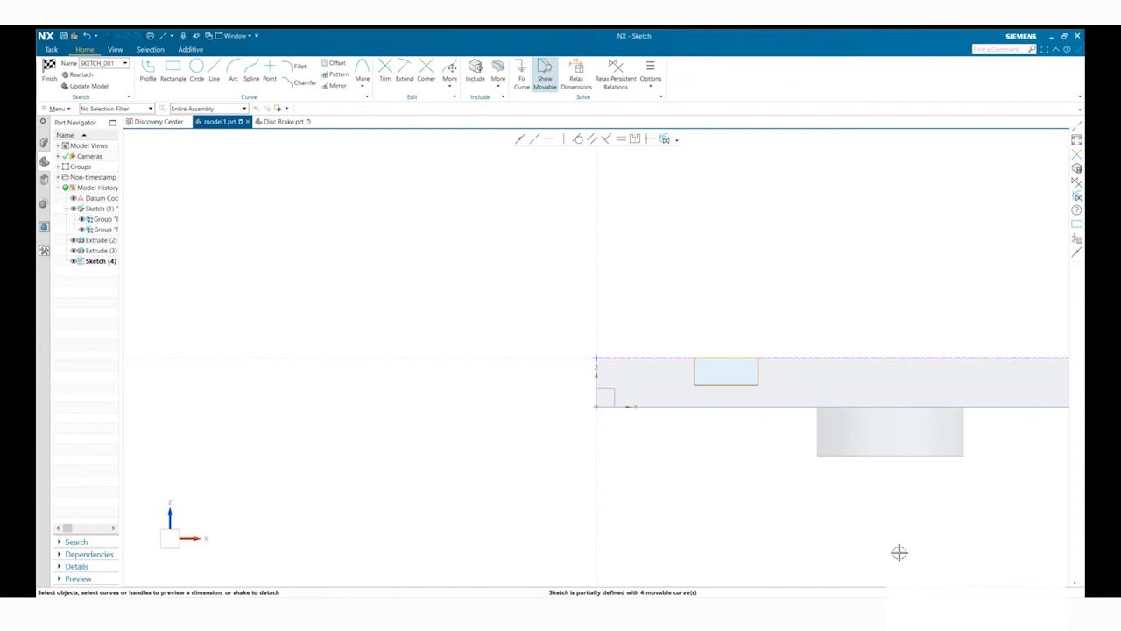
left_click(49, 70)
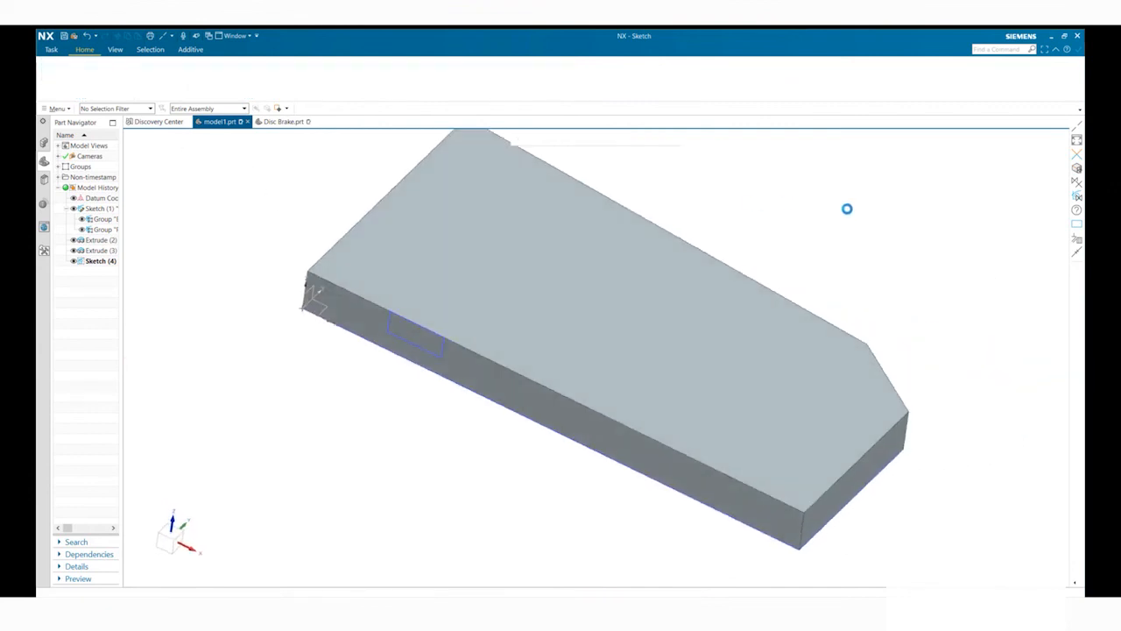